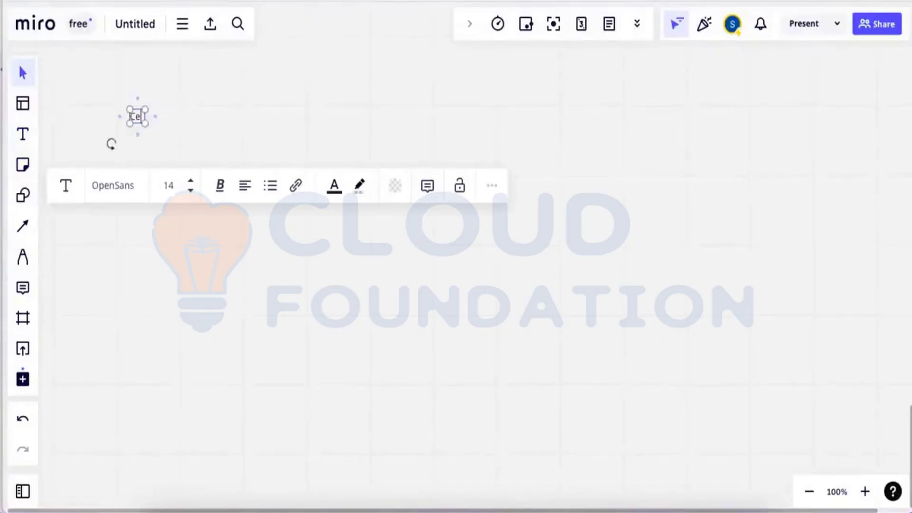
Type the note 'Check consistency of system SICK', nudge it slightly left, then reopen it for editing.
text(e)
text(heck consu)
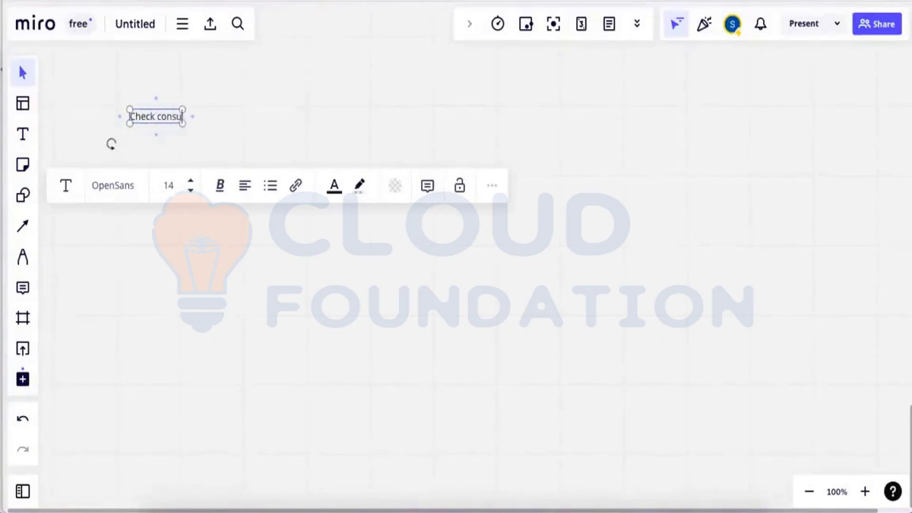
key(BackSpace)
text(istency o)
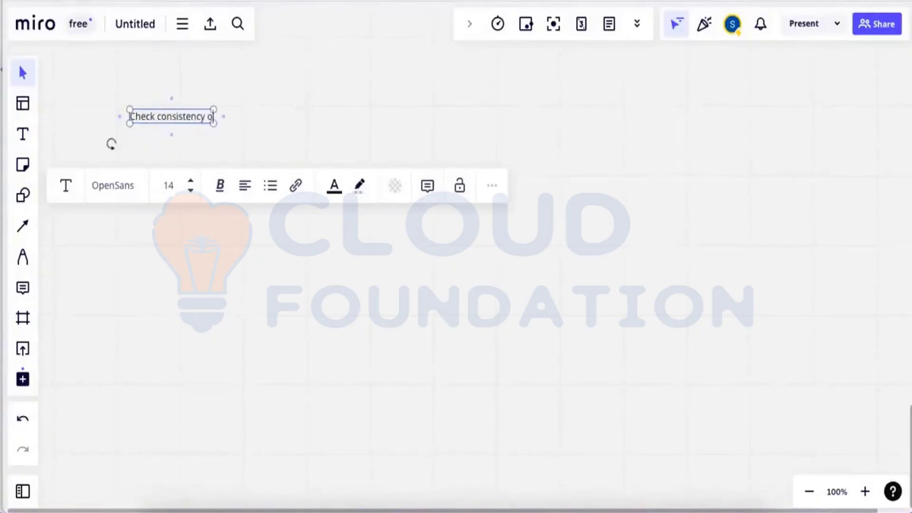
text(f system)
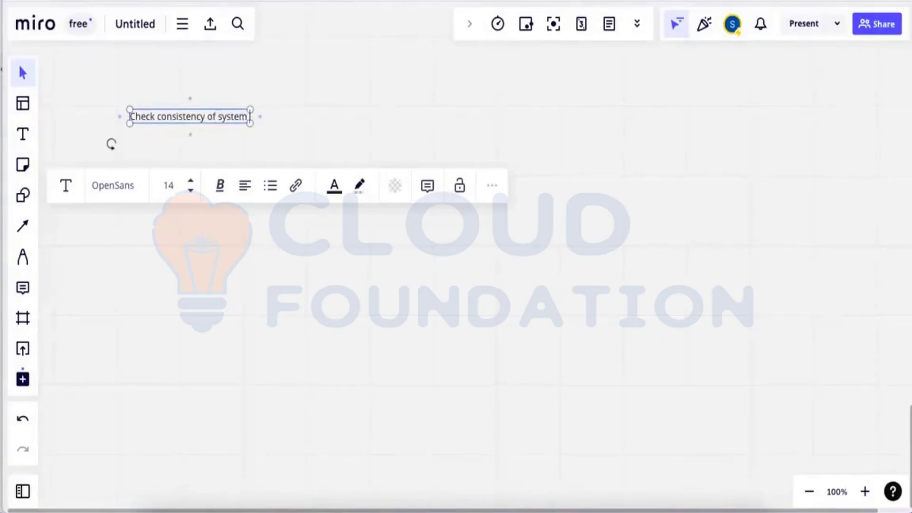
text(  SICK)
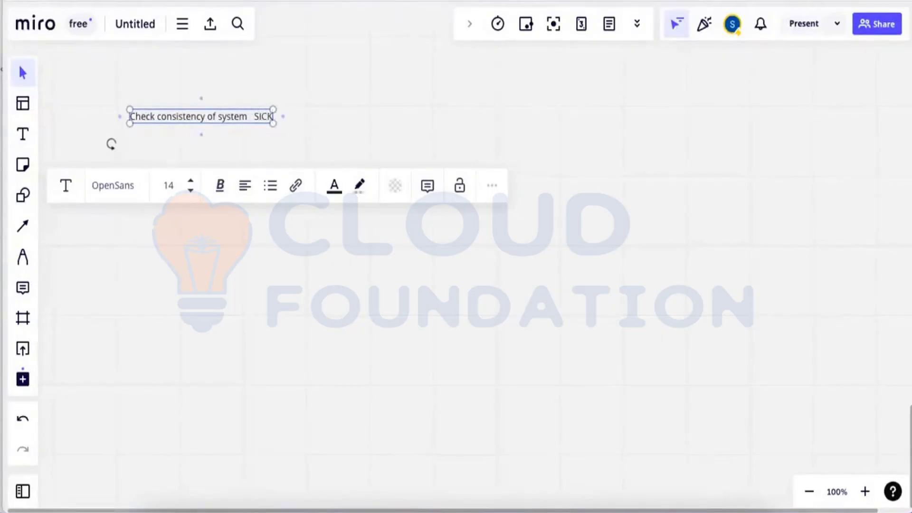
click(238, 127)
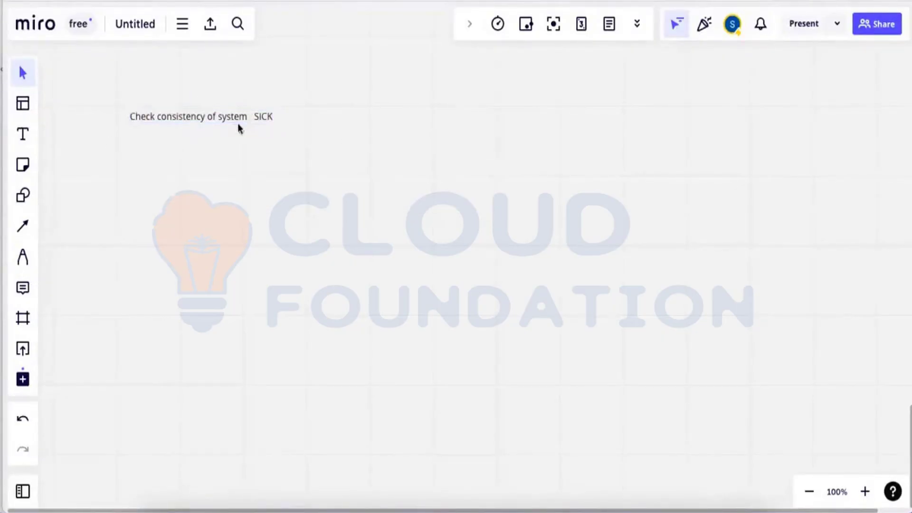
drag(230, 118, 227, 119)
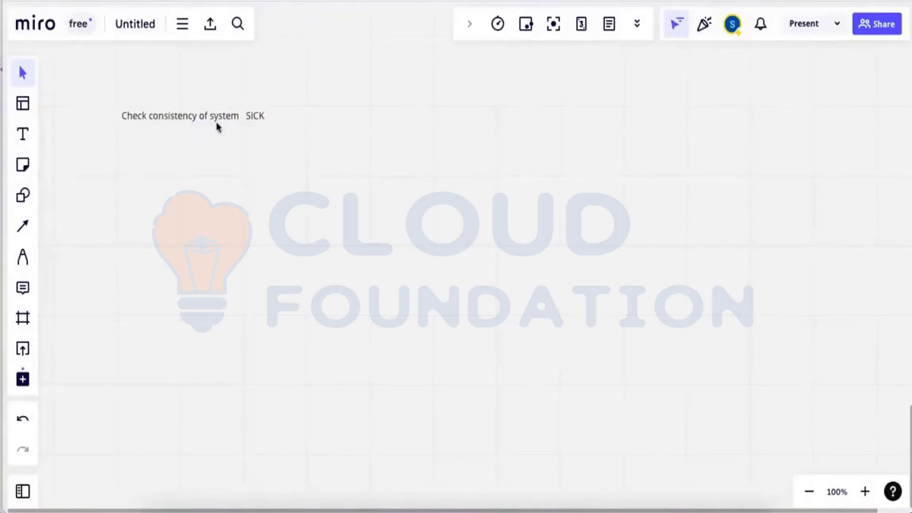
click(260, 119)
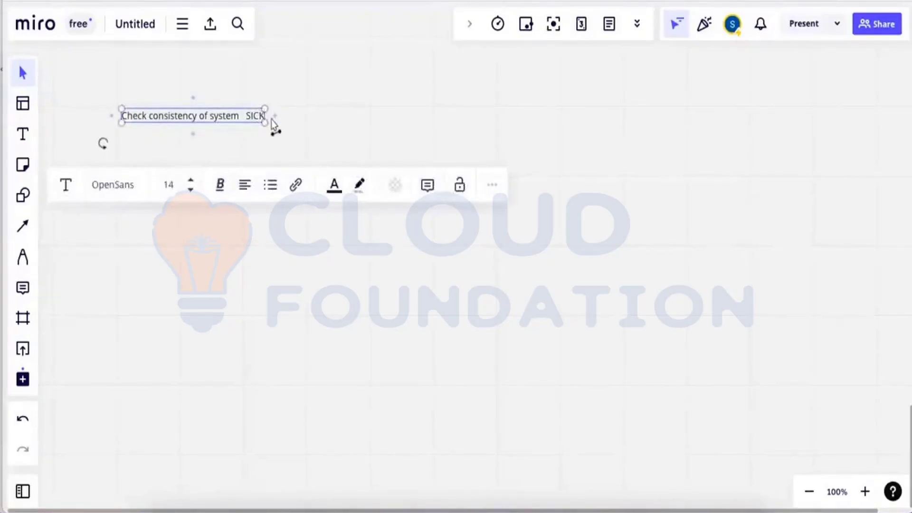
Below a blank line, type the second entry 'Apply Licencese SLICENSE'.
key(Return)
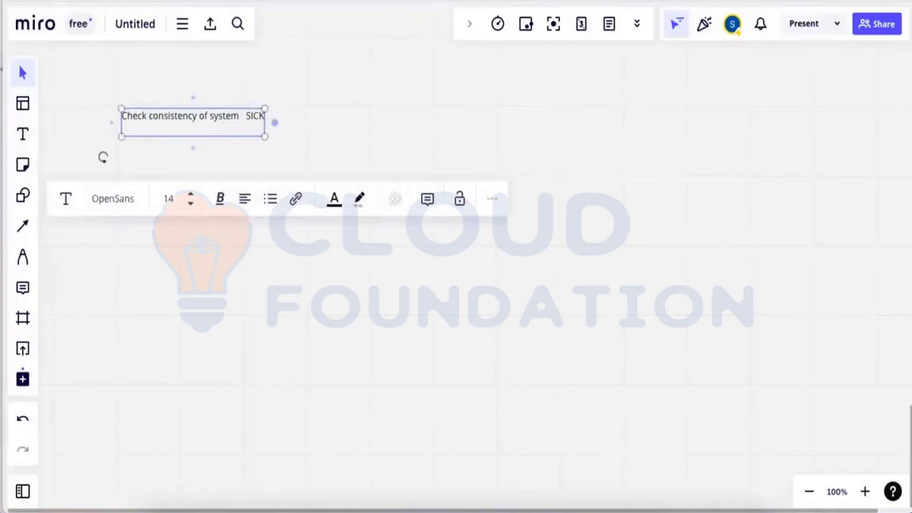
key(Return)
text(App)
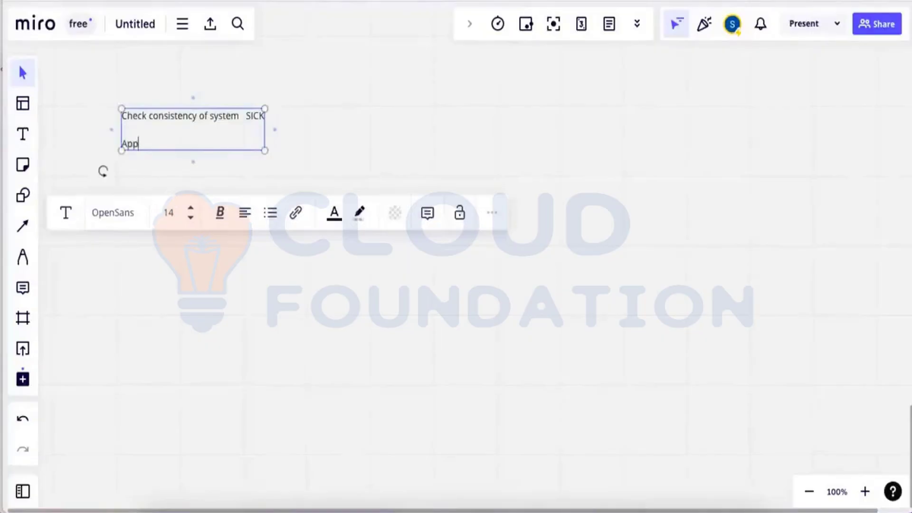
text(ly Licences)
key(BackSpace)
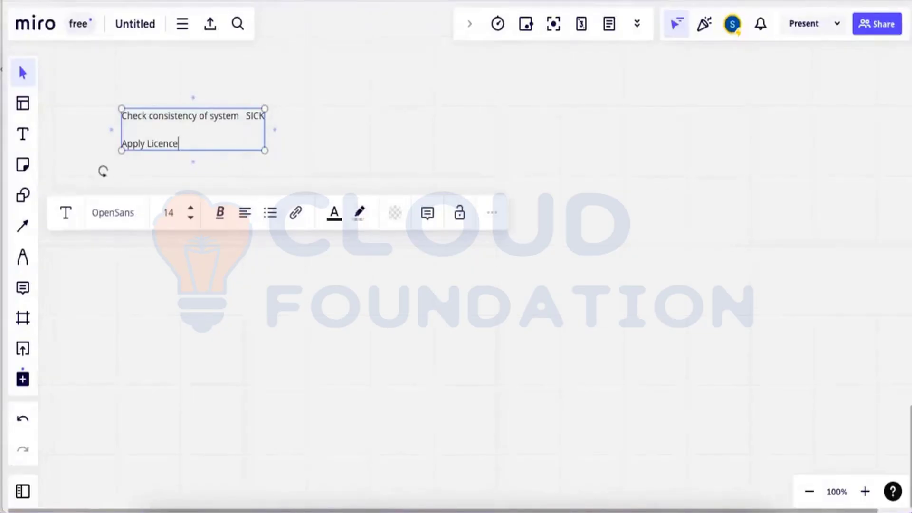
text(se   SLICENC)
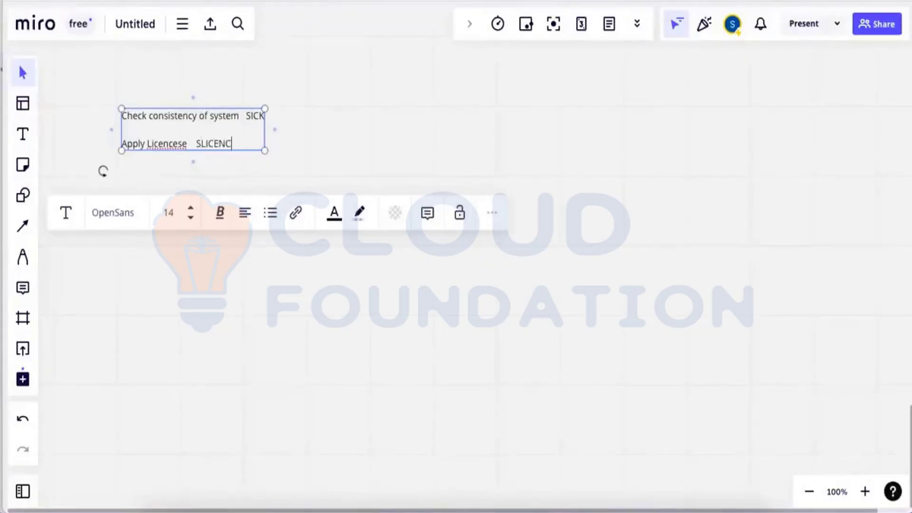
text(E)
key(BackSpace)
key(BackSpace)
text(SE)
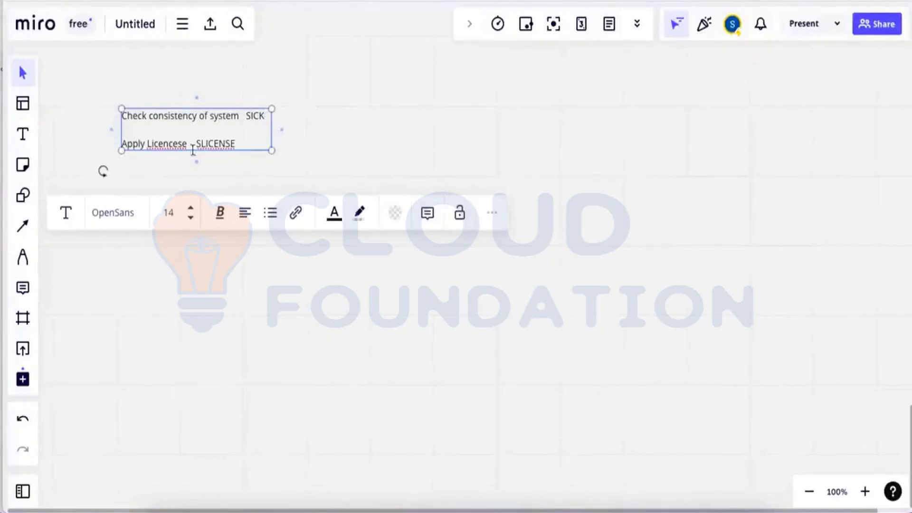
Fix the spelling with spell-check suggestions so the line reads 'Apply License SLICENSE'.
right_click(173, 151)
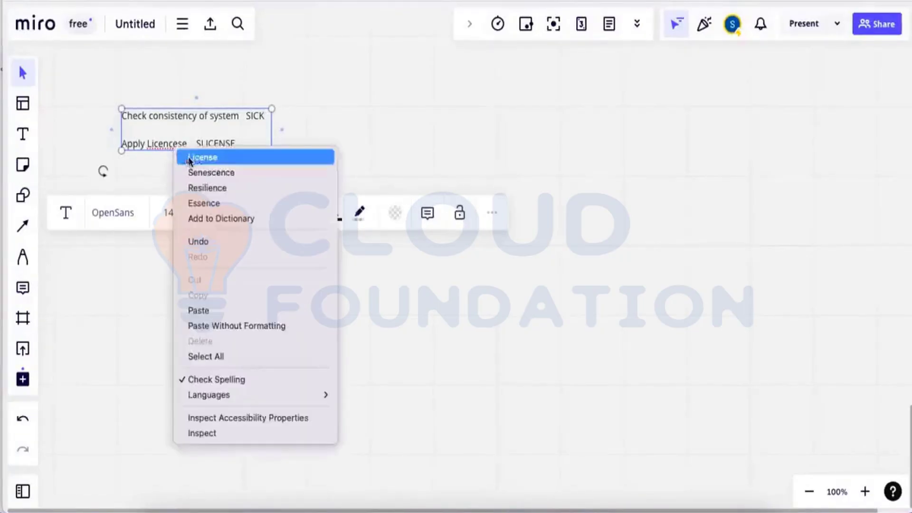
key(Escape)
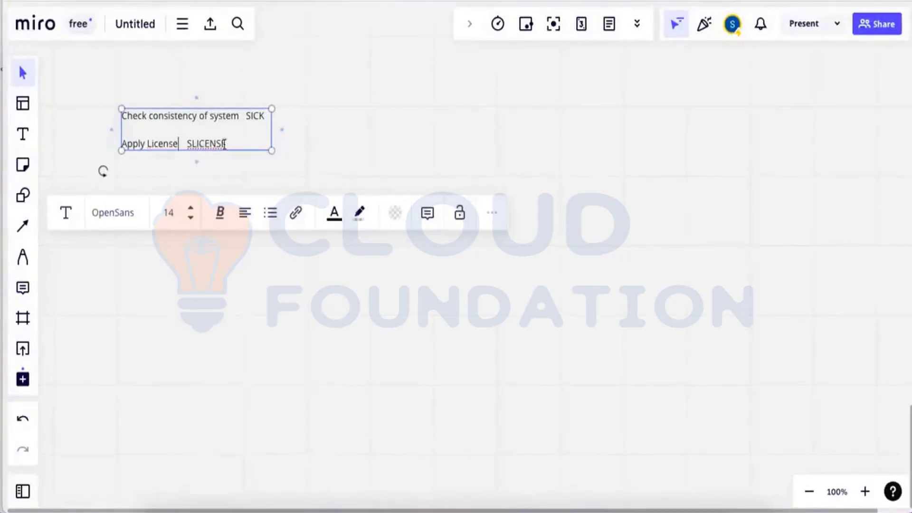
right_click(211, 144)
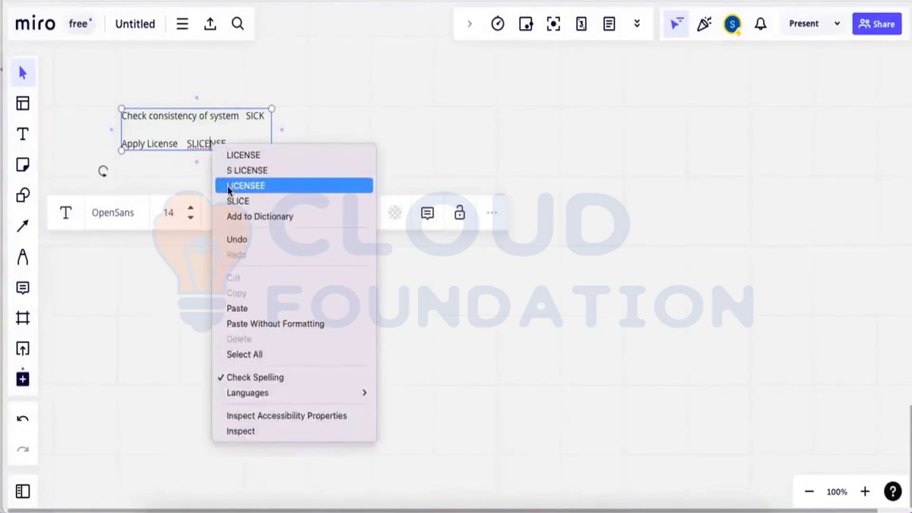
click(236, 159)
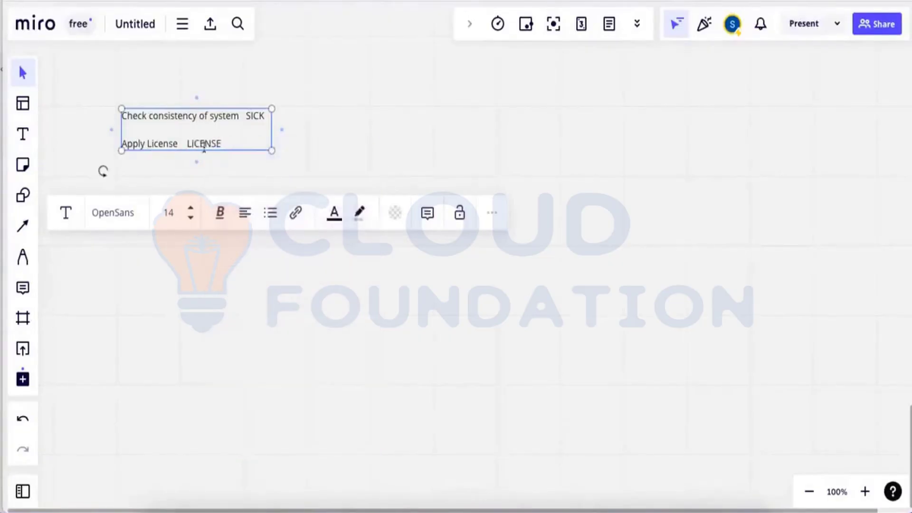
click(188, 143)
text(S)
click(242, 147)
After a blank line, add the entry 'Create Clients SCC4'.
key(Return)
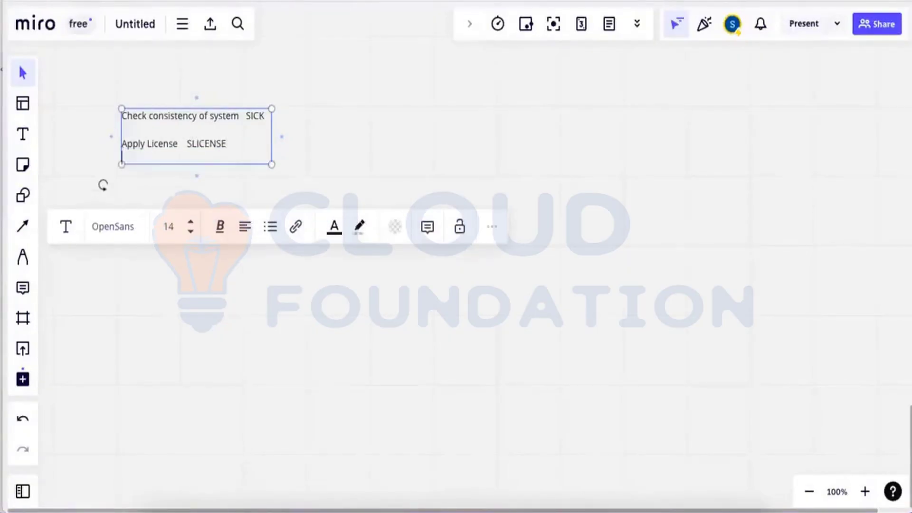
key(Return)
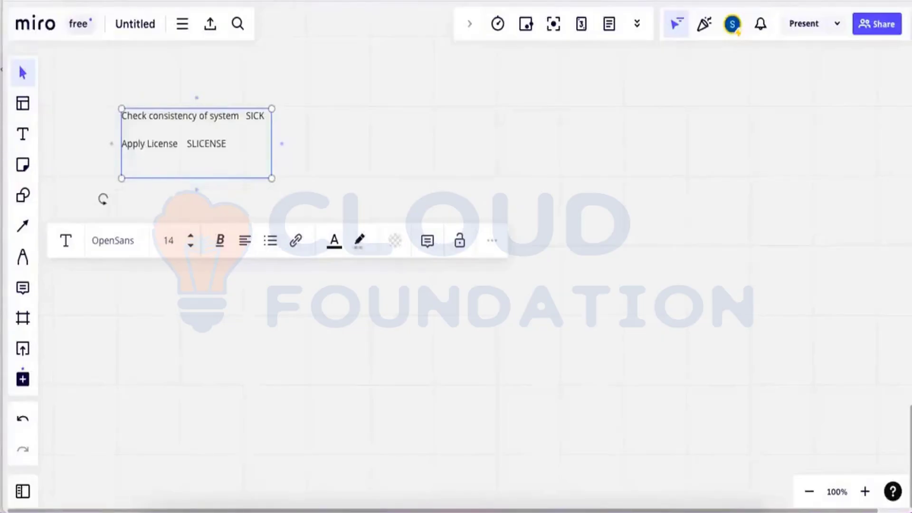
text(Cre)
text(te)
key(BackSpace)
key(BackSpace)
key(BackSpace)
key(BackSpace)
text(eate Clients     S)
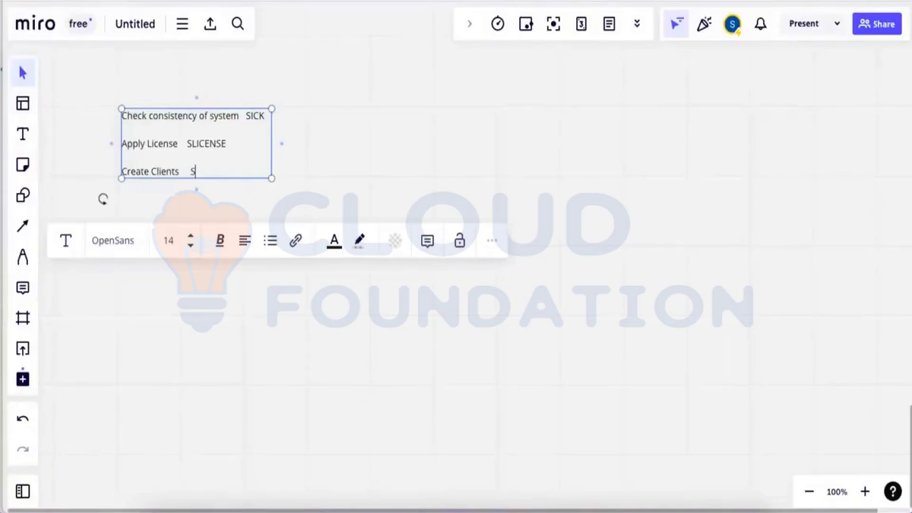
text(CC4)
Add the entry 'Change Parameters RZ11/ RZ10' and start a new line.
key(Return)
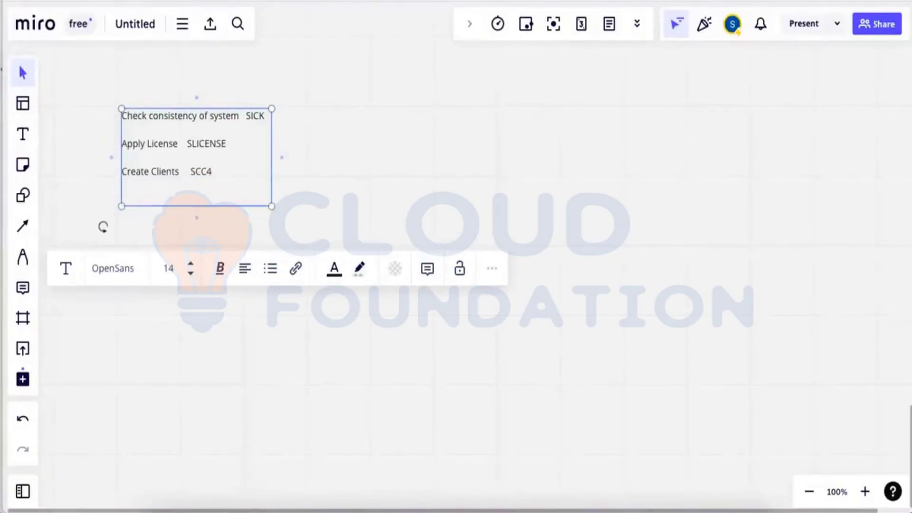
text(Change P)
text(arat)
text(meters)
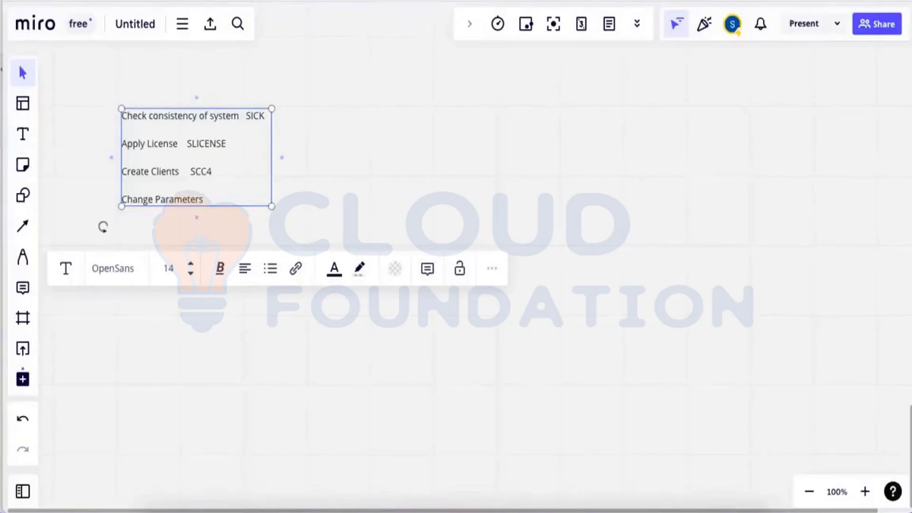
text( RZ11/ RZ10)
key(Return)
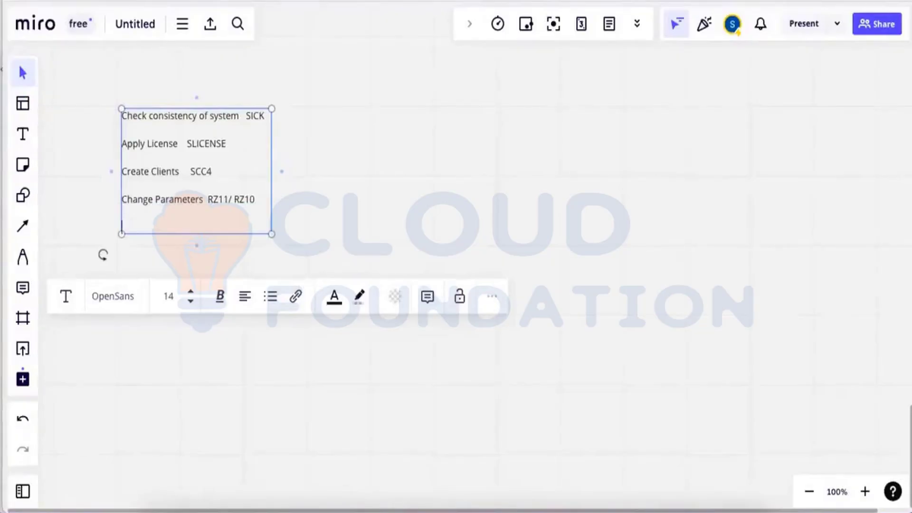
Add the entry 'Create users SU01' to the checklist.
text(Cretes)
key(BackSpace)
key(BackSpace)
key(BackSpace)
key(BackSpace)
text(ate users      SU01)
key(Return)
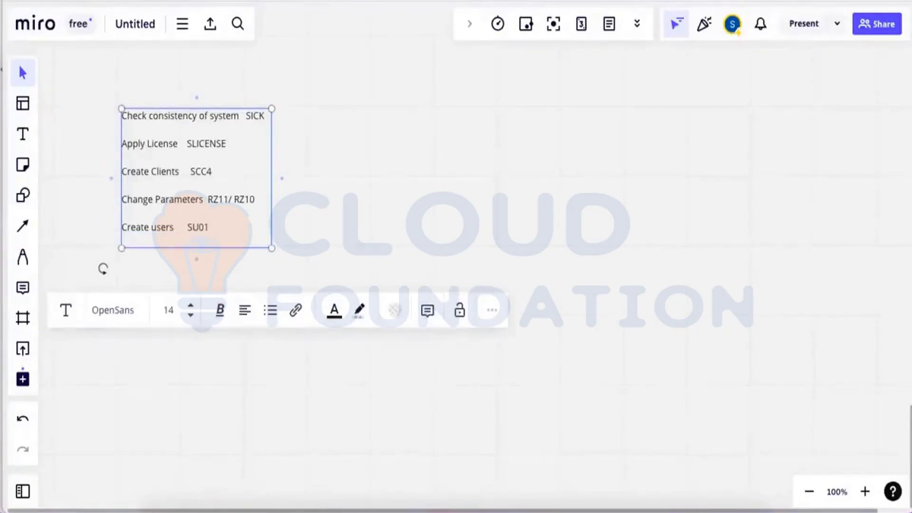
Add 'Create Roles PFCG', finish editing the note, and start a region screenshot.
text(Create )
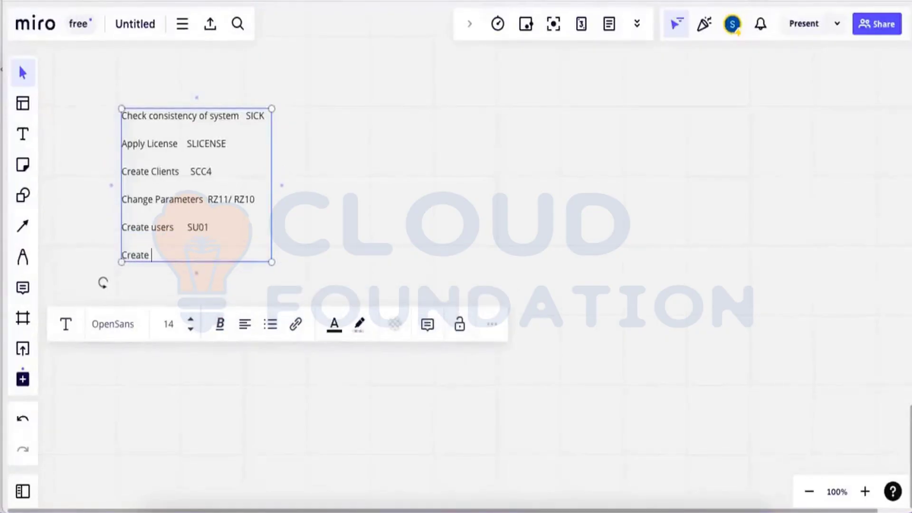
text(Roles     PFCG)
key(Return)
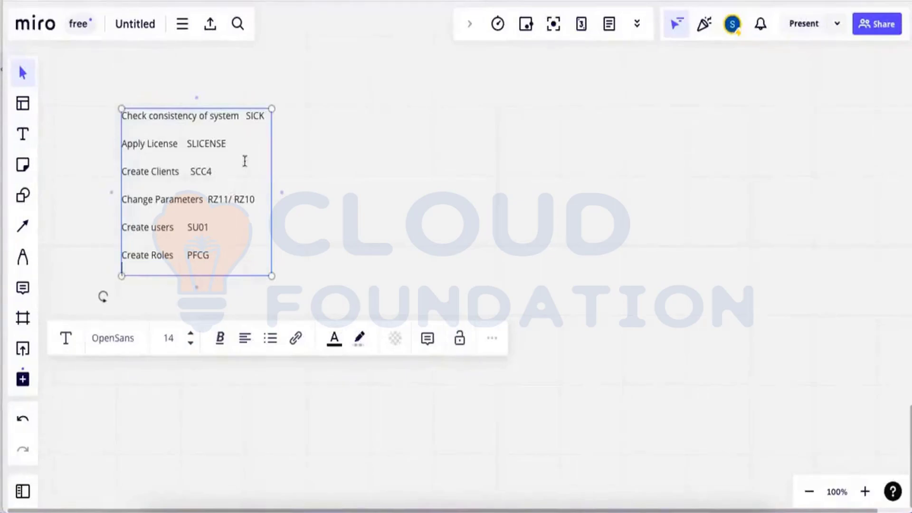
click(421, 175)
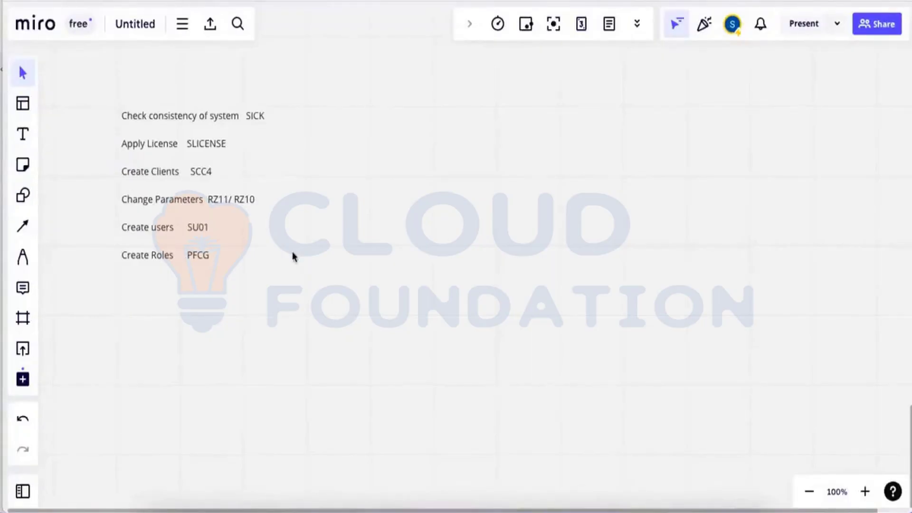
key(super+shift+4)
Capture the checklist as a screenshot, then select the Training connection in Remote Desktop.
drag(105, 97, 324, 285)
click(498, 477)
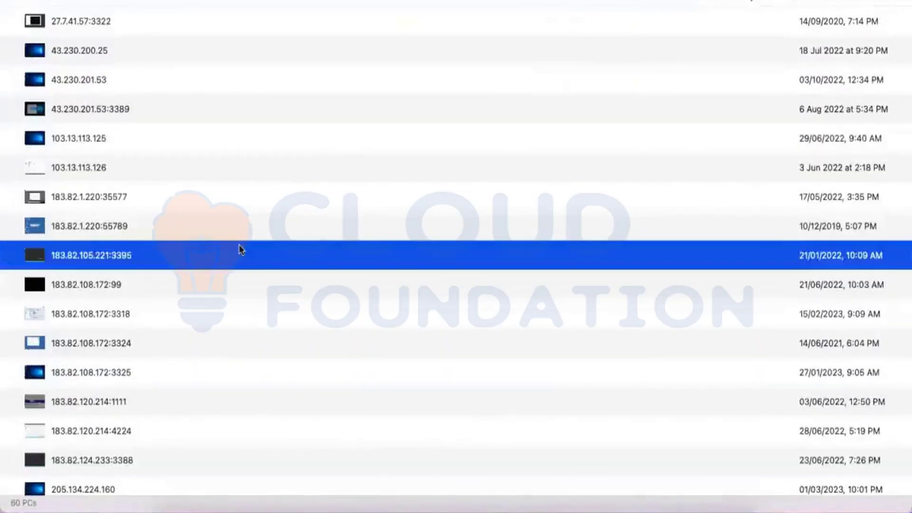
key(Down)
key(Down)
key(Down)
key(Down)
key(Down)
key(Down)
key(Down)
key(Down)
key(Down)
key(Down)
key(Down)
key(Down)
key(Down)
key(Down)
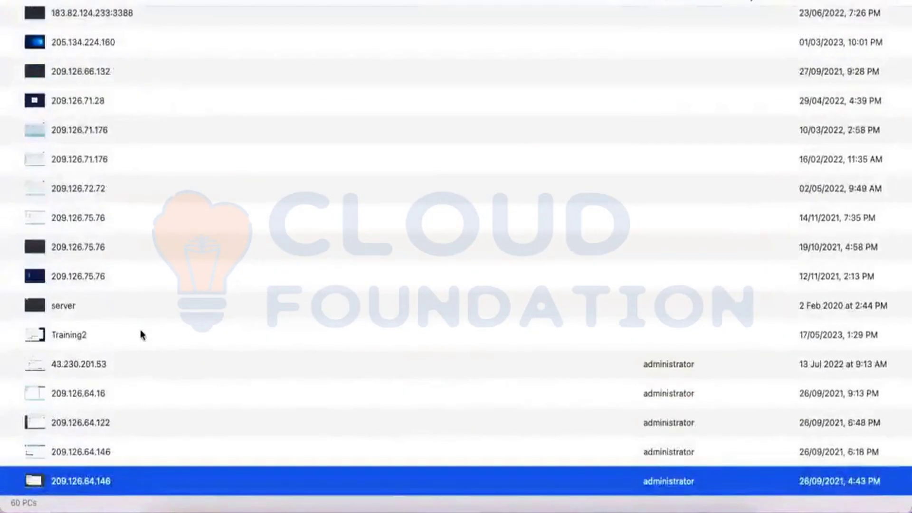
key(Down)
key(Down)
key(Down)
key(Down)
key(Down)
key(Down)
key(Down)
key(Down)
key(Down)
key(Down)
key(Down)
key(Down)
key(Down)
key(Down)
key(Down)
key(Down)
key(Down)
key(Down)
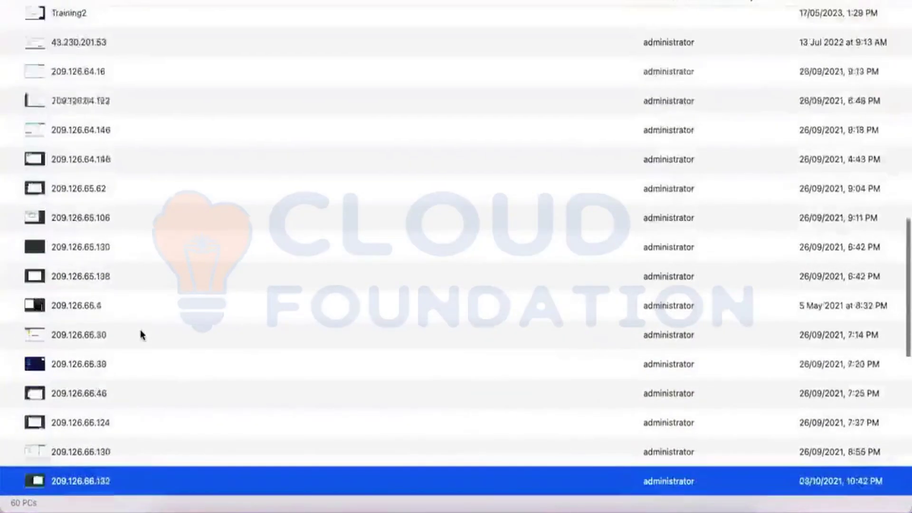
key(Down)
key(Down)
key(Down)
key(Down)
key(Down)
key(Down)
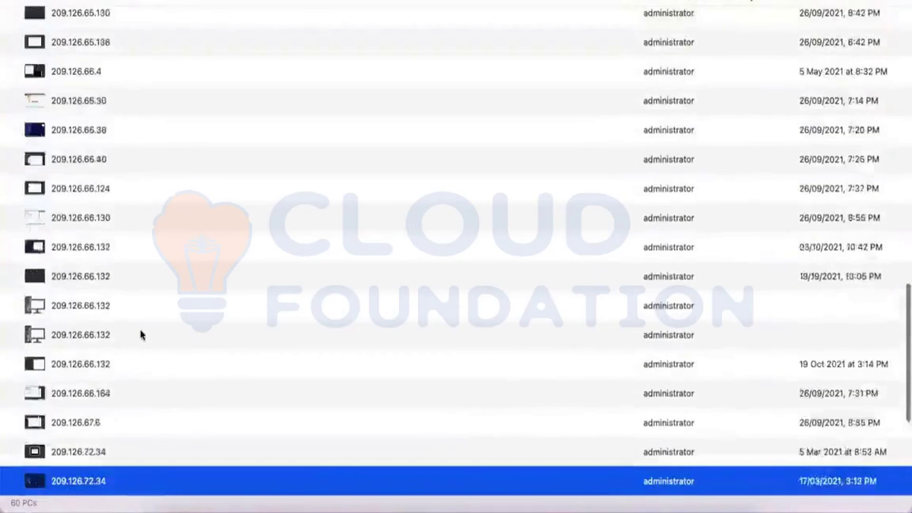
key(Down)
key(Down)
key(Down)
key(Down)
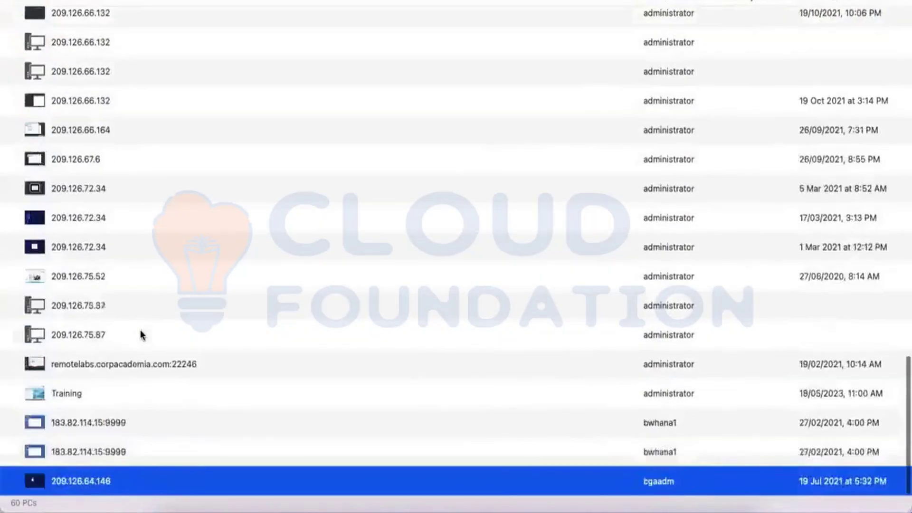
click(60, 397)
Connect to the Training PC using the administrator password and accept the certificate warning.
double_click(58, 397)
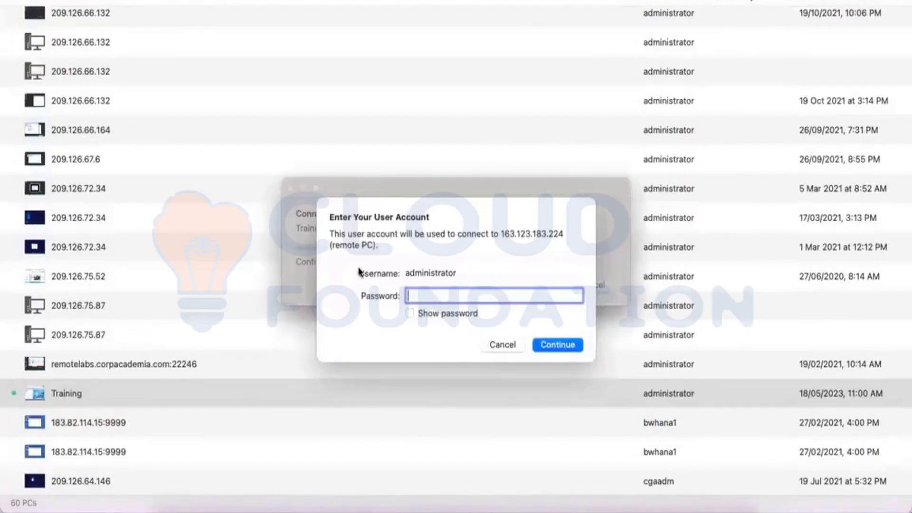
text(•••••••••••)
key(Return)
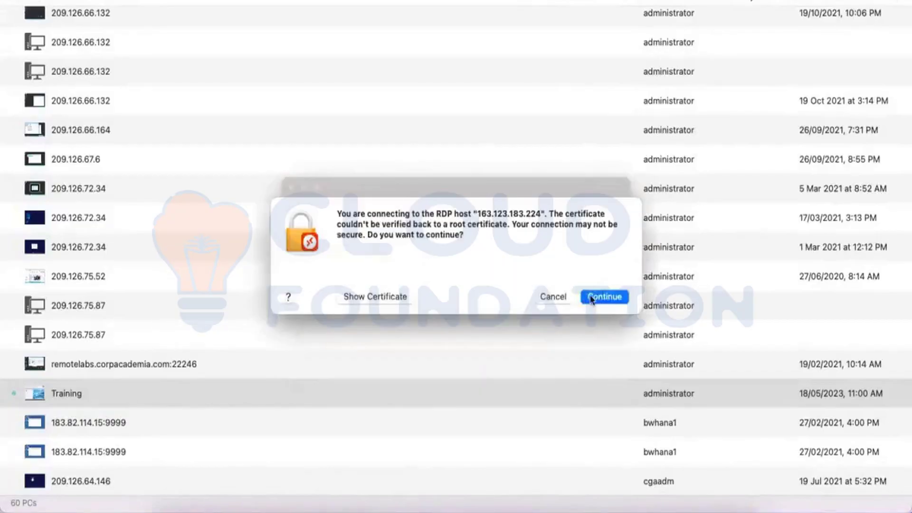
click(591, 299)
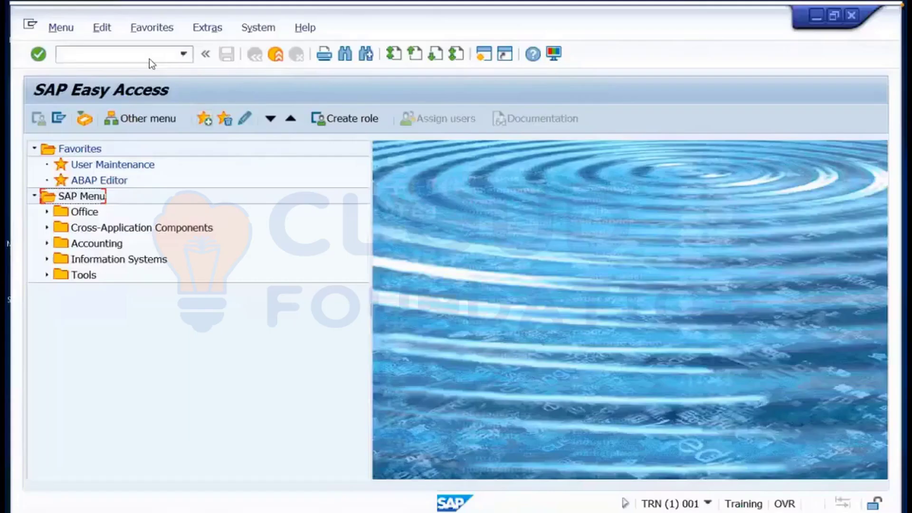
click(149, 58)
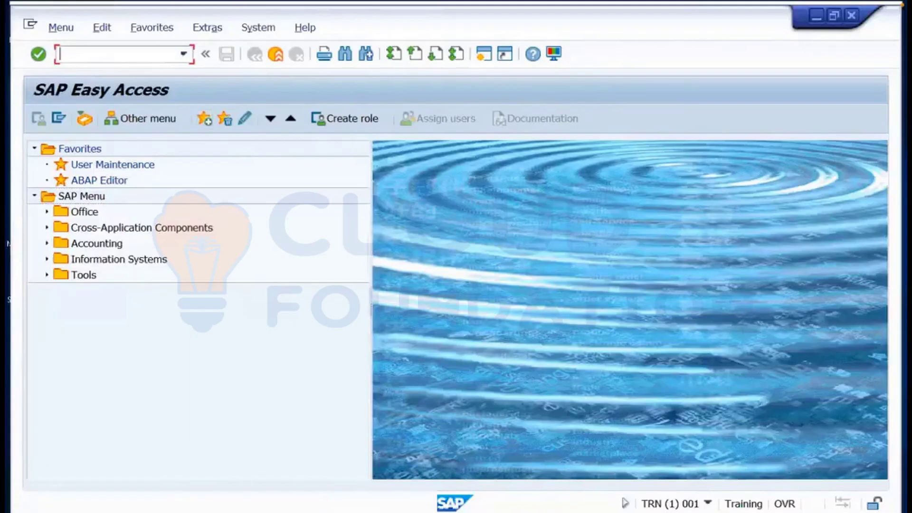
Run transaction SICK, which reports no errors, and bring the SAP session back full screen.
text(sick)
key(Return)
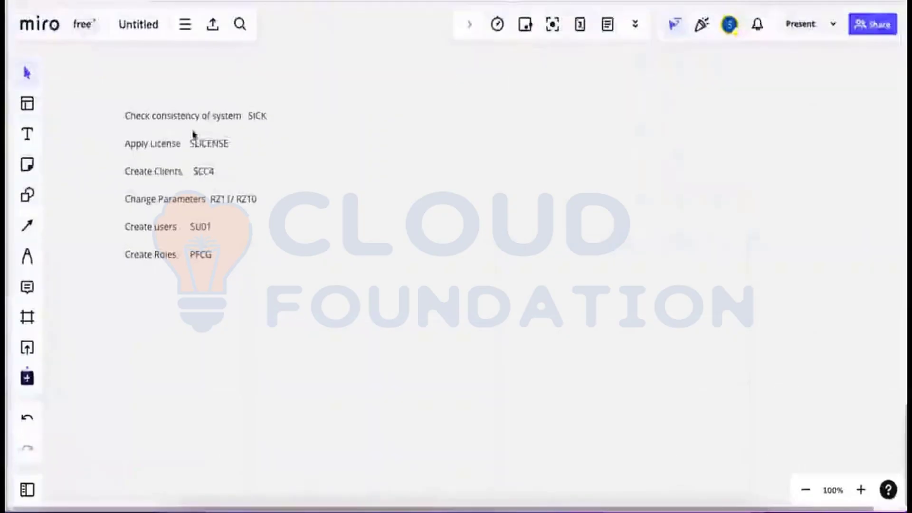
key(super+Tab)
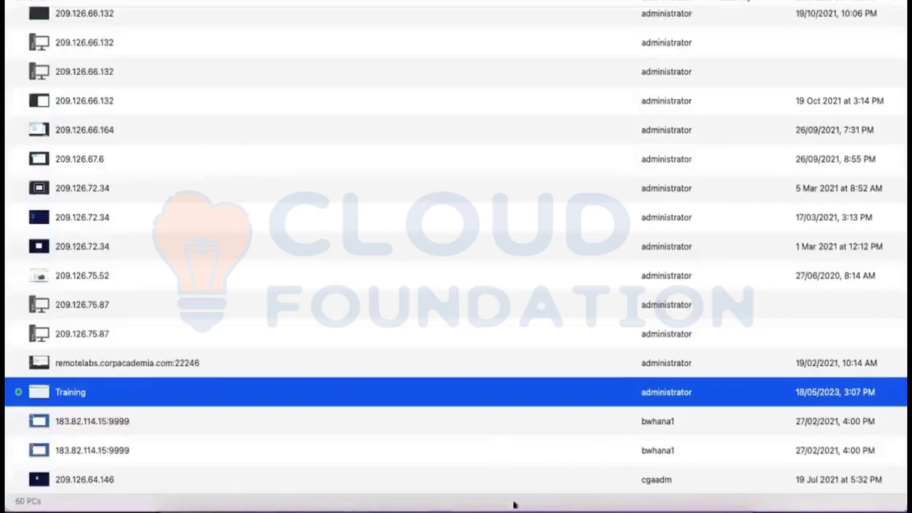
click(544, 489)
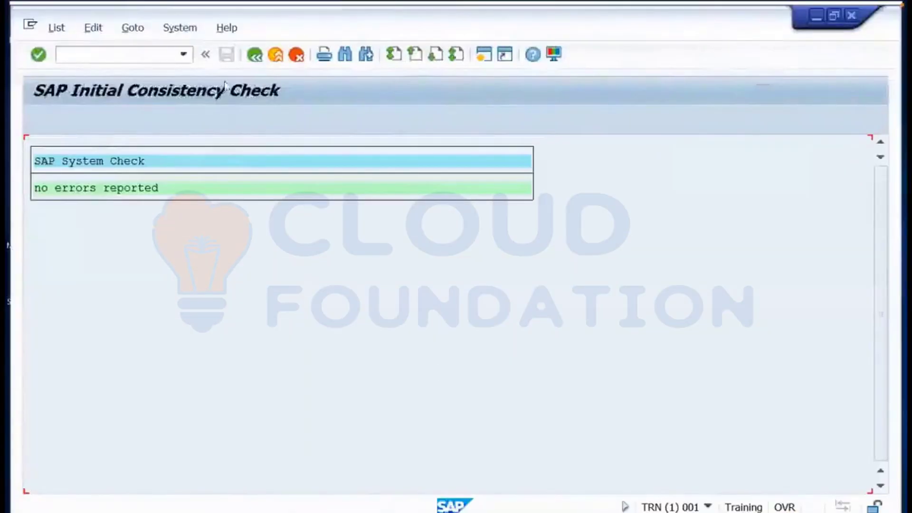
Enter transaction /nslicense to open SAP License Administration.
click(144, 57)
text(/nsli)
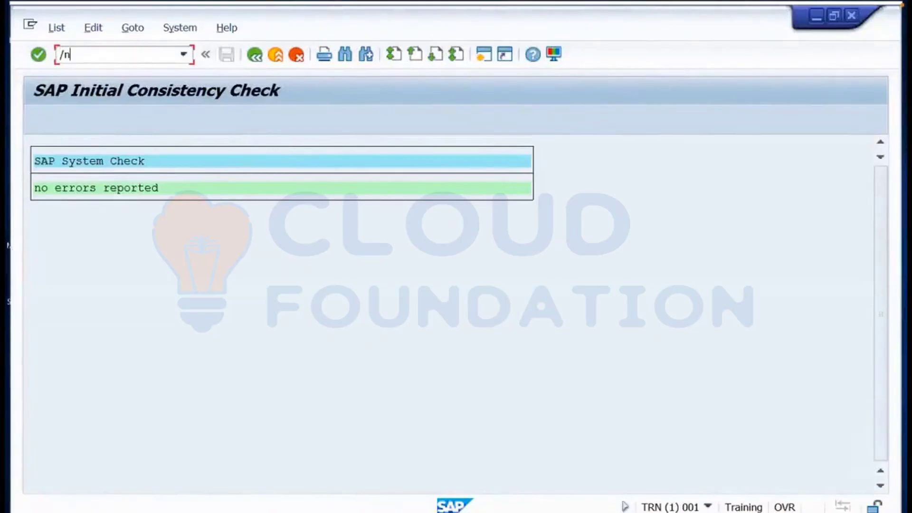
text(cnese)
key(BackSpace)
key(BackSpace)
key(BackSpace)
key(BackSpace)
key(BackSpace)
text(cense)
key(Return)
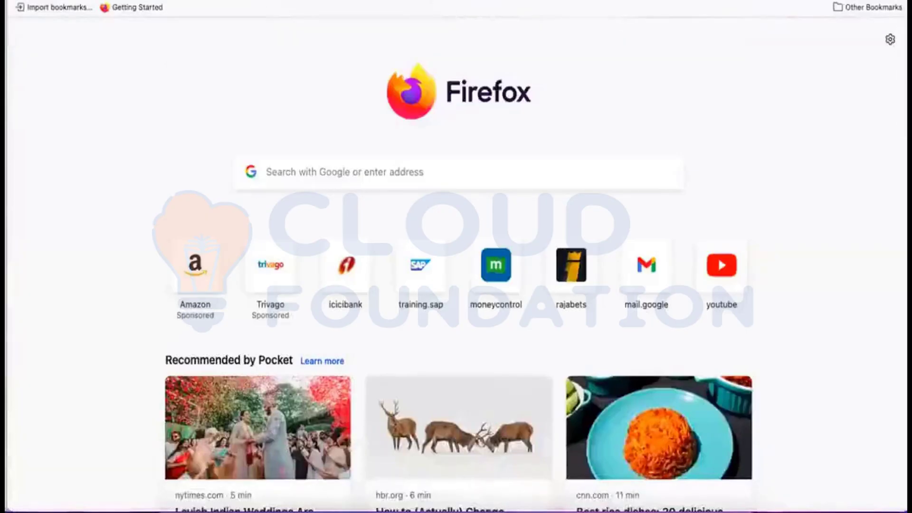
Load support.sap.com, open Request Keys, then return to the remote SAP session.
text(su)
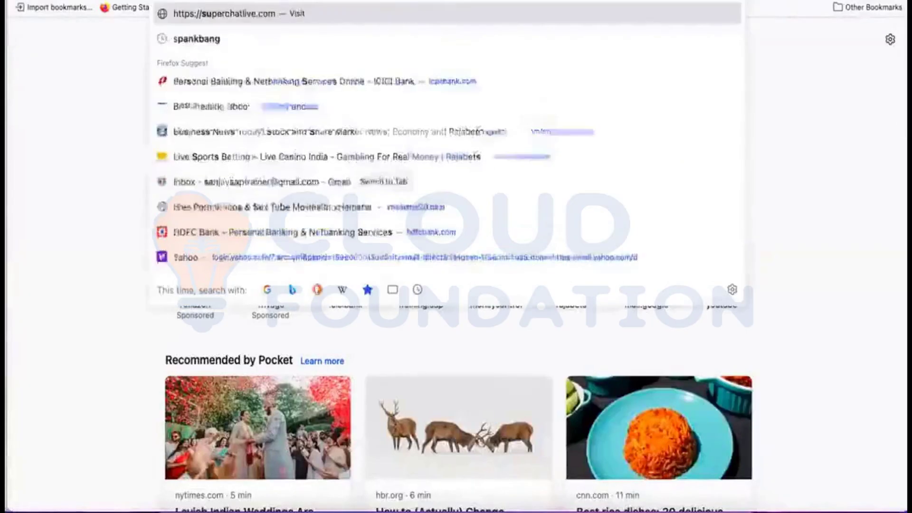
text(pport.sap.com)
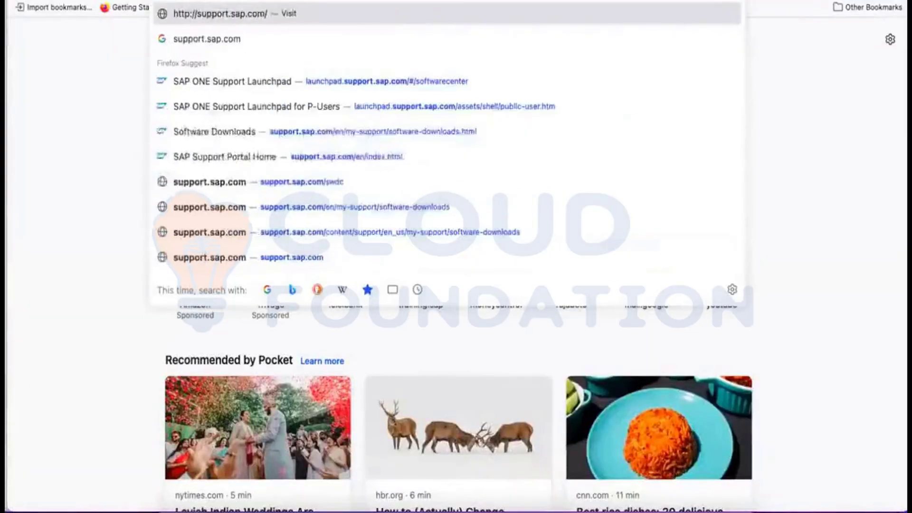
key(Return)
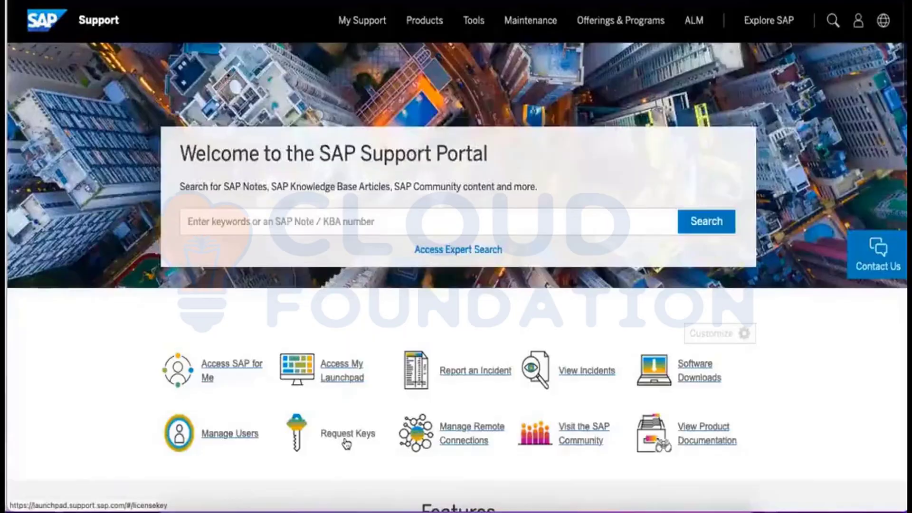
click(346, 441)
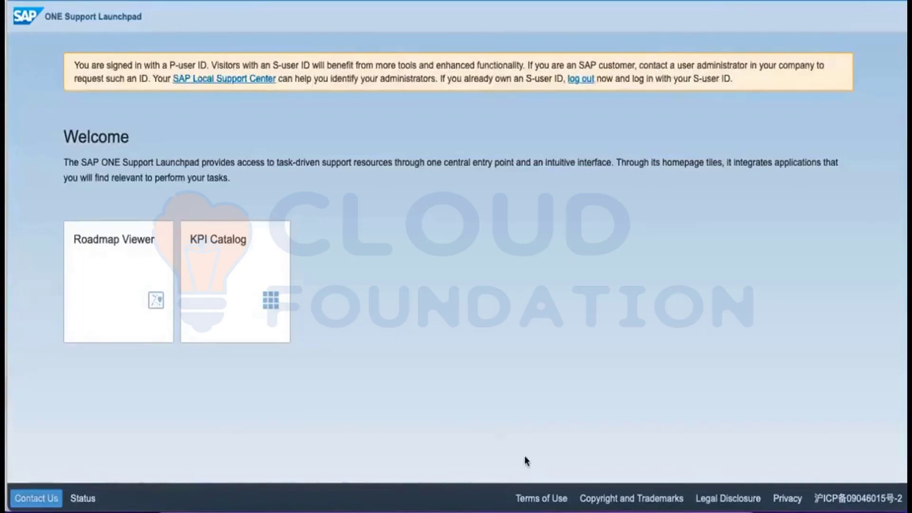
click(539, 495)
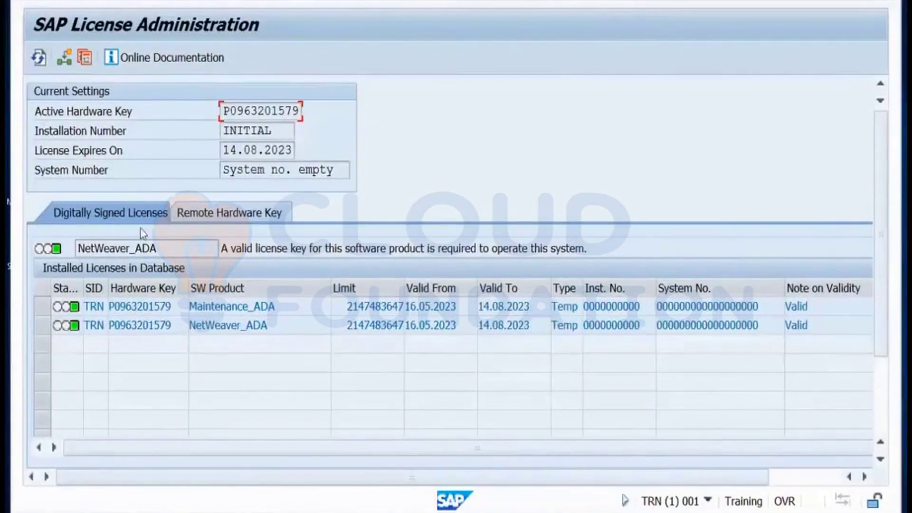
Start Install New License but cancel the file chooser, keeping the two temporary licenses.
click(880, 378)
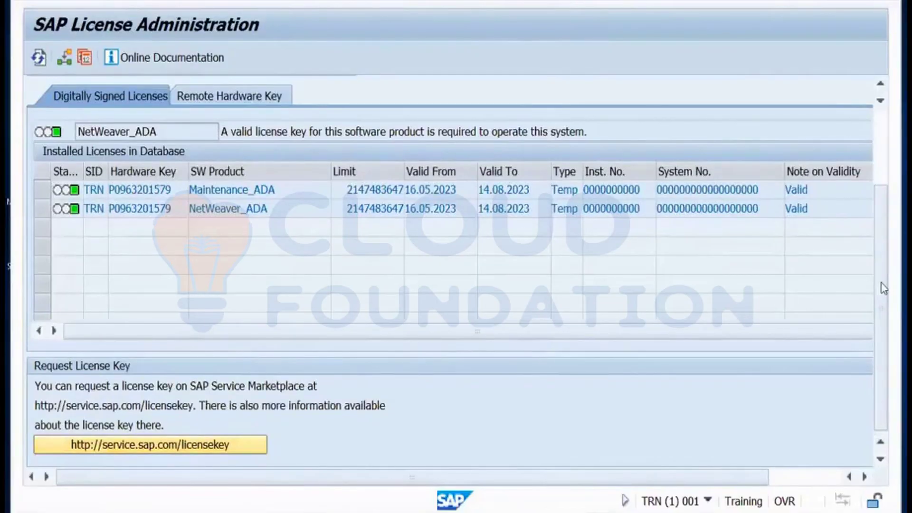
scroll(883, 288, up, 5)
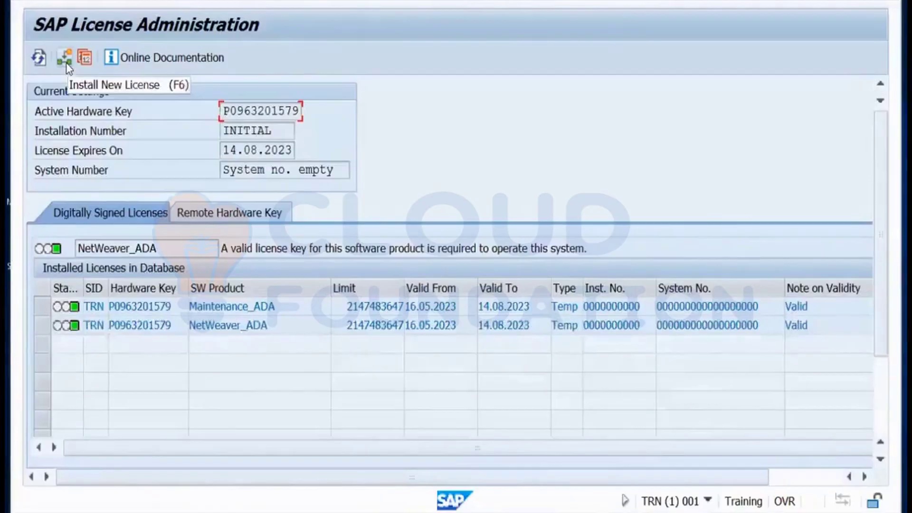
click(66, 60)
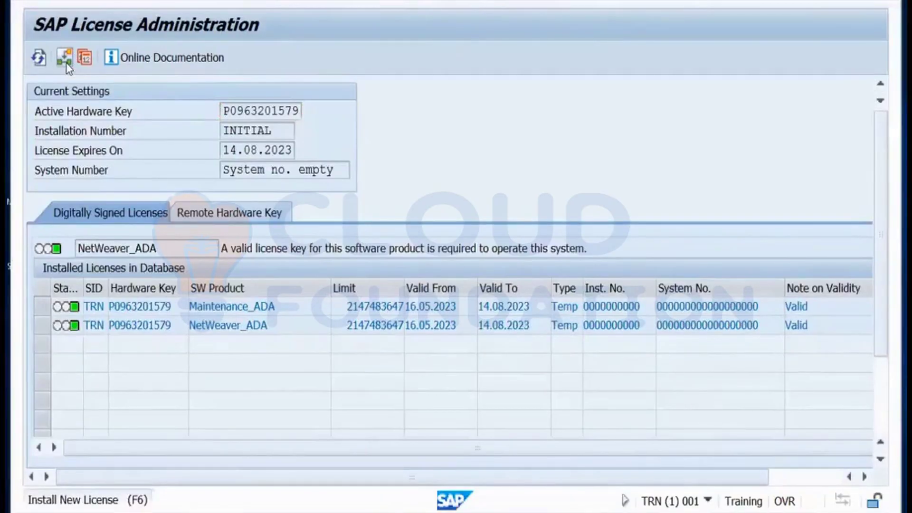
click(65, 61)
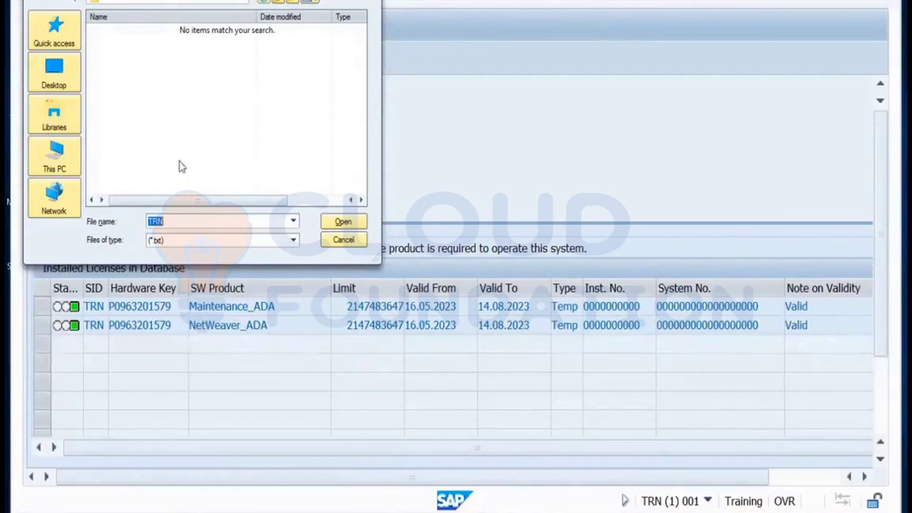
click(345, 244)
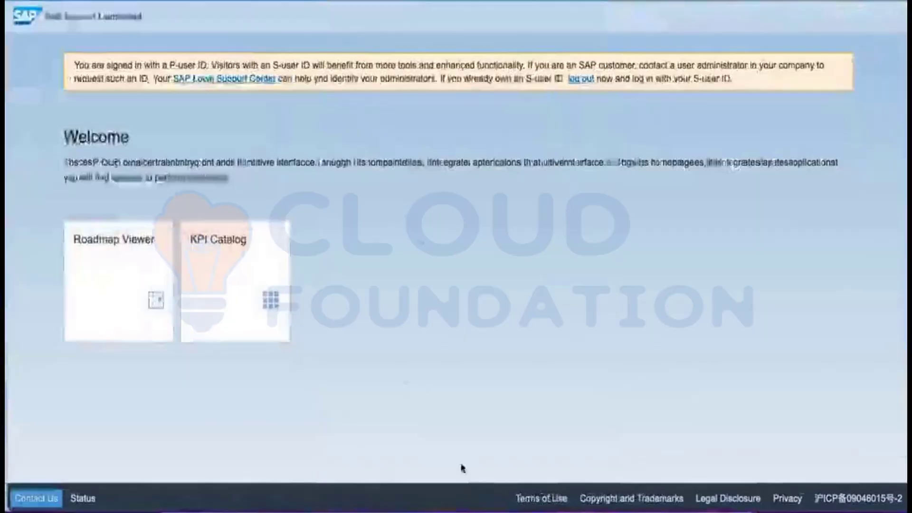
In the Miro notes after SCC4, write that by default there are 2 clients, 000 and 001.
mouse_move(517, 506)
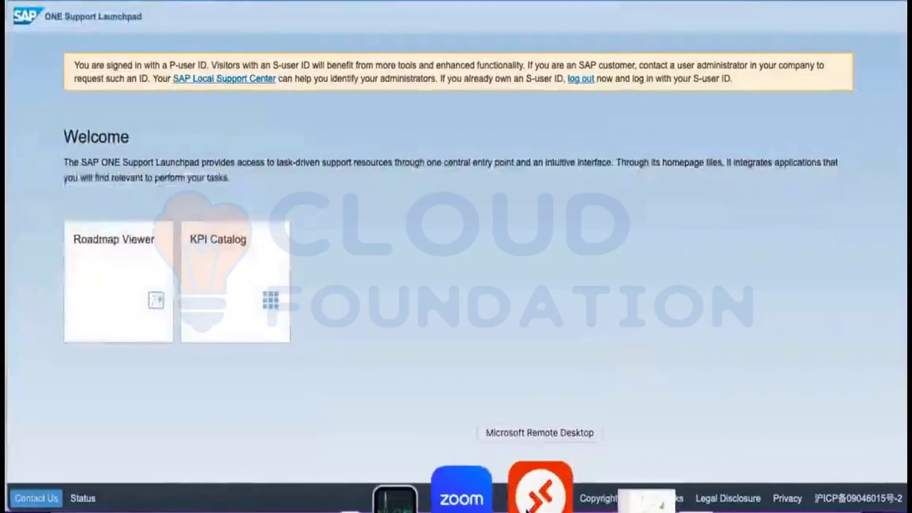
mouse_move(228, 506)
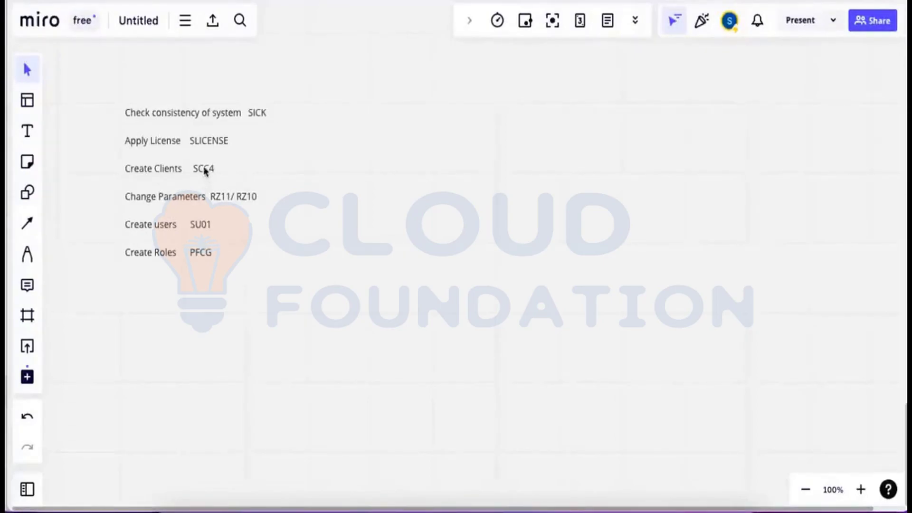
double_click(205, 170)
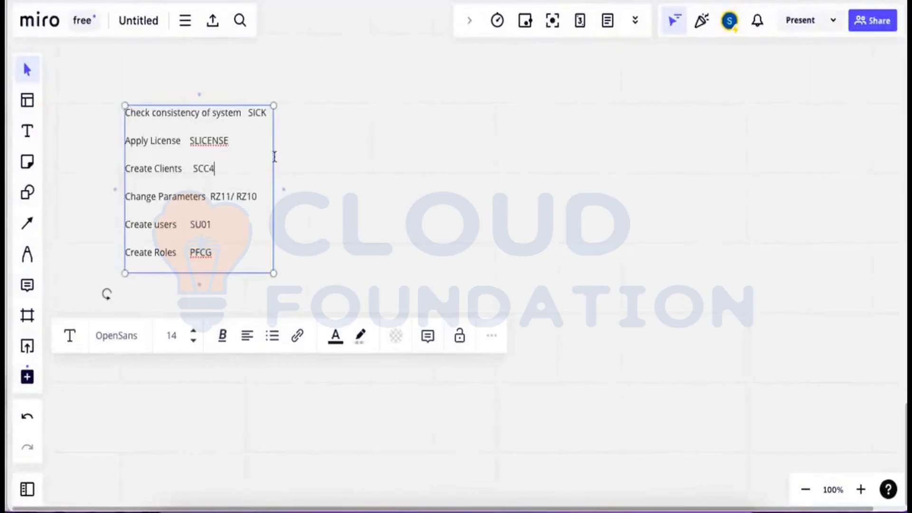
drag(273, 156, 361, 157)
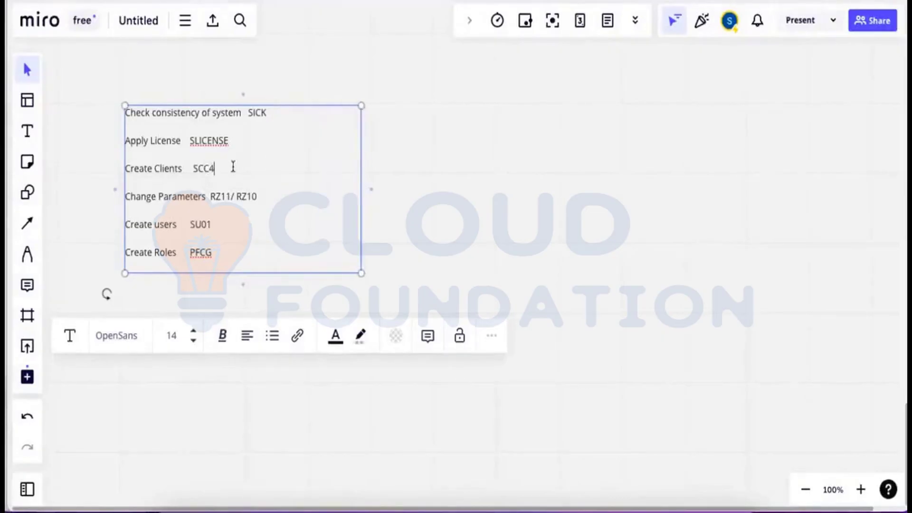
text(by default we)
text(go)
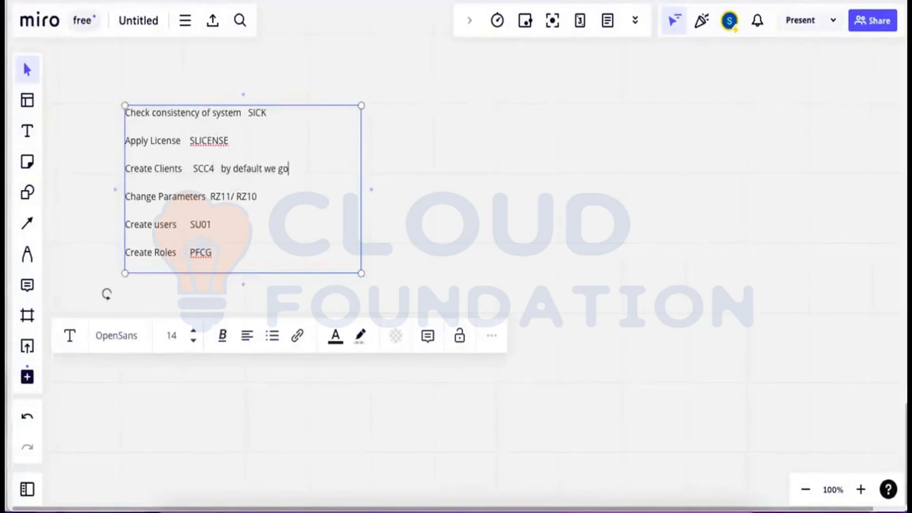
text(t 2 clients 000 ando)
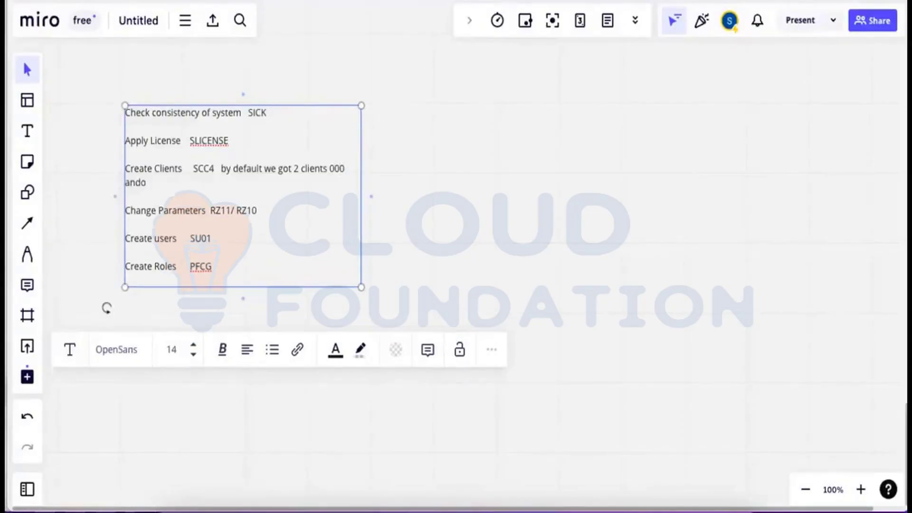
key(BackSpace)
text(001)
Add that if the customer doesn't want to create clients, they work in client 001.
drag(360, 154, 506, 150)
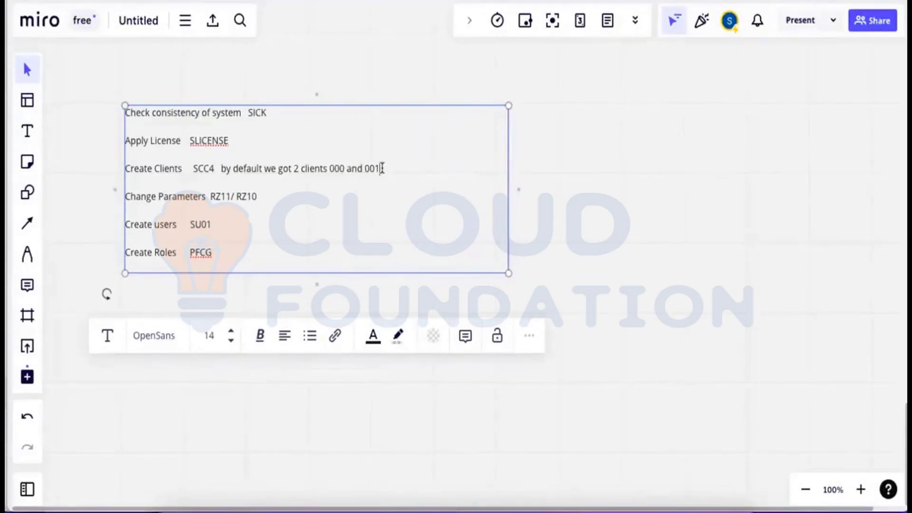
text(. If custm)
key(BackSpace)
text(ome)
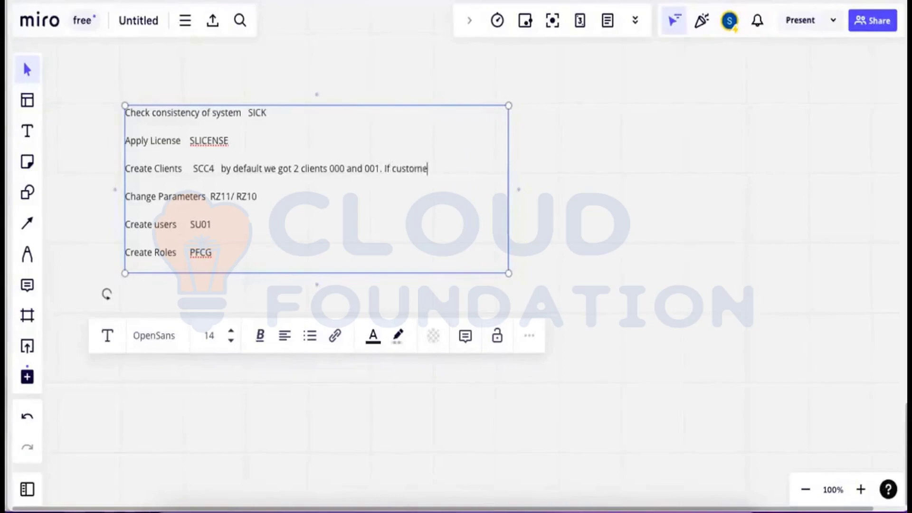
text(r don't want to )
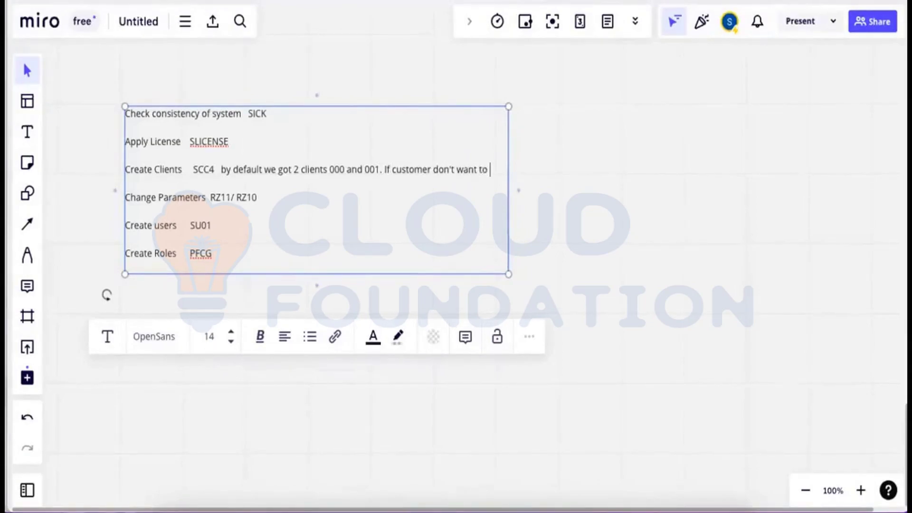
text(create clo)
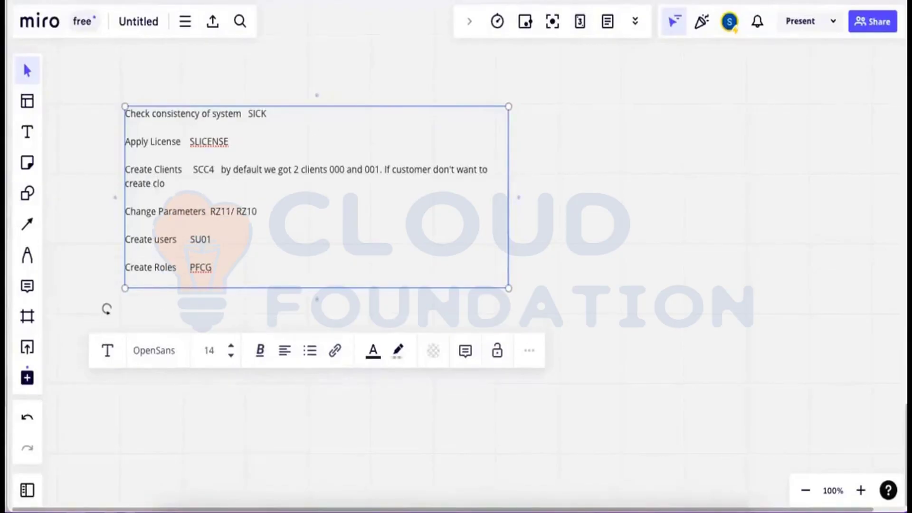
key(BackSpace)
text(ient they work in 00)
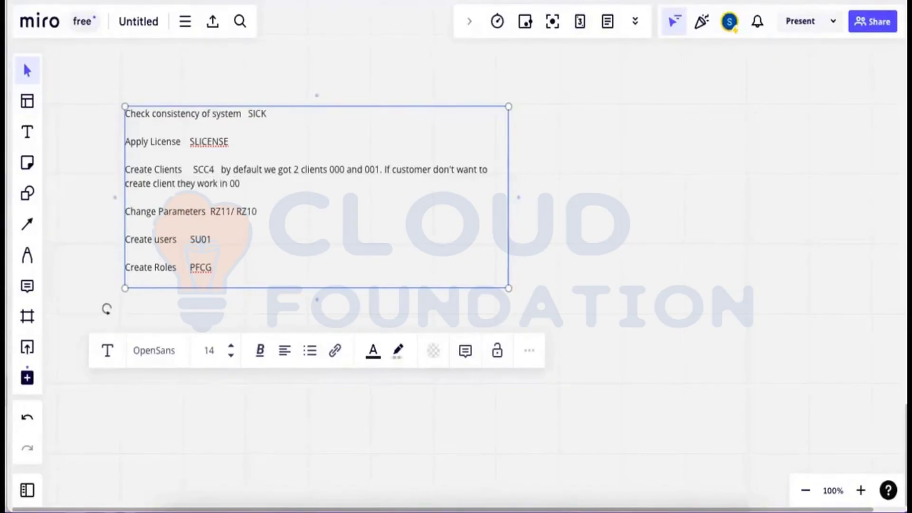
text(1 client)
Append 'GHC want 100 client to be set up UK' to the note, then return to SAP.
double_click(331, 170)
click(369, 169)
drag(347, 173, 331, 172)
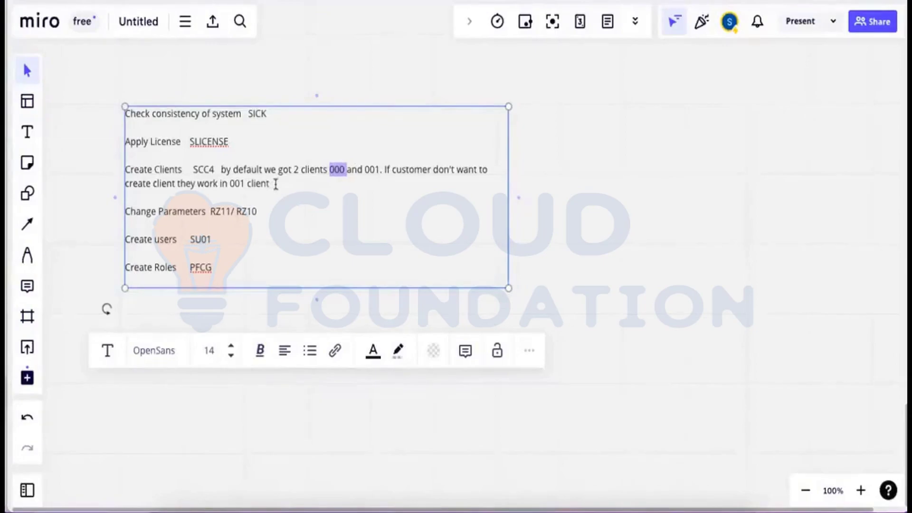
click(270, 184)
text(. GHC want)
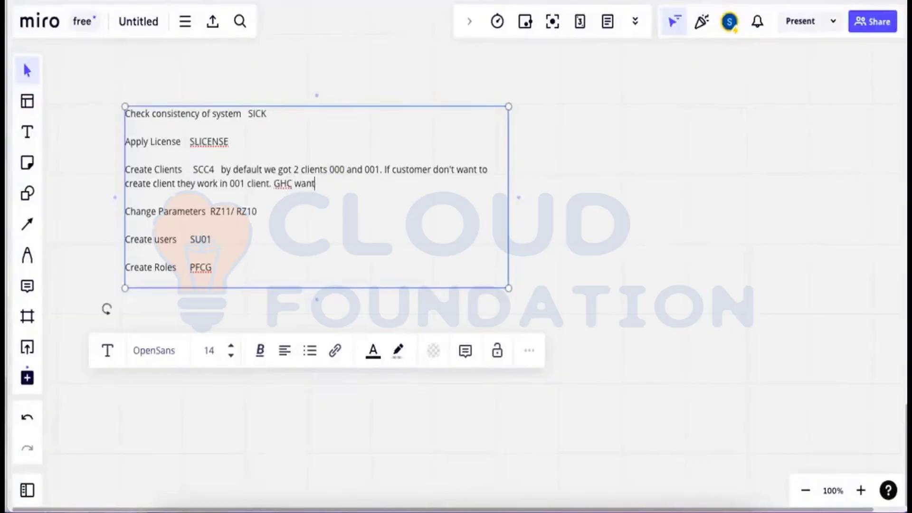
text( 100 client to be set up)
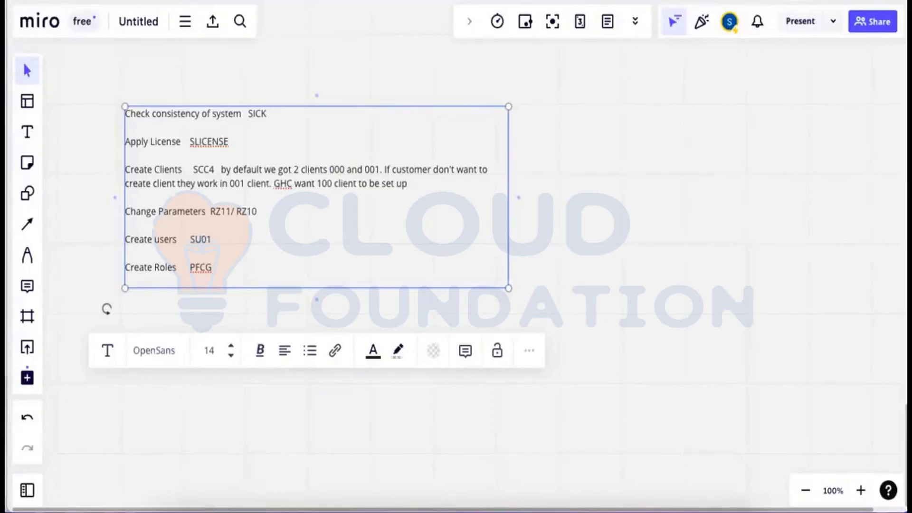
text( UK.)
drag(215, 167, 198, 170)
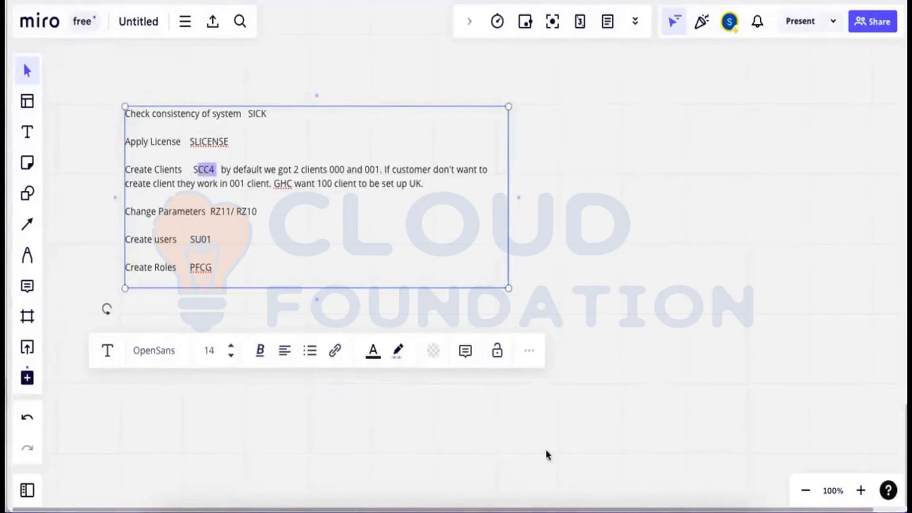
click(555, 479)
click(512, 491)
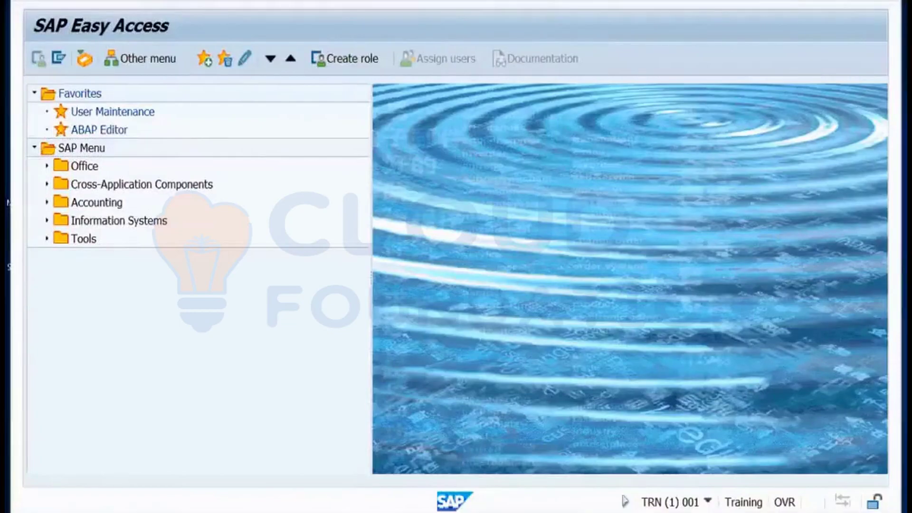
Open the SCC4 clients overview, back out once, and reopen it showing only clients 000 and 001.
key(Return)
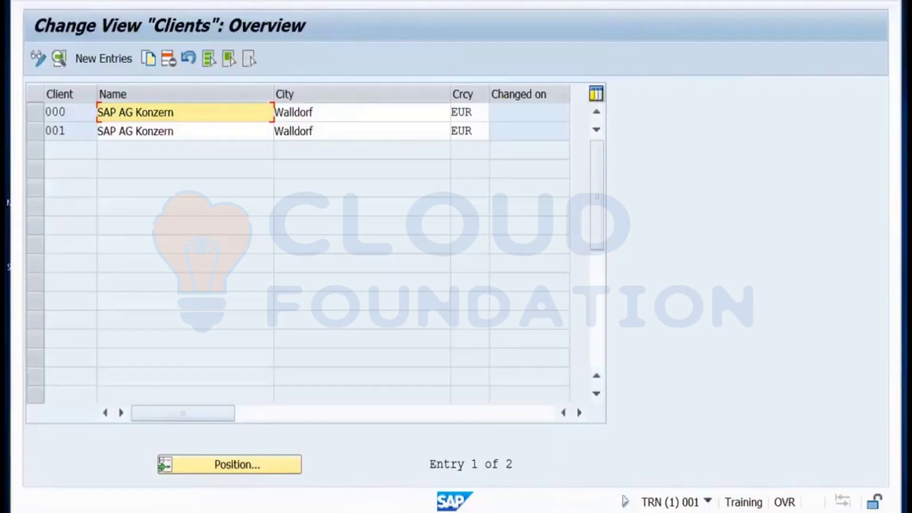
key(F3)
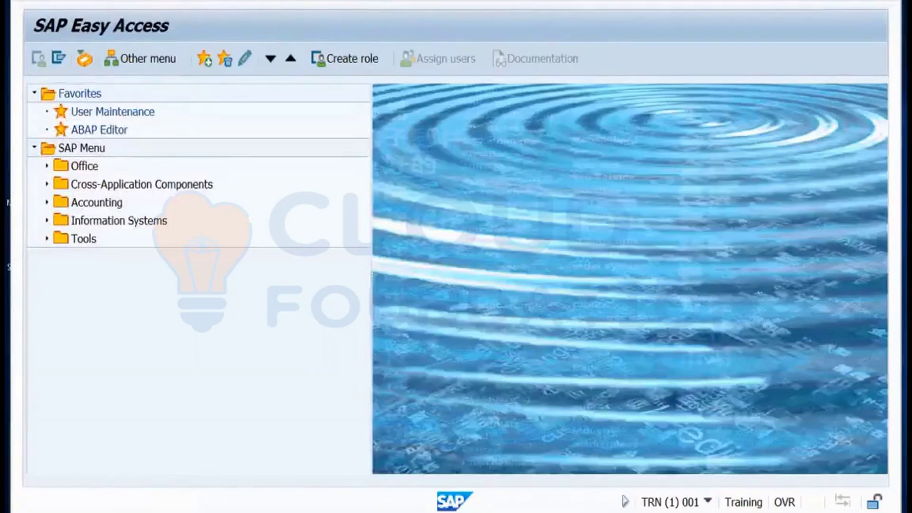
key(Return)
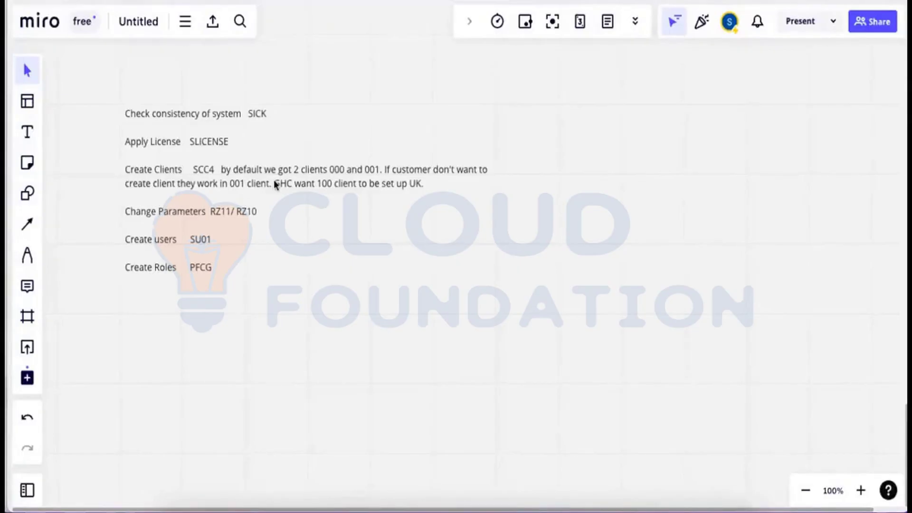
Back in SAP, switch the client list to change mode and accept the cross-client warning.
key(super+Tab)
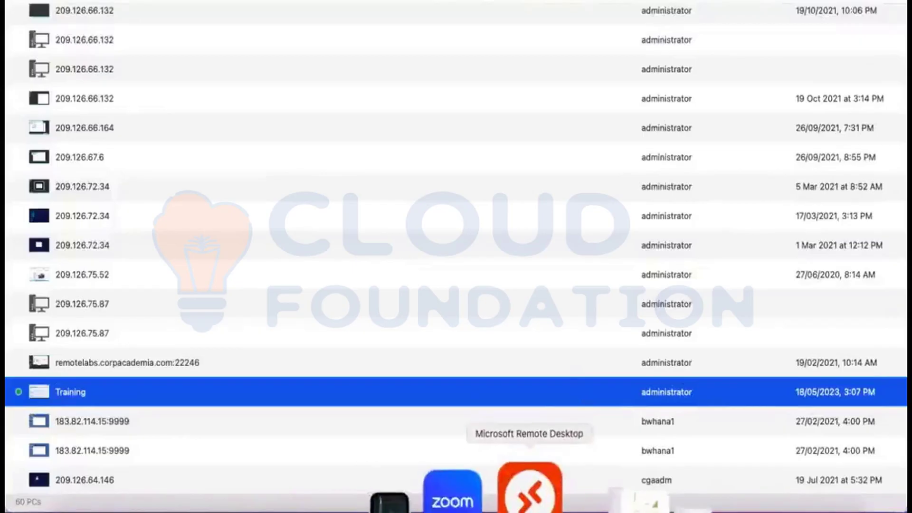
click(529, 490)
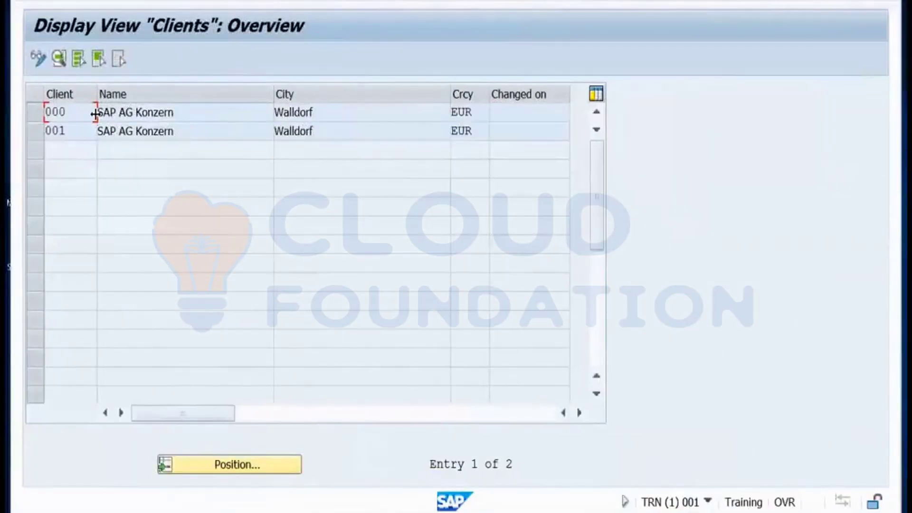
click(39, 65)
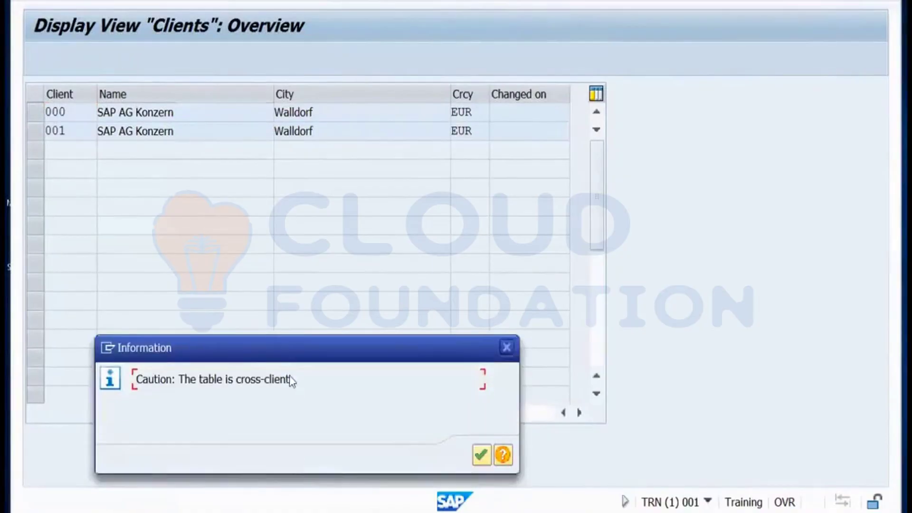
click(482, 456)
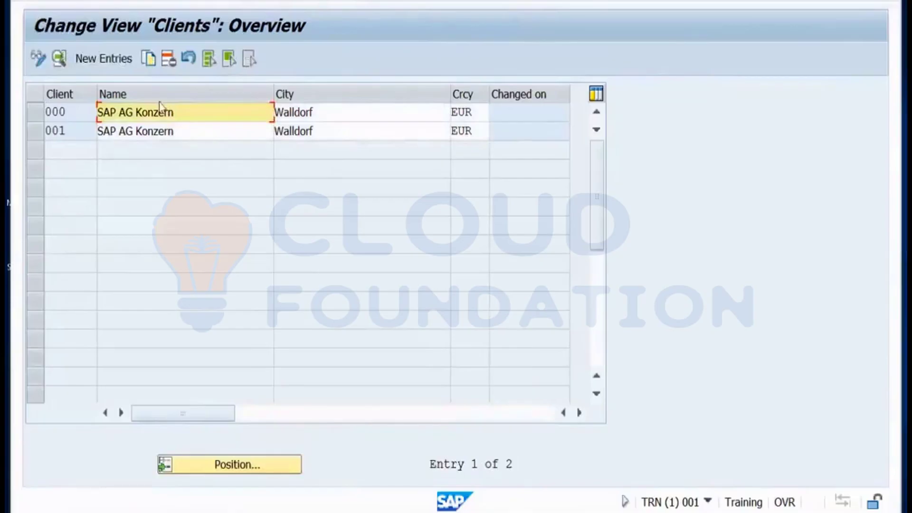
Add a new client entry 100 named GHCUK with city London.
click(118, 67)
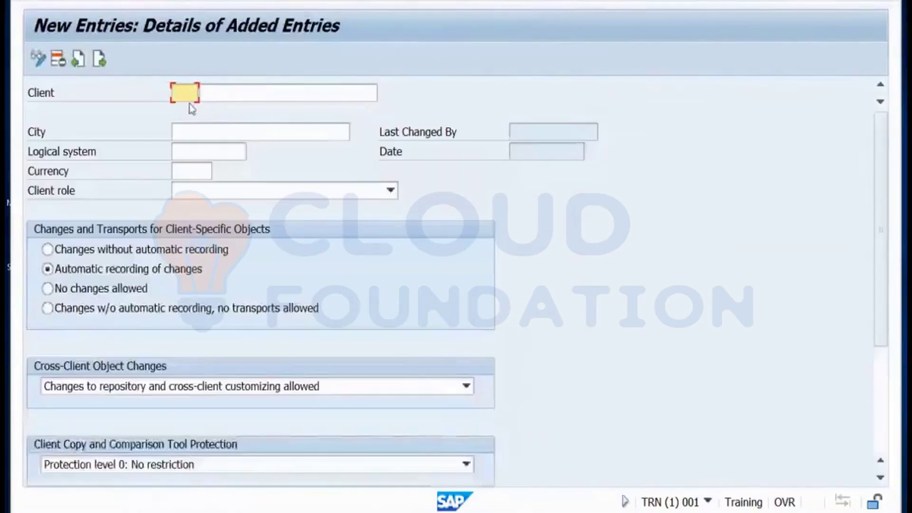
text(100)
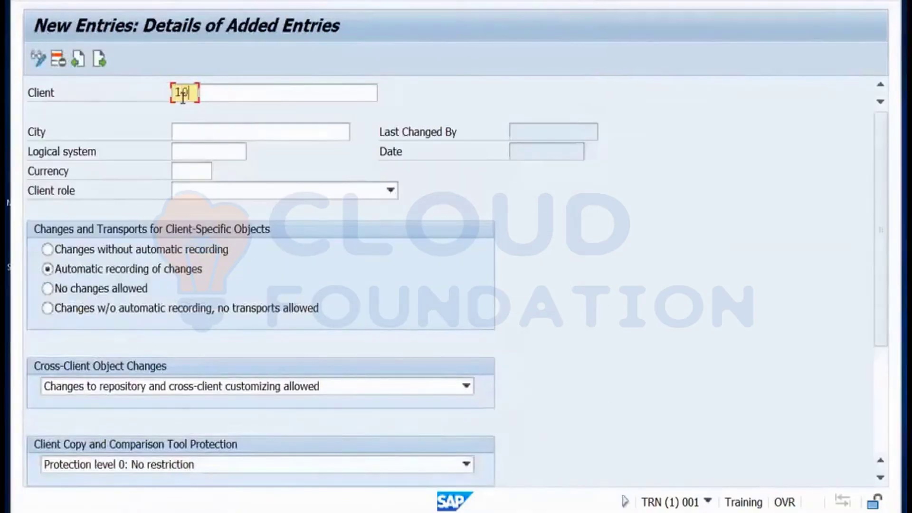
click(232, 89)
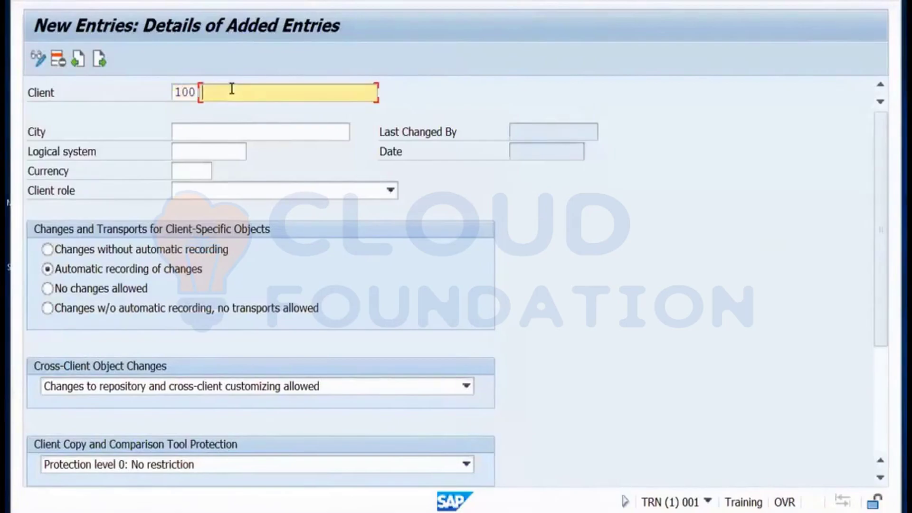
text(GHCUK)
click(225, 136)
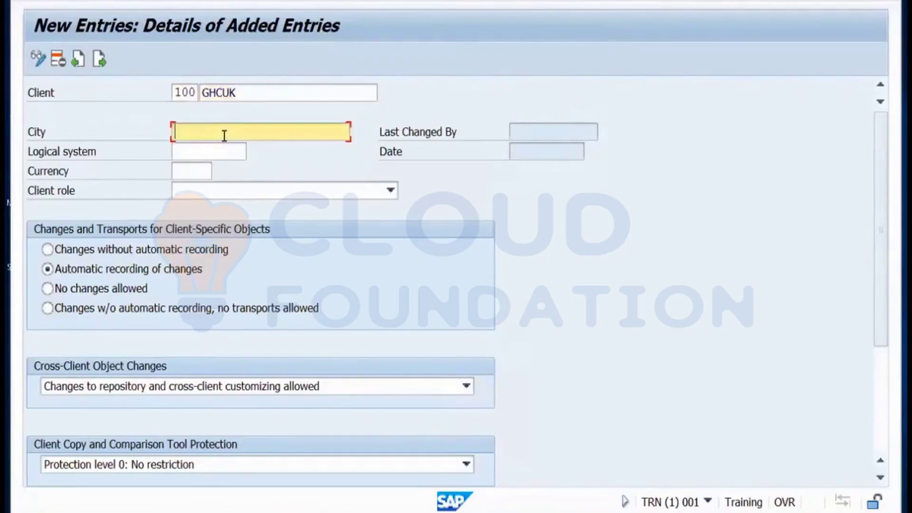
text(London)
Set the client's currency to GBP and role to Test, then save client 100.
click(213, 150)
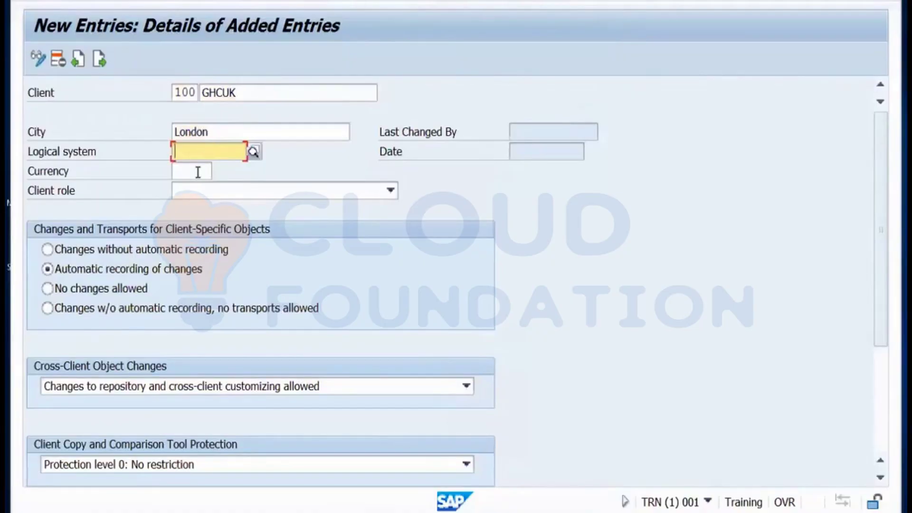
click(198, 172)
text(EU)
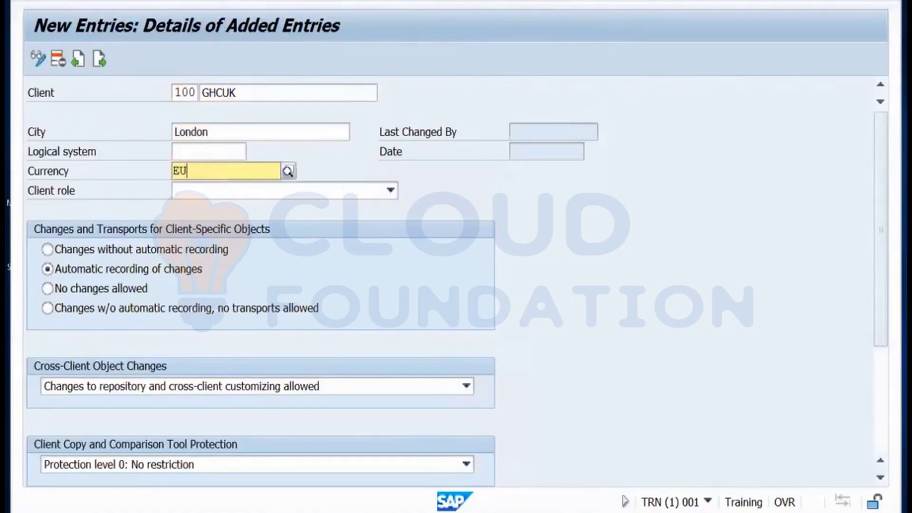
key(BackSpace)
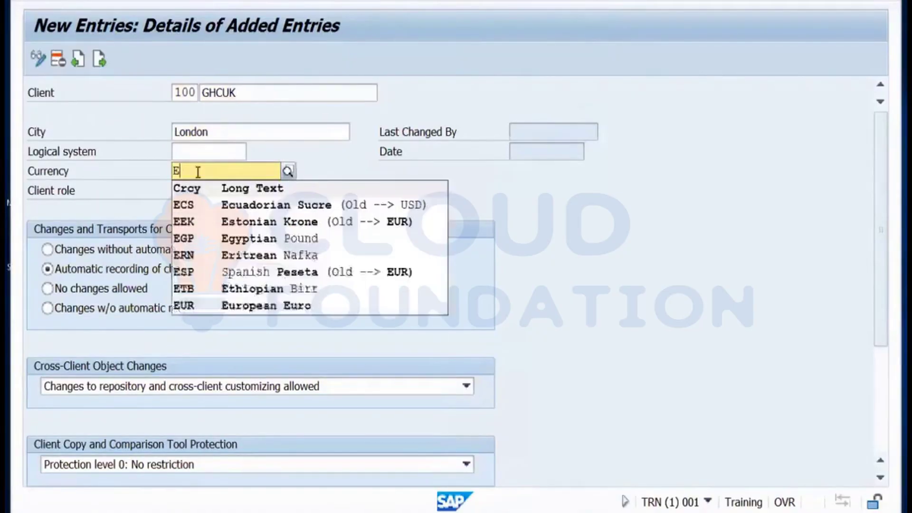
key(BackSpace)
text(GBP)
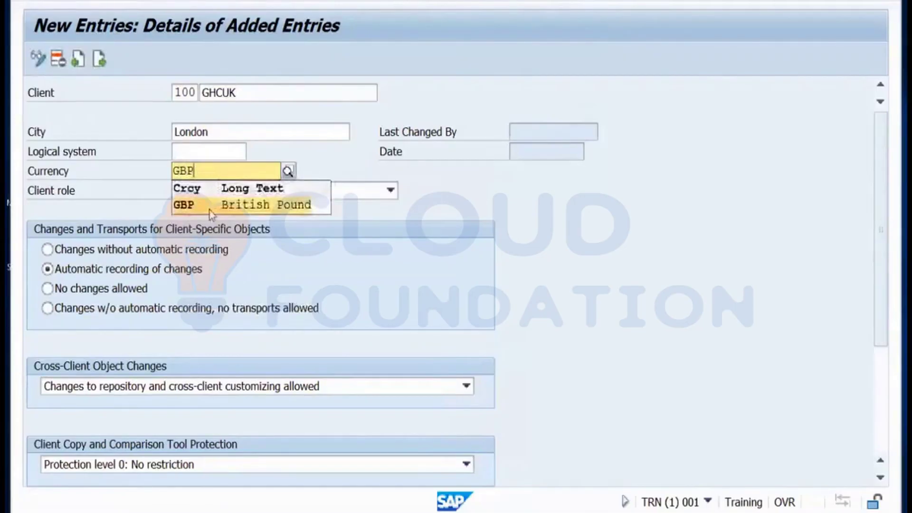
click(212, 205)
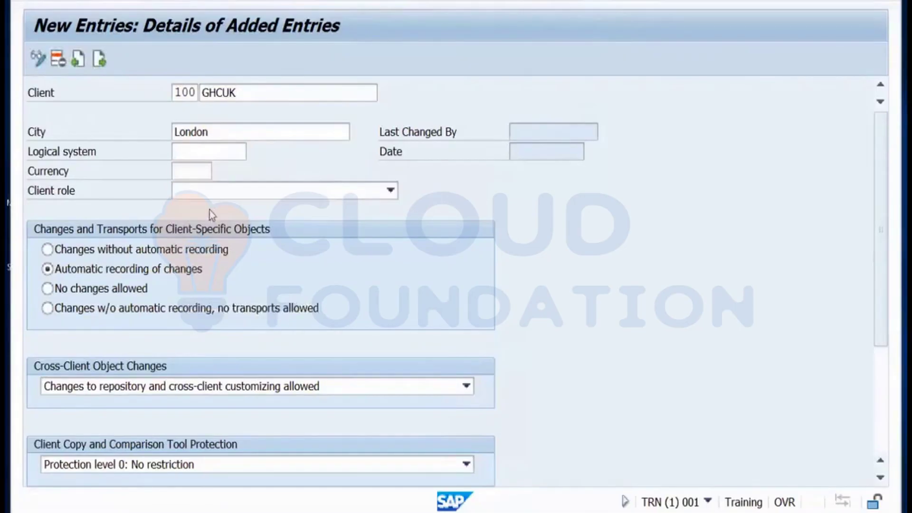
click(240, 192)
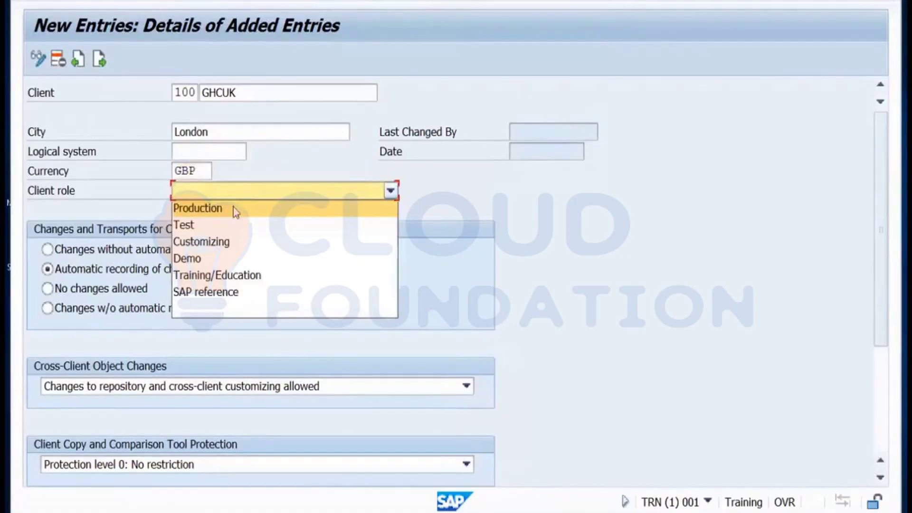
click(207, 235)
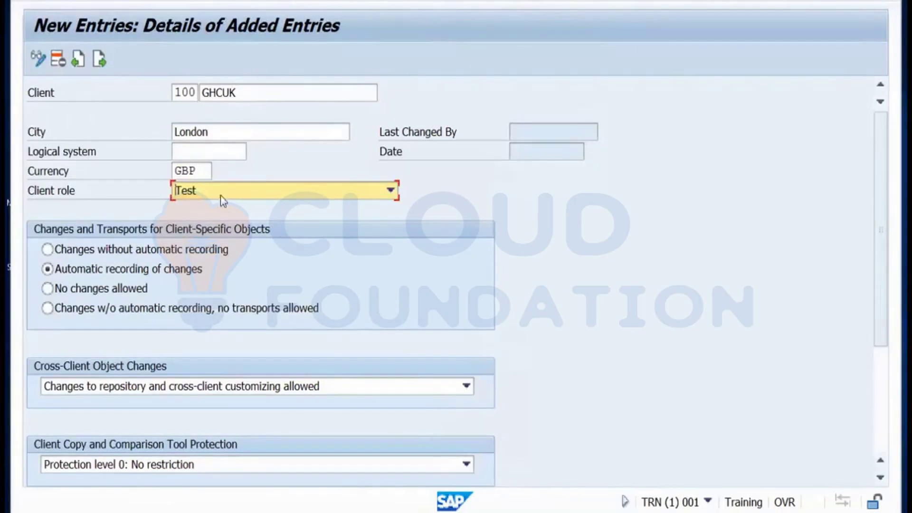
click(230, 0)
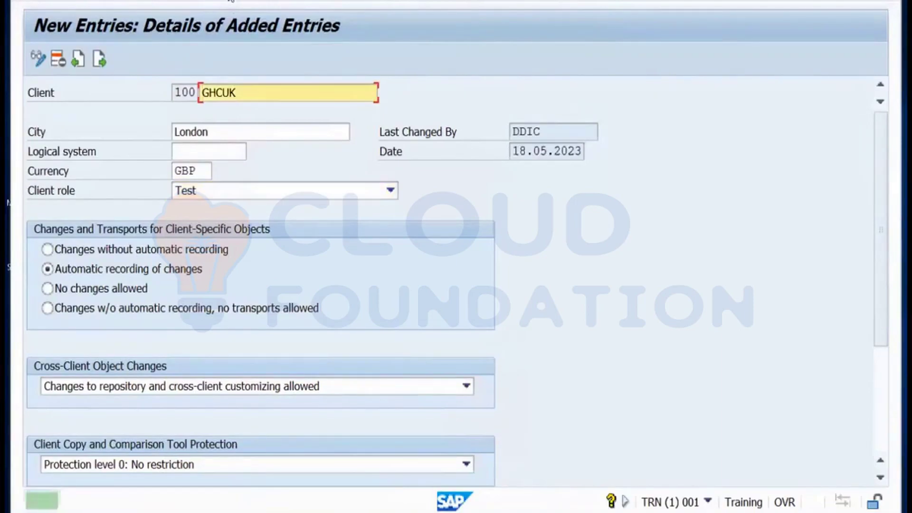
Back out to Easy Access and rerun SCC4 to verify client 100 GHCUK is listed.
click(255, 2)
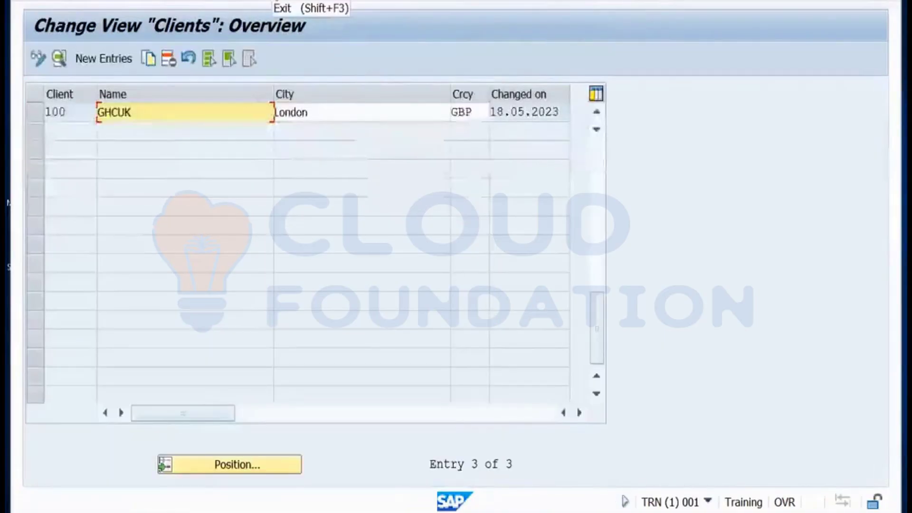
click(255, 1)
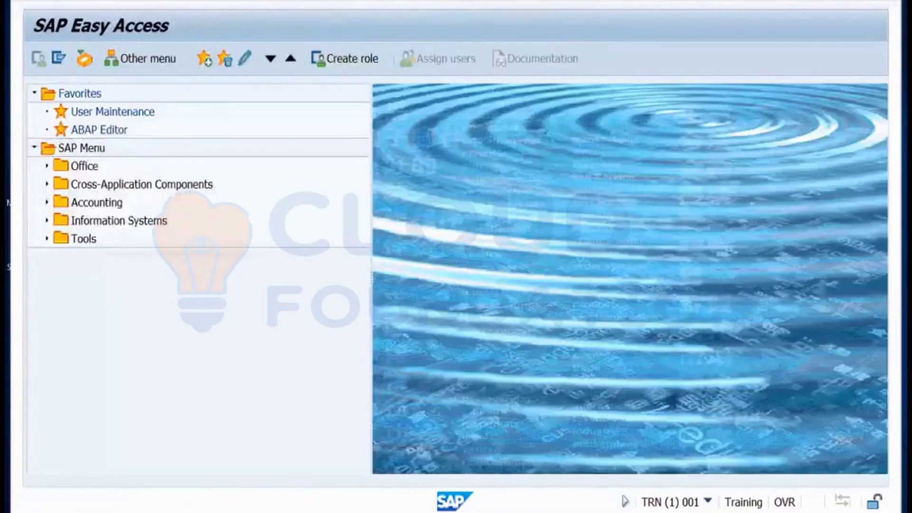
key(Return)
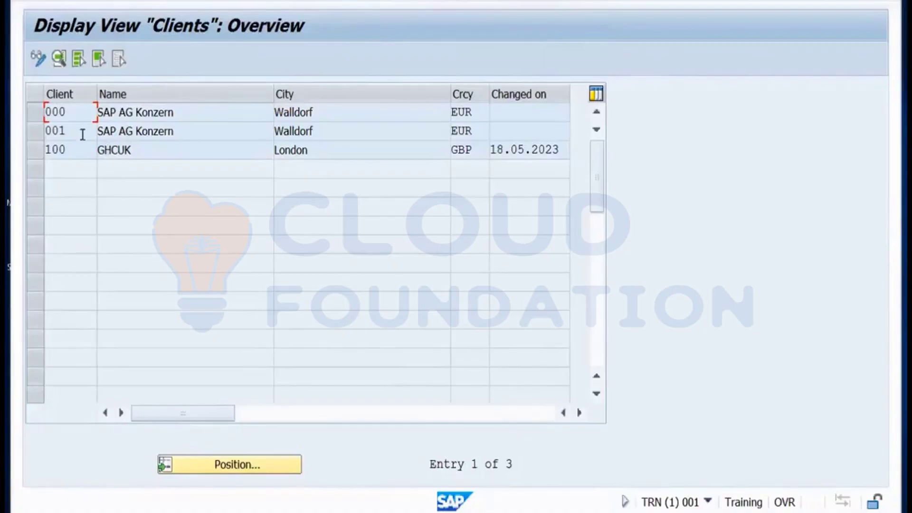
click(33, 133)
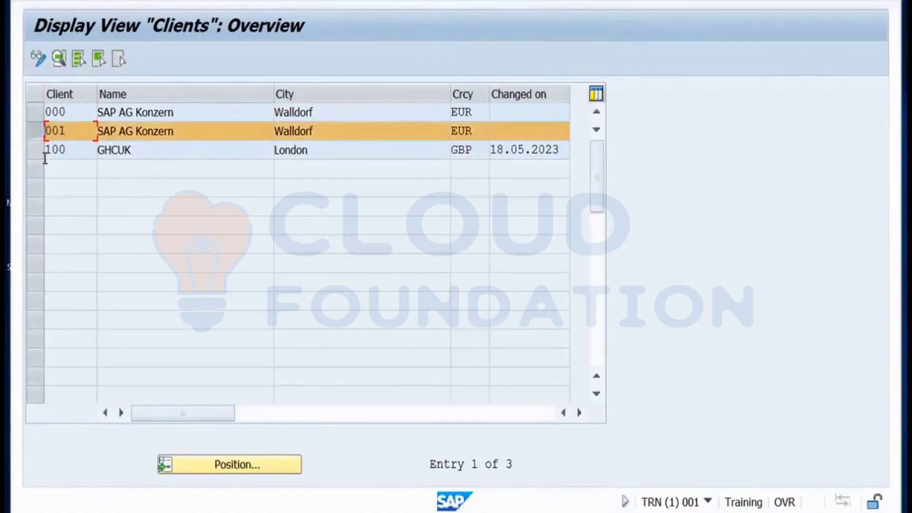
click(35, 153)
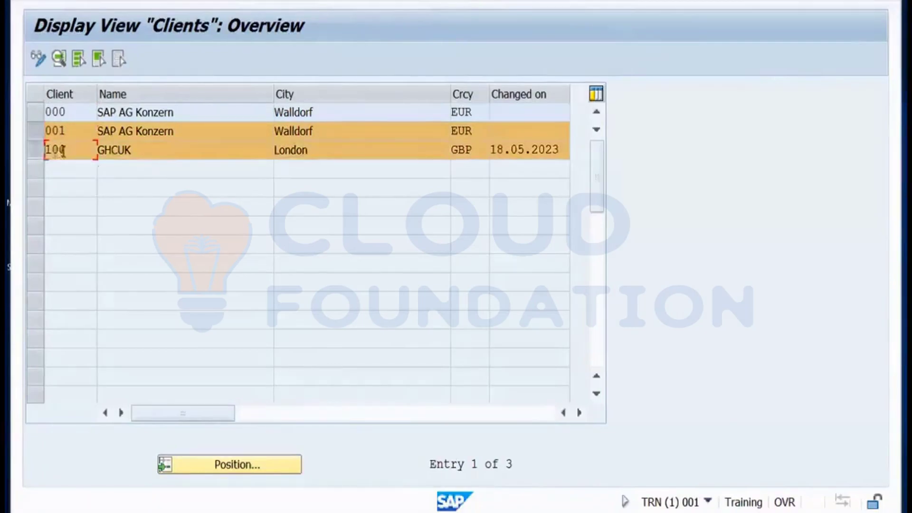
click(38, 152)
click(36, 132)
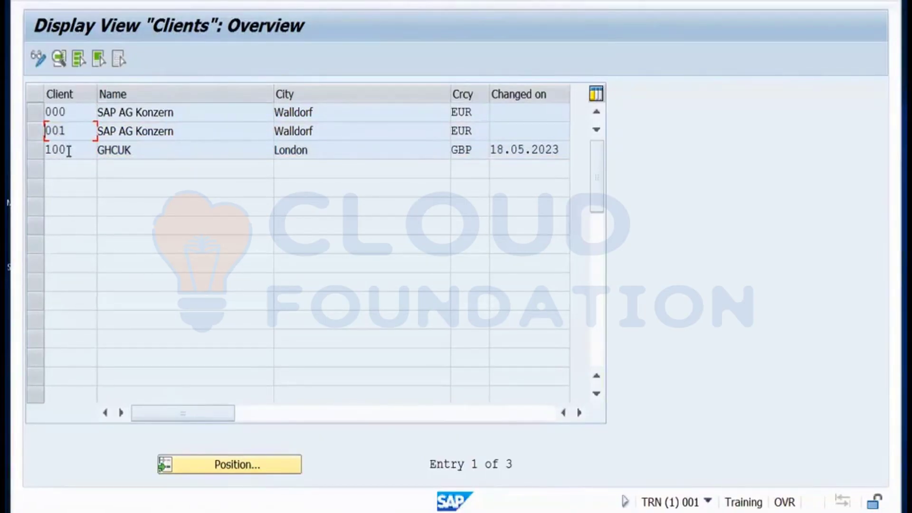
Glance at the Miro notes, then return to the SAP Easy Access menu.
key(alt+Tab)
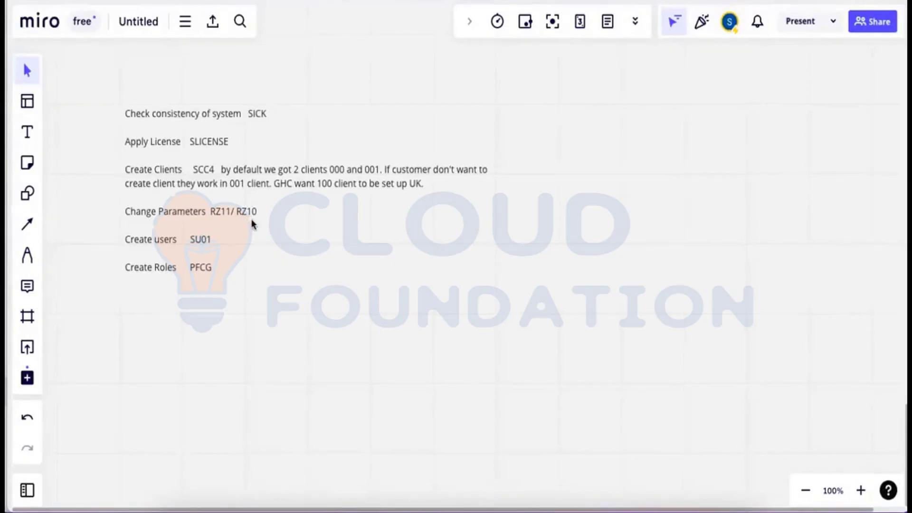
key(super+Tab)
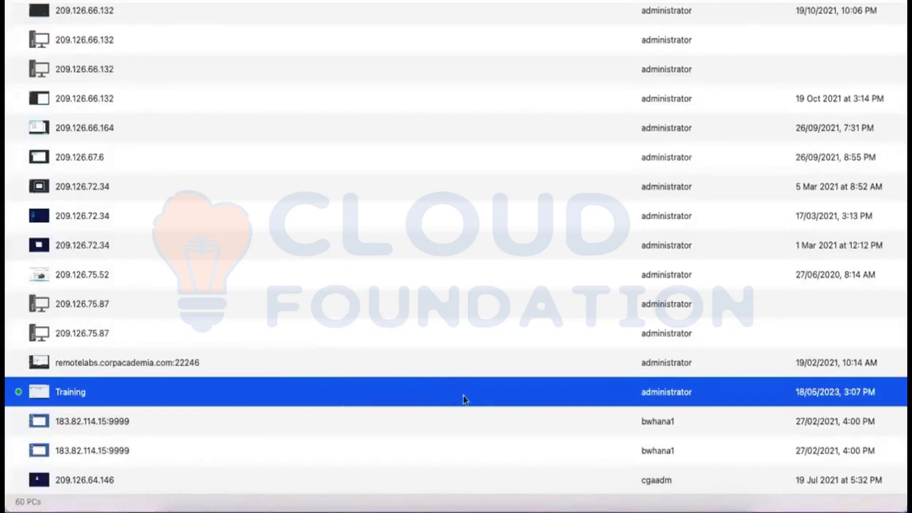
mouse_move(532, 511)
click(532, 492)
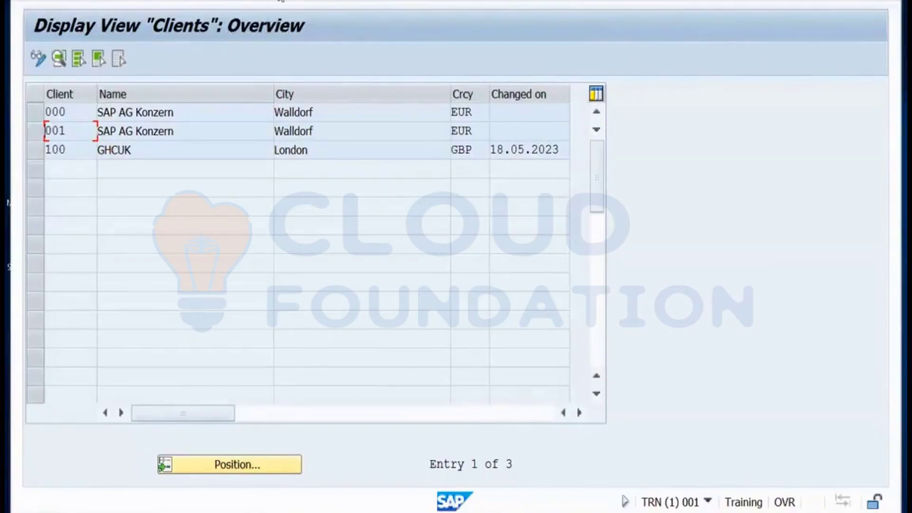
key(F3)
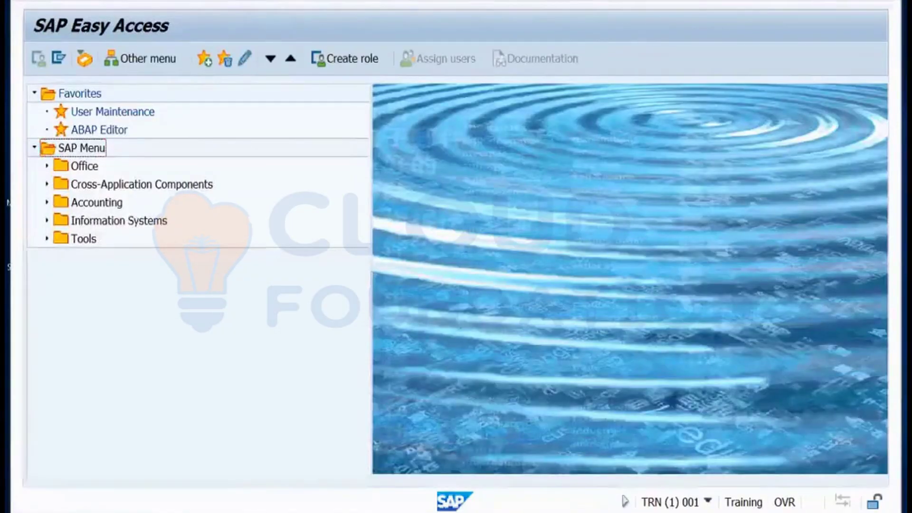
Bring the Display IMG client 000 session forward, back out, and log it off confirming Yes.
mouse_move(197, 468)
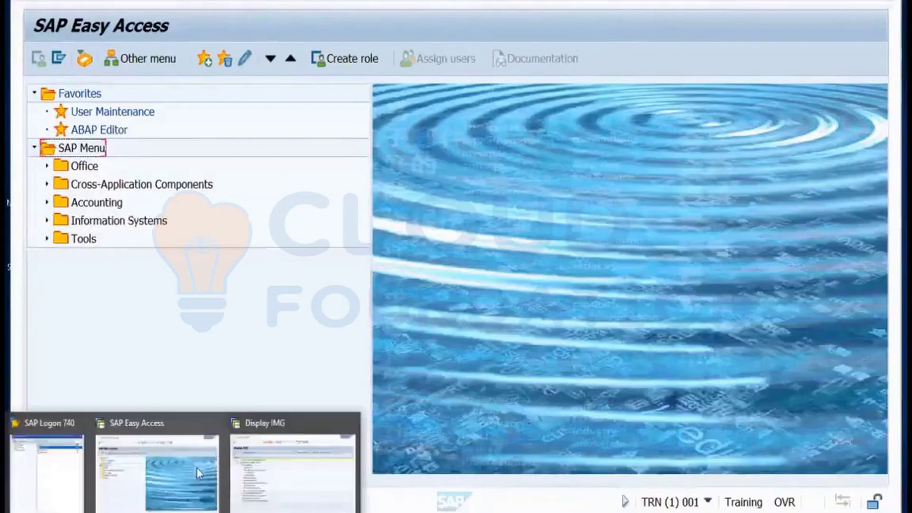
click(259, 464)
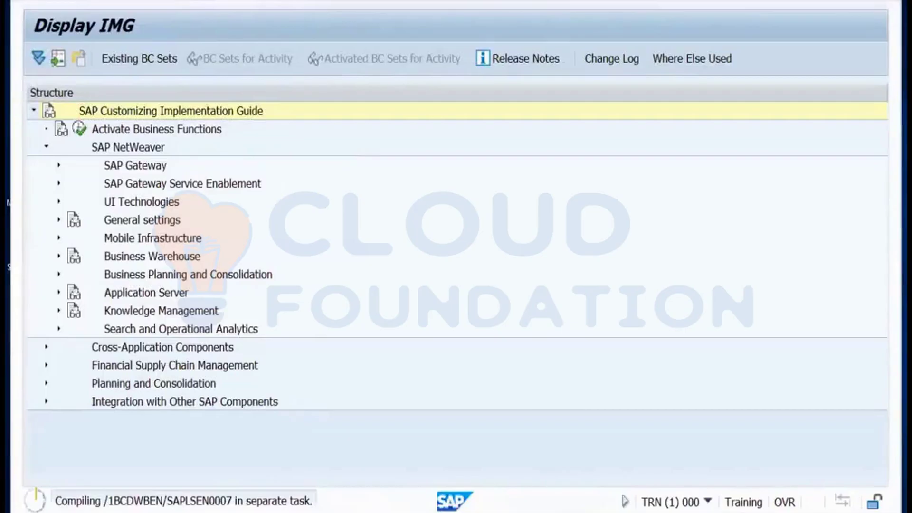
key(F3)
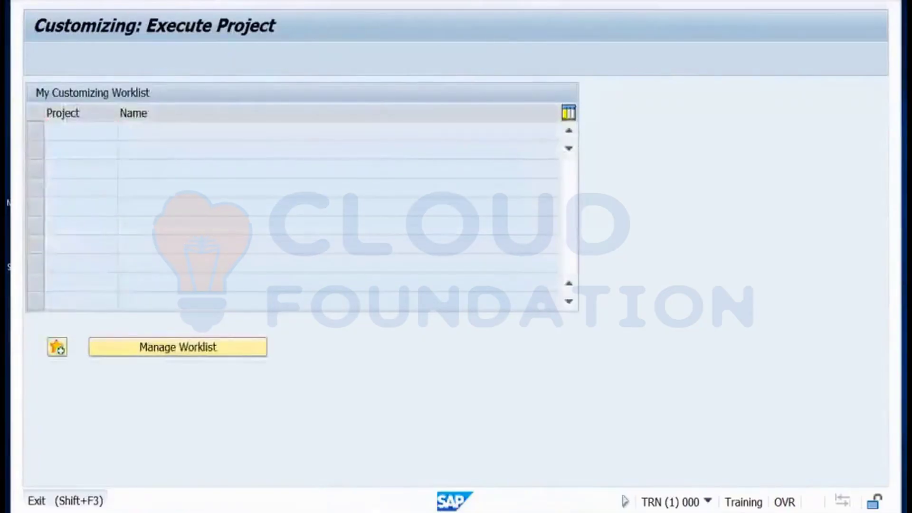
key(F3)
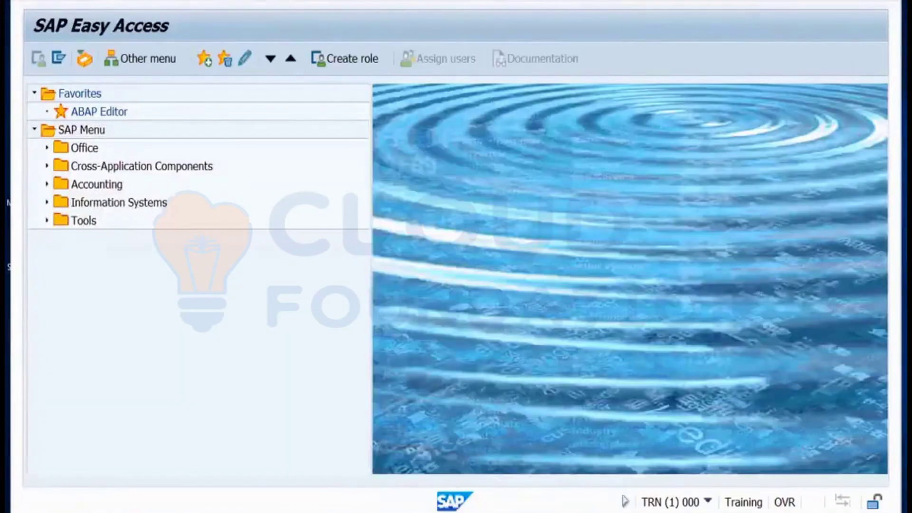
key(F3)
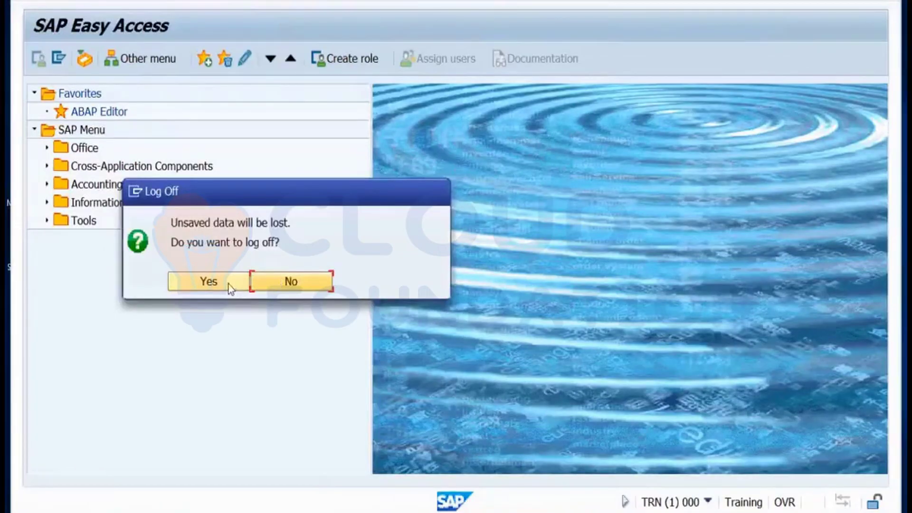
click(209, 281)
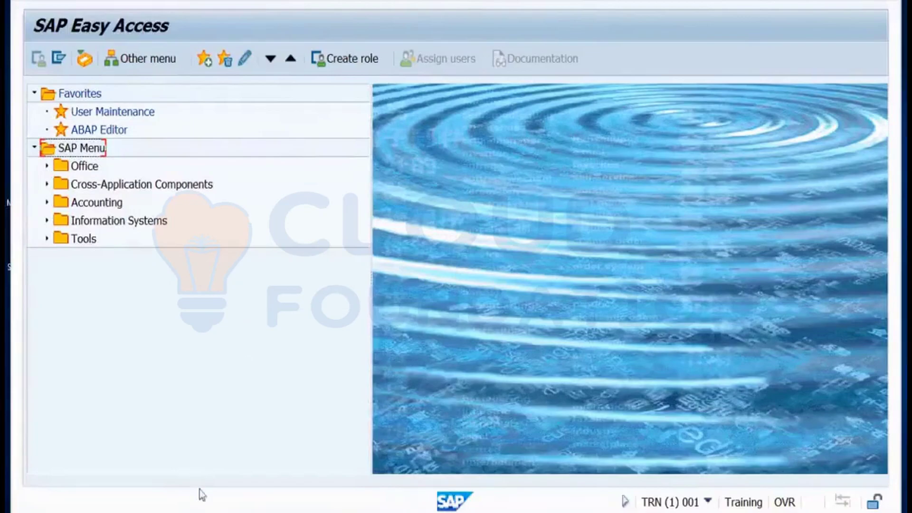
mouse_move(209, 499)
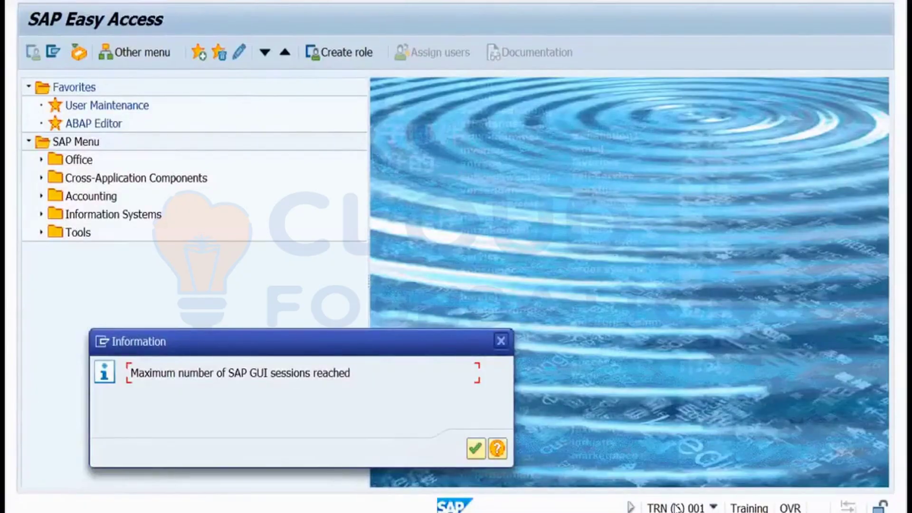
Dismiss the maximum sessions message and open AL08 to list logged-on users.
click(502, 341)
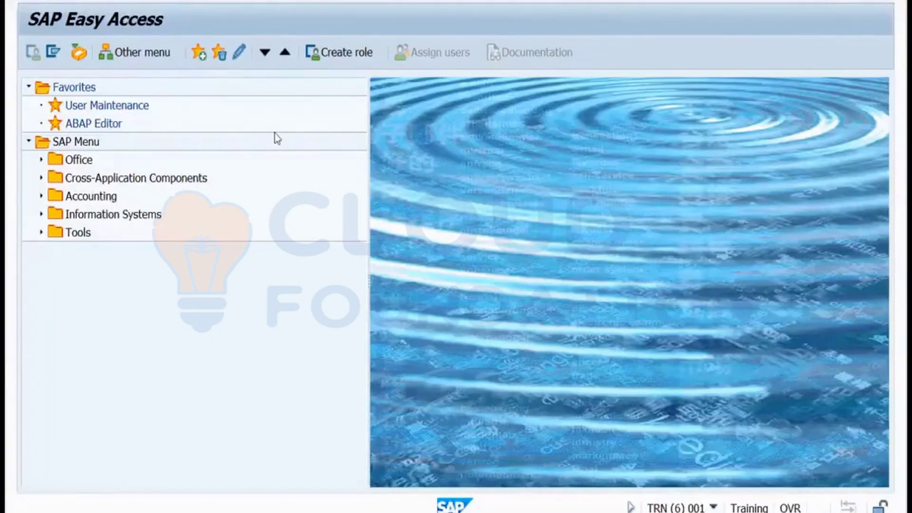
key(Return)
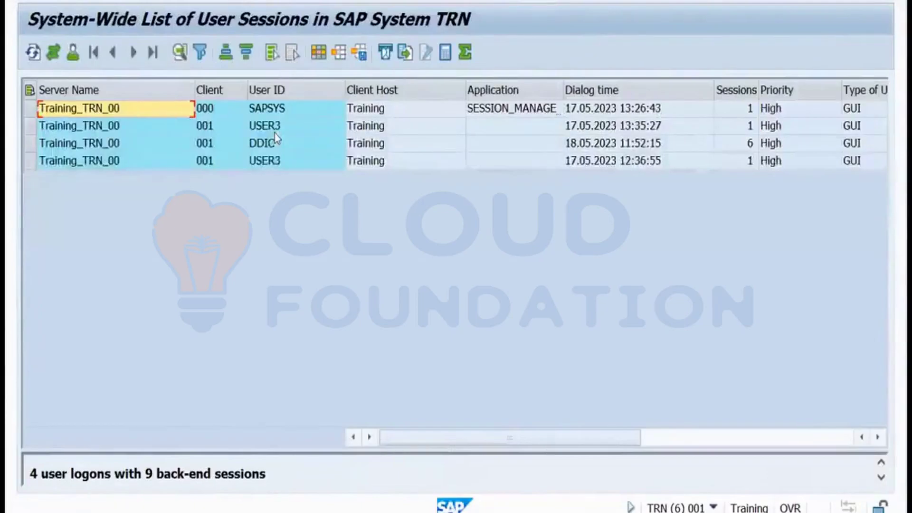
Select the DDIC user's row in AL08, scroll right to its memory columns, then go back.
click(274, 149)
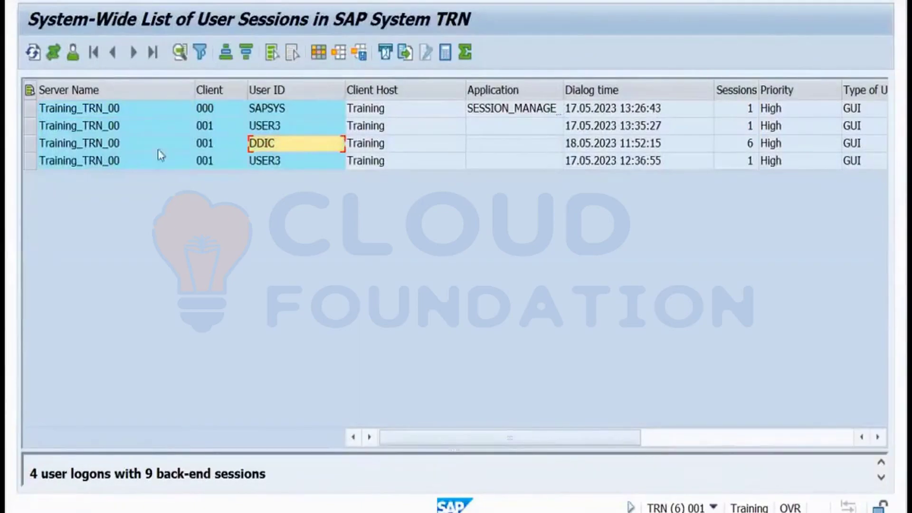
click(33, 142)
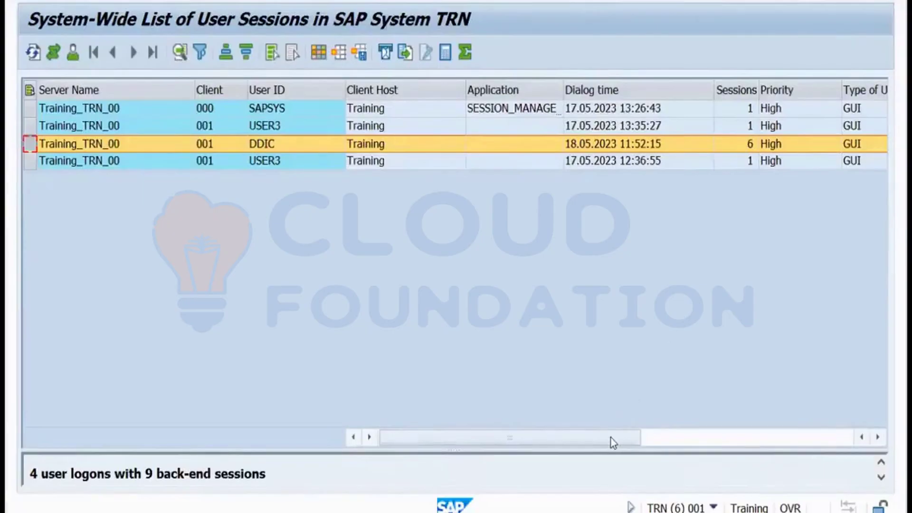
drag(611, 438, 801, 441)
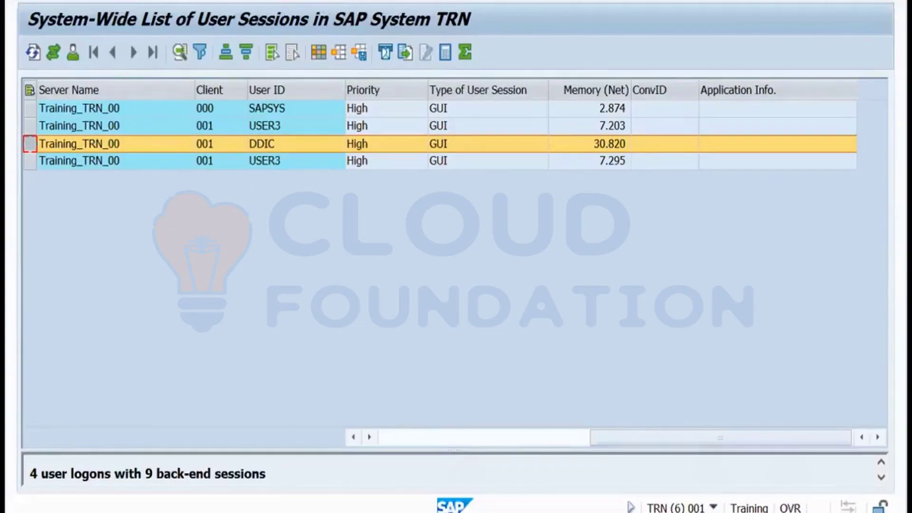
key(F3)
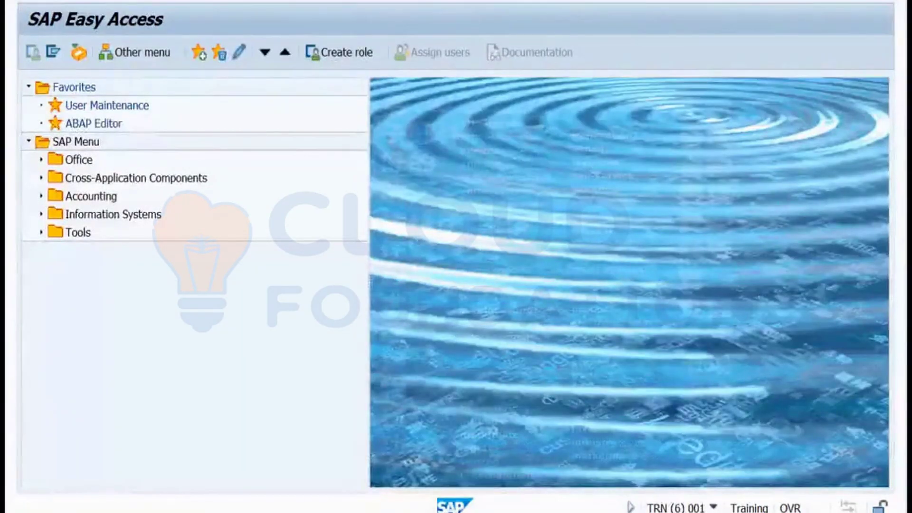
Open RZ11 Maintain Profile Parameters, then jump to the browser's address bar.
key(Return)
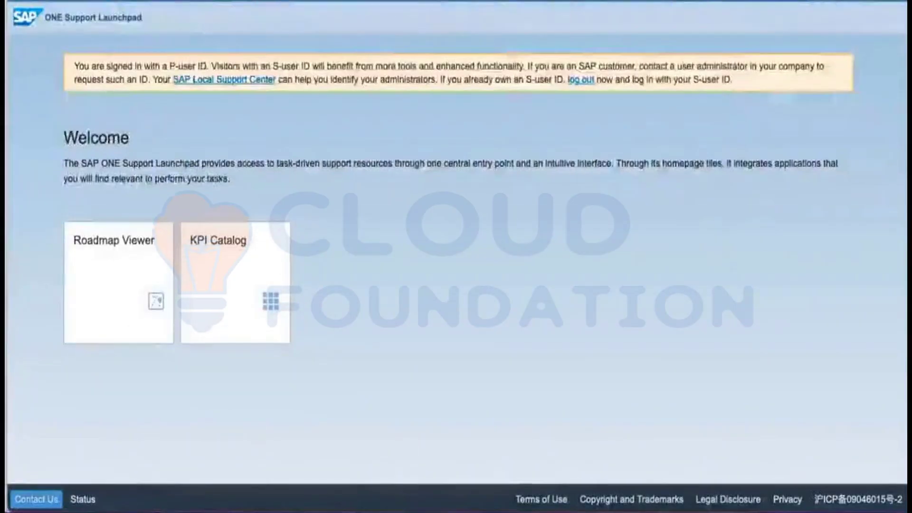
key(ctrl+l)
Google 'what is sap parameter to restrict number of sessions' and copy rdisp/max_alt_modes.
text(google)
key(Return)
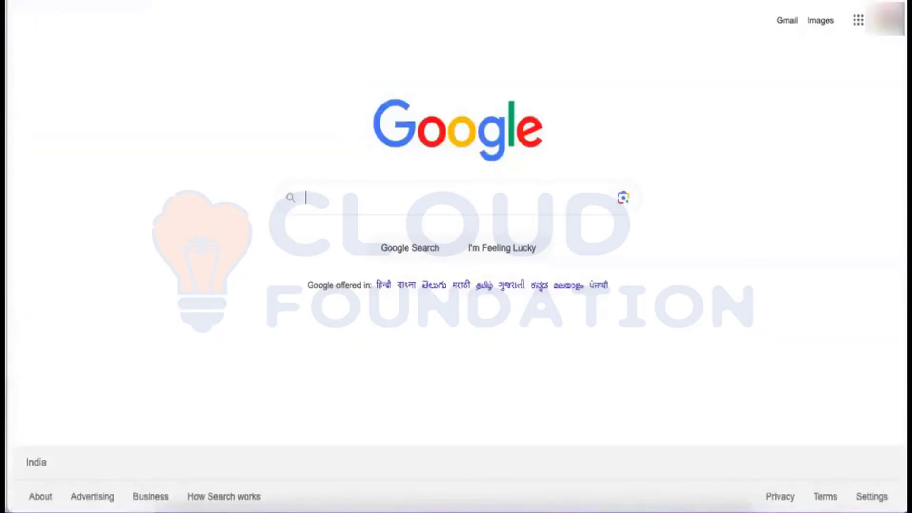
text(what is)
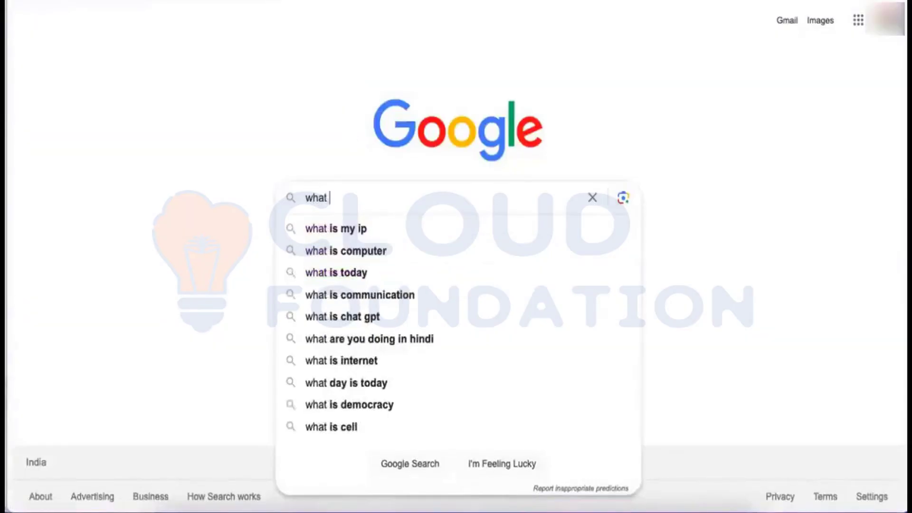
text(pa)
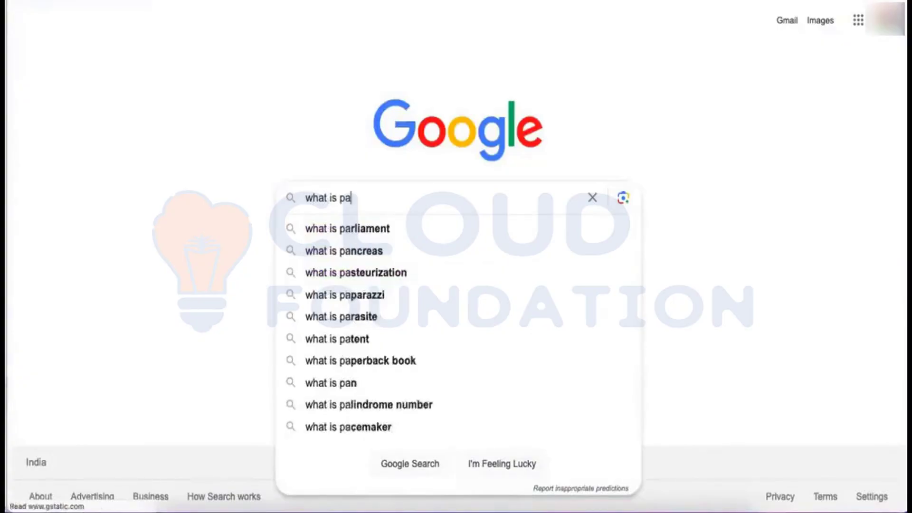
key(BackSpace)
key(BackSpace)
text(sap)
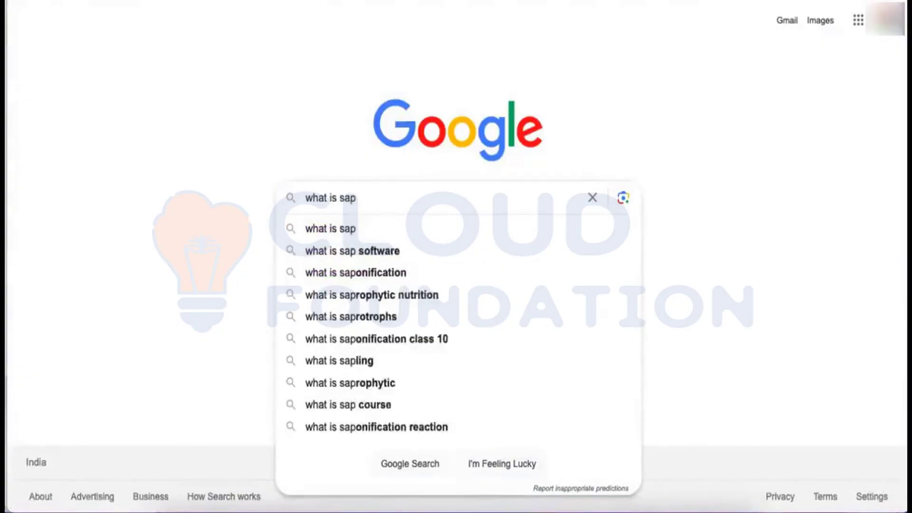
text( paramete)
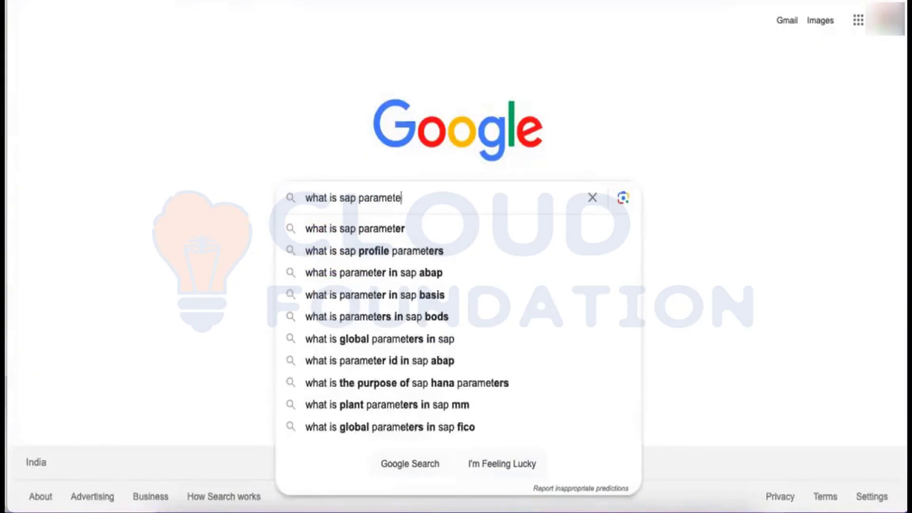
text(r to)
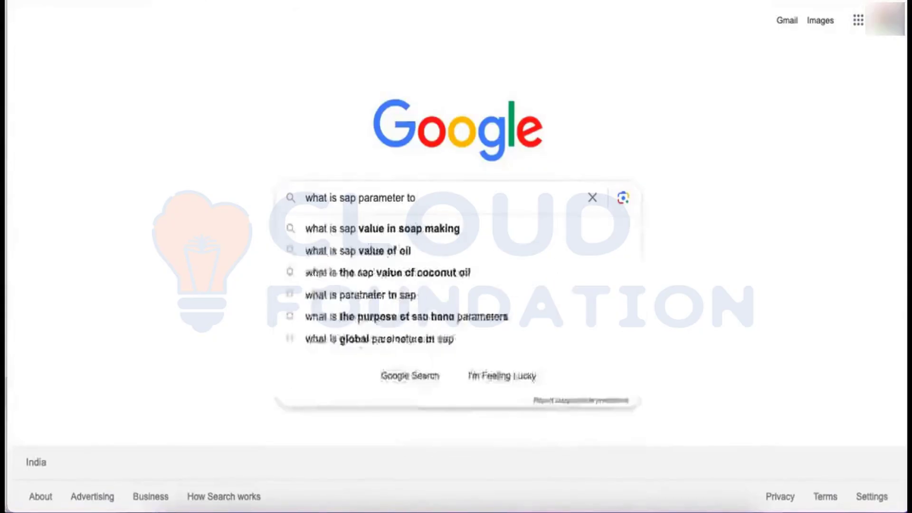
text( restruct)
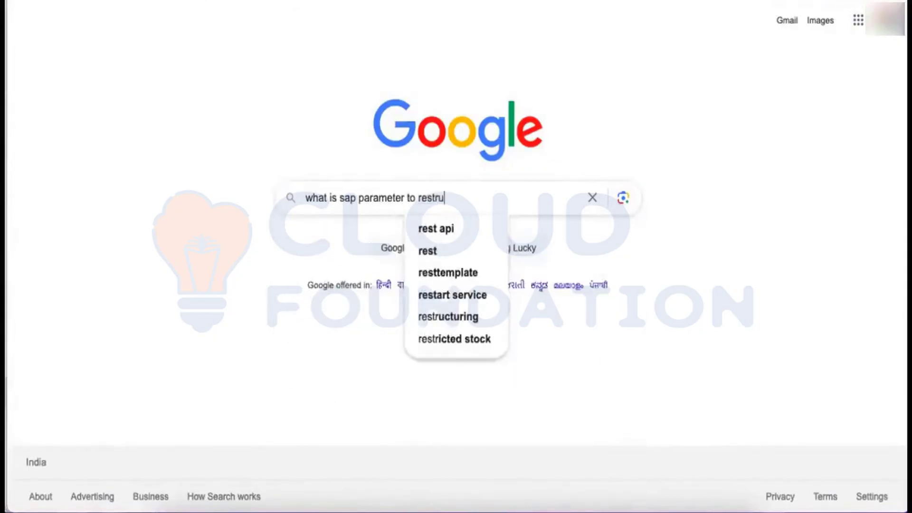
key(BackSpace)
key(BackSpace)
key(BackSpace)
key(BackSpace)
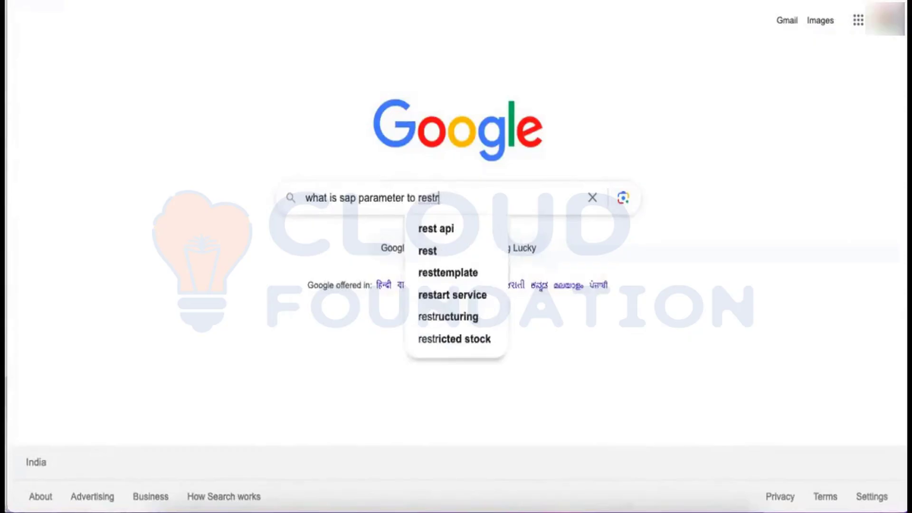
text(rict nu)
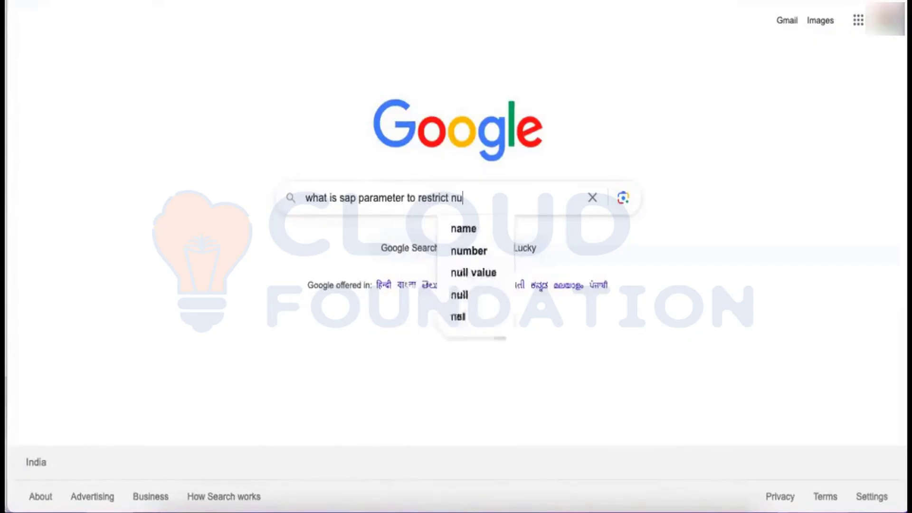
text(mber of s)
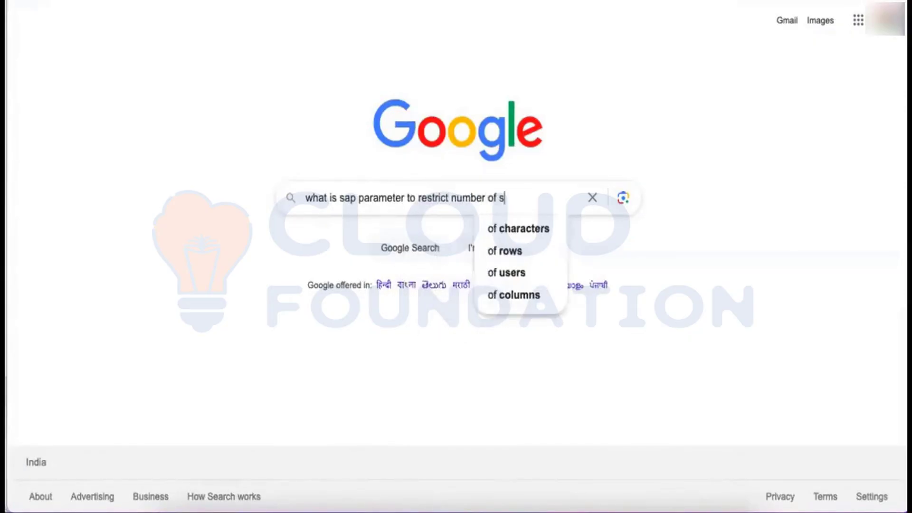
text(essions)
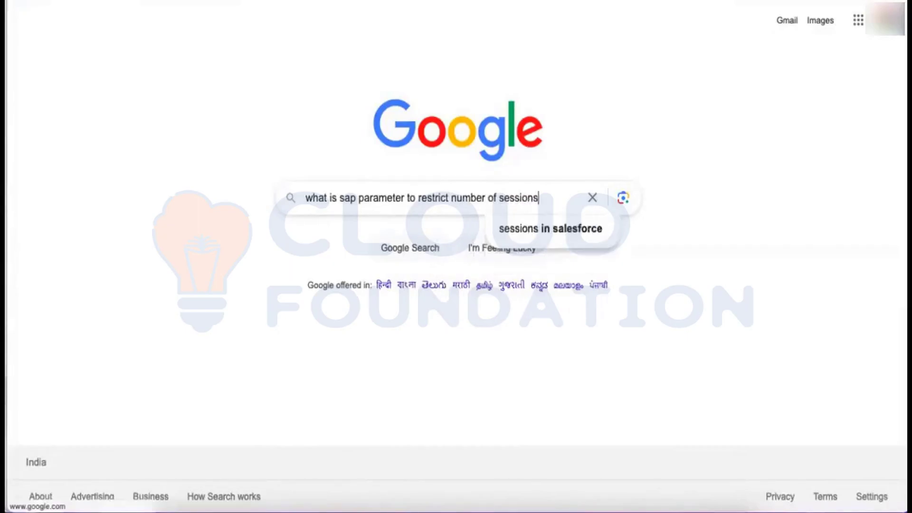
key(Return)
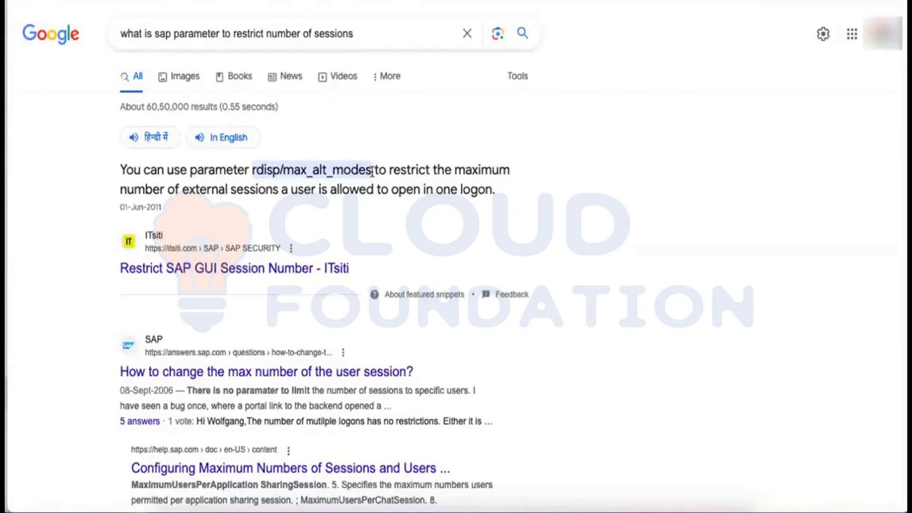
drag(372, 171, 253, 163)
key(ctrl+c)
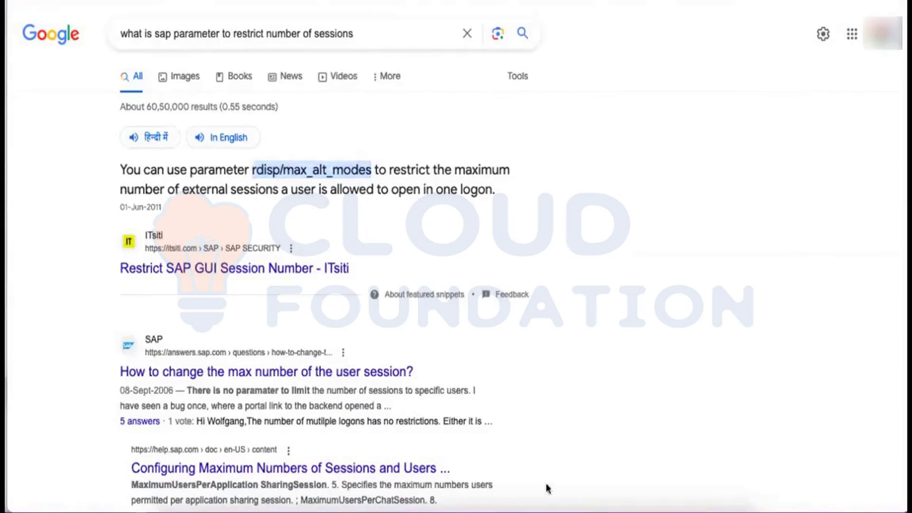
click(528, 510)
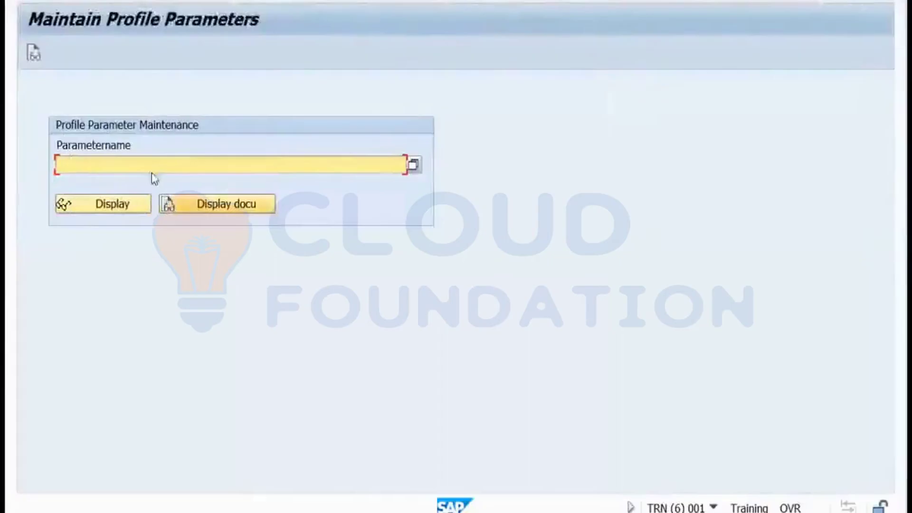
Paste rdisp/max_alt_modes into RZ11 and display its details, noting the upper limit 16.
click(150, 167)
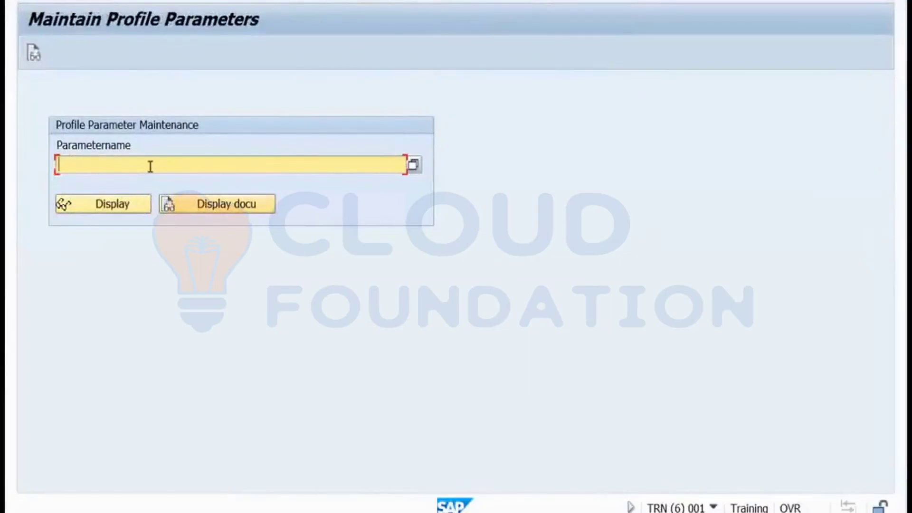
key(ctrl+v)
click(125, 204)
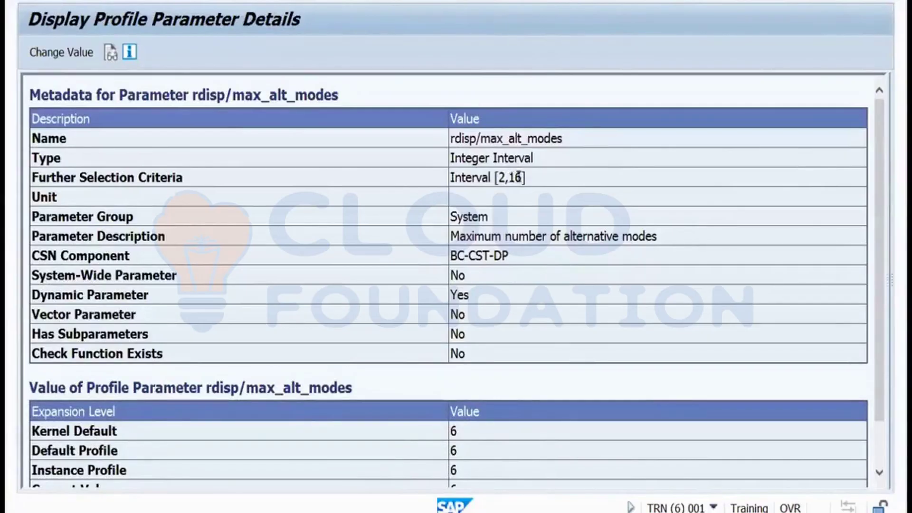
drag(521, 176, 508, 177)
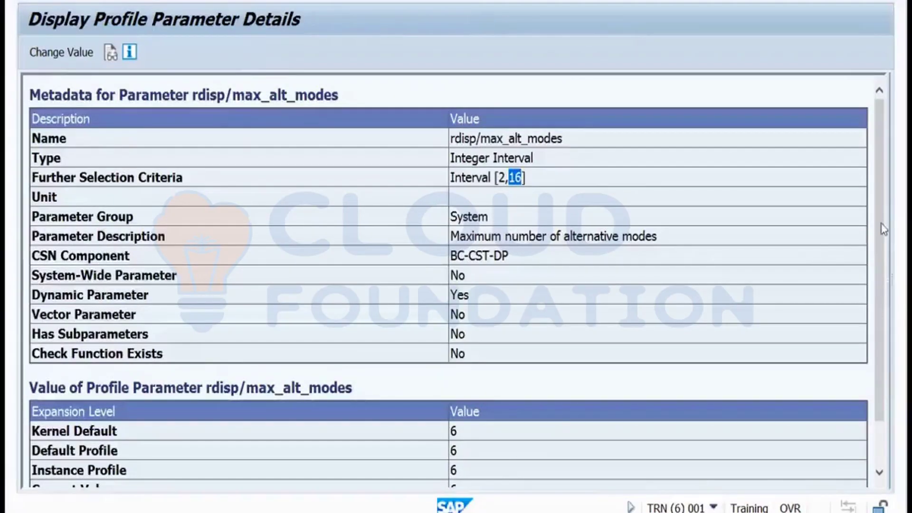
scroll(884, 230, down, 2)
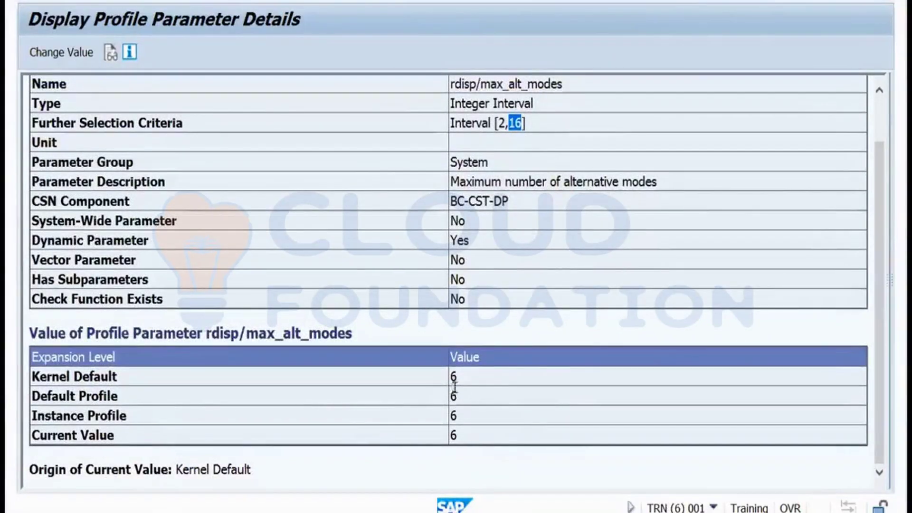
Change the parameter's current value to 3, save it, and acknowledge the confirmation.
click(69, 58)
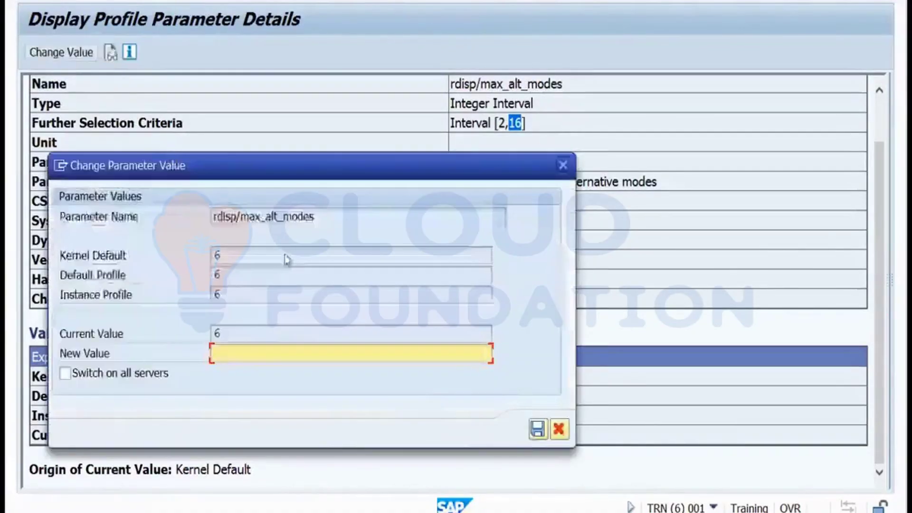
click(230, 355)
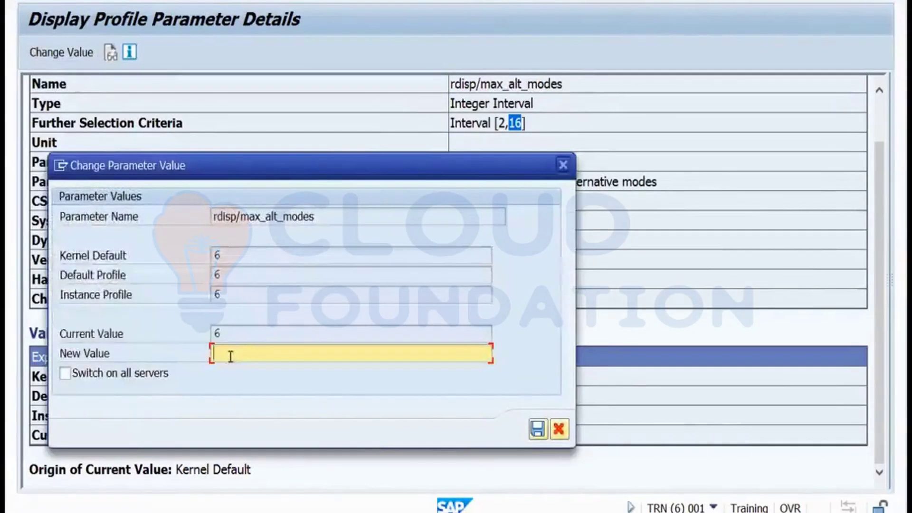
text(3)
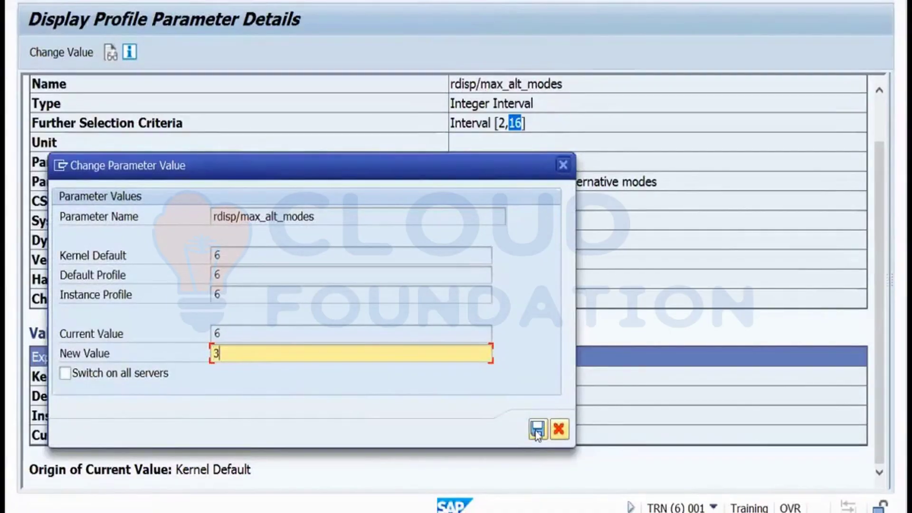
click(537, 430)
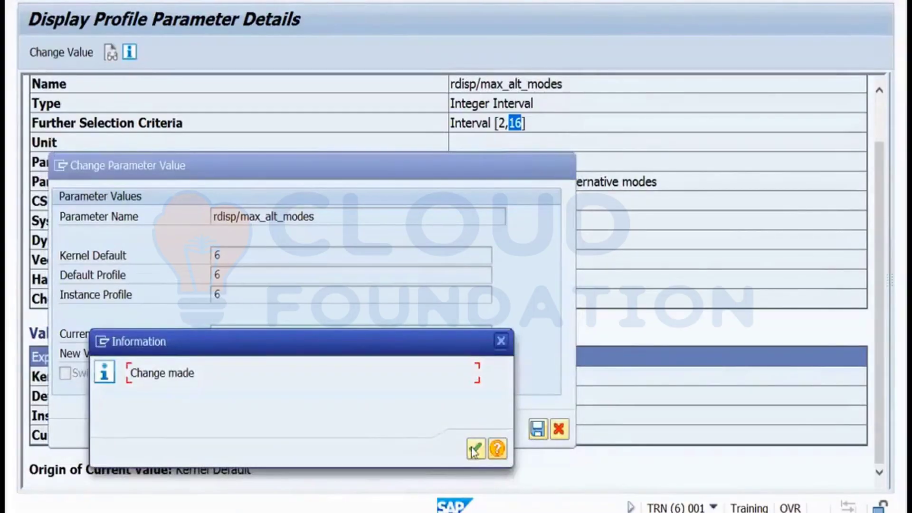
click(475, 449)
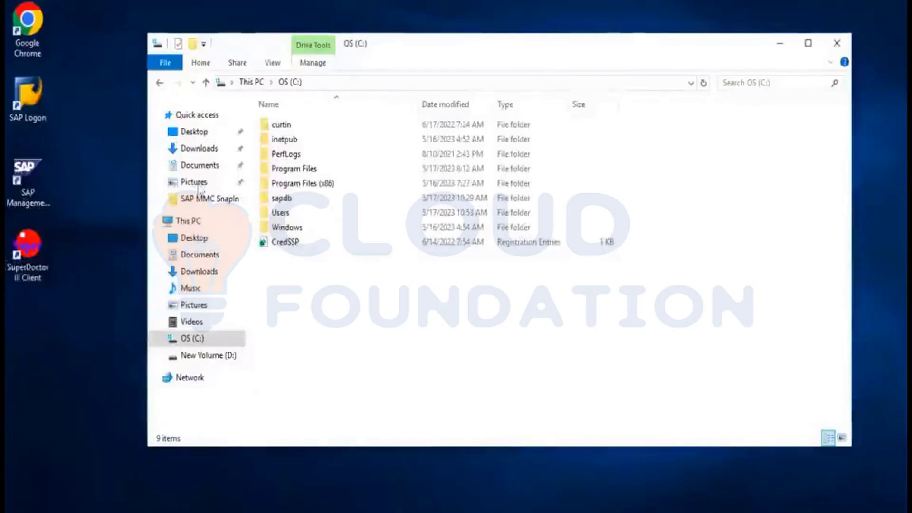
Minimize the file browser and log on to the TRN system with the user ID and password.
click(777, 43)
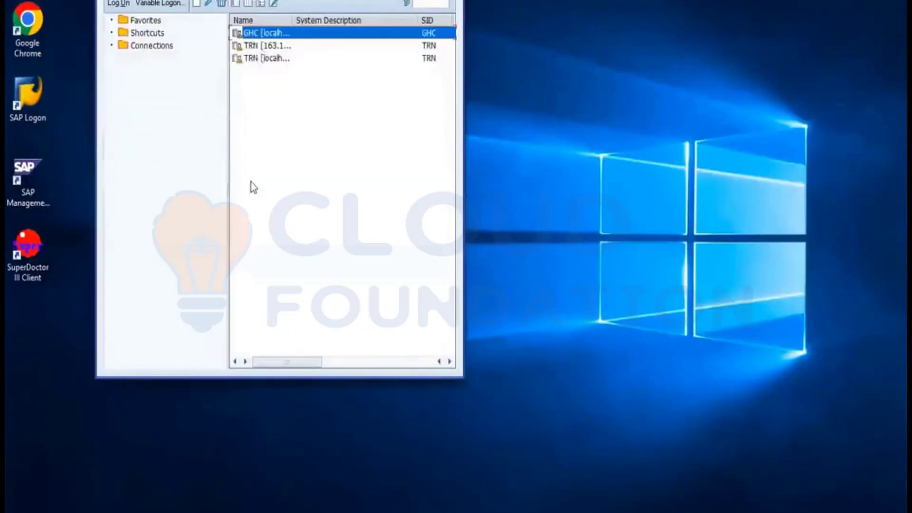
click(259, 46)
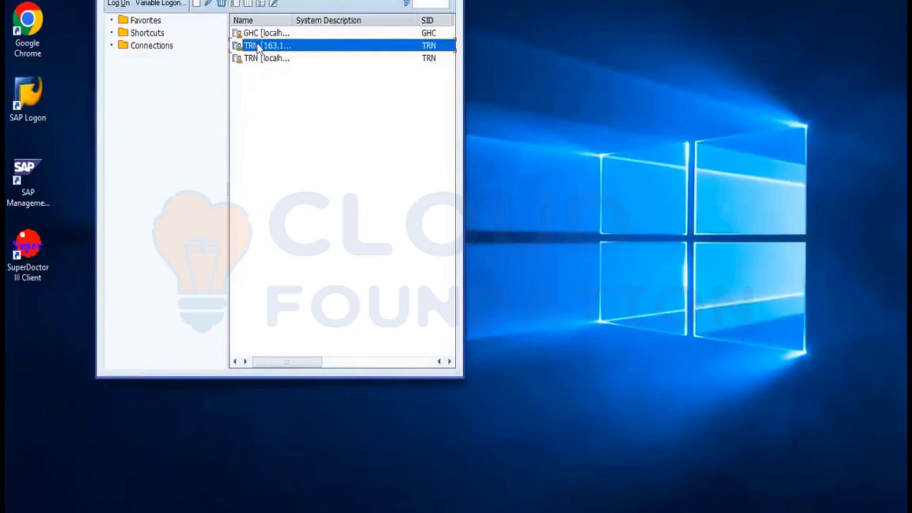
double_click(259, 46)
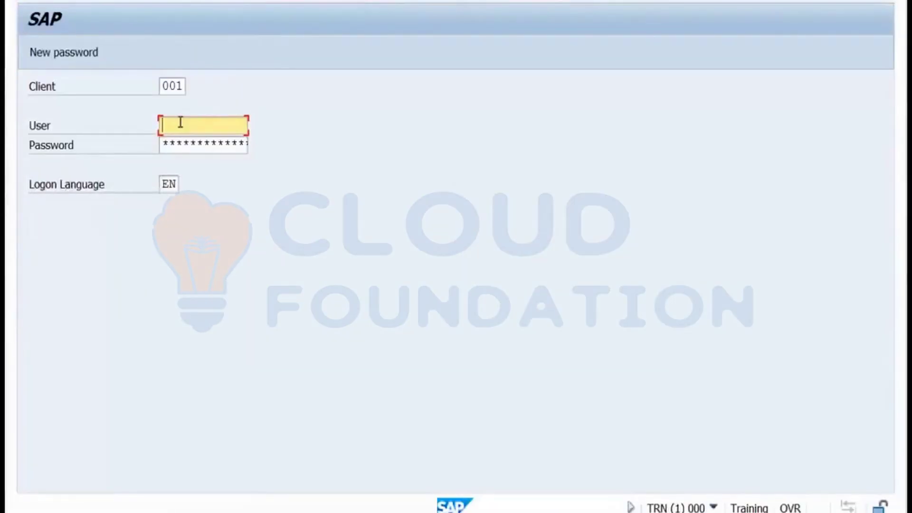
text(ddic)
key(Tab)
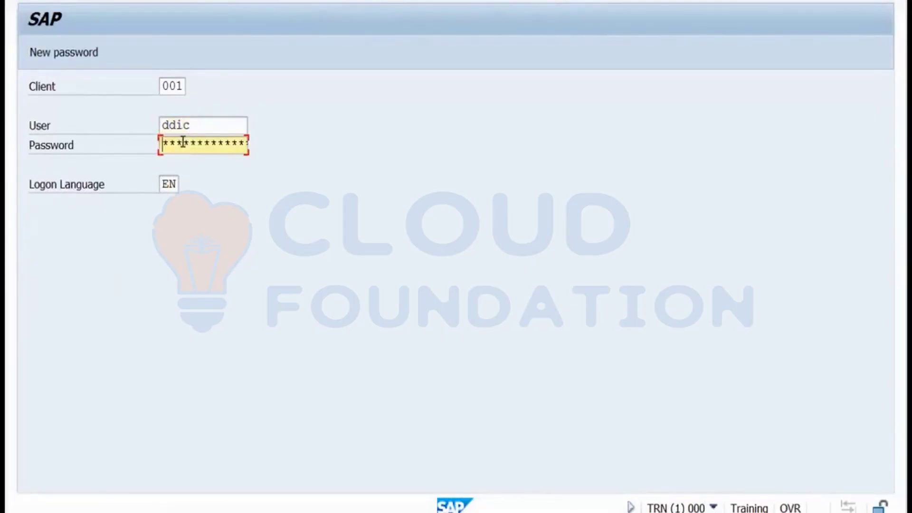
text(*******)
key(Return)
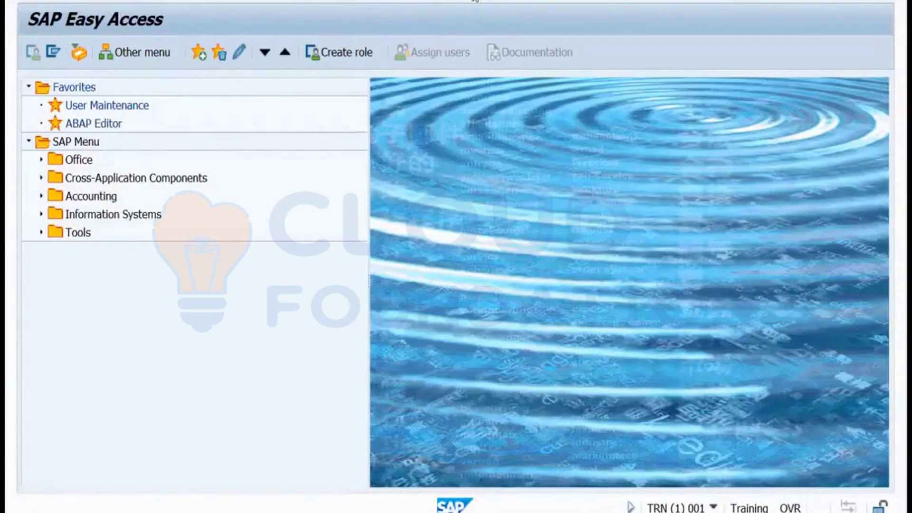
Open another SAP GUI session and dismiss the maximum-sessions-reached message.
click(474, 1)
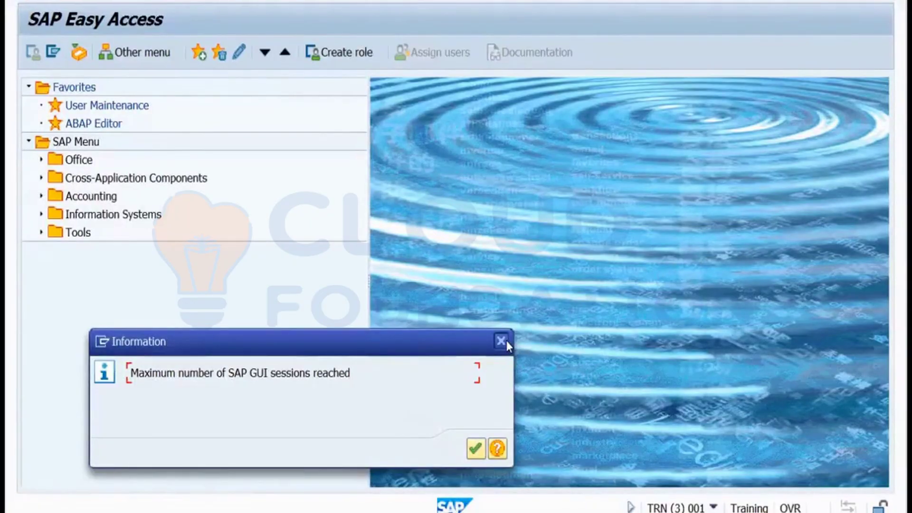
key(Return)
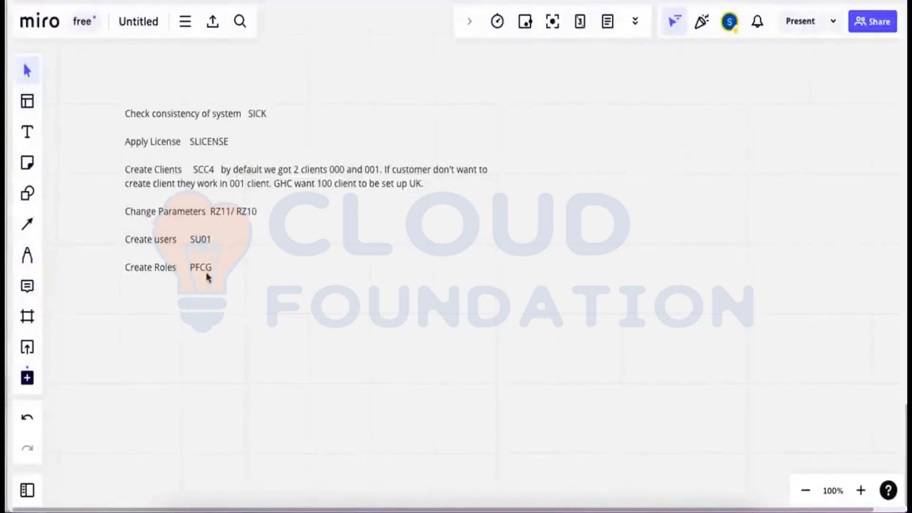
click(500, 274)
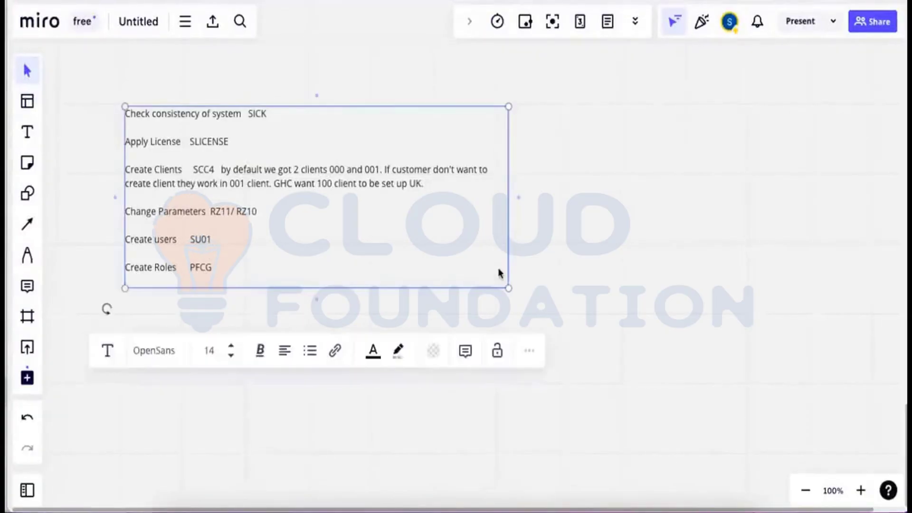
click(500, 273)
click(190, 83)
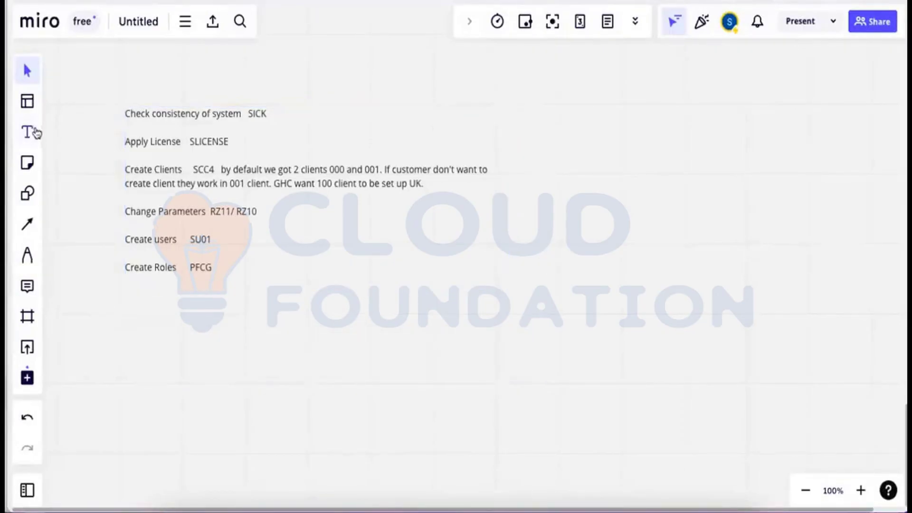
click(36, 133)
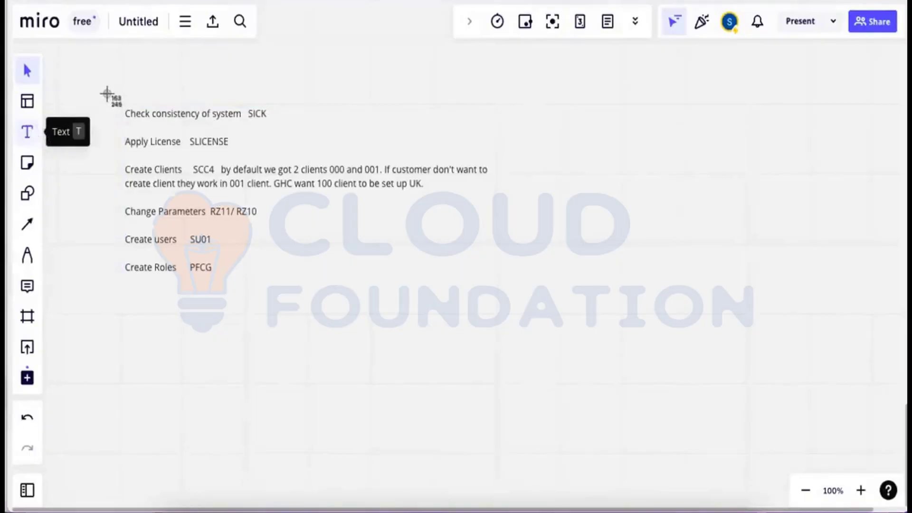
drag(107, 94, 507, 293)
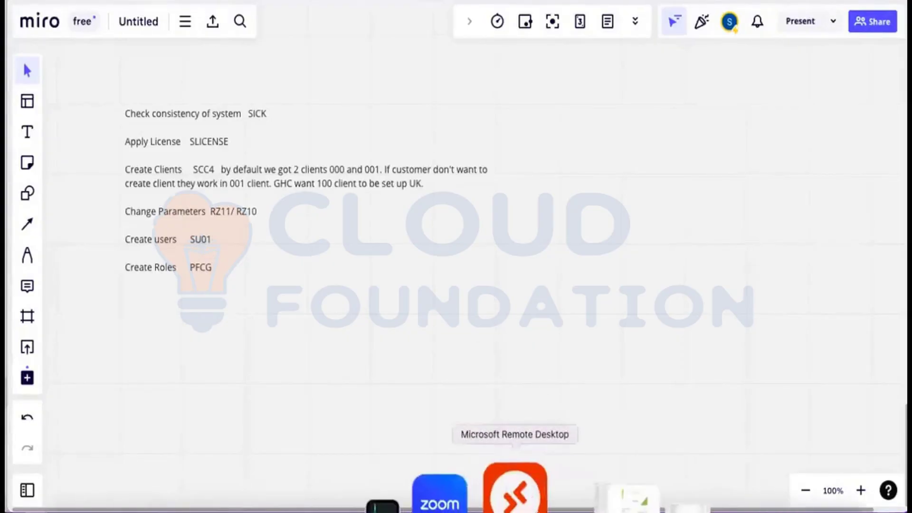
In SU01, start creating the new user ID and acknowledge the missing company address notice.
click(516, 492)
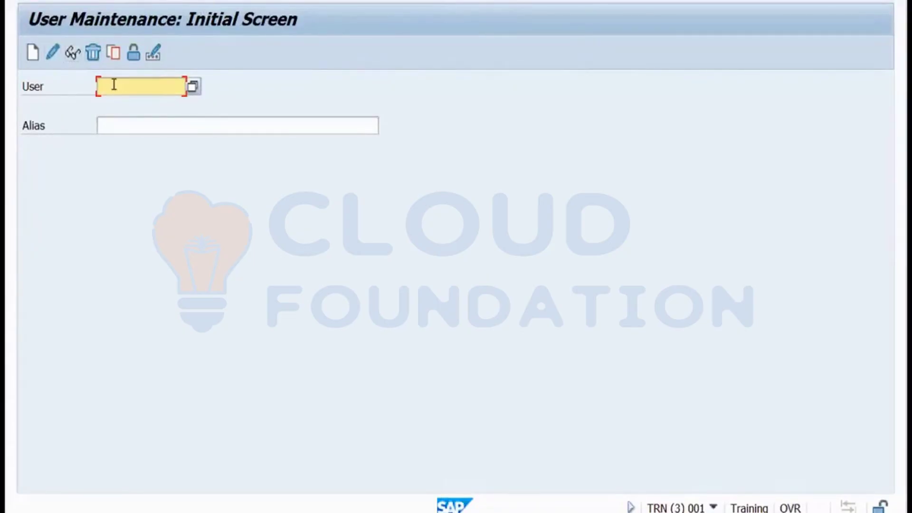
text(sanjay)
click(34, 59)
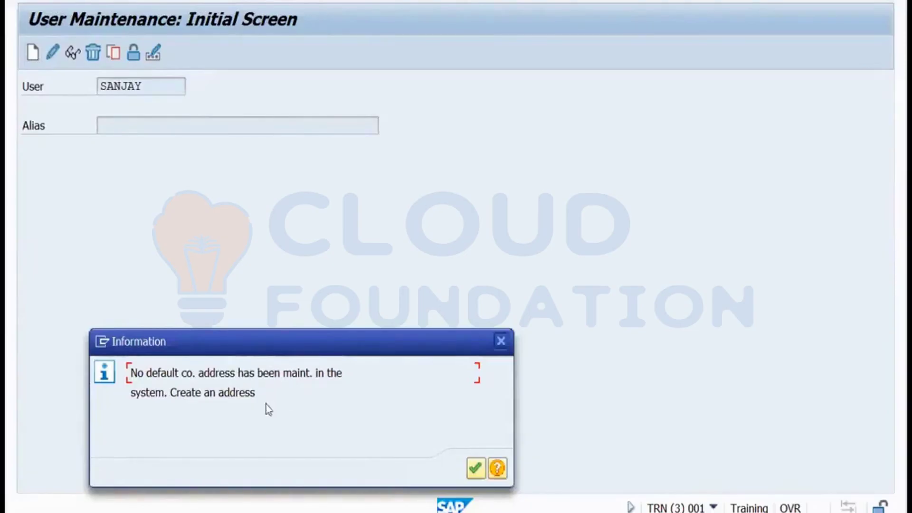
click(476, 469)
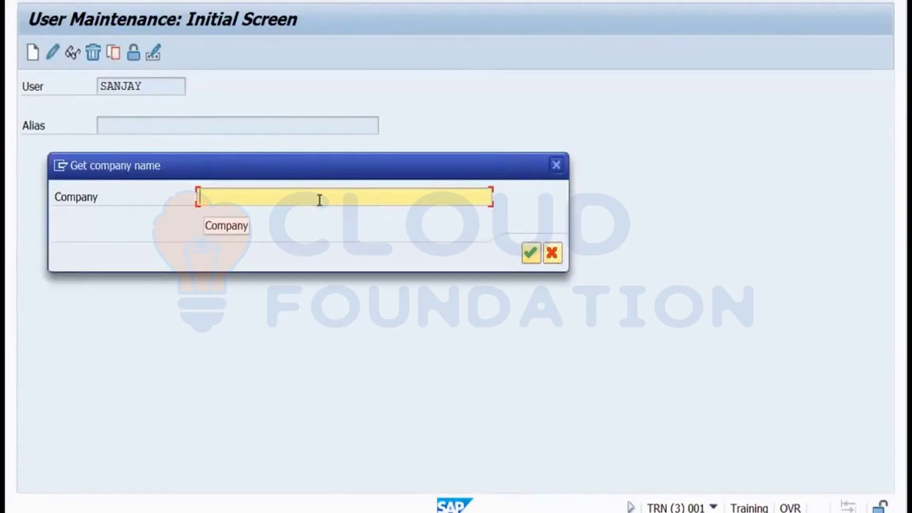
Enter Training as the new company address name, replacing the initial Self entry.
text(Self)
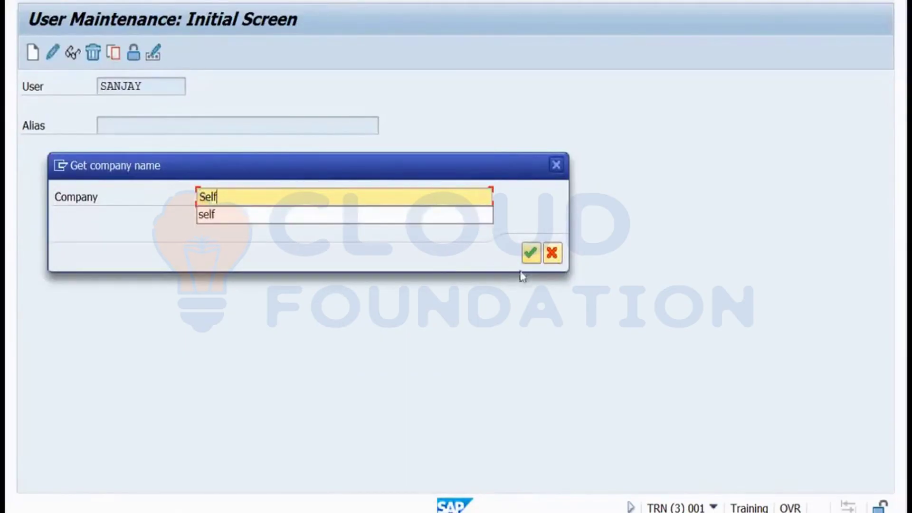
click(529, 254)
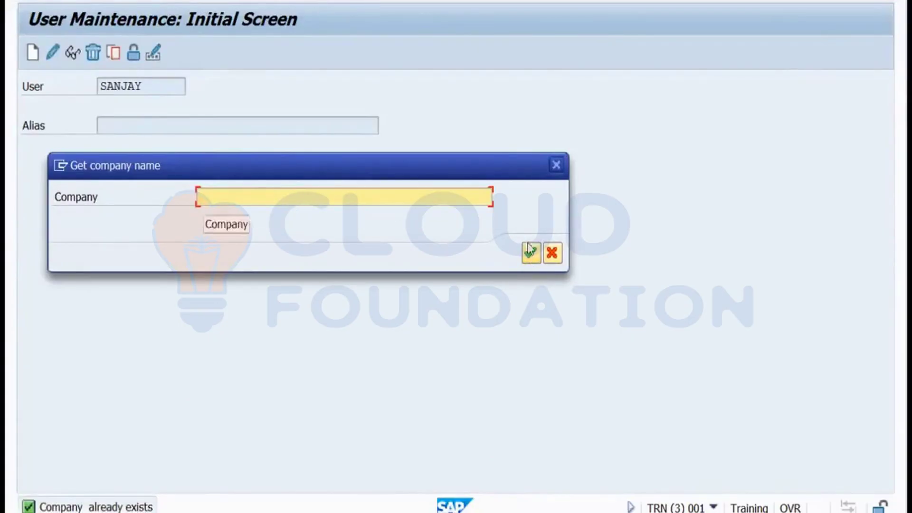
click(342, 195)
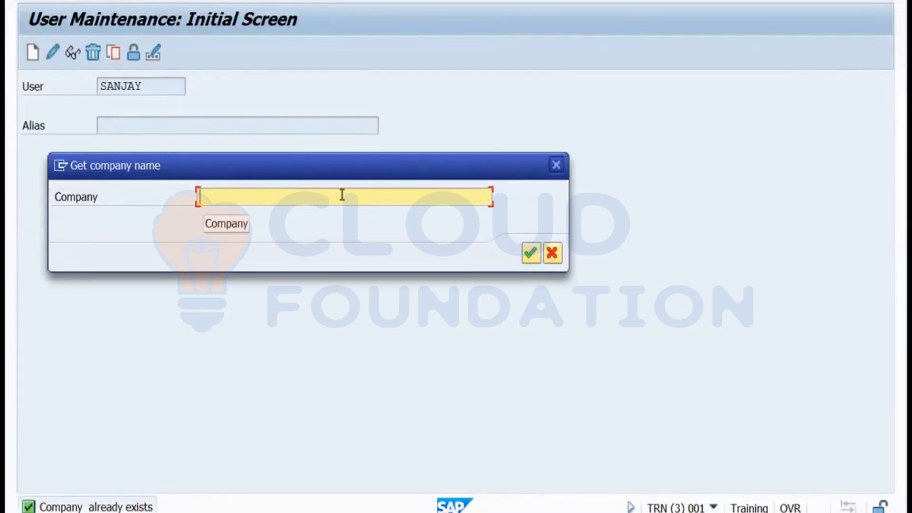
text(Training)
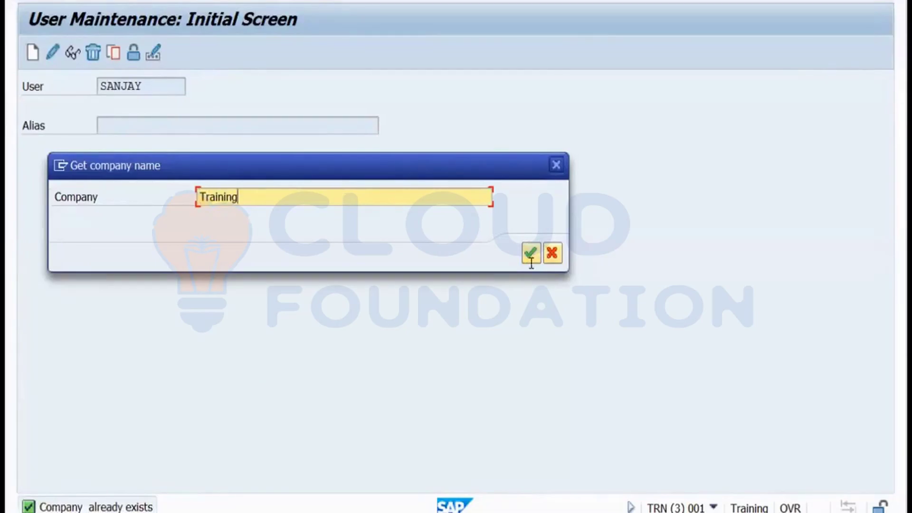
click(531, 253)
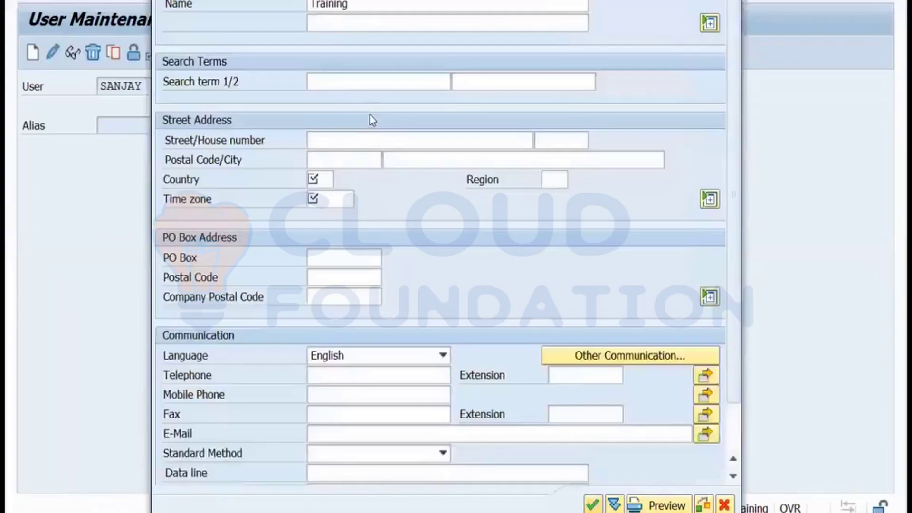
Set the company address country to IN and time zone to INDIA, then accept it.
click(327, 180)
text(In)
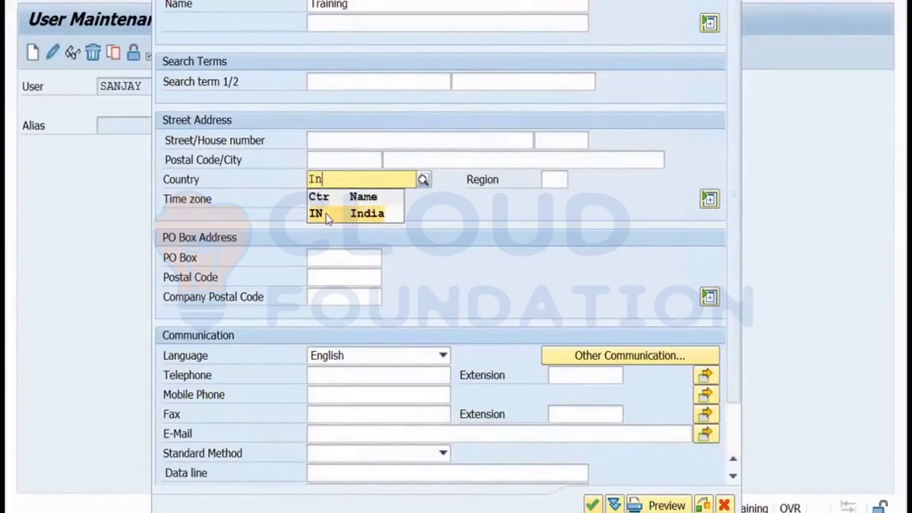
click(328, 217)
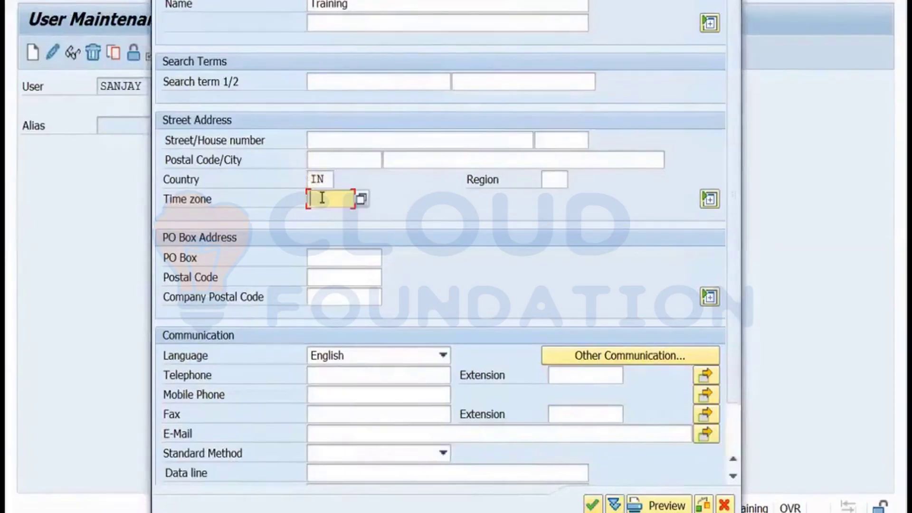
click(361, 200)
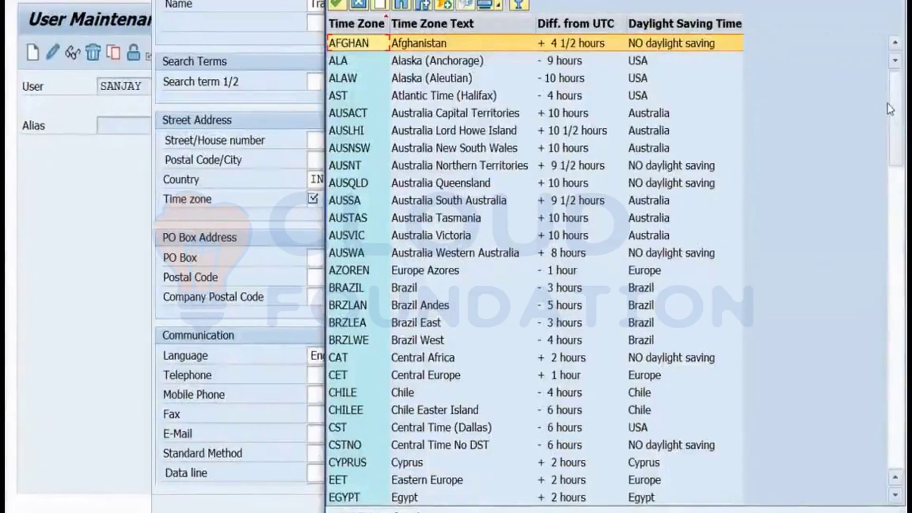
drag(890, 131, 890, 170)
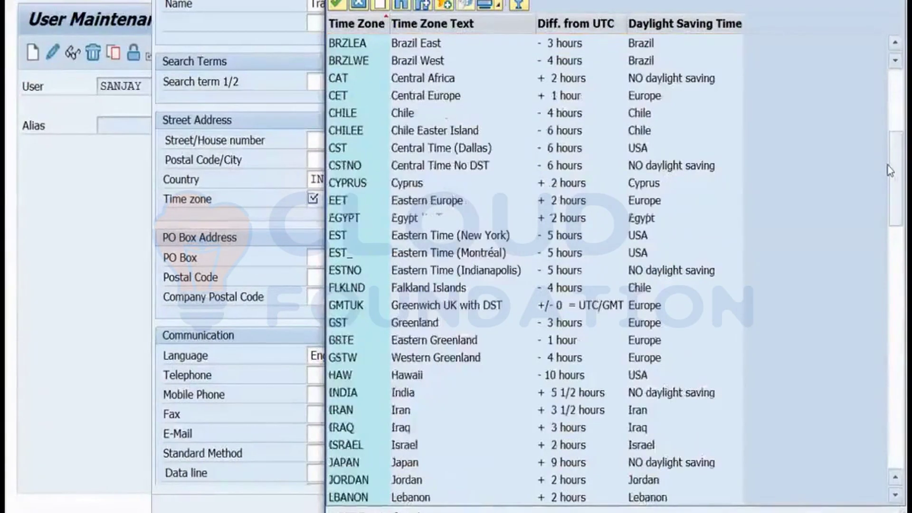
double_click(593, 398)
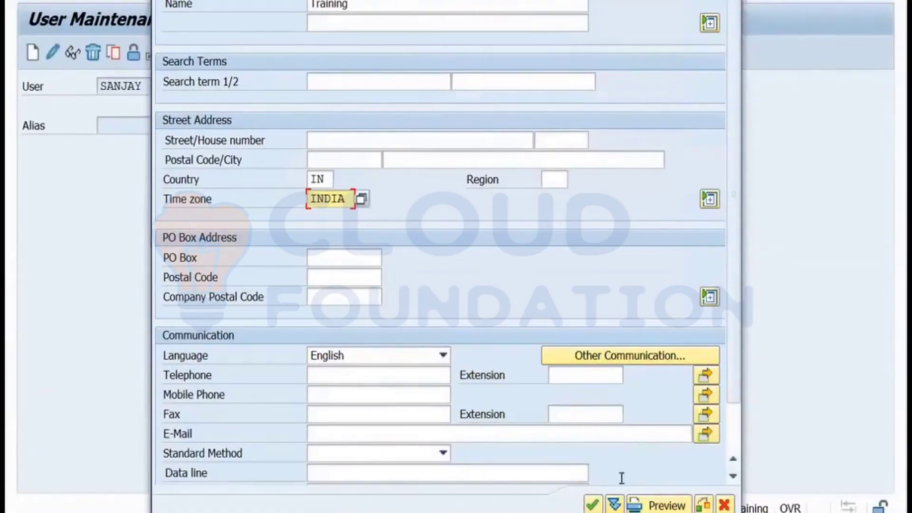
click(592, 505)
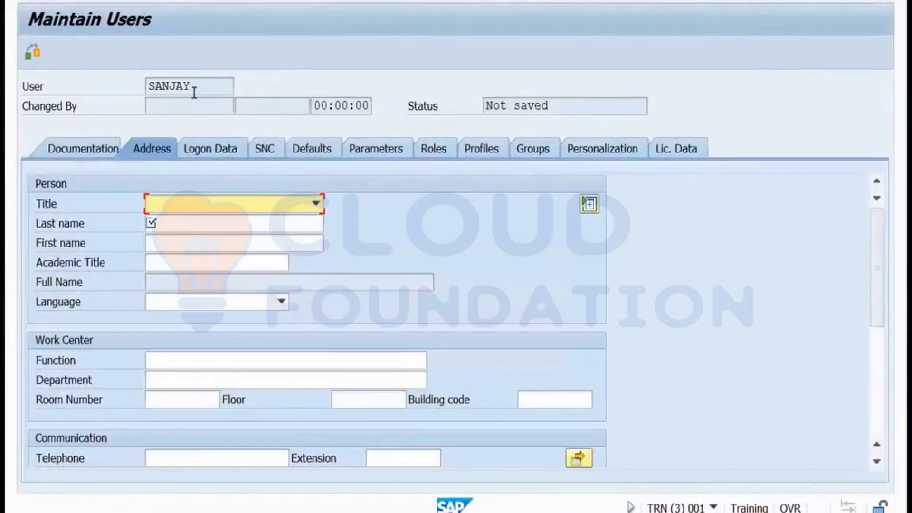
Enter the user's surname as last name and switch to the Logon Data tab.
click(174, 224)
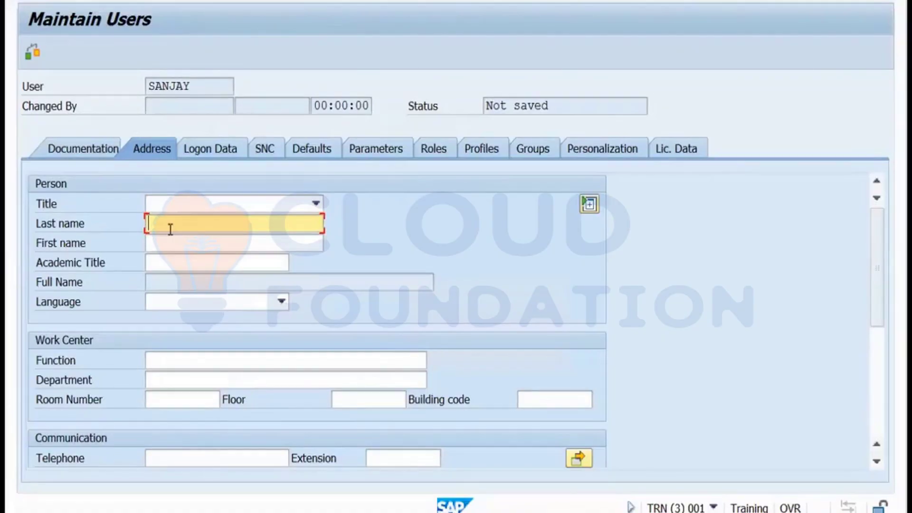
click(207, 151)
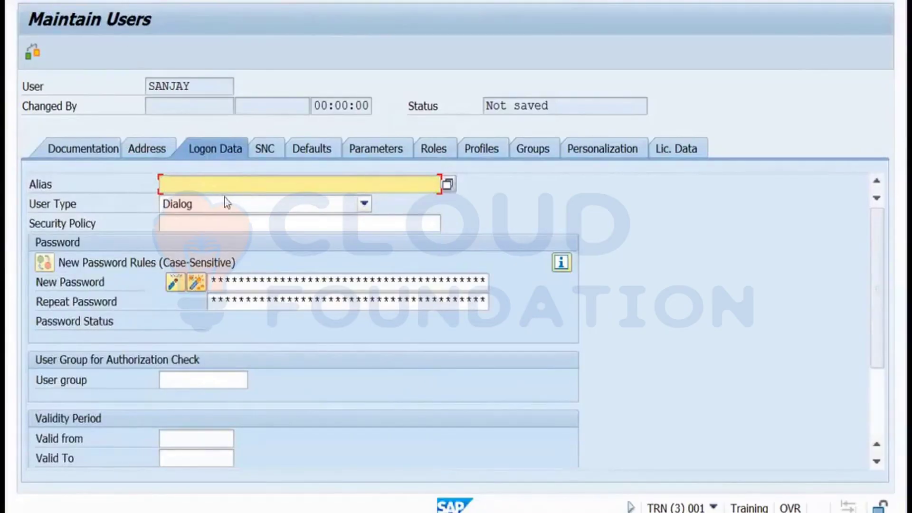
Set the user type to Service, enter the new password twice, and go to Roles.
click(224, 203)
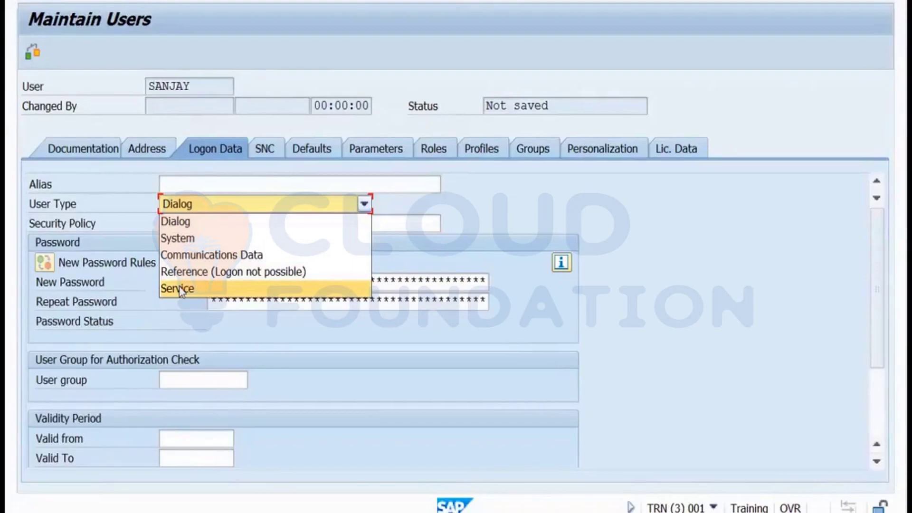
click(180, 289)
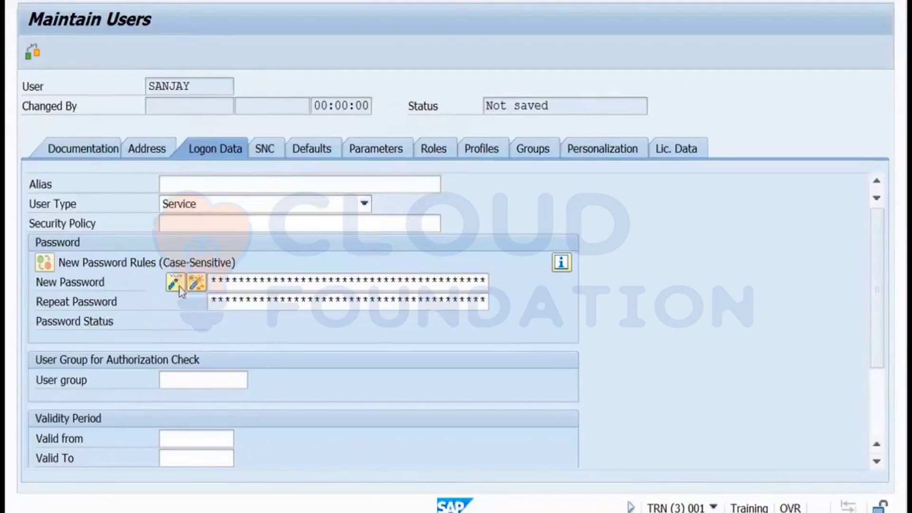
click(215, 280)
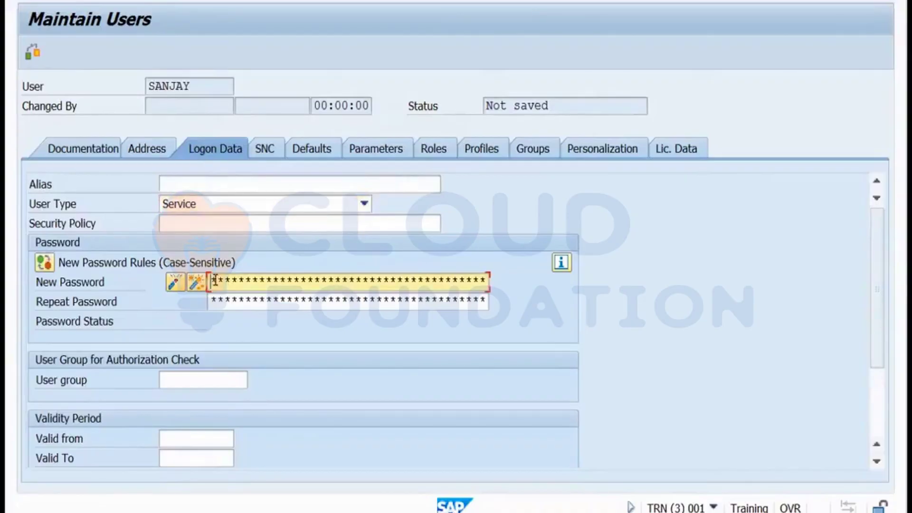
text(*******)
click(218, 301)
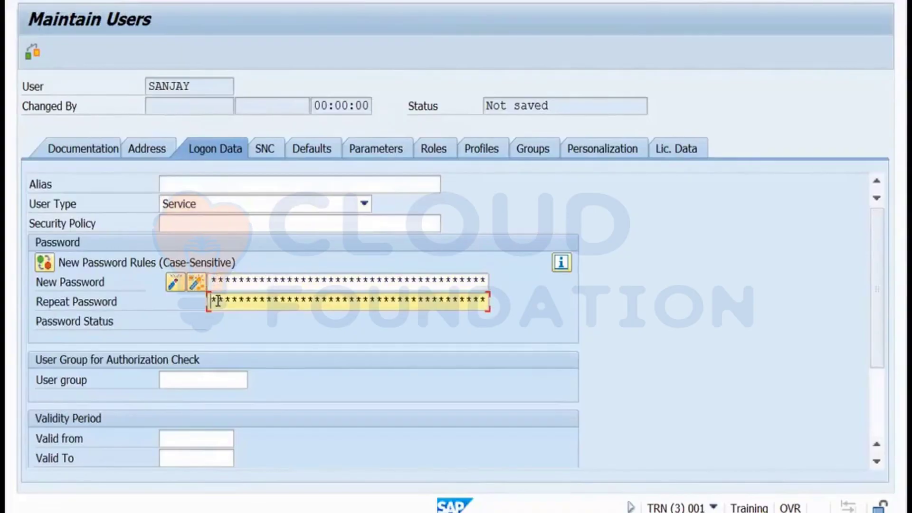
text(*********)
click(435, 153)
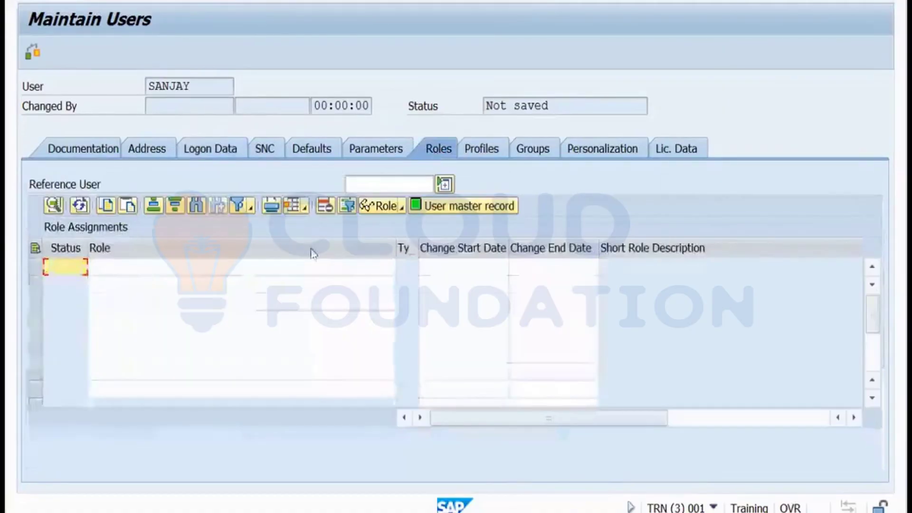
Run an unfiltered role search from the first Role row and scroll the single-role list.
click(209, 273)
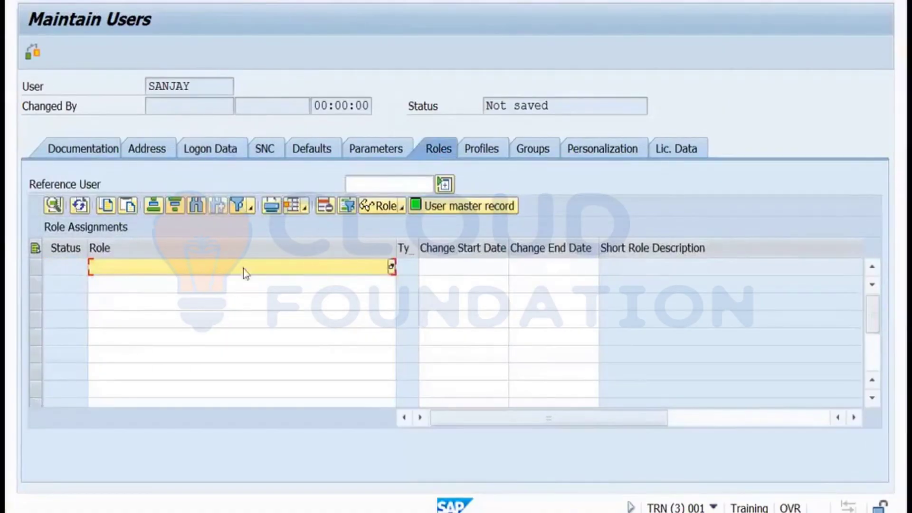
click(392, 268)
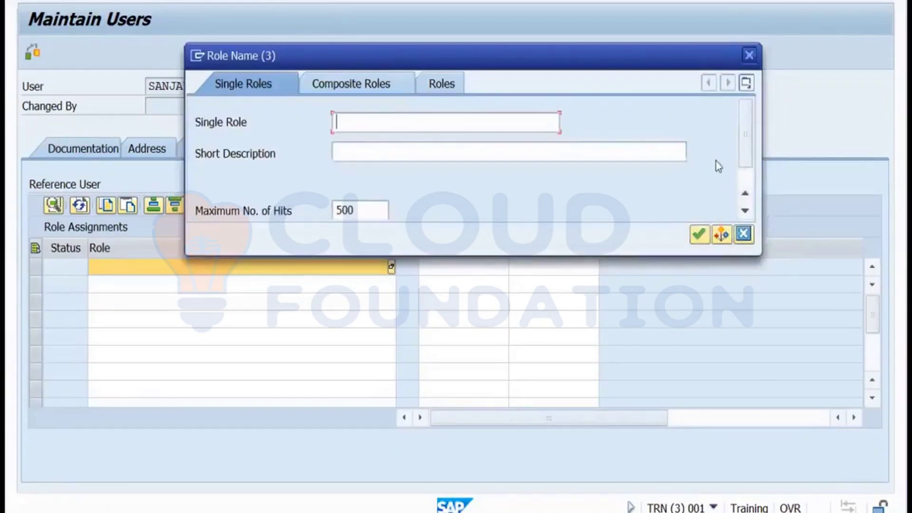
click(699, 235)
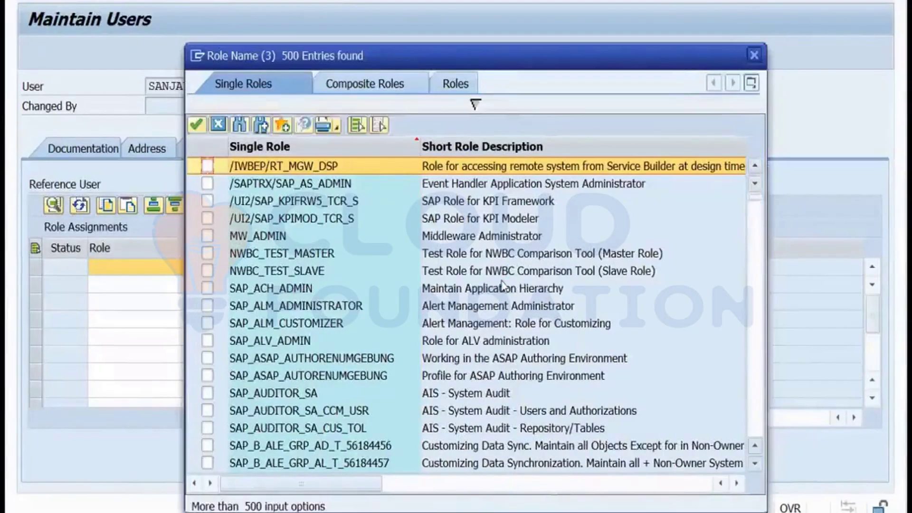
key(Down)
key(Down)
key(Down)
key(Down)
key(Down)
key(Down)
key(Down)
key(Down)
key(Down)
key(Down)
key(Down)
key(Down)
key(Down)
key(Down)
key(Down)
key(Down)
key(Down)
key(Down)
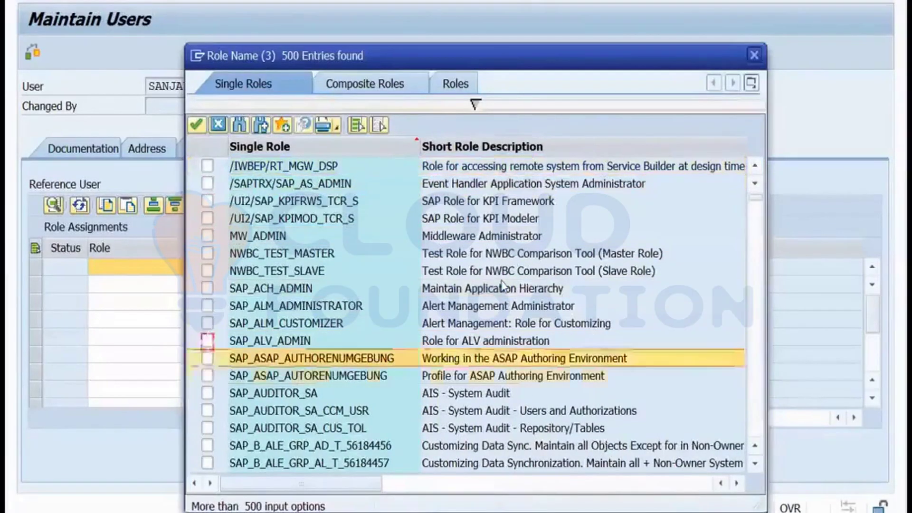
key(Down)
key(Down)
key(Down)
key(Down)
key(Down)
key(Down)
key(Down)
key(Down)
key(Down)
key(Down)
key(Down)
key(Down)
key(Down)
key(Down)
key(Down)
key(Down)
key(Down)
key(Down)
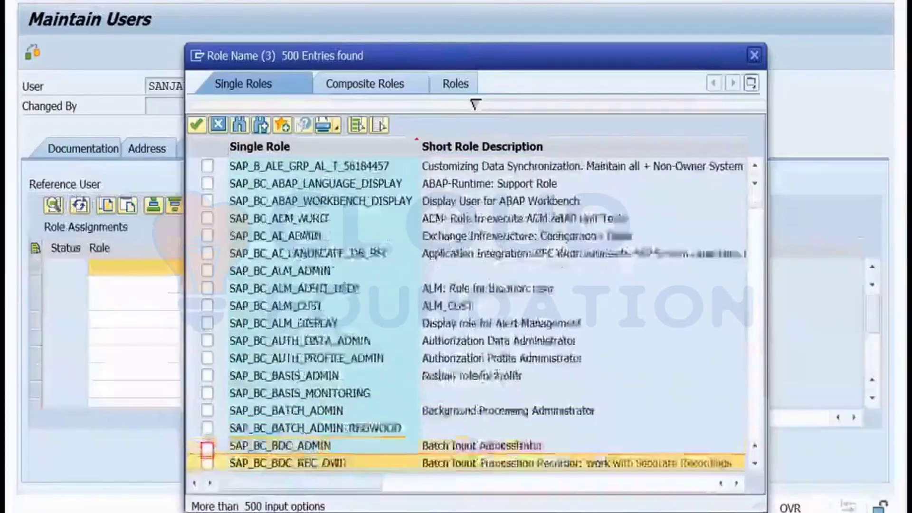
key(Down)
key(Down)
key(Down)
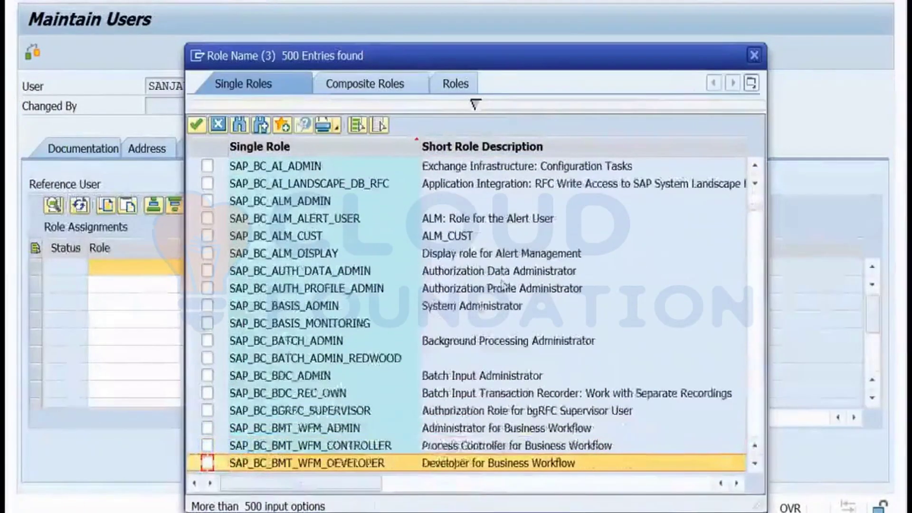
Tick SAP_BC_BASIS_ADMIN (System Administrator) and confirm it as the user's assigned role.
click(381, 309)
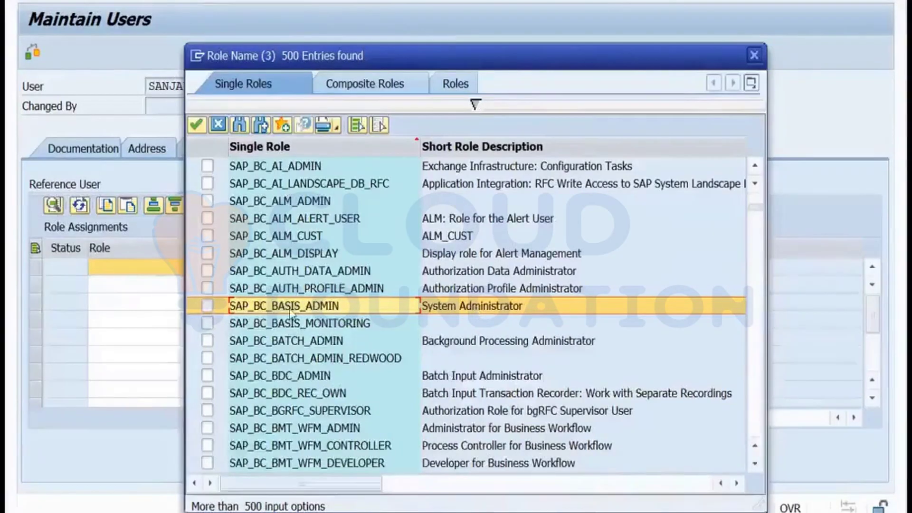
click(208, 310)
click(208, 309)
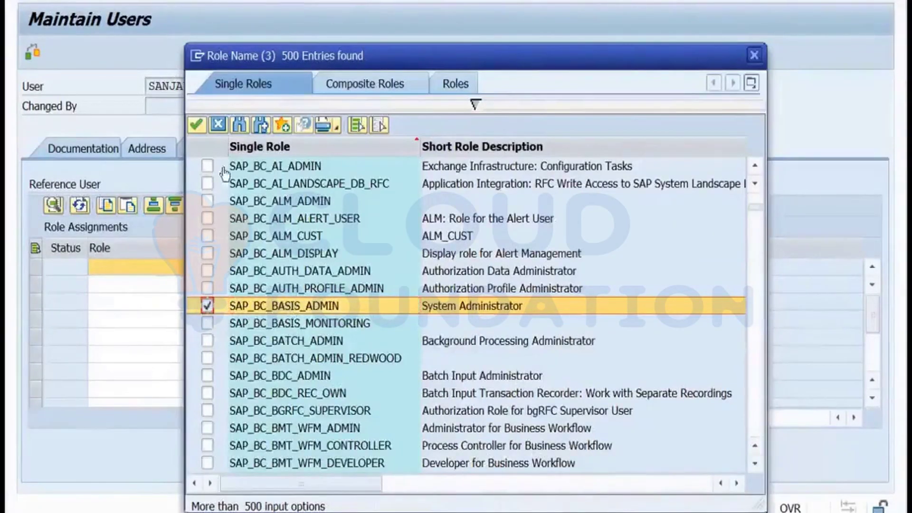
click(197, 125)
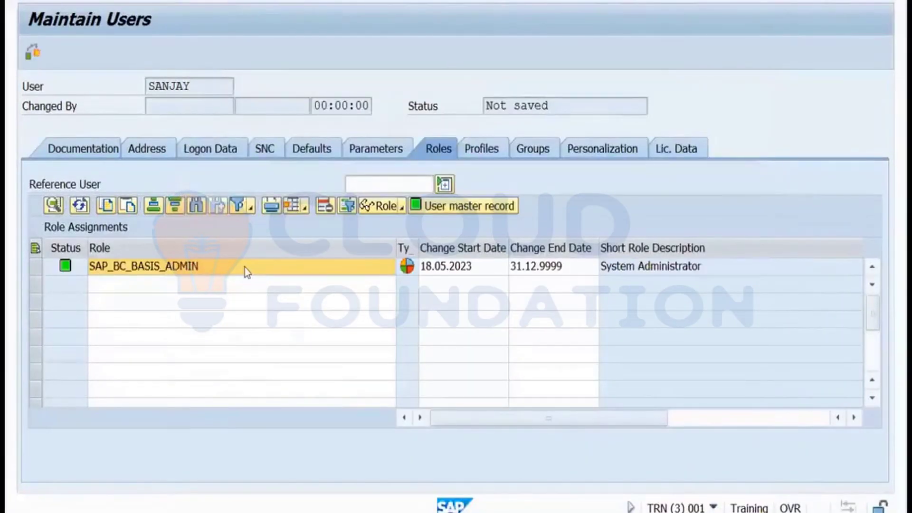
click(313, 265)
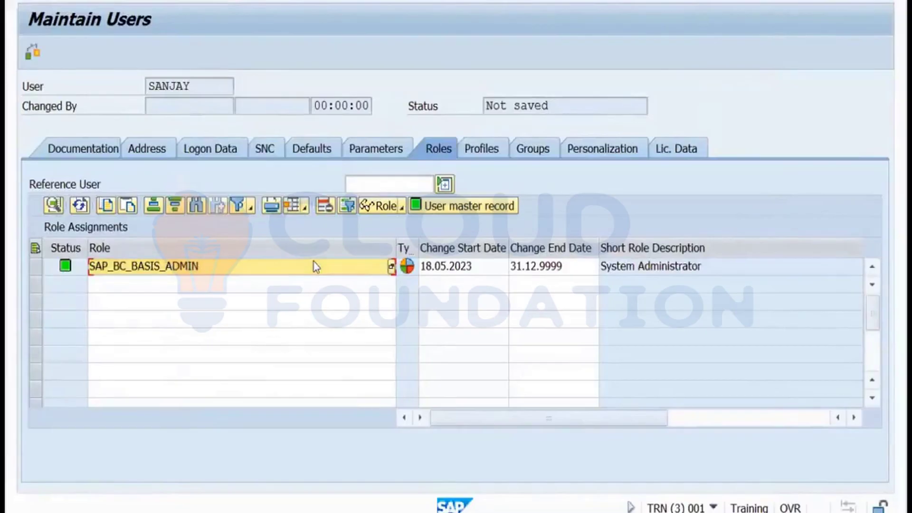
click(478, 153)
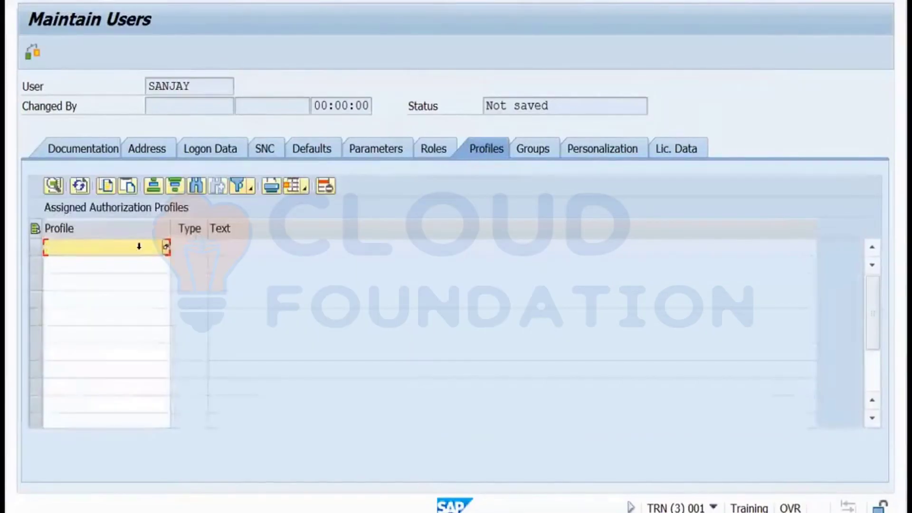
Add profile SAP_ALL, recheck the assigned role, and save the new user with Ctrl+S.
text(sap)
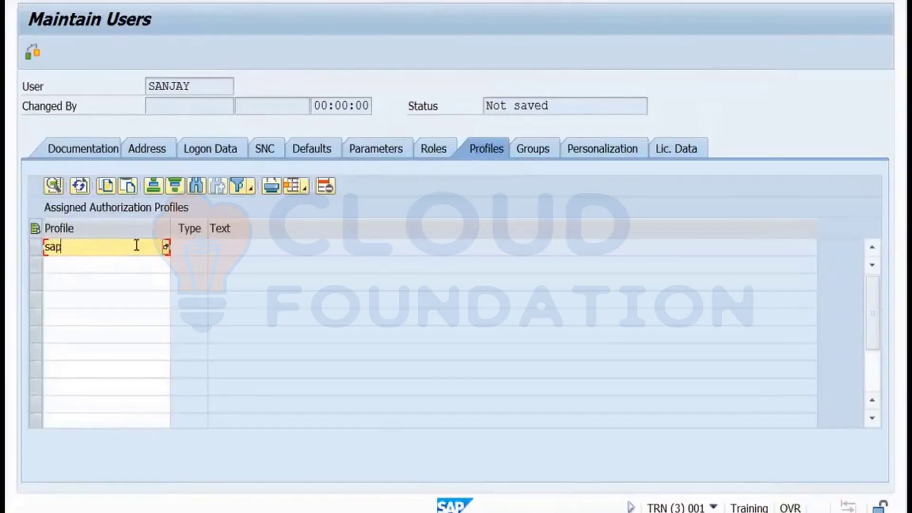
text(_all)
key(Return)
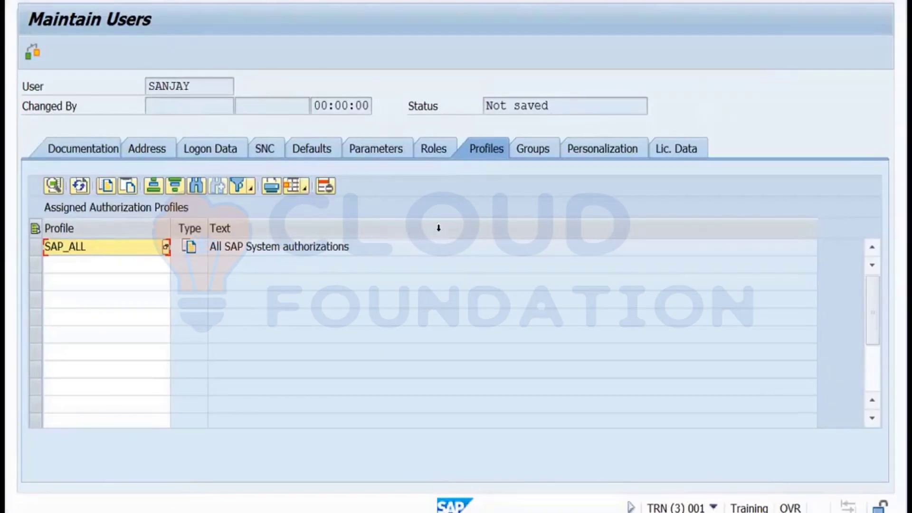
click(433, 151)
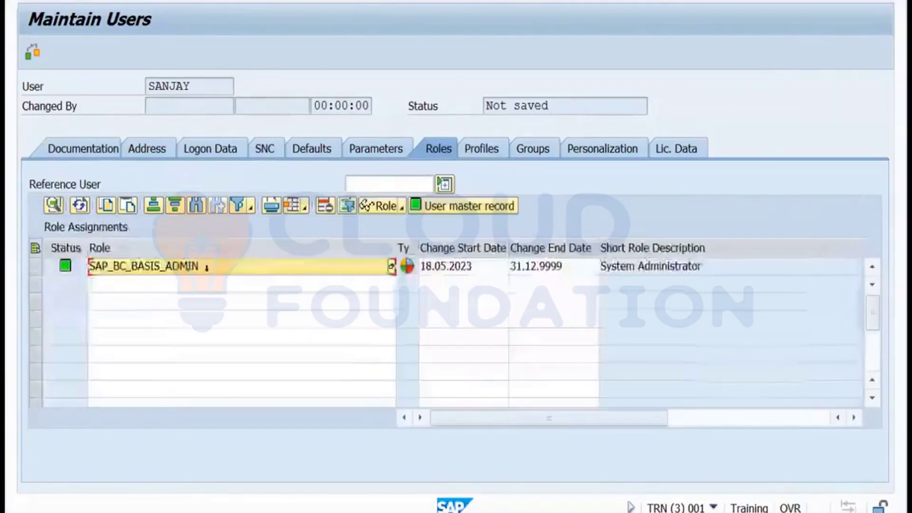
click(486, 152)
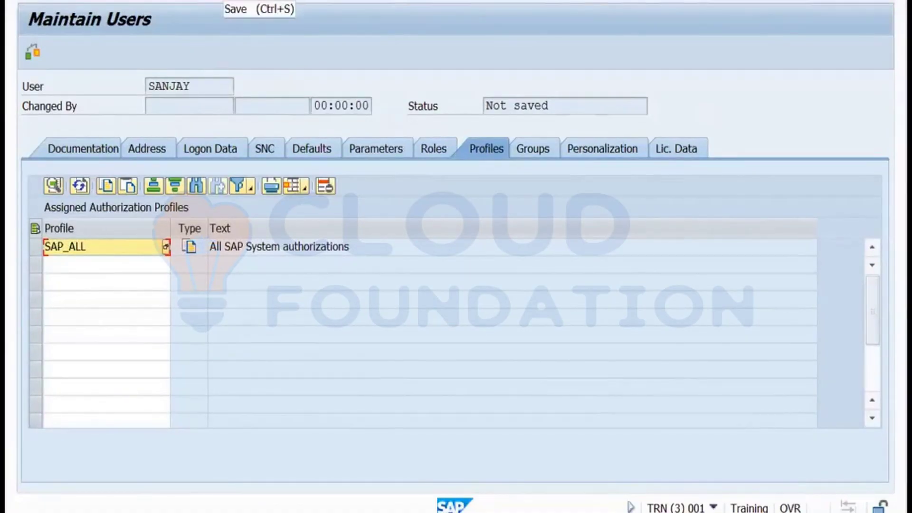
key(ctrl+s)
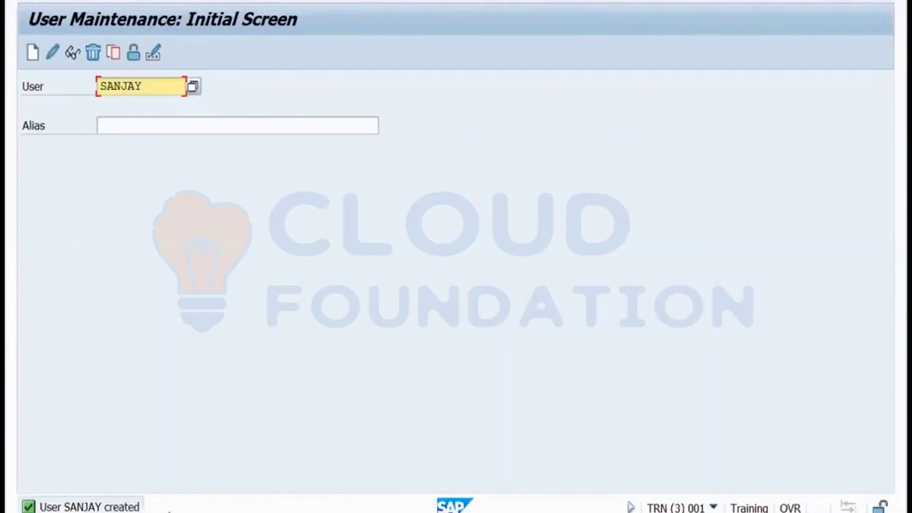
Reopen the saved user in change mode and start an F4 role search in the second Role row.
click(142, 512)
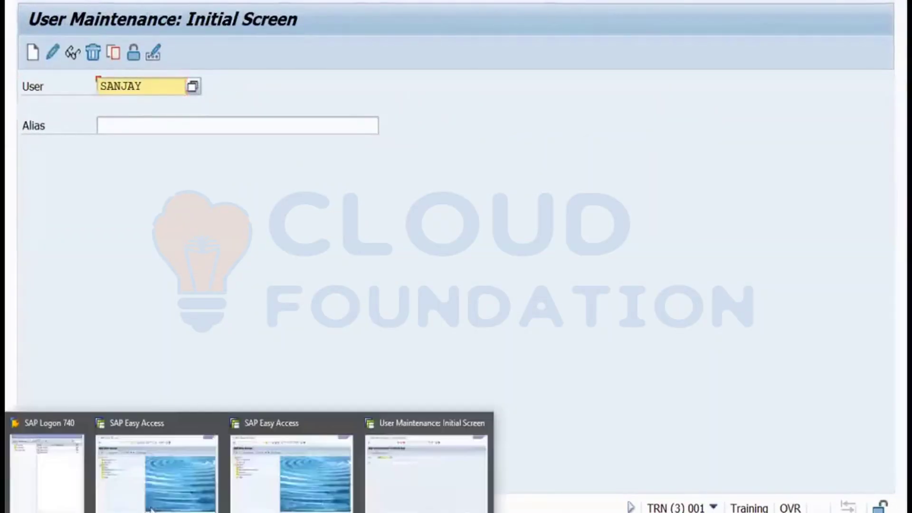
click(187, 312)
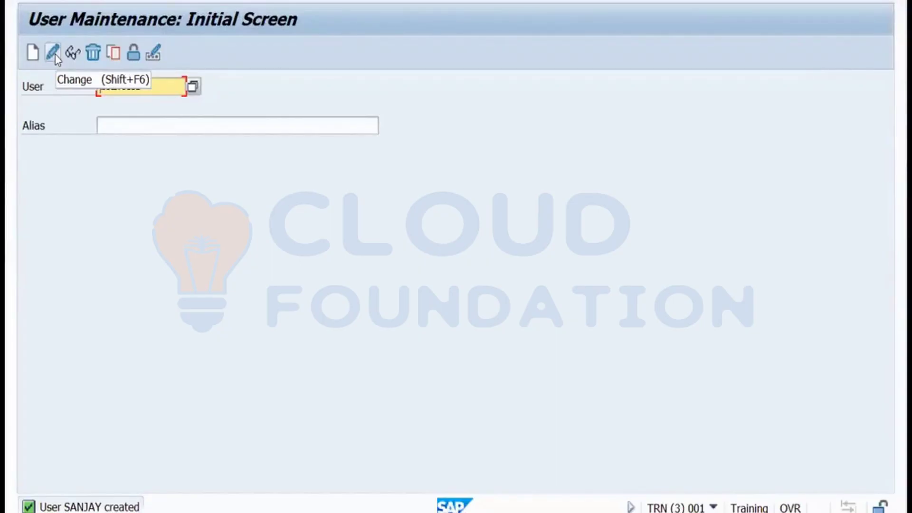
click(53, 53)
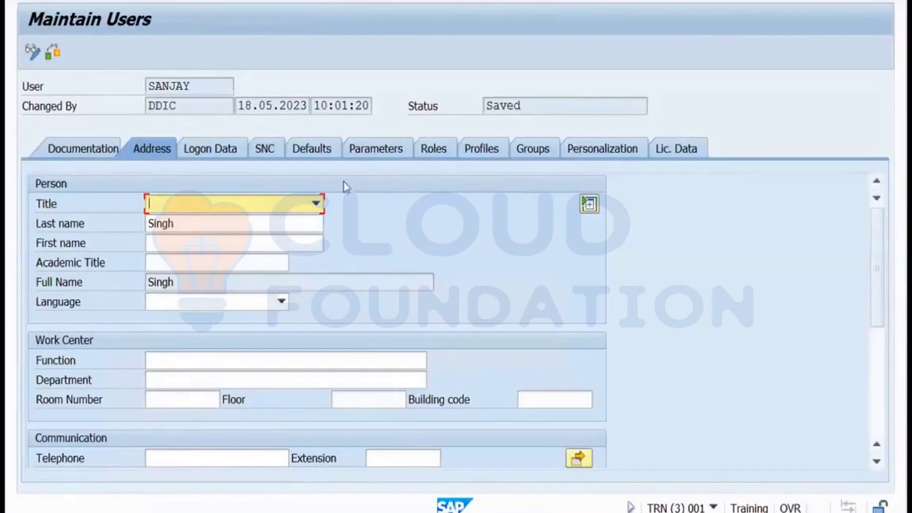
click(429, 153)
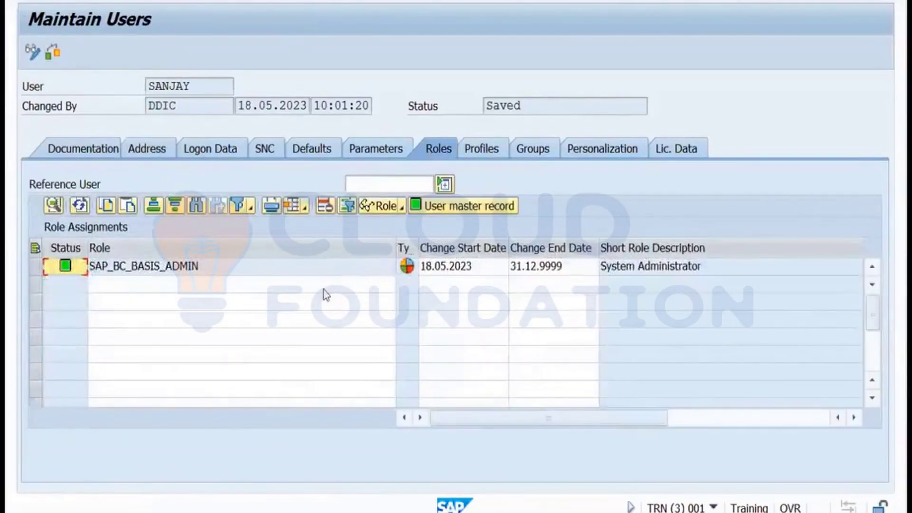
click(324, 290)
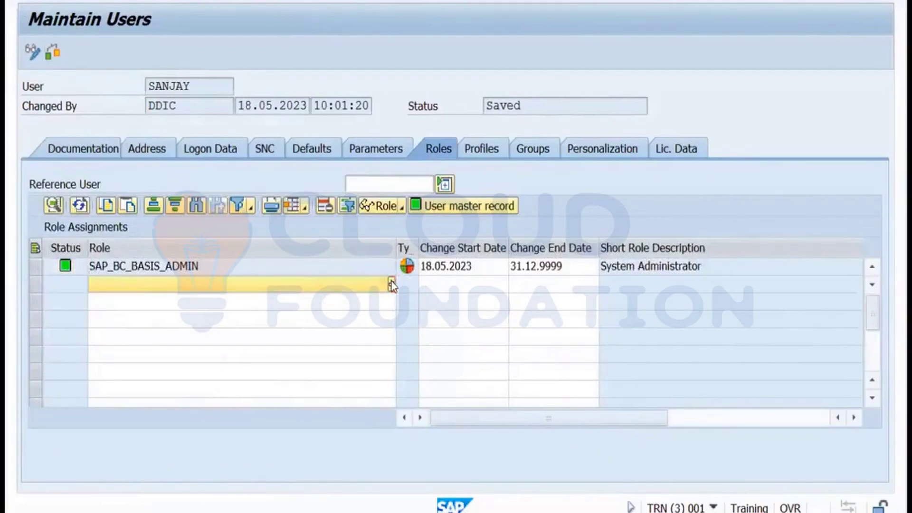
click(392, 285)
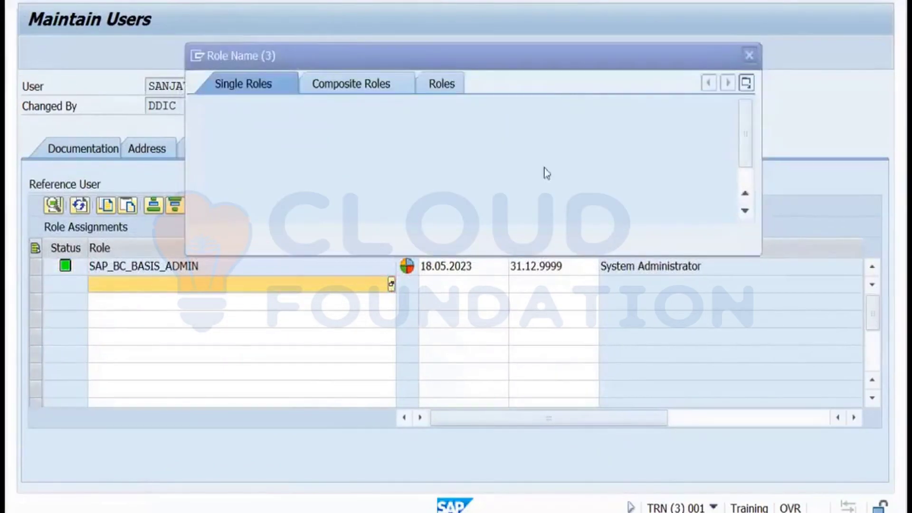
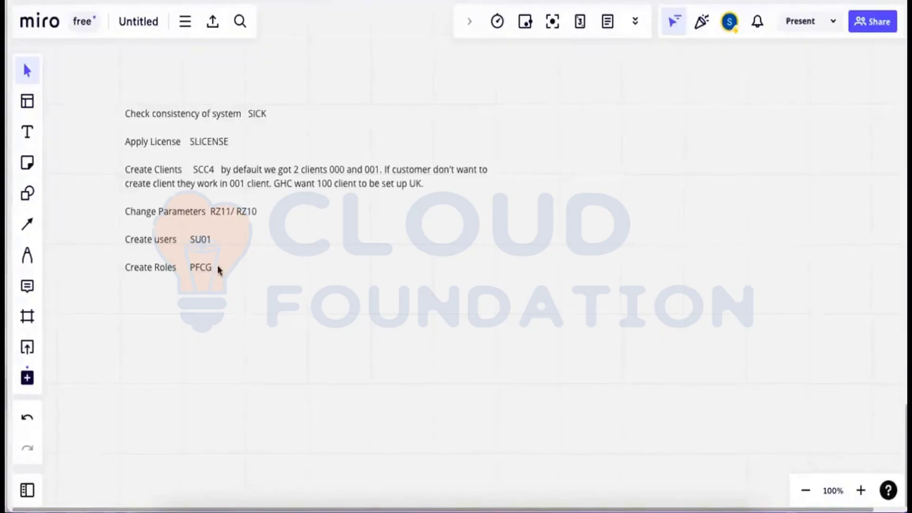
Back in the remote SAP session, close the role search, confirm SAP_ALL under Profiles, and bring up SAP Logon.
key(super+Tab)
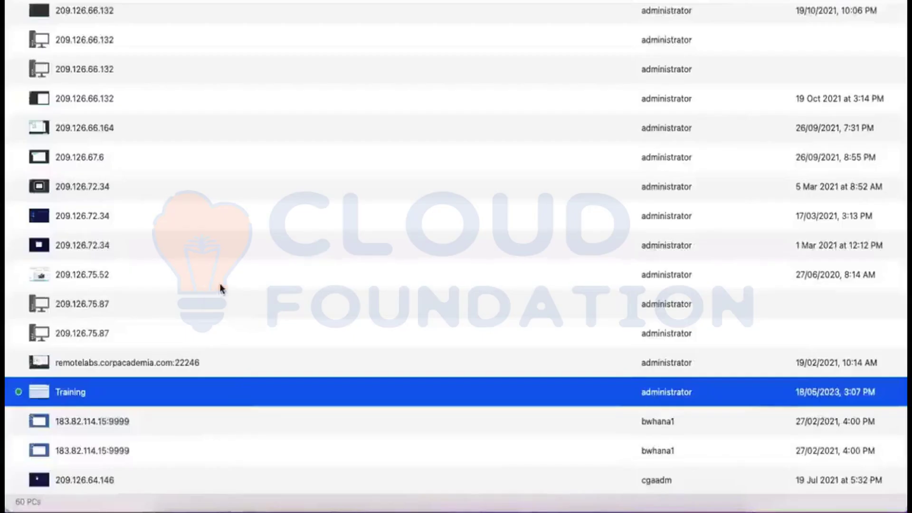
mouse_move(475, 511)
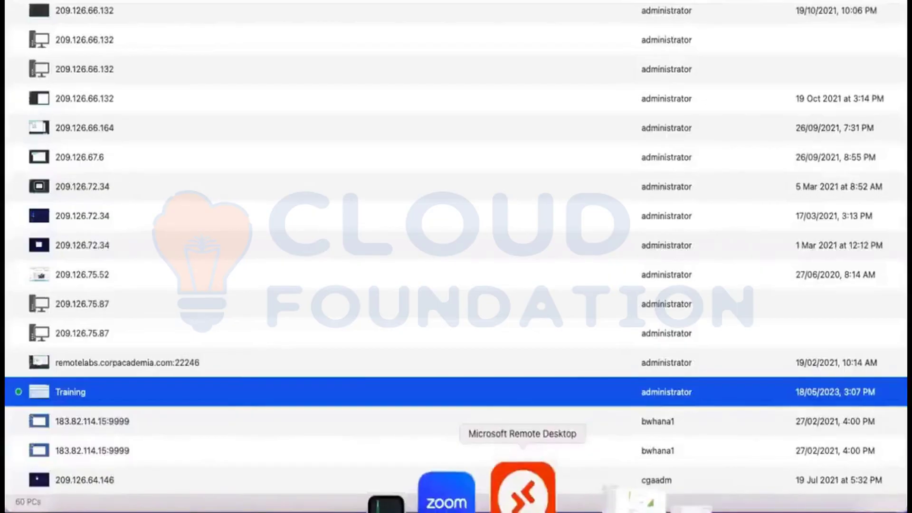
click(523, 491)
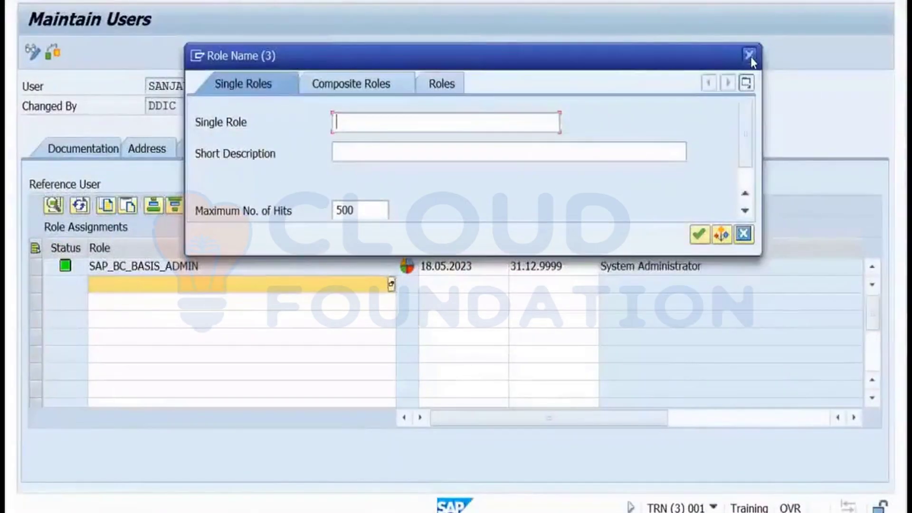
click(751, 57)
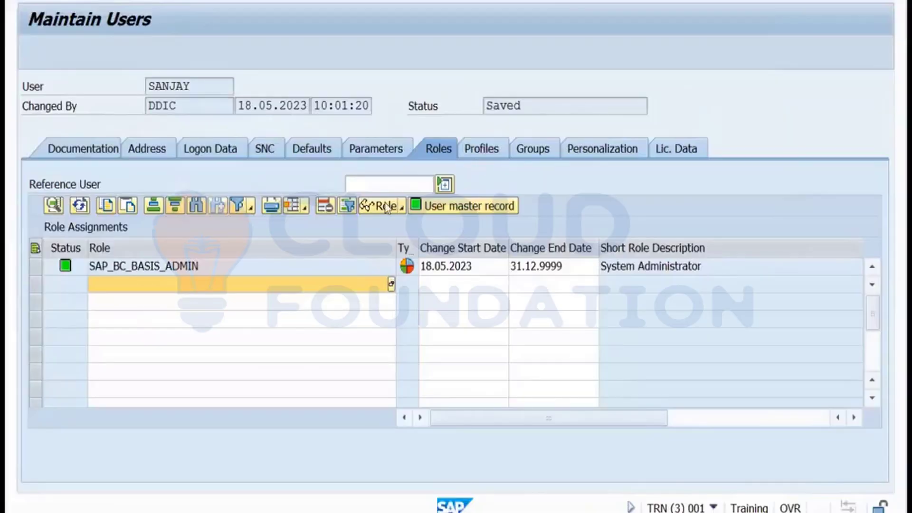
click(479, 151)
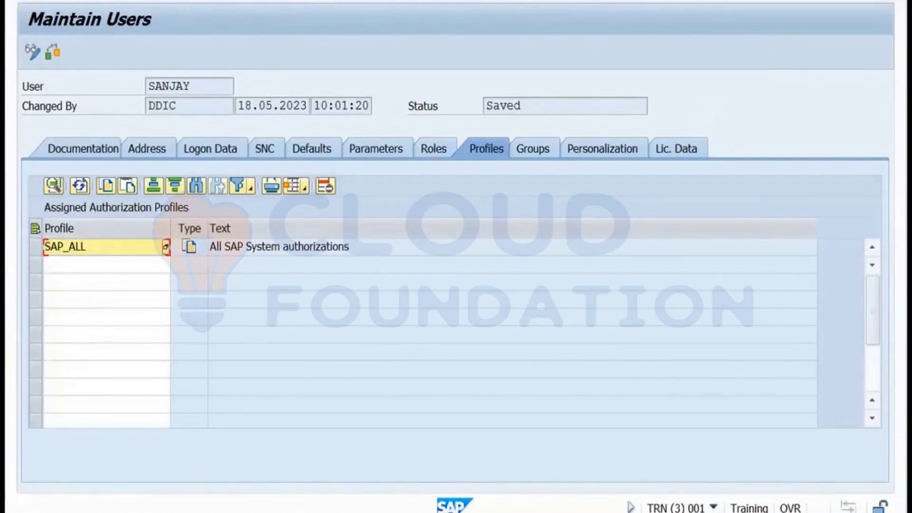
click(67, 485)
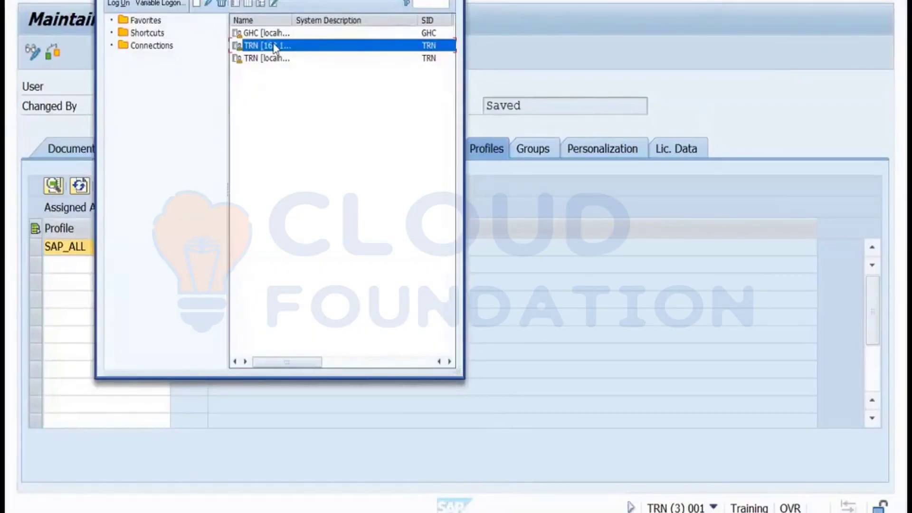
Open the TRN logon and sign in with the new user's ID and password.
double_click(274, 47)
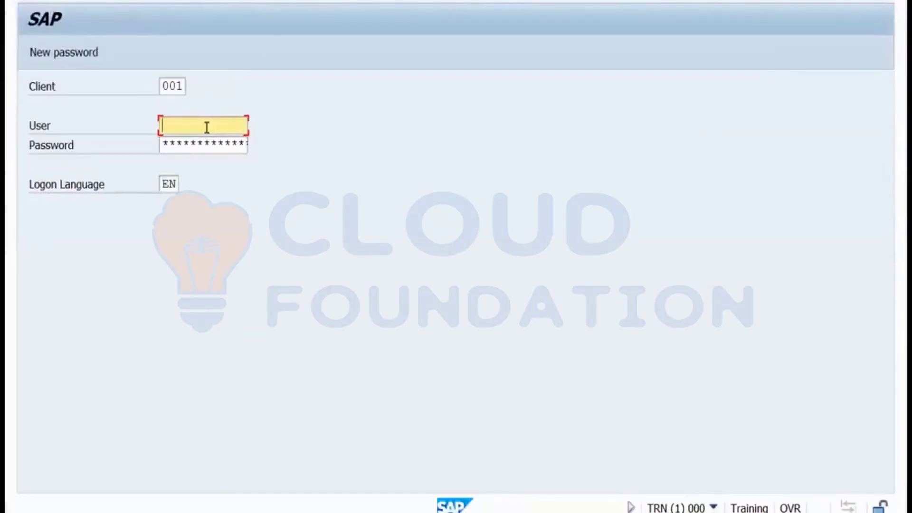
text(sanjay)
key(Tab)
text(*******)
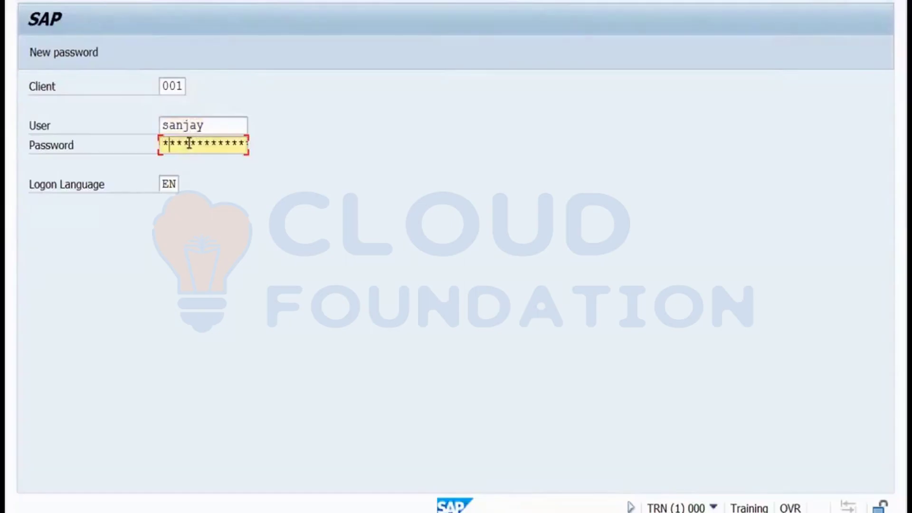
text(**)
key(Return)
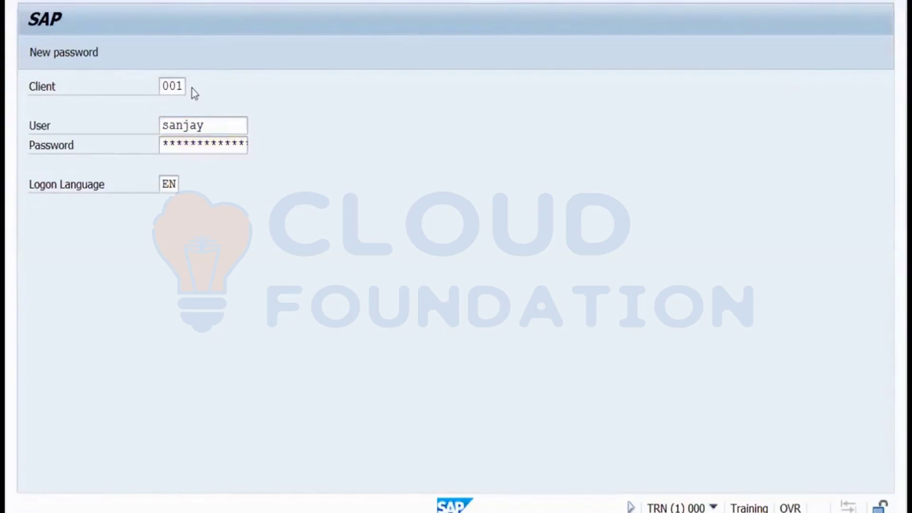
Re-enter the password, log on again, and acknowledge the copyright and failed-logon notices.
click(197, 144)
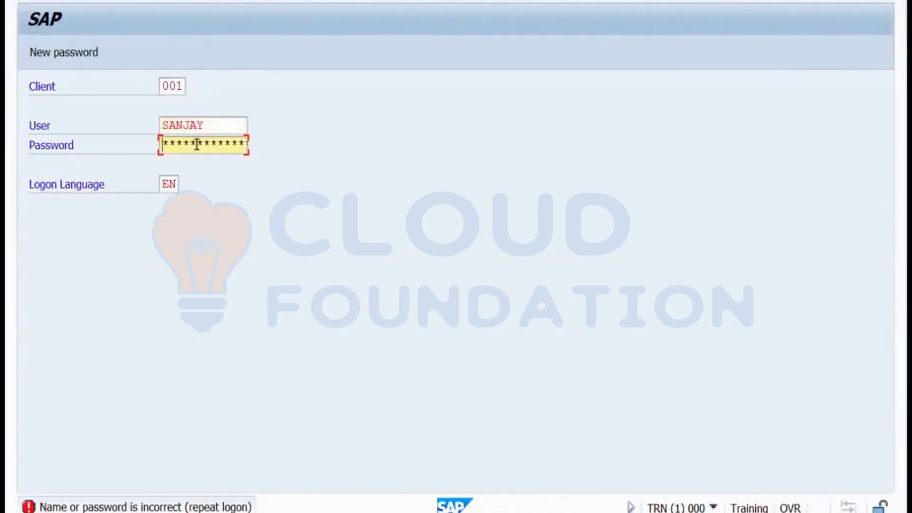
text(*********)
key(Return)
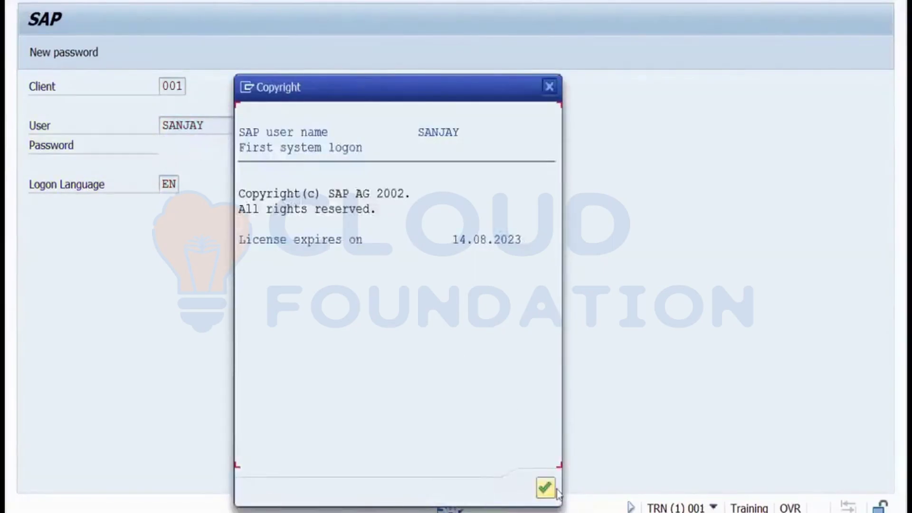
click(546, 488)
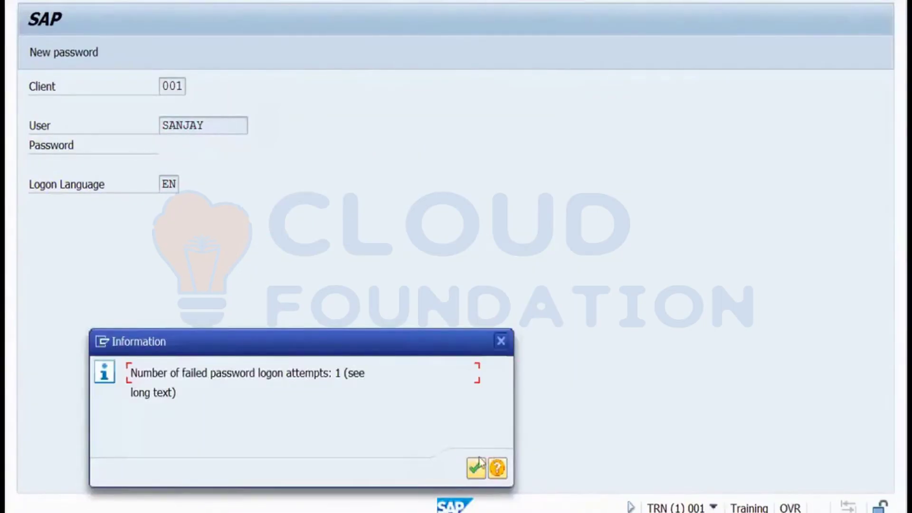
click(476, 468)
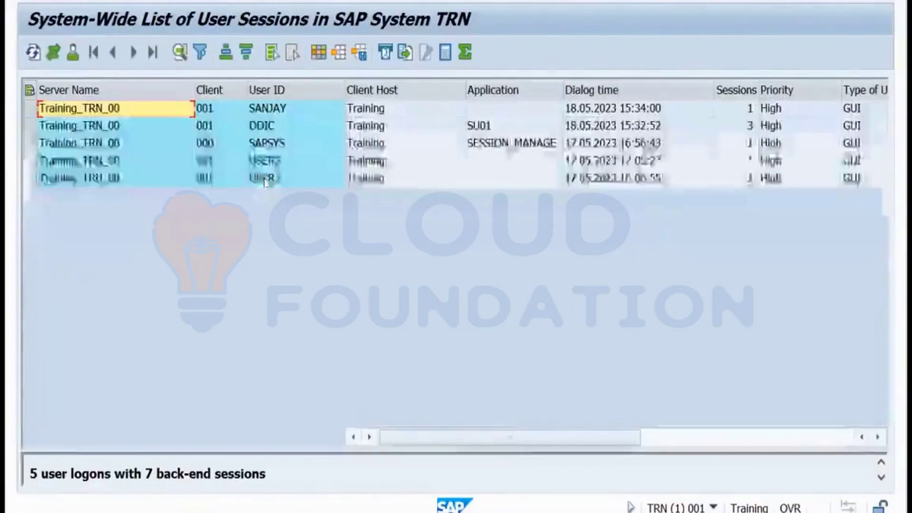
Point out the sessions of the new user, DDIC, both USER3 entries, and SAPSYS in client 000.
click(280, 108)
click(273, 126)
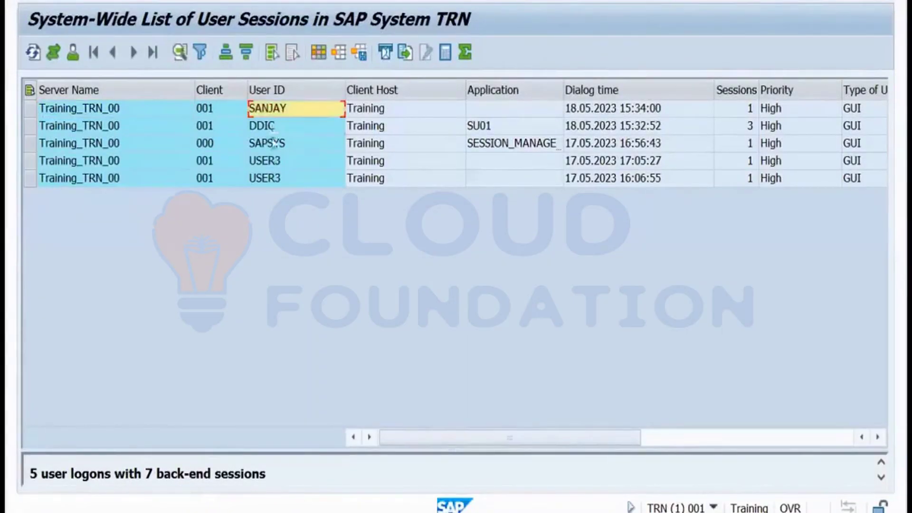
click(273, 162)
click(274, 179)
click(275, 148)
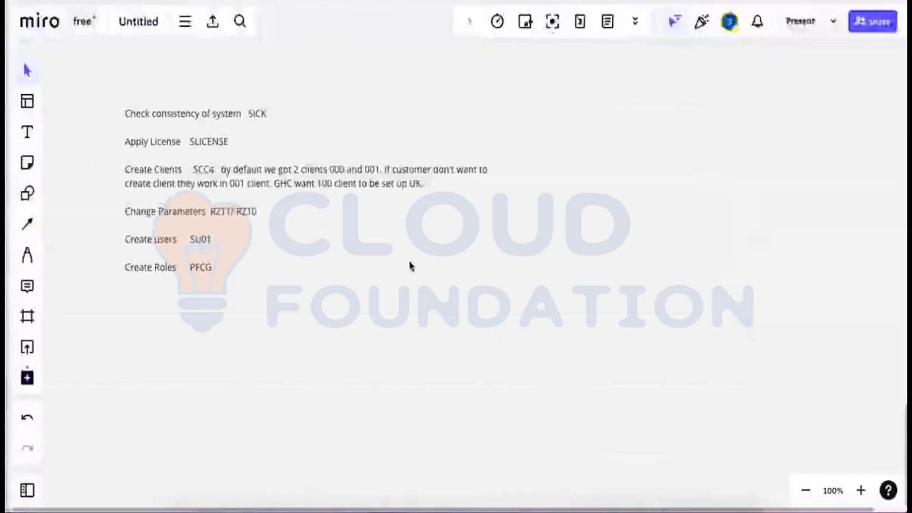
click(412, 267)
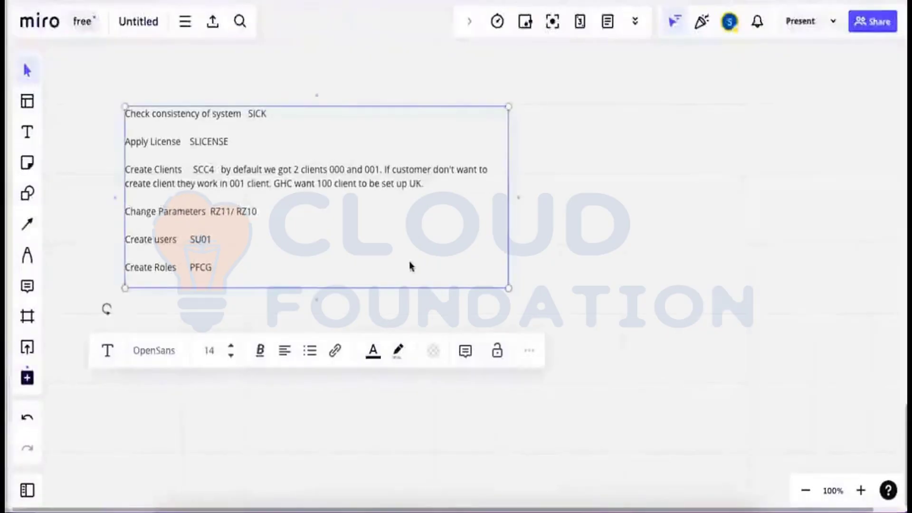
click(533, 252)
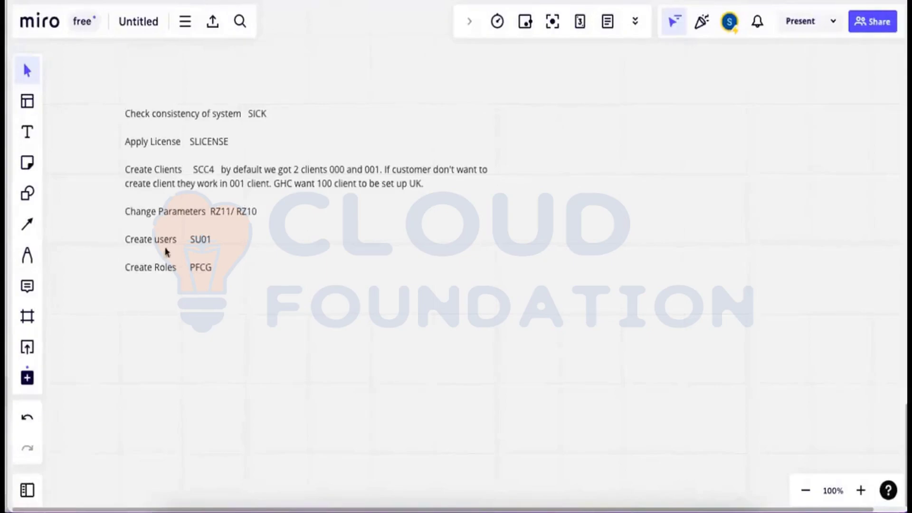
Draw a large rectangle with three small boxes along its top edge.
click(28, 198)
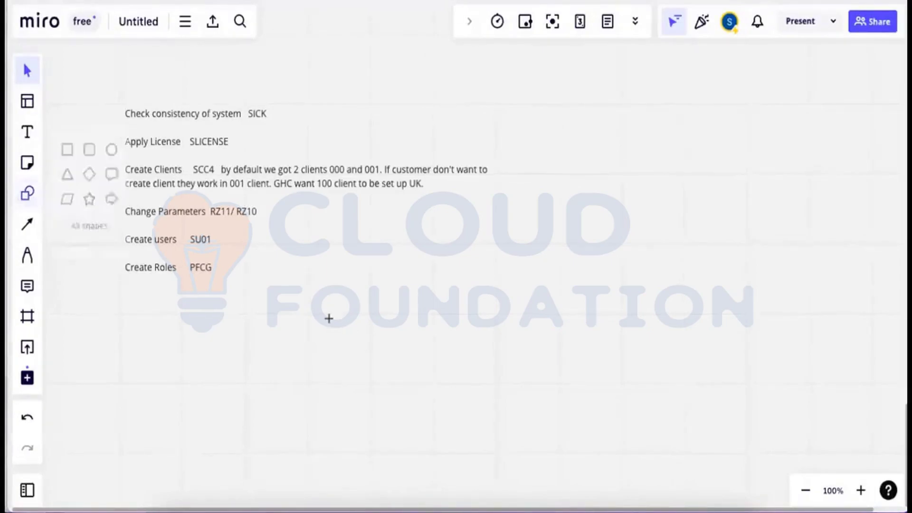
drag(329, 319, 464, 387)
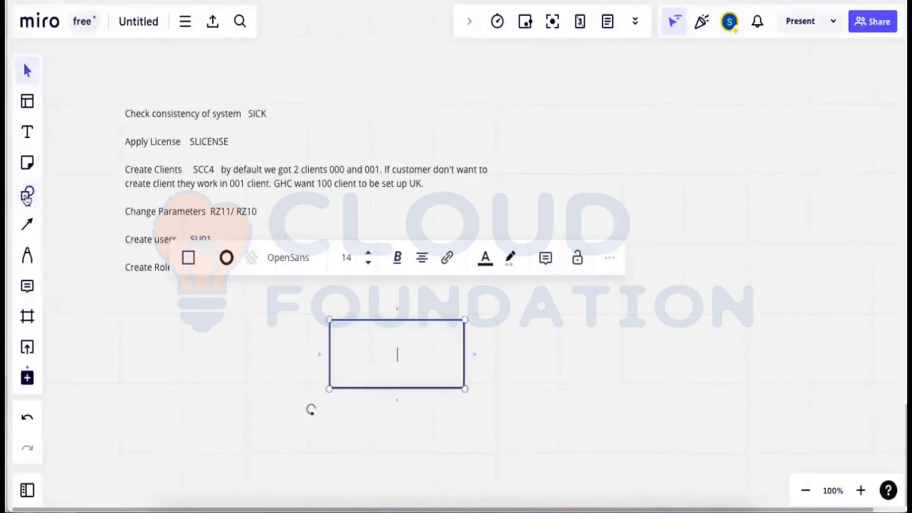
key(s)
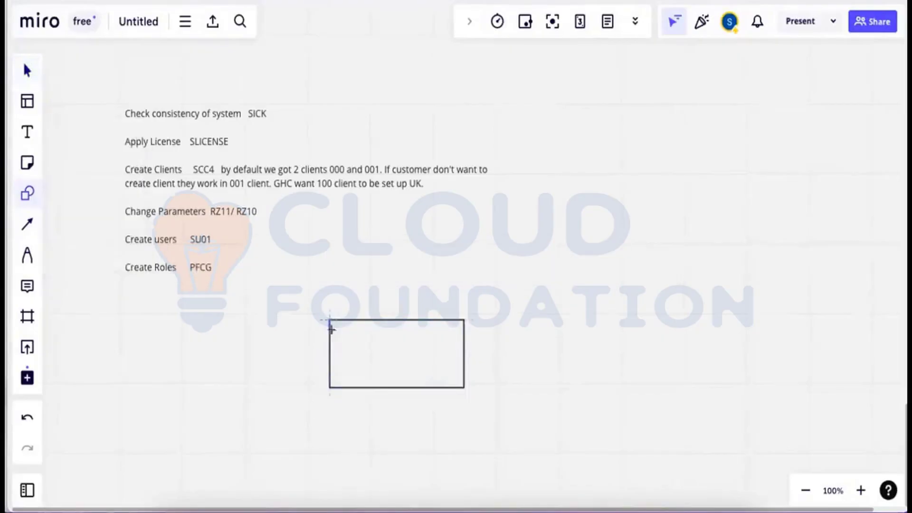
drag(329, 320, 386, 353)
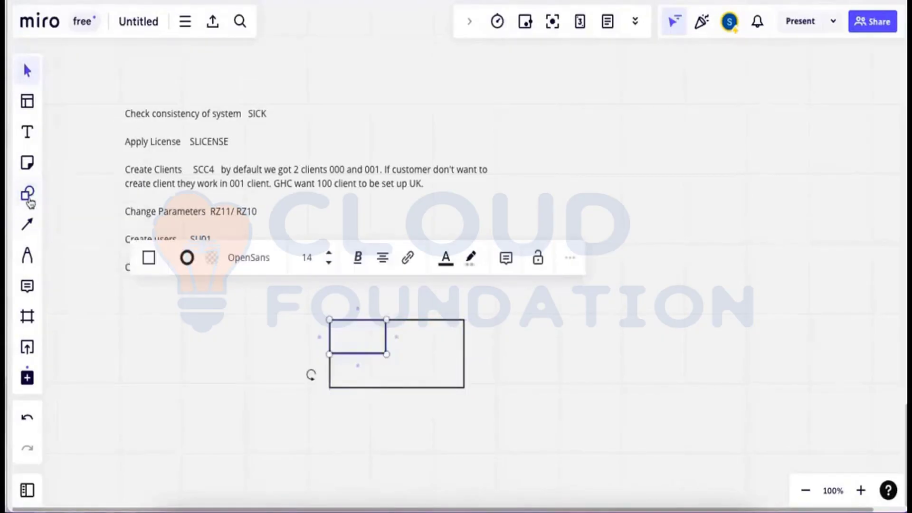
key(s)
drag(386, 320, 431, 354)
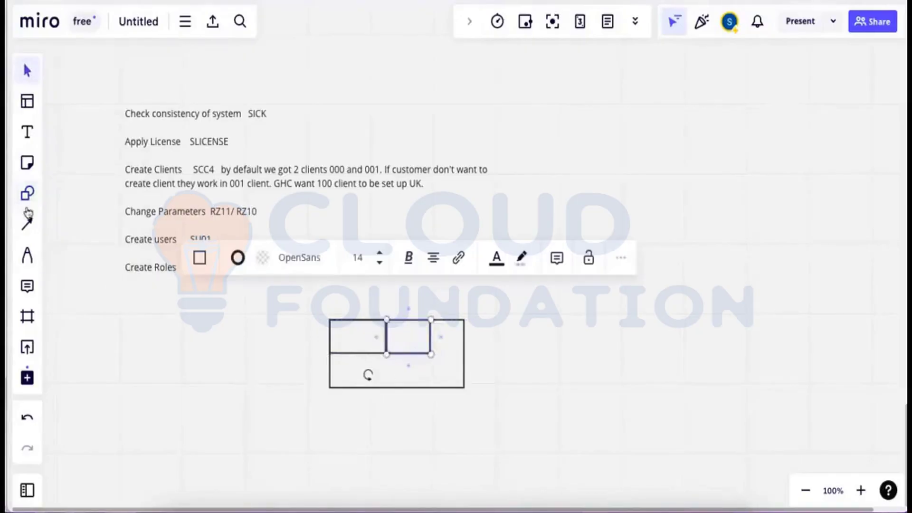
click(27, 194)
drag(430, 320, 465, 354)
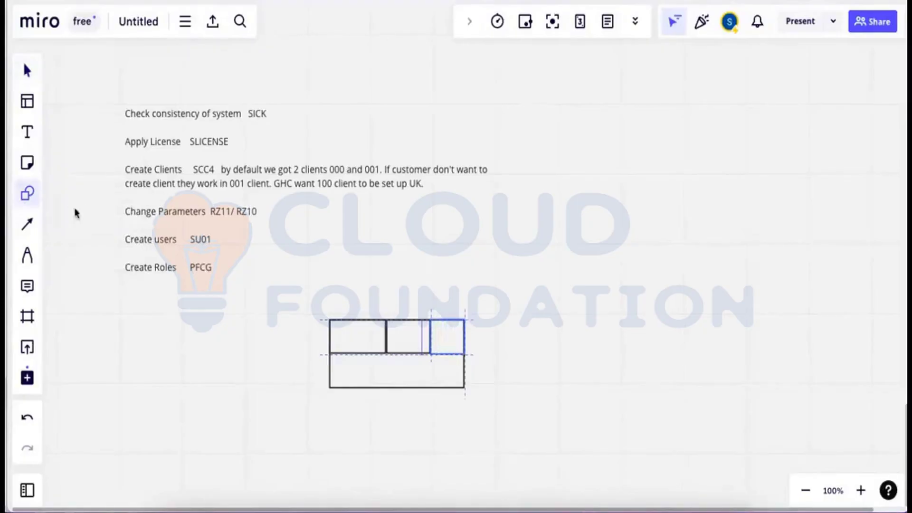
Label the left box '000' and the middle box '001'.
click(27, 140)
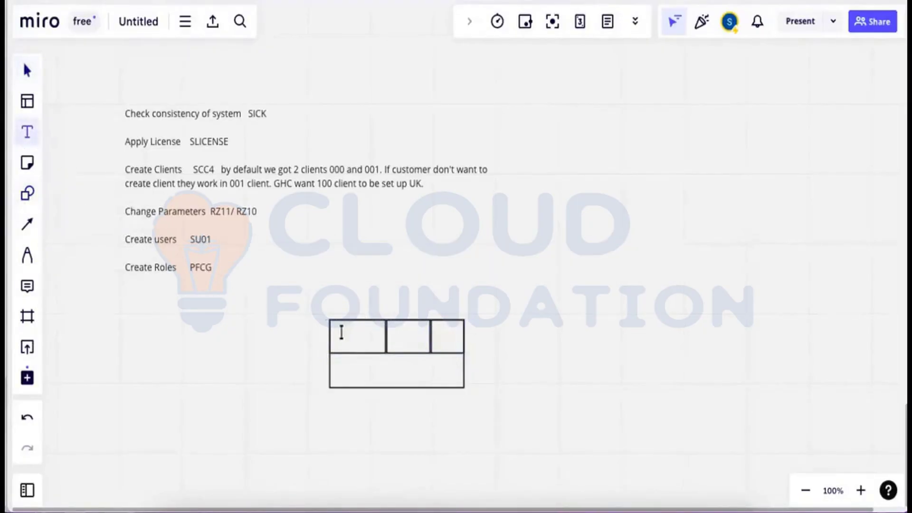
click(342, 333)
text(000)
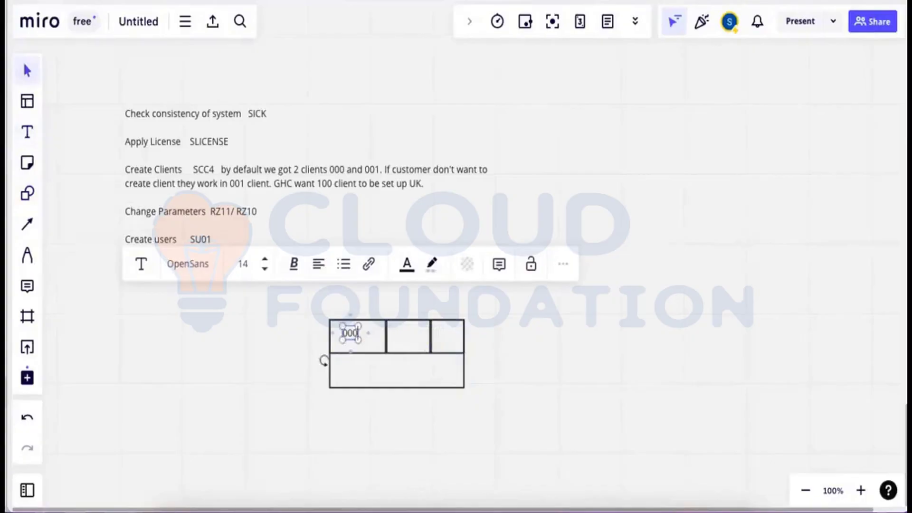
click(28, 137)
click(394, 331)
text(001)
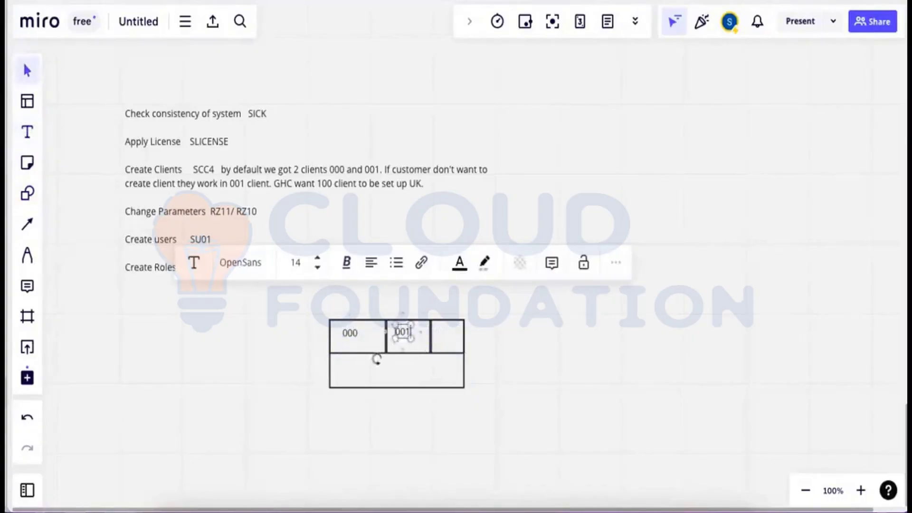
text(l)
Add a downward arrow into the 001 box labelled 'ddic su01'.
drag(400, 299, 402, 317)
click(27, 132)
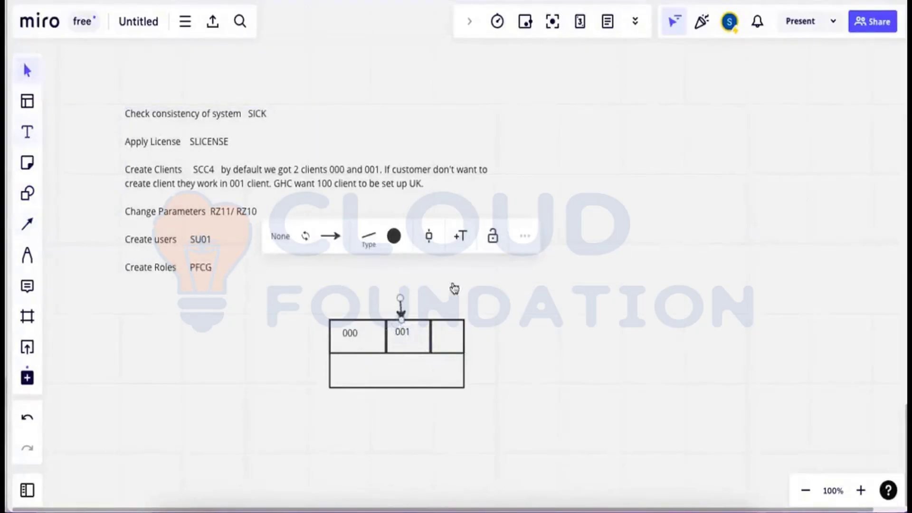
click(404, 298)
text(ddi)
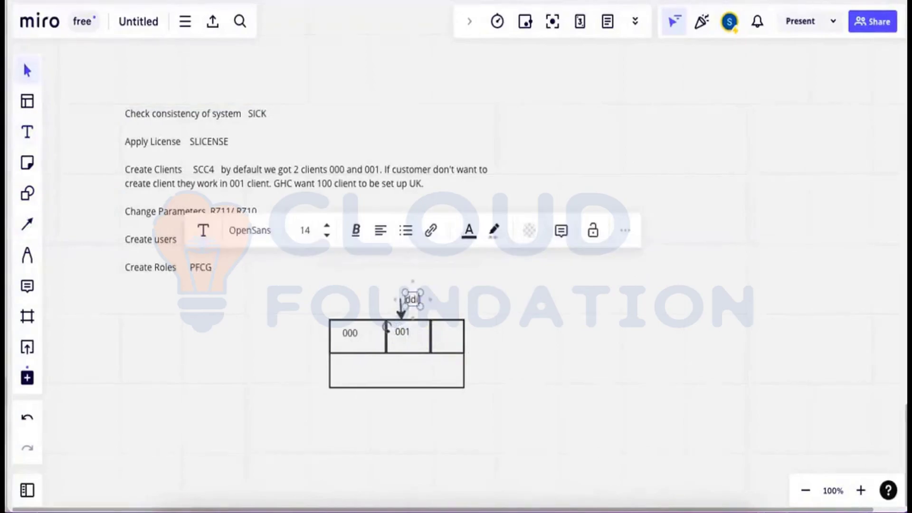
text(c  su01)
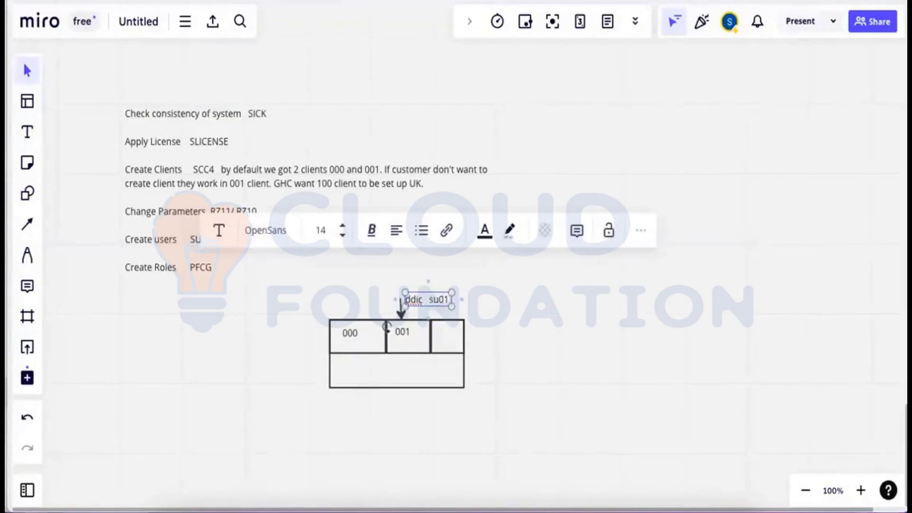
click(28, 132)
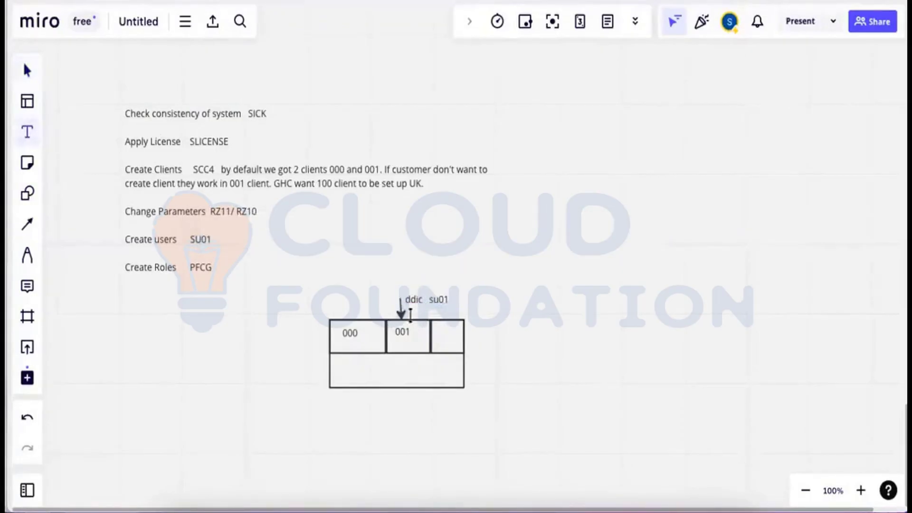
Add the new user's name under the ddic su01 note, '100' in the third box, and reposition the note.
click(411, 316)
text(sanjay)
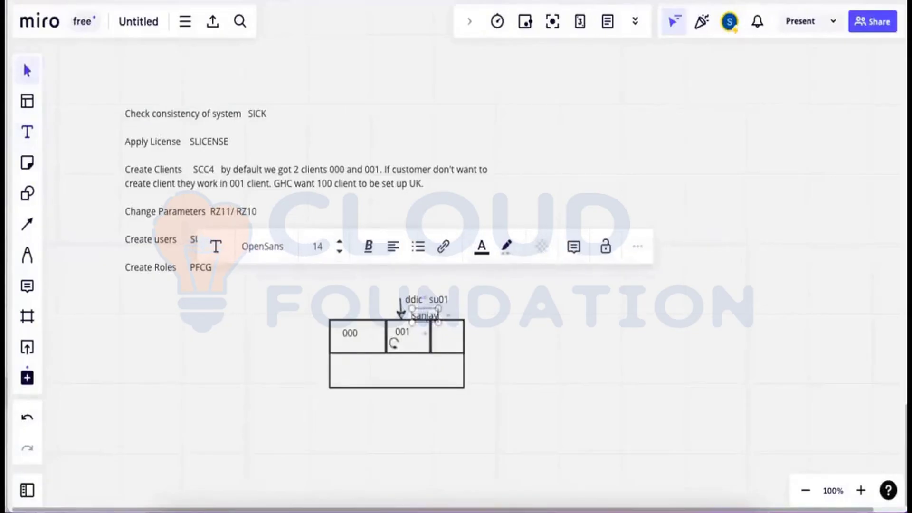
drag(431, 320, 423, 313)
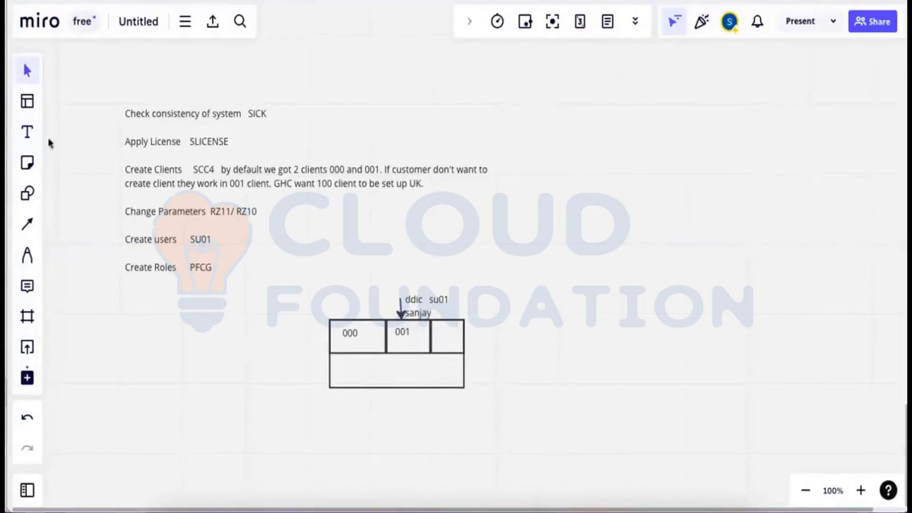
key(t)
click(441, 331)
text(100)
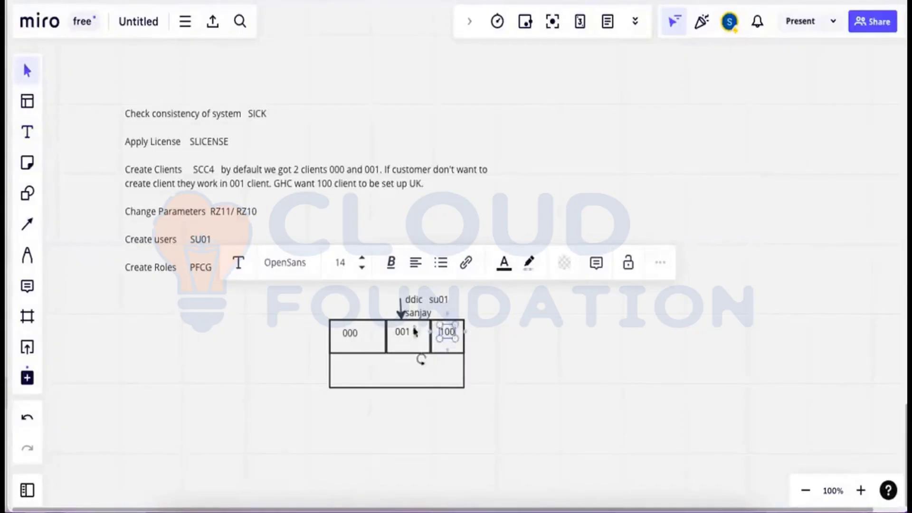
key(Escape)
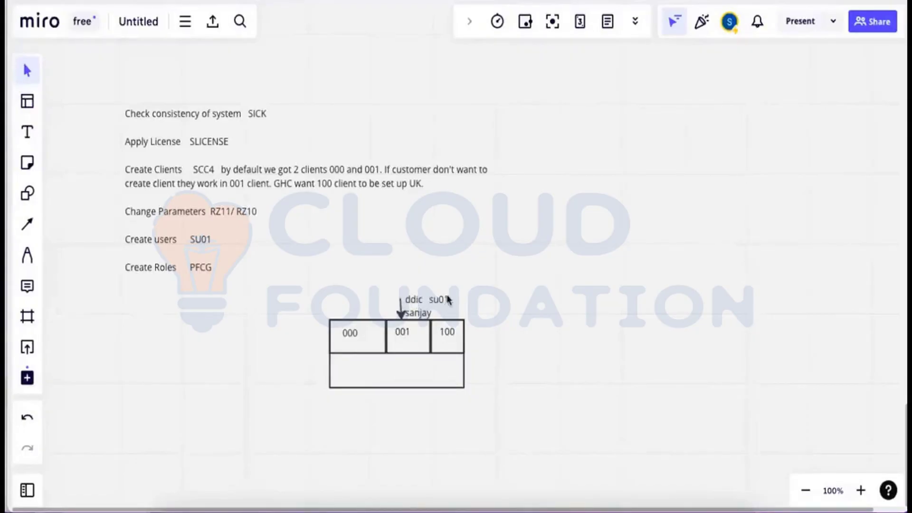
drag(440, 303, 415, 297)
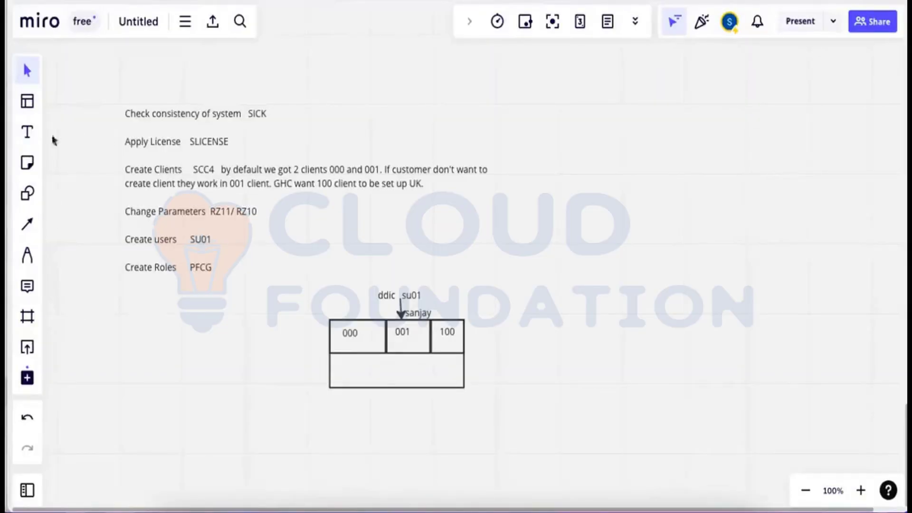
Add a 'client' label to the left of the table.
click(27, 132)
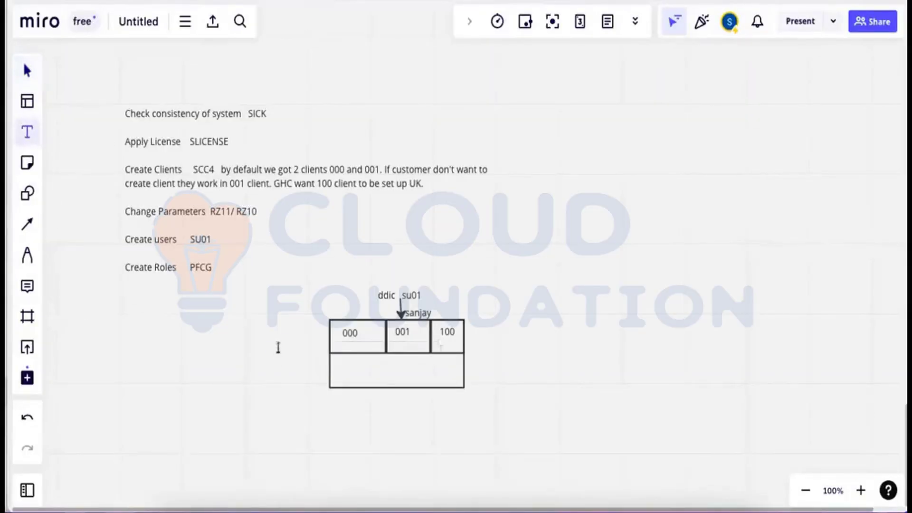
click(277, 347)
text(client)
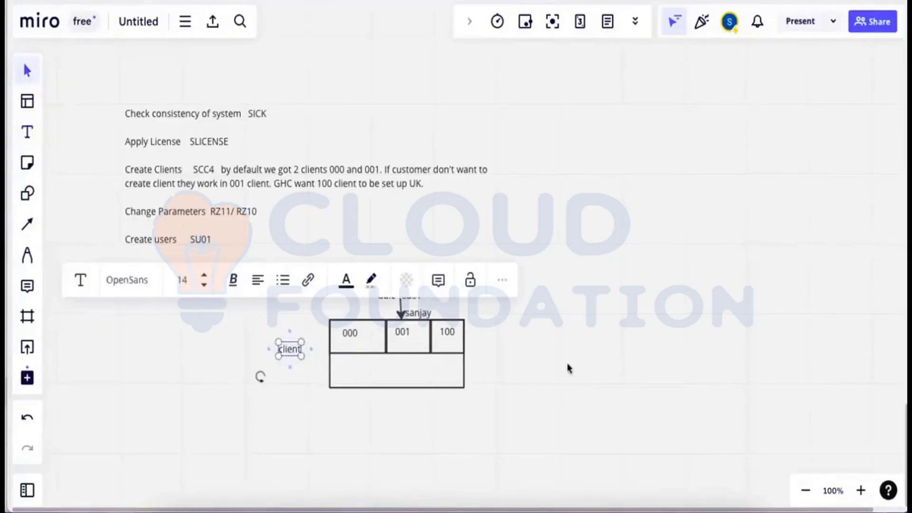
click(568, 369)
click(439, 497)
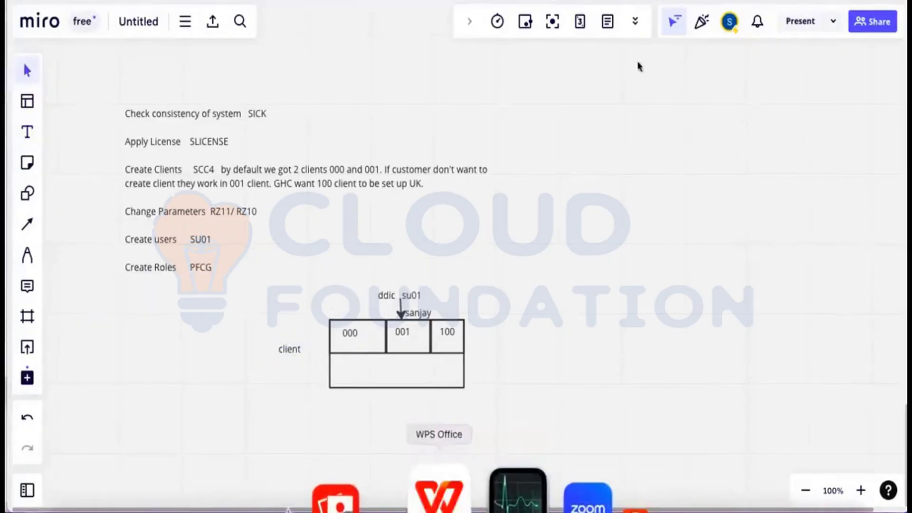
Duplicate the GHC login exercise slide as a new slide 19.
scroll(863, 266, down, 5)
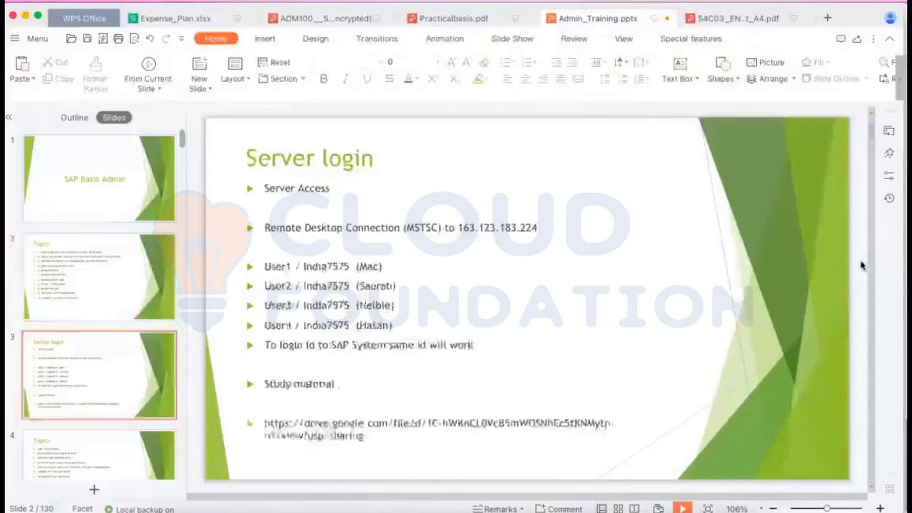
scroll(864, 265, down, 11)
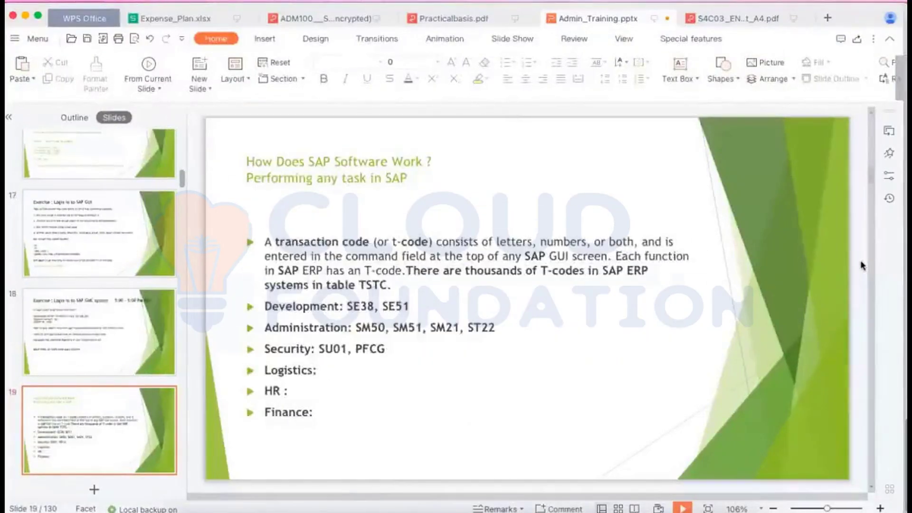
scroll(864, 265, down, 1)
scroll(864, 265, up, 1)
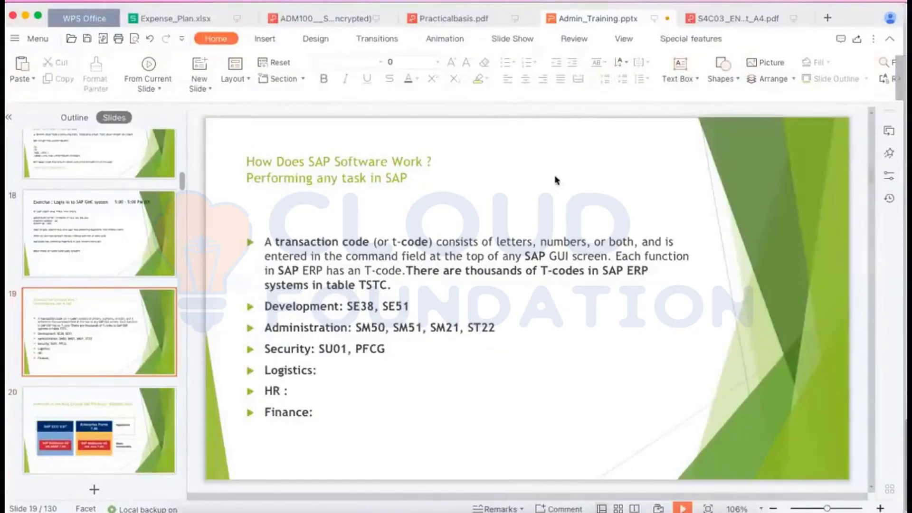
click(695, 220)
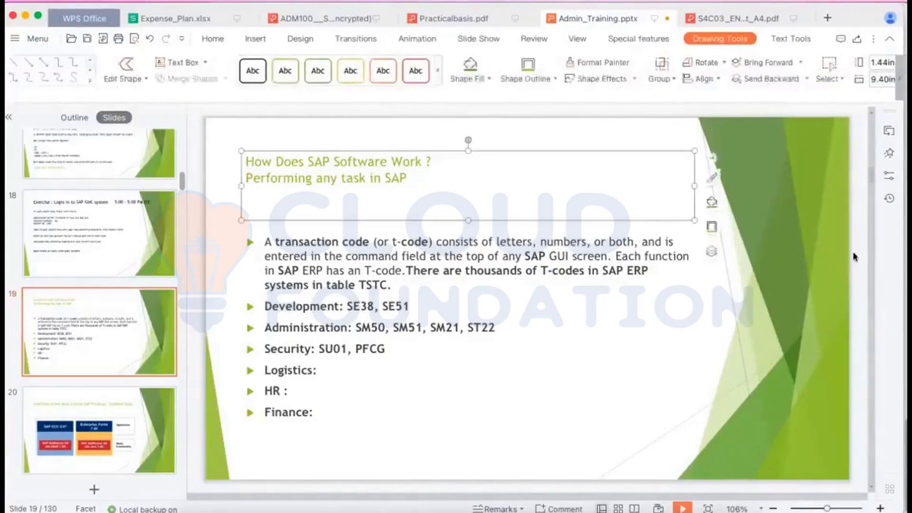
click(841, 251)
scroll(846, 252, up, 1)
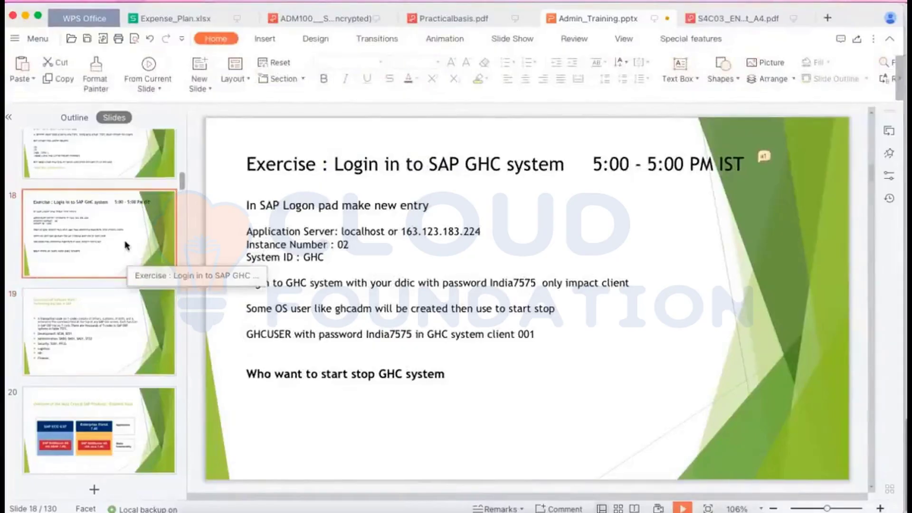
key(super+c)
key(super+v)
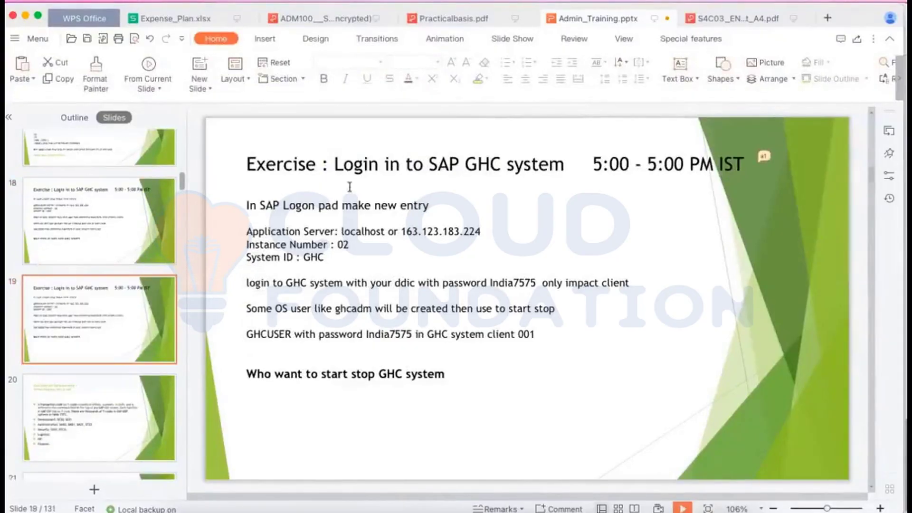
Retitle the copy 'Exercise : Create ABAP user in TRN system'.
drag(335, 165, 742, 157)
key(BackSpace)
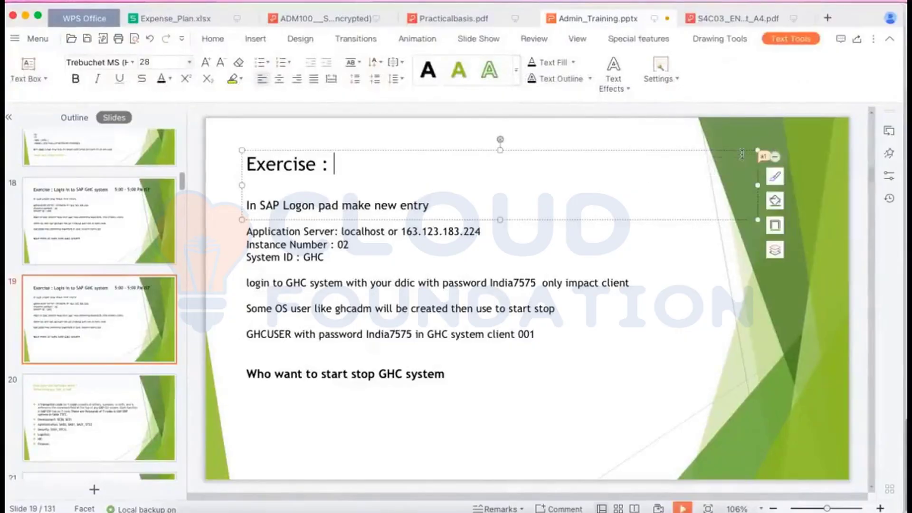
text(Create )
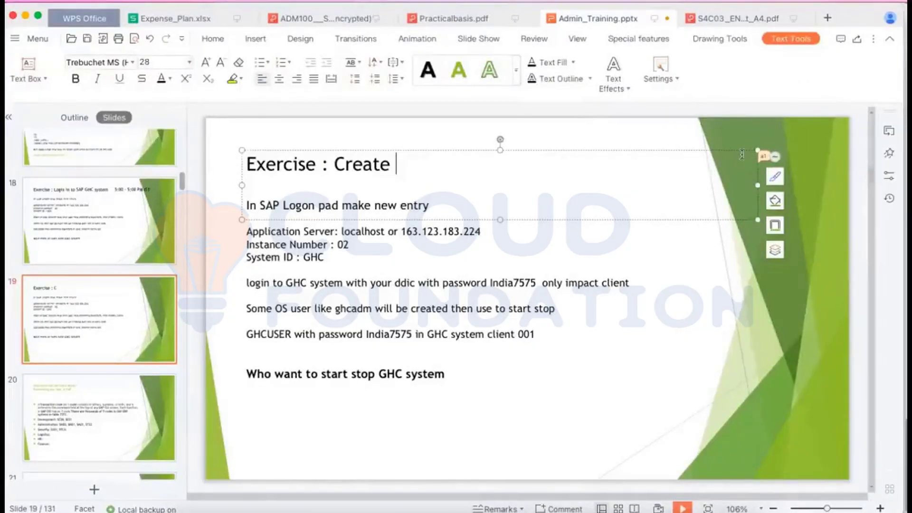
text(ABAP )
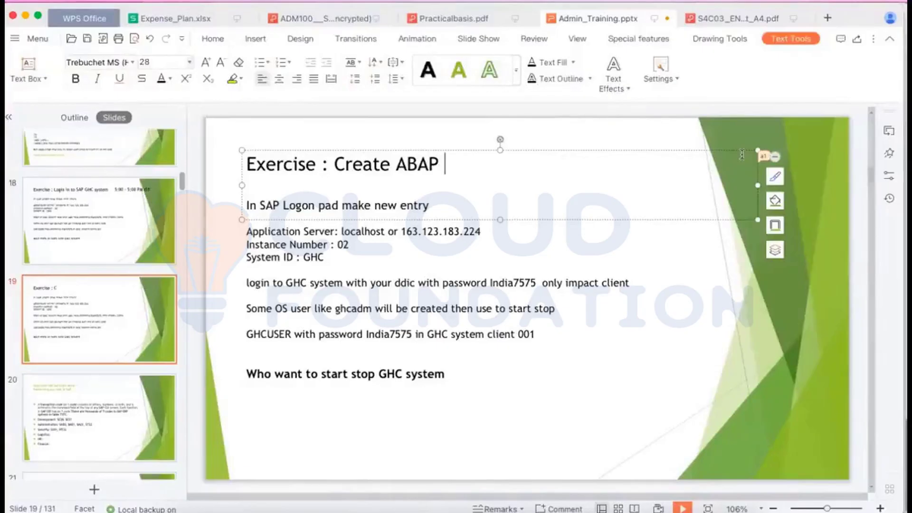
text(user in T)
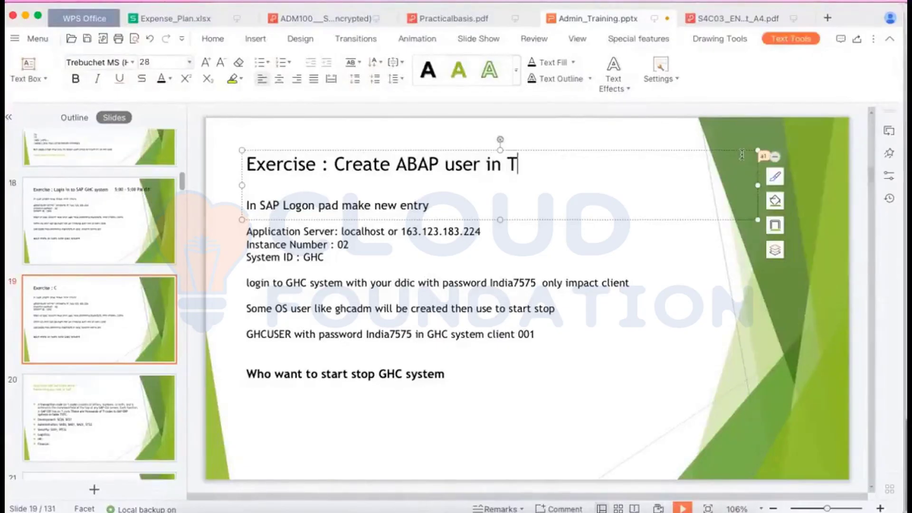
text(RN system)
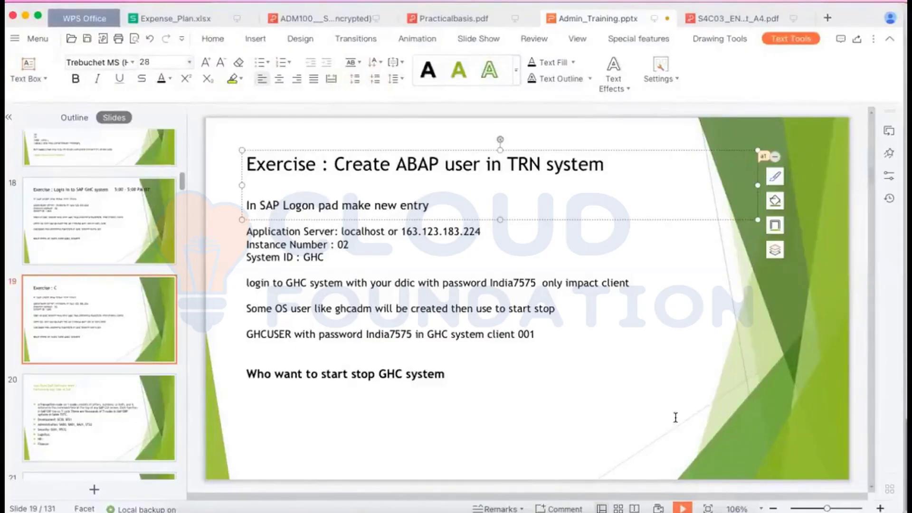
Return to the remote desktop and open a TRN logon screen from SAP Logon 740.
mouse_move(530, 497)
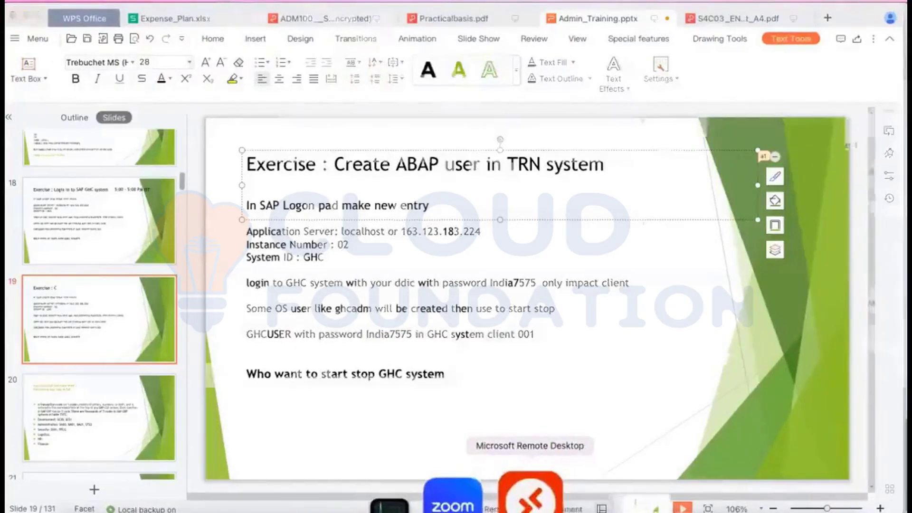
click(531, 496)
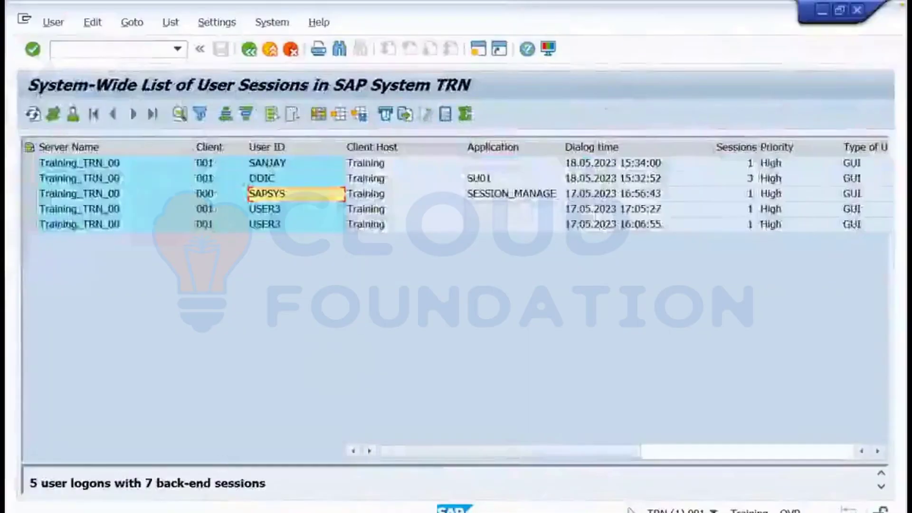
click(315, 512)
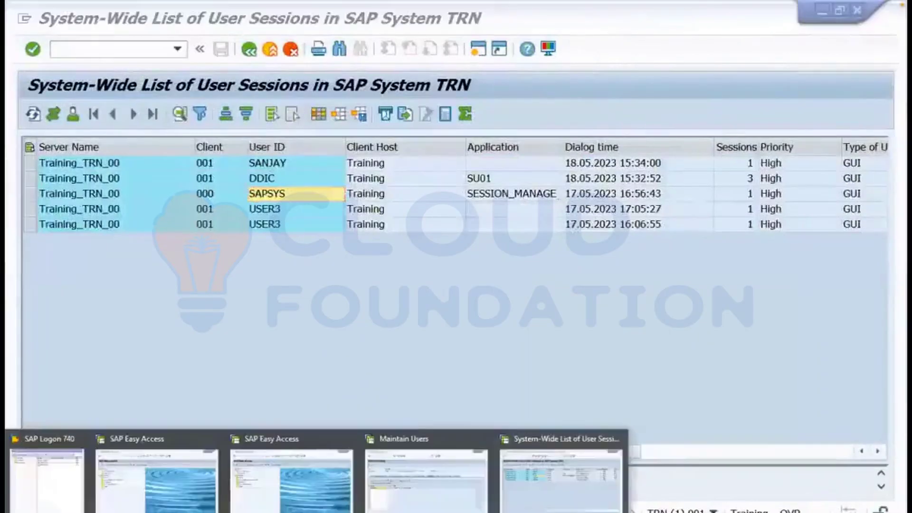
click(56, 469)
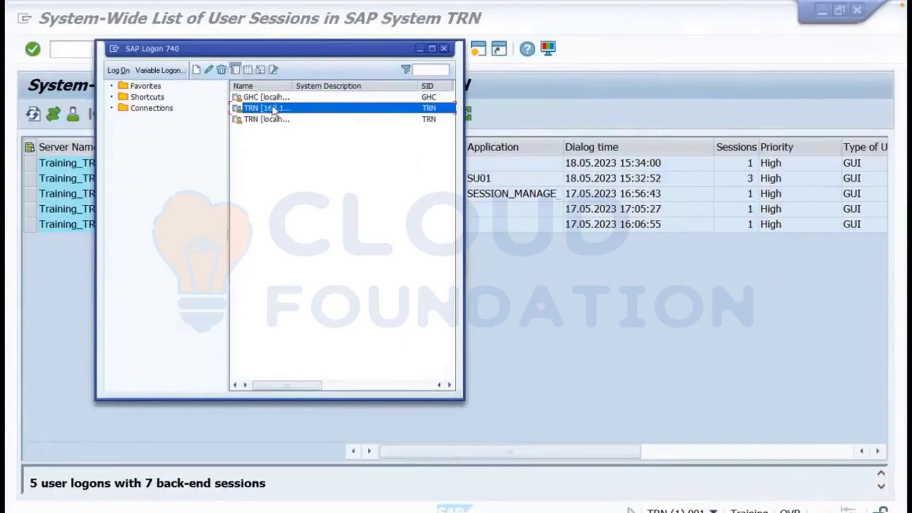
double_click(274, 110)
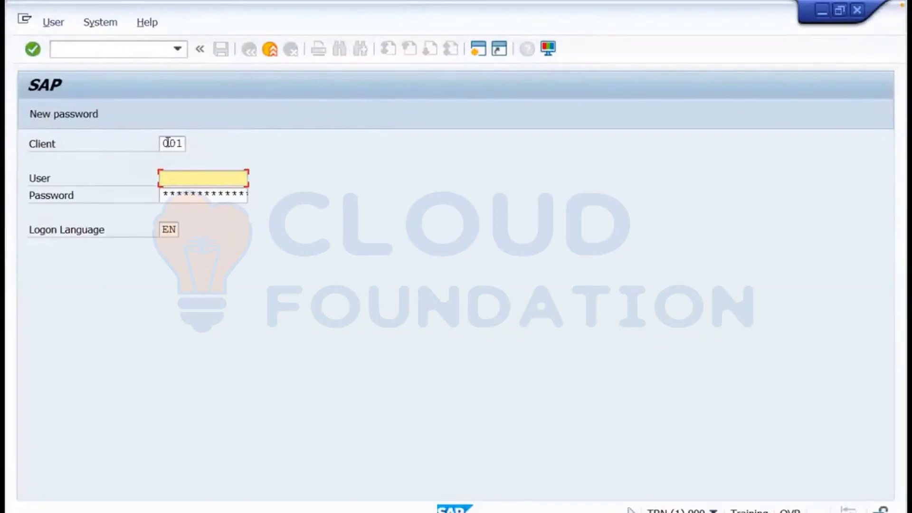
Set the client to 100 and user to sap*, then begin entering the password.
drag(161, 142, 187, 142)
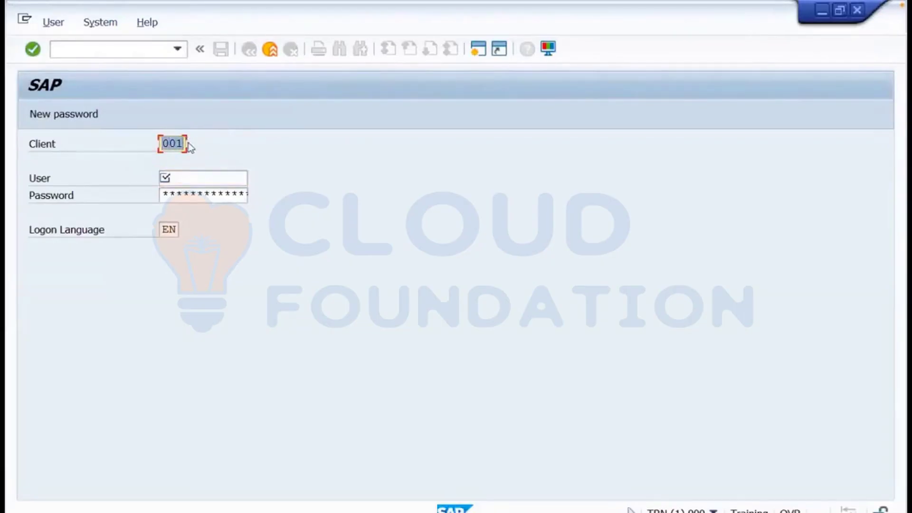
text(100)
click(180, 180)
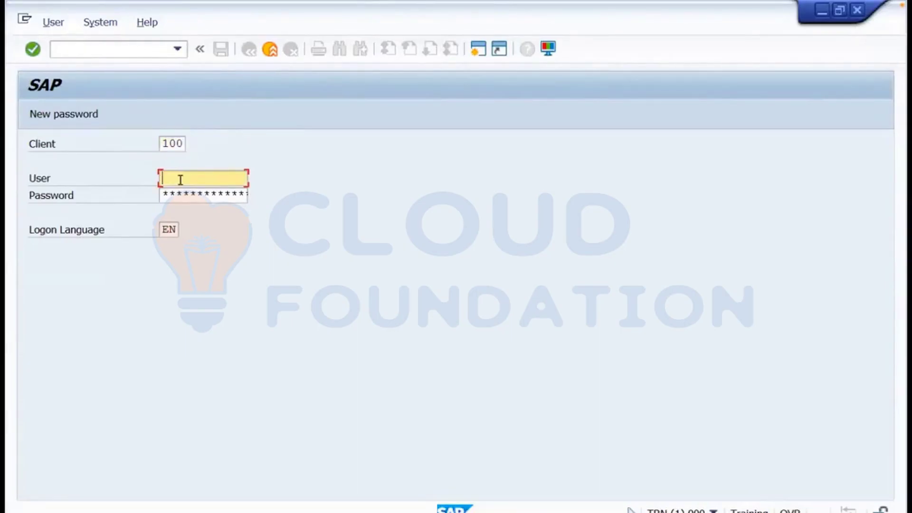
text(sap)
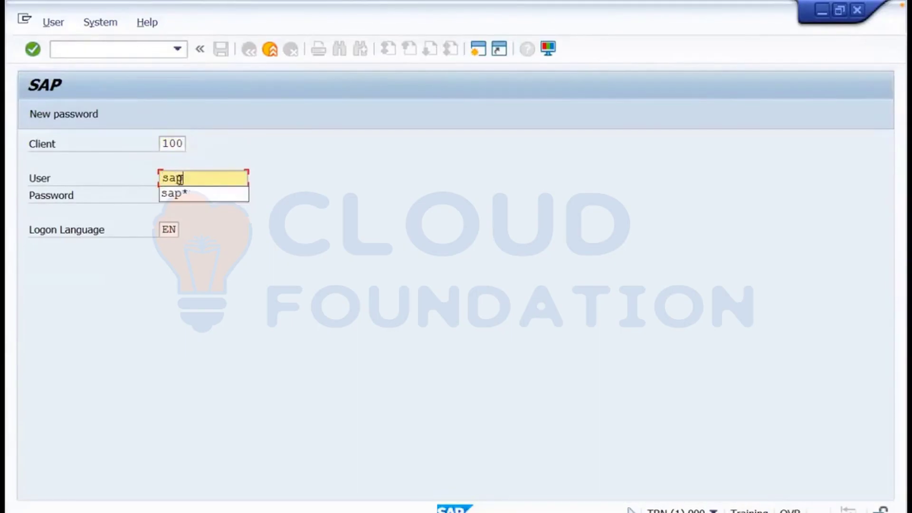
text(*)
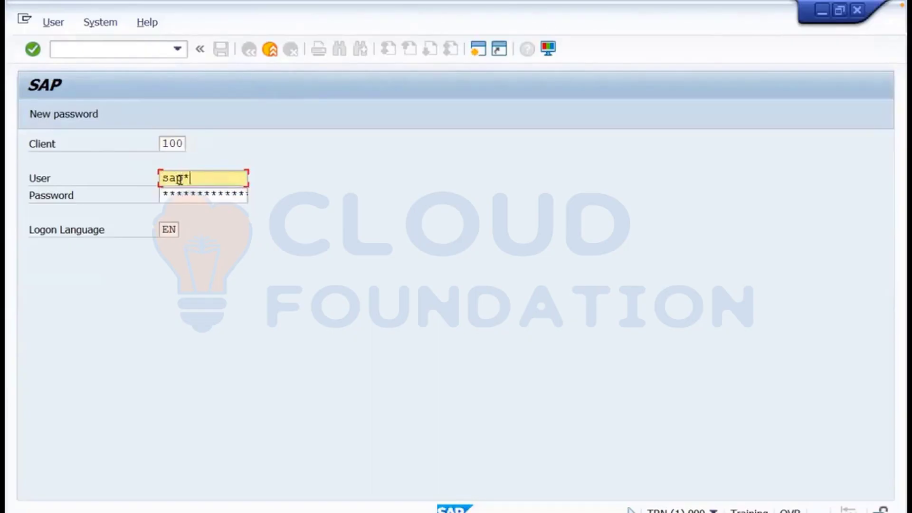
key(Tab)
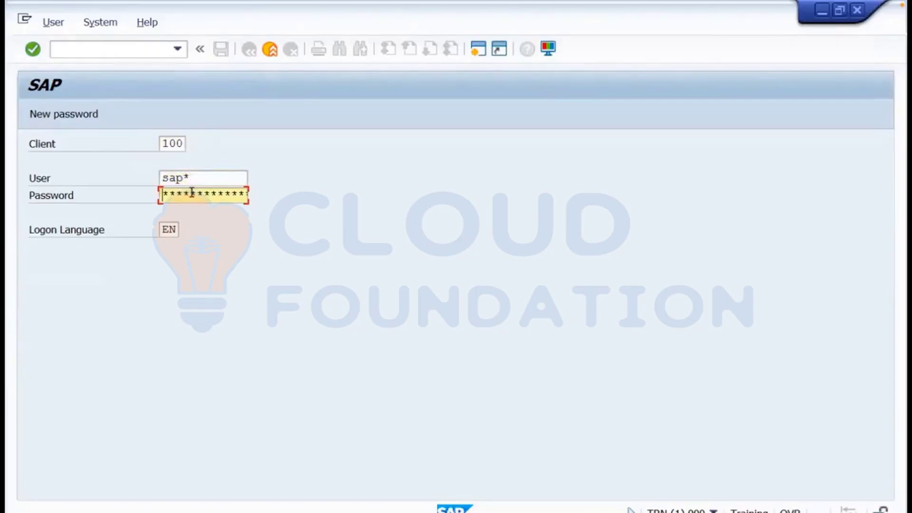
text(pa)
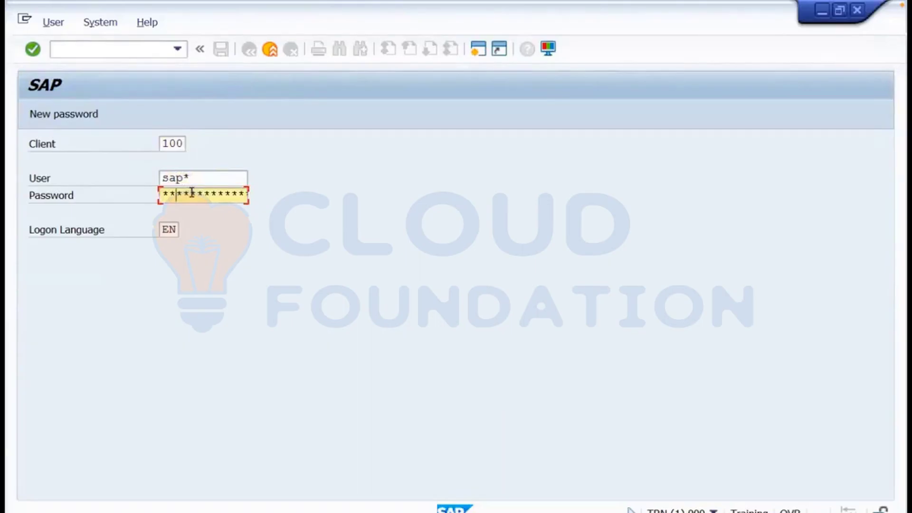
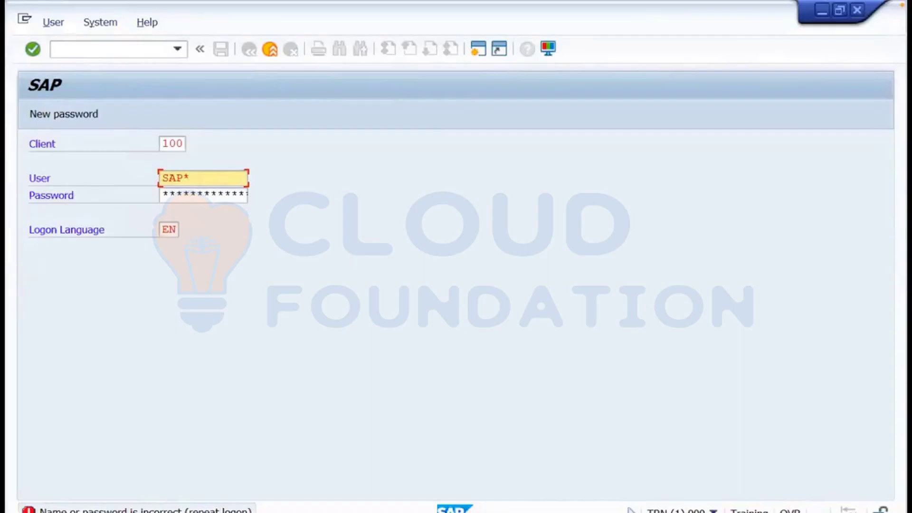
Leave the rejected sap* logon screen by bringing up the open SAP window previews.
click(207, 512)
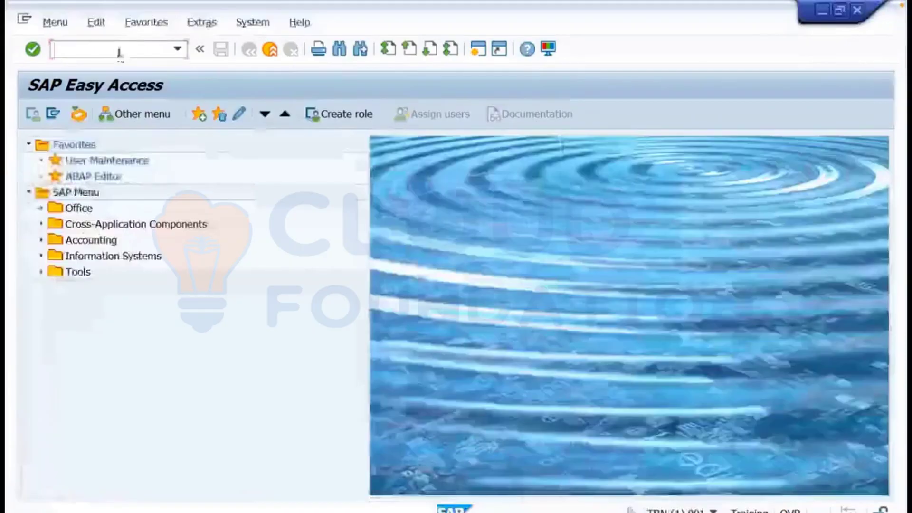
From SAP Easy Access, run RZ10 and import the profiles of all active servers.
click(119, 51)
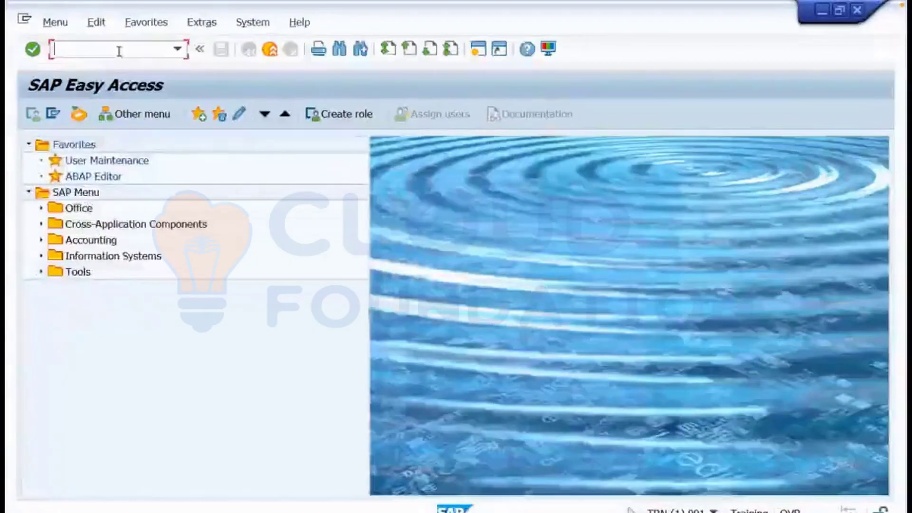
text(rz10)
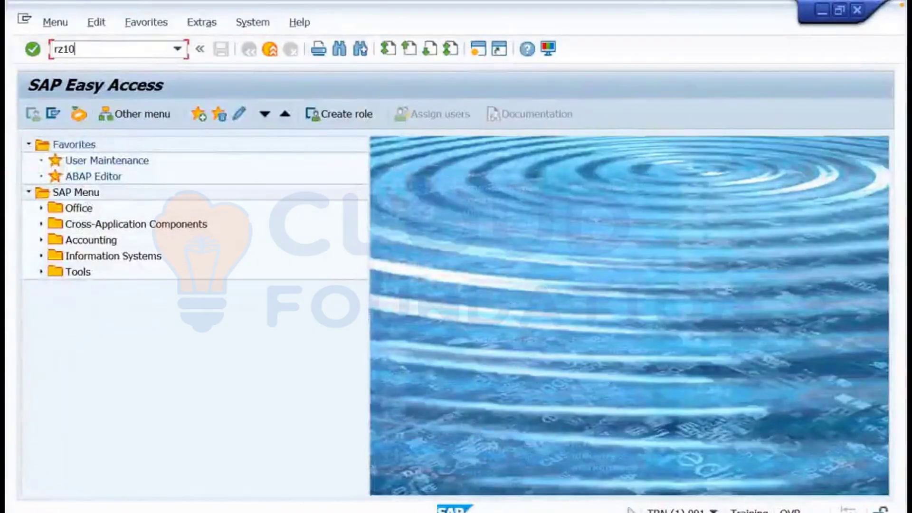
key(Return)
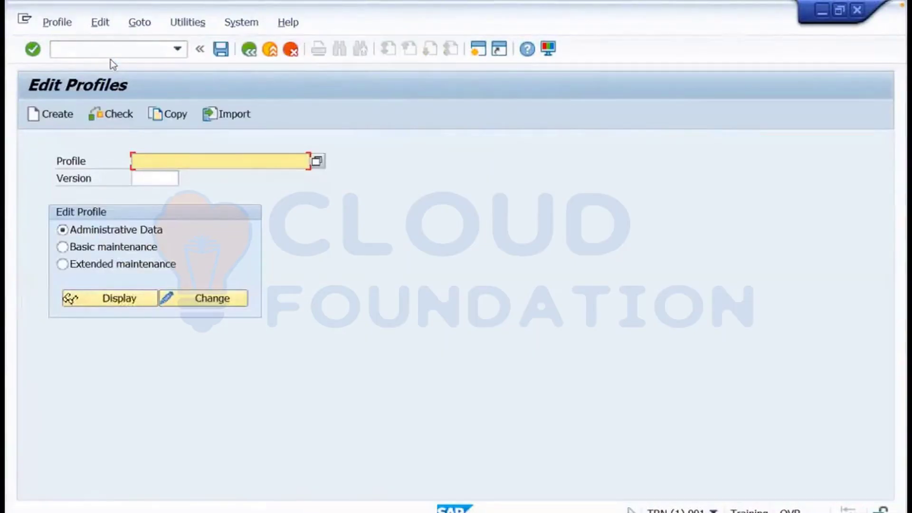
click(189, 23)
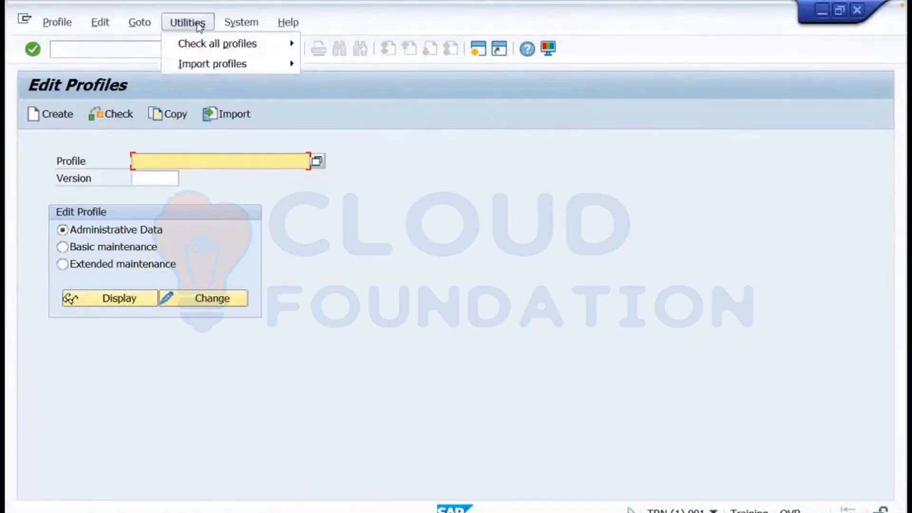
mouse_move(210, 68)
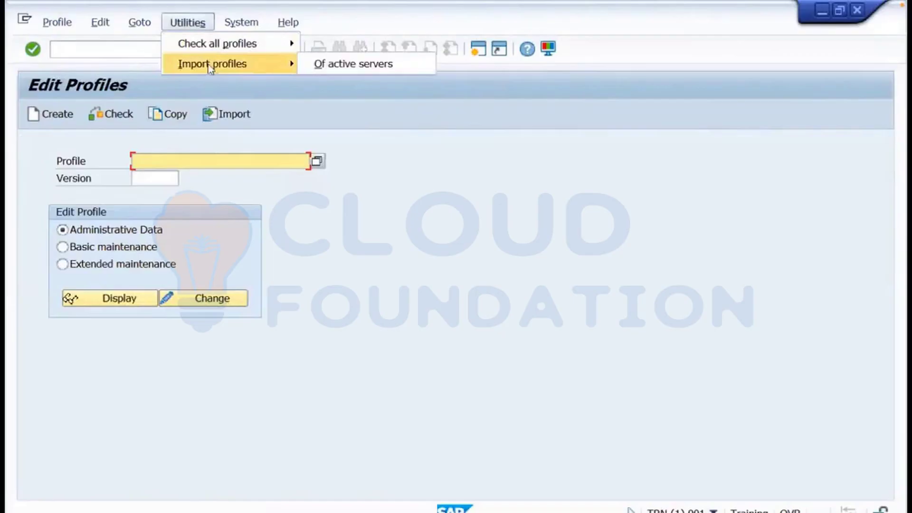
click(319, 65)
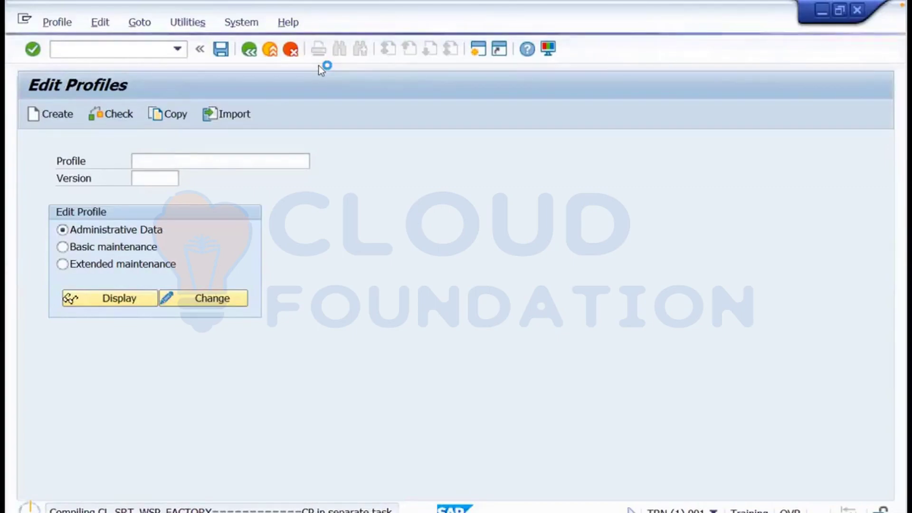
key(ctrl+Left)
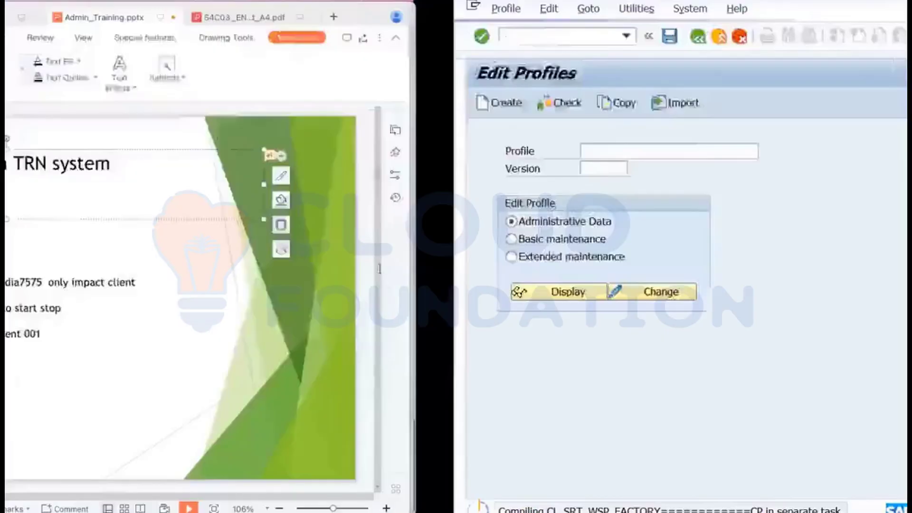
In the Miro notes, tag RZ11 '(Dynamic / No need to restart)' and RZ10 '(Static Parameter)'.
mouse_move(366, 506)
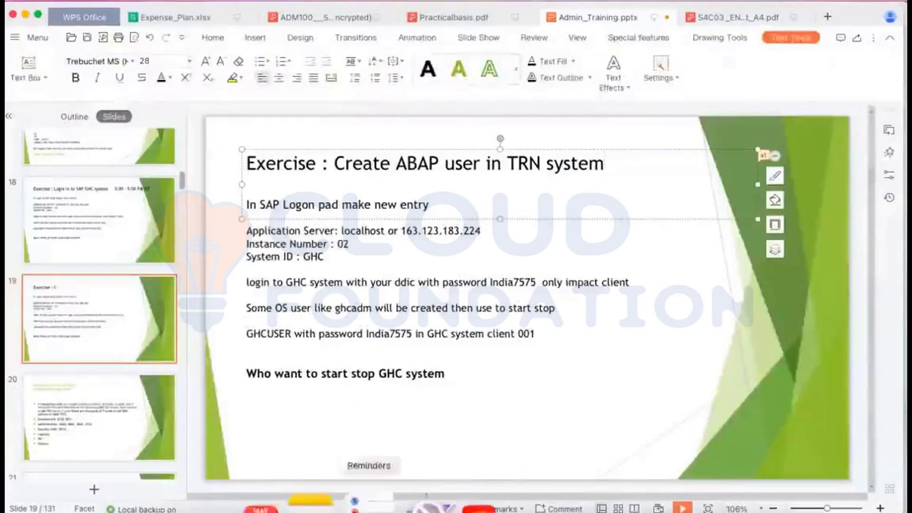
click(237, 494)
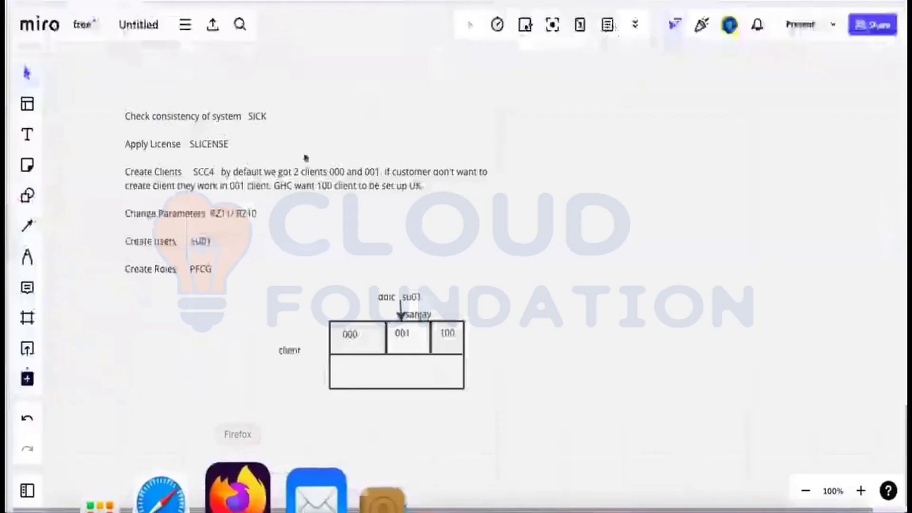
double_click(224, 213)
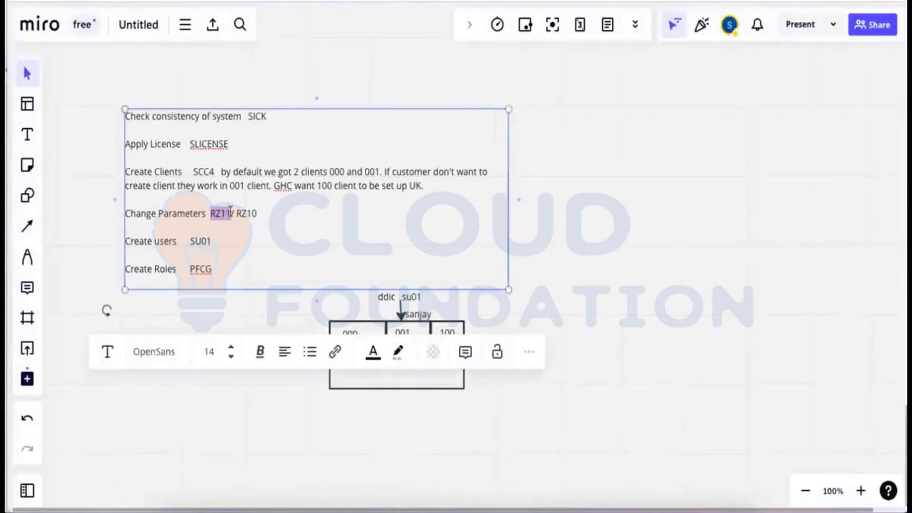
click(231, 213)
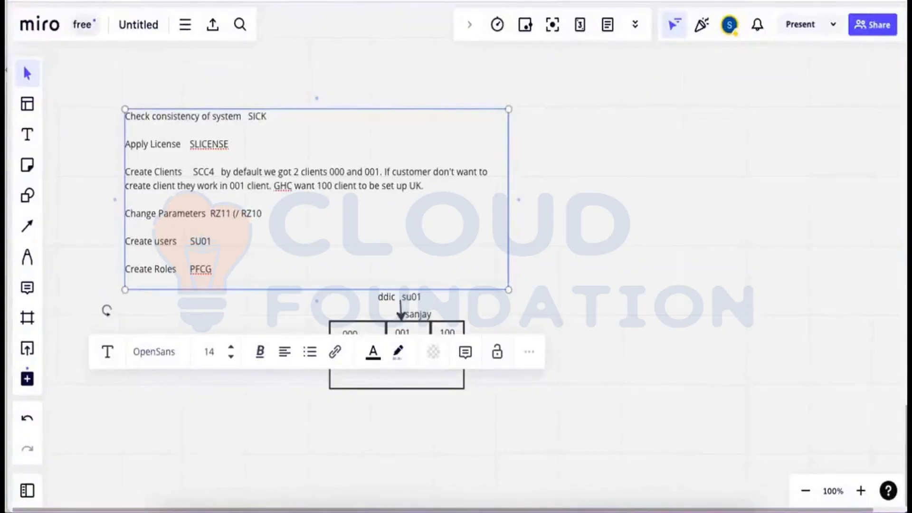
text((Dynami)
text(c)
text( / No )
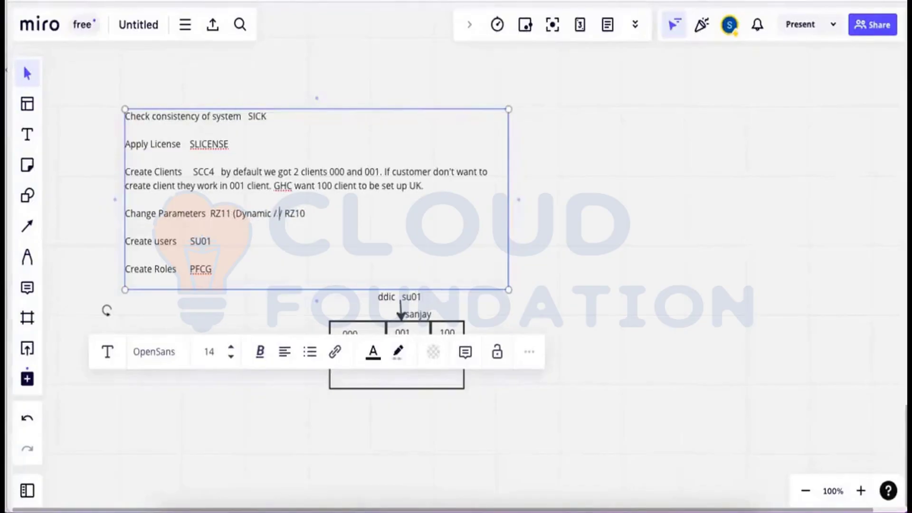
text(need to )
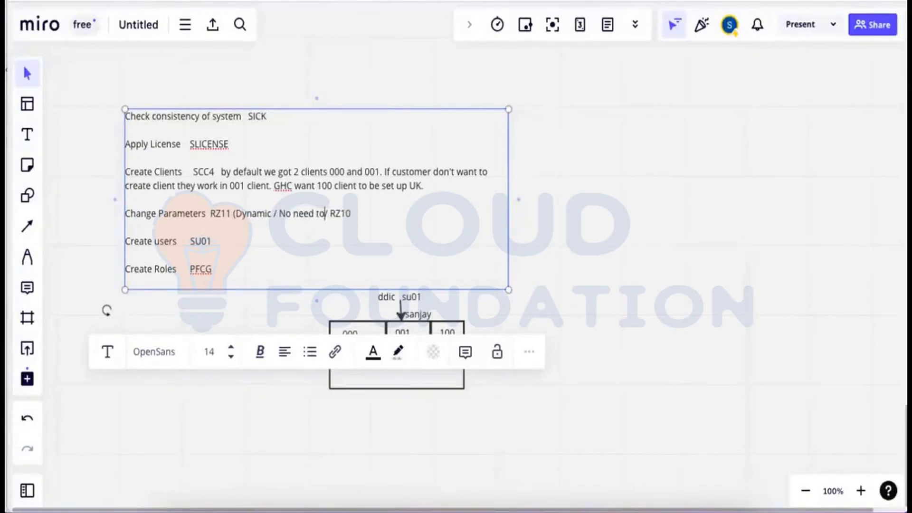
text(restart ))
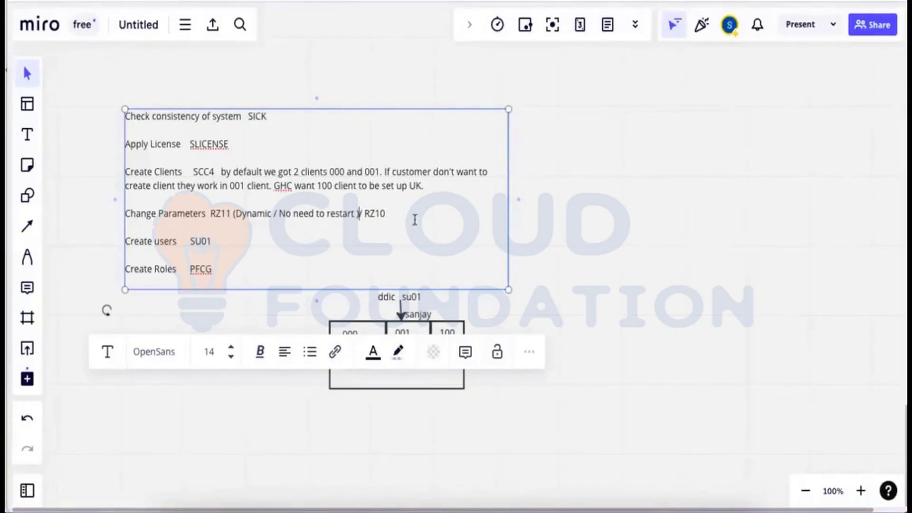
drag(389, 216, 367, 214)
click(390, 215)
text(( Static Parame)
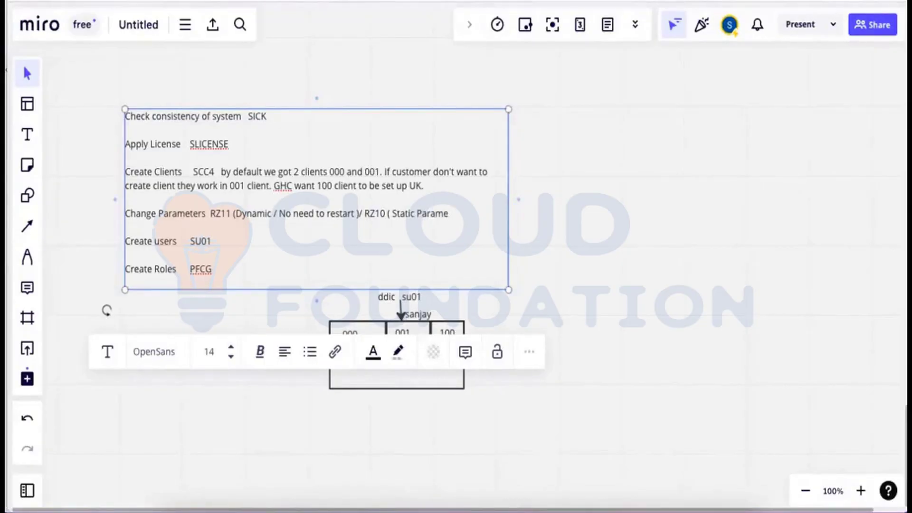
text(ter)
key(super+Tab)
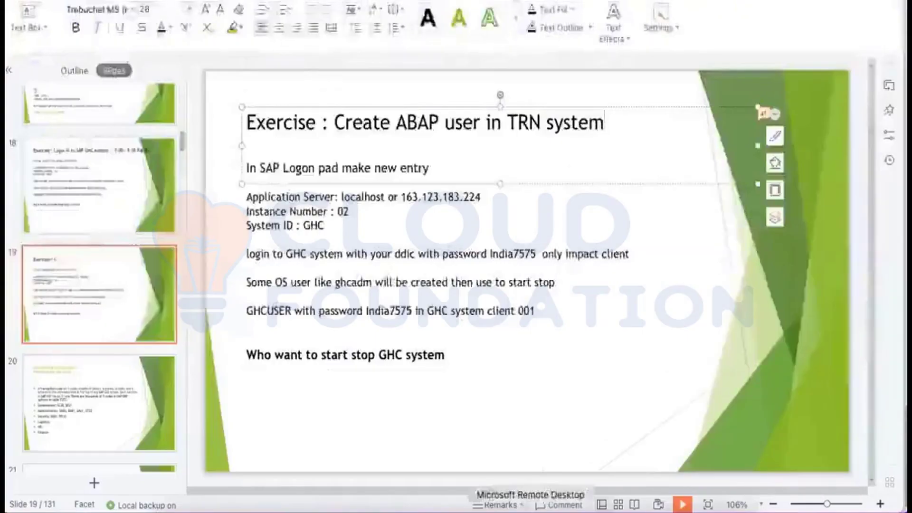
Check the SAP profile import progress in the remote session, then return to the Miro board.
click(523, 493)
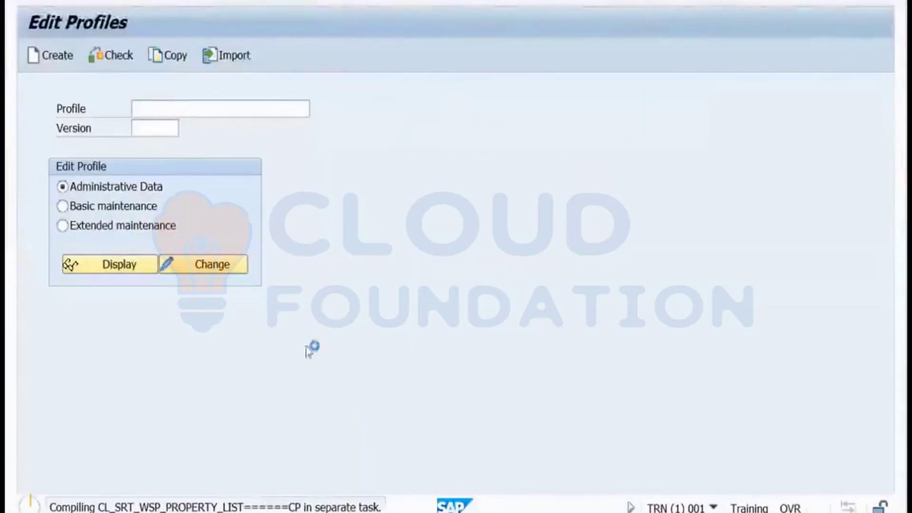
key(super+Tab)
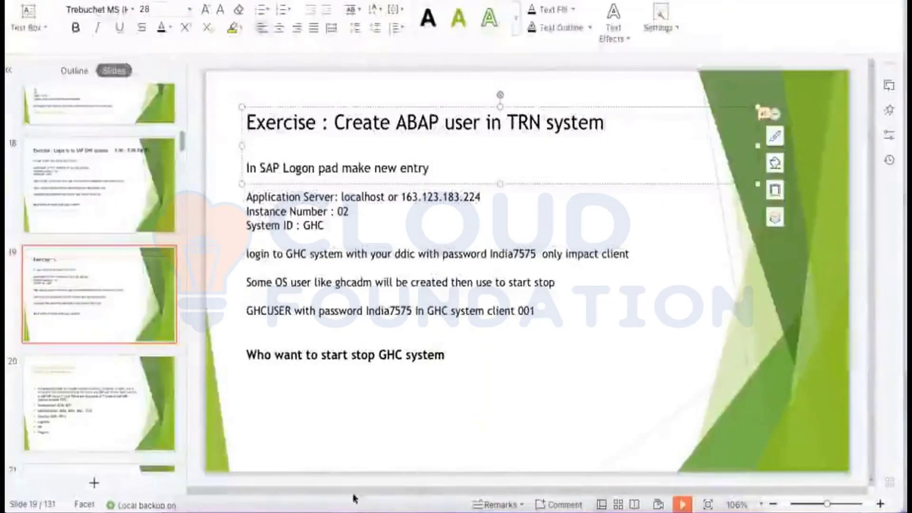
click(240, 490)
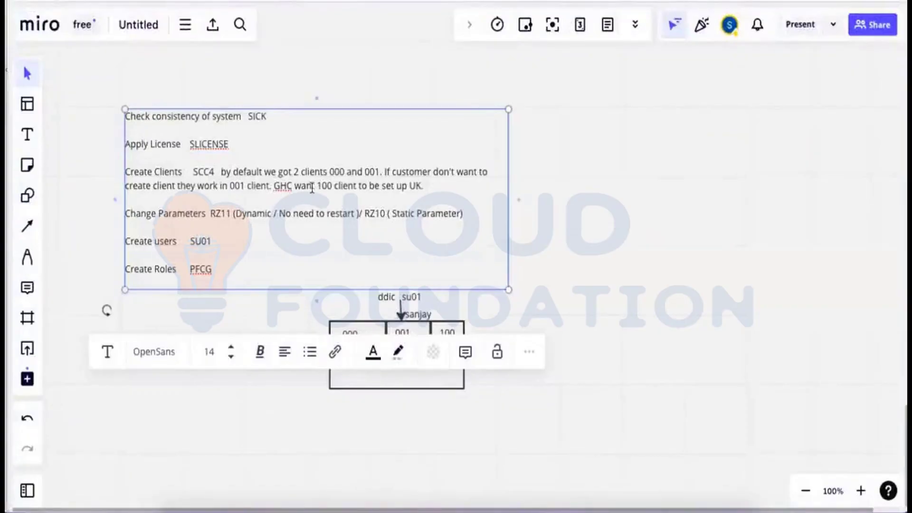
click(431, 186)
key(Return)
key(Return)
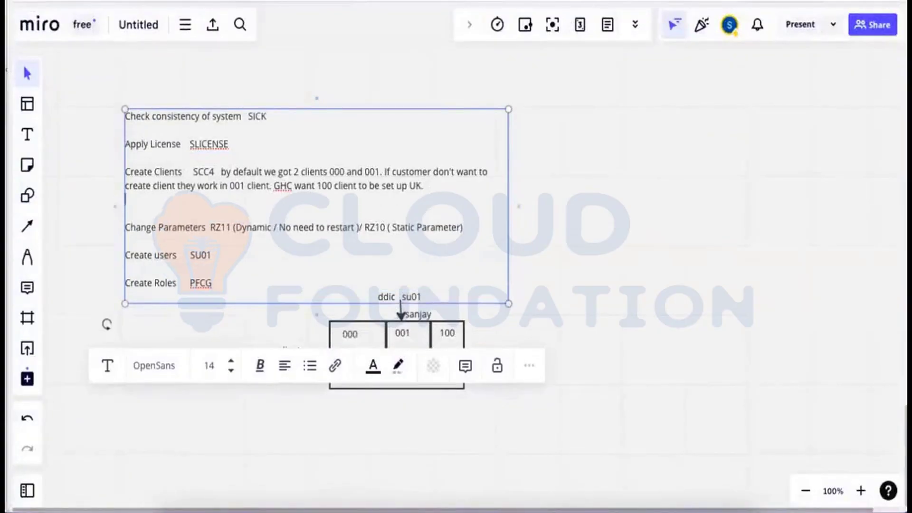
text(T)
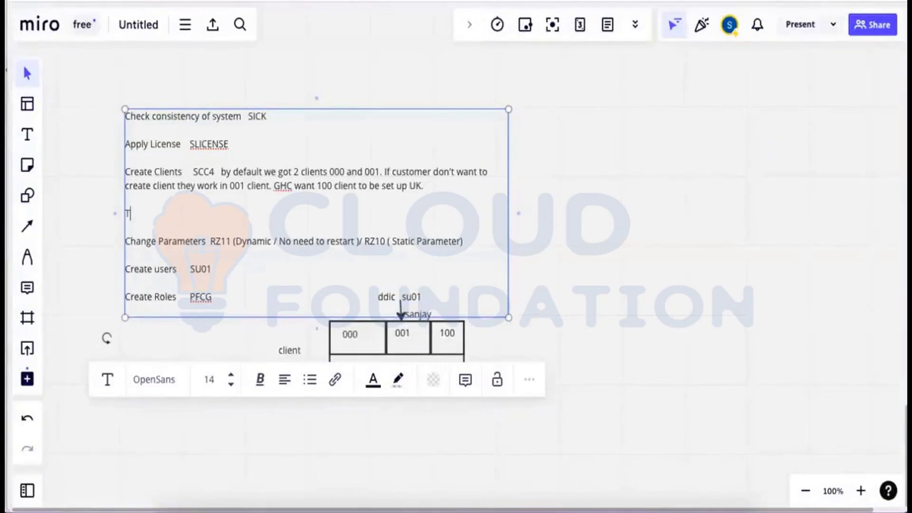
text(o login in to new )
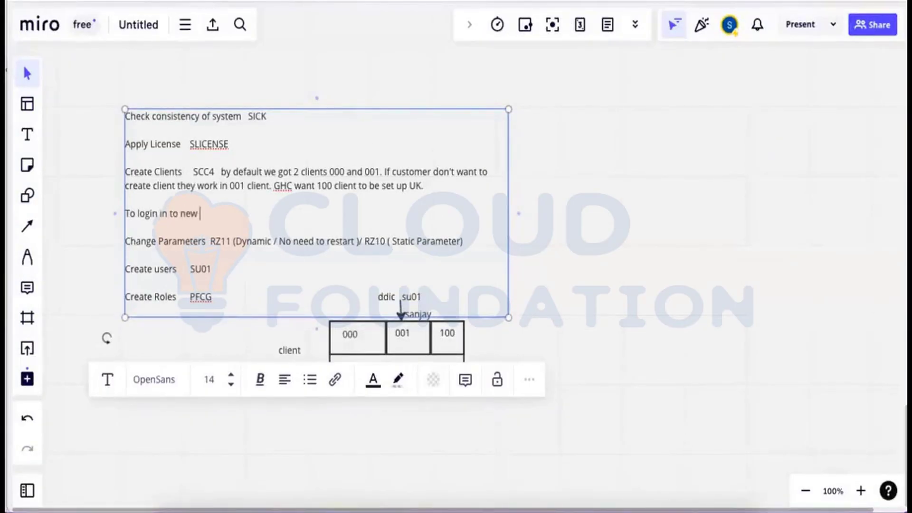
text(client using user sap)
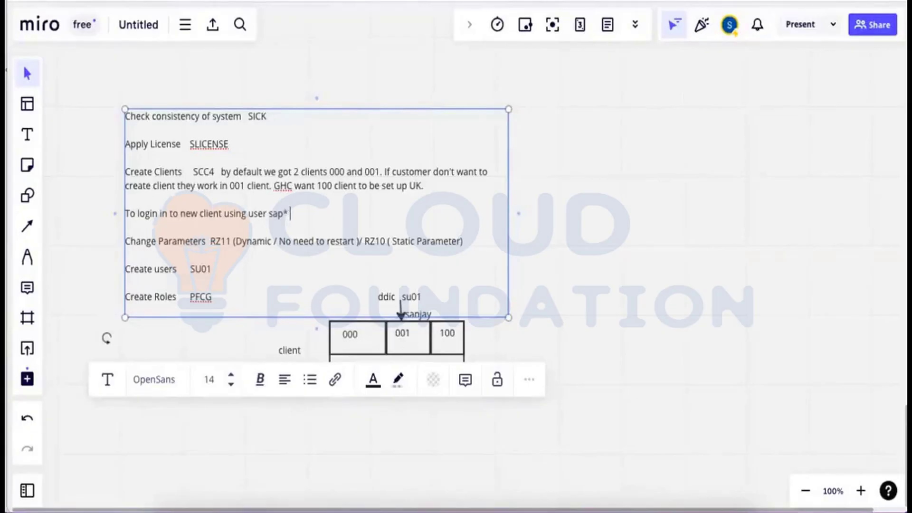
text(* and)
key(BackSpace)
text(assword pass)
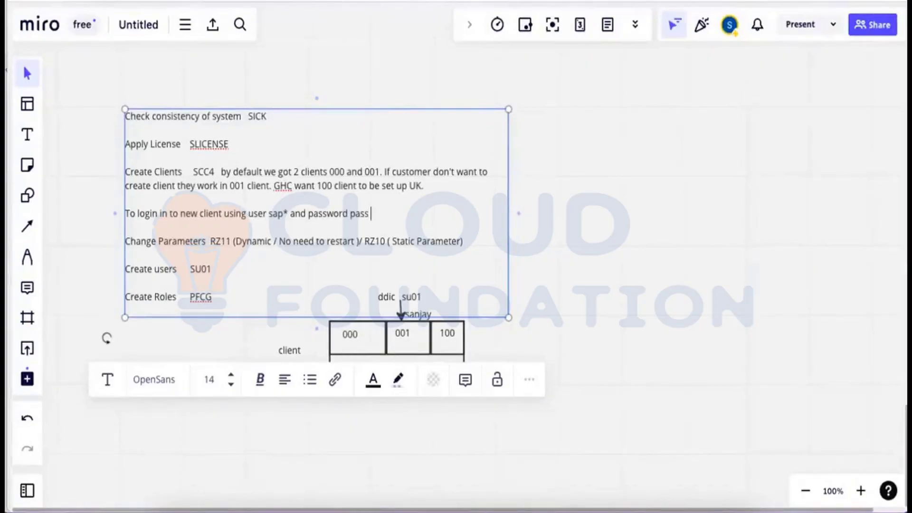
text(but parameter)
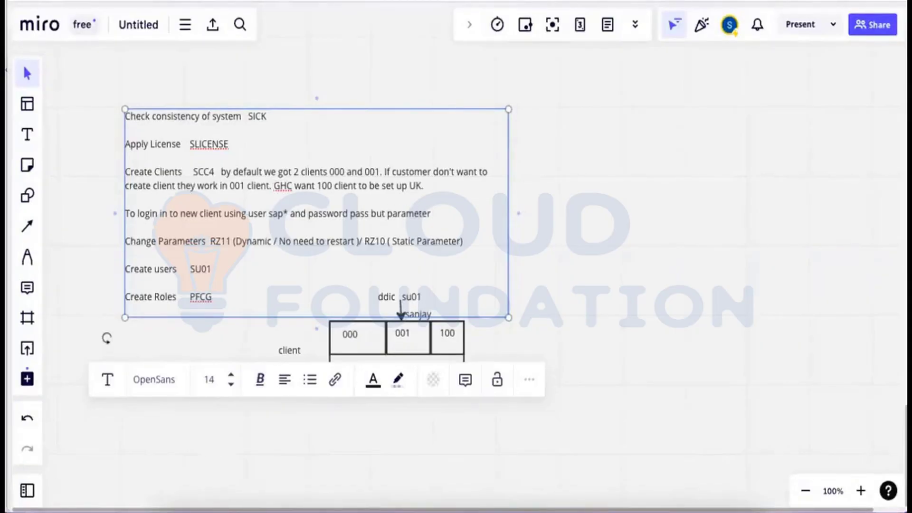
key(Return)
text(nd password pass but parameter )
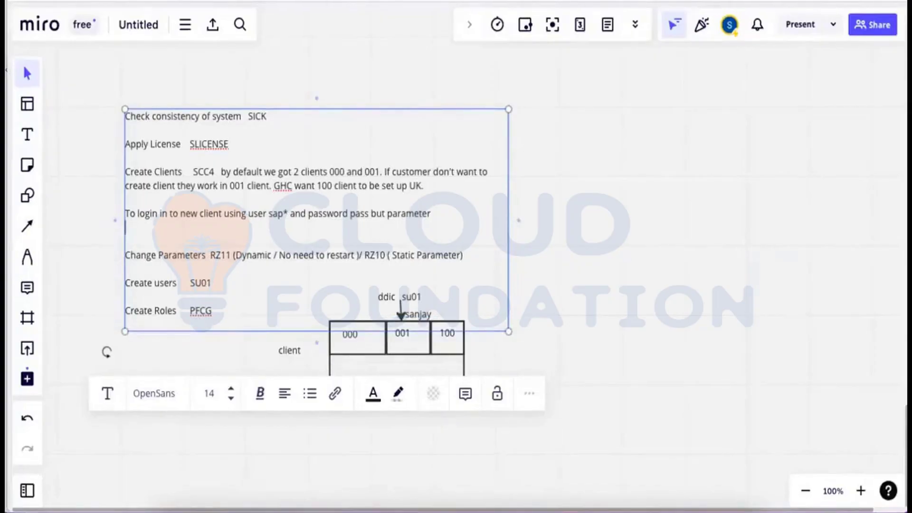
text(login/no_automatic)
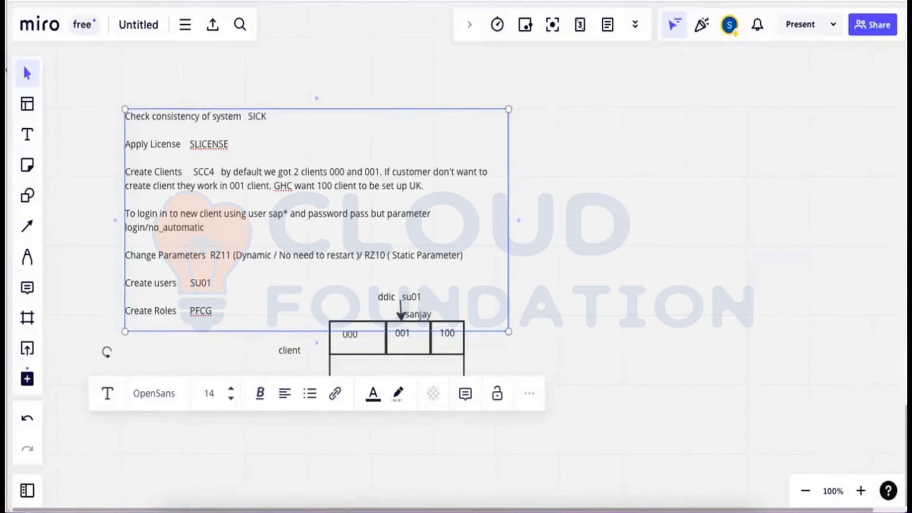
text(_user_sapstar shoulb)
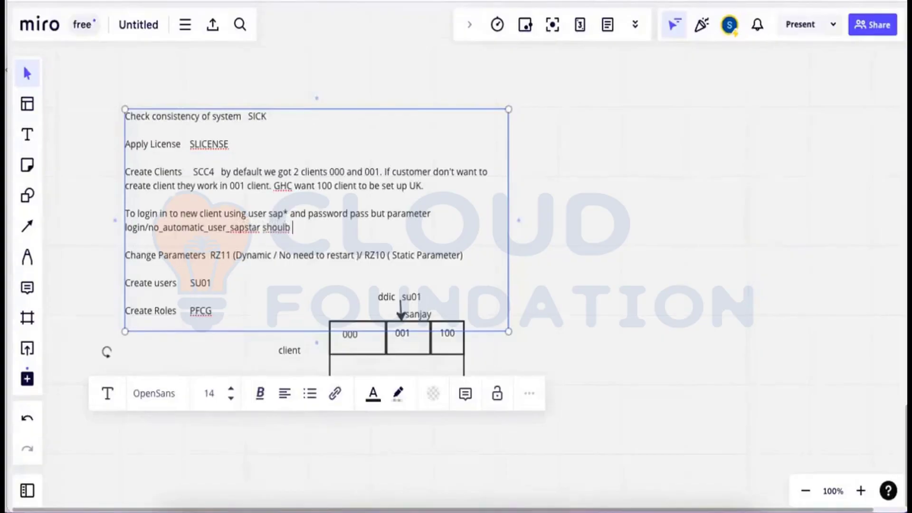
key(BackSpace)
text(d be disable)
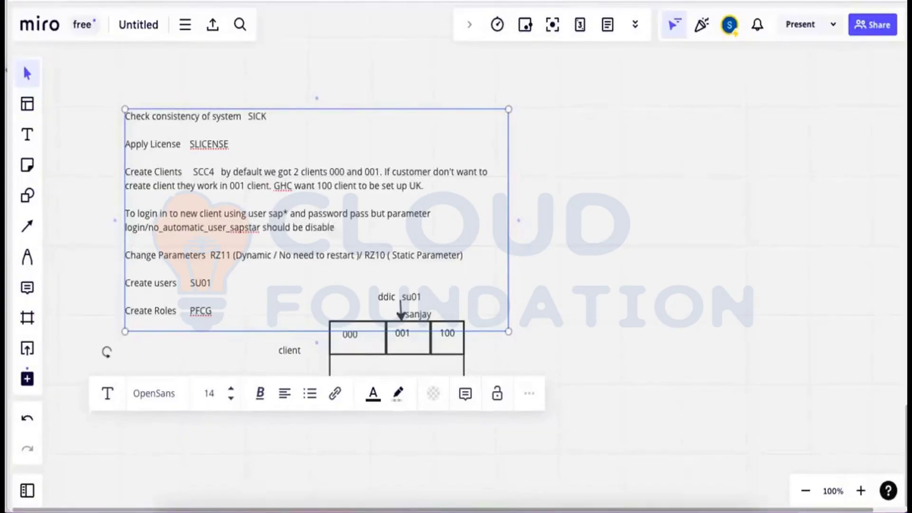
text(d)
Highlight the parameter name, finish editing, and screenshot the notes and client diagram area.
key(ctrl+shift+Left)
key(ctrl+shift+Left)
key(ctrl+shift+Left)
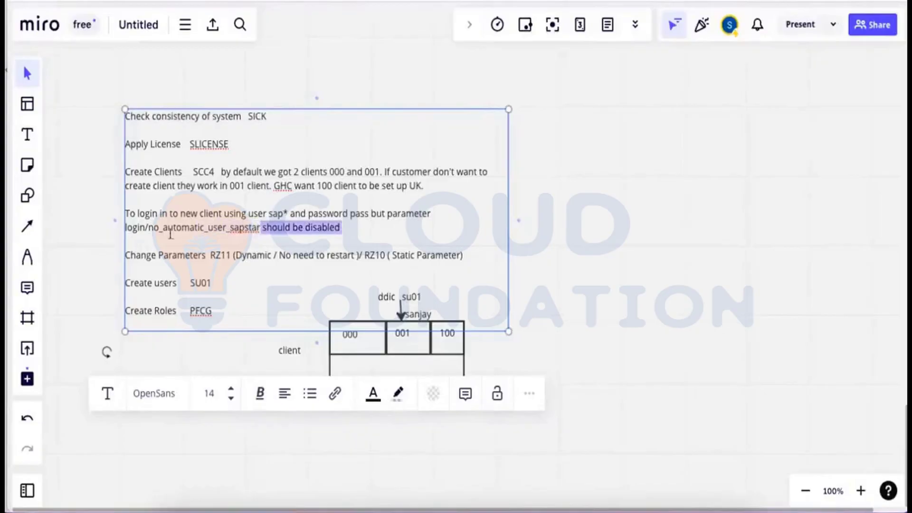
shift+click(137, 231)
shift+click(126, 230)
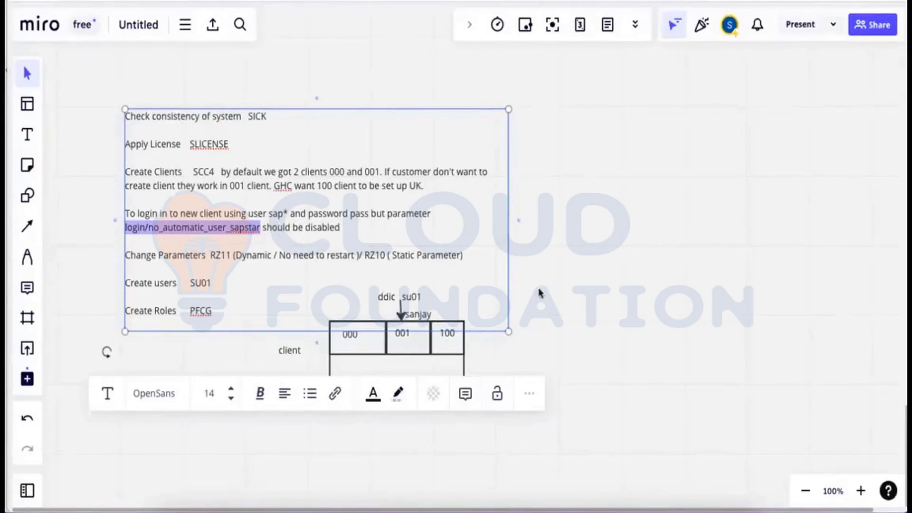
click(425, 359)
mouse_move(424, 358)
mouse_down()
mouse_move(422, 372)
mouse_move(423, 358)
mouse_up()
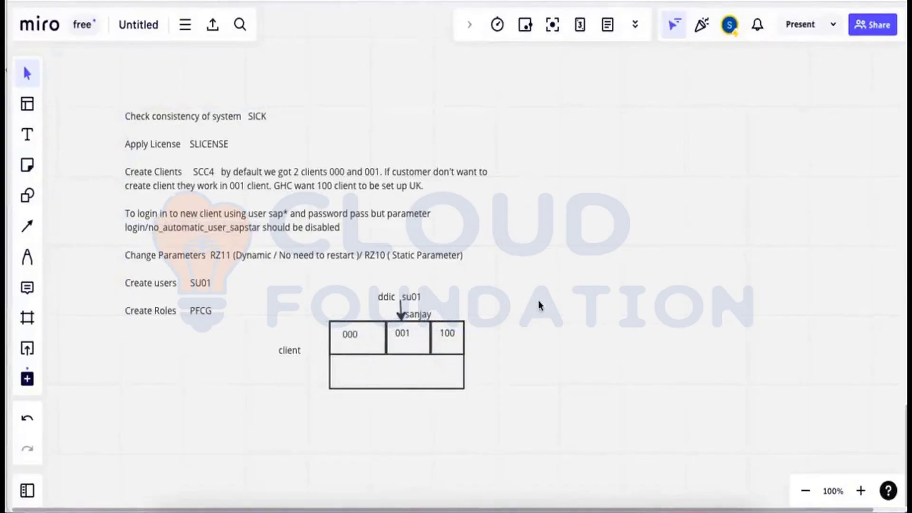
key(super+shift+4)
drag(114, 98, 503, 405)
Load the DEFAULT profile, version 000001, in Edit Profiles with extended maintenance selected.
click(521, 494)
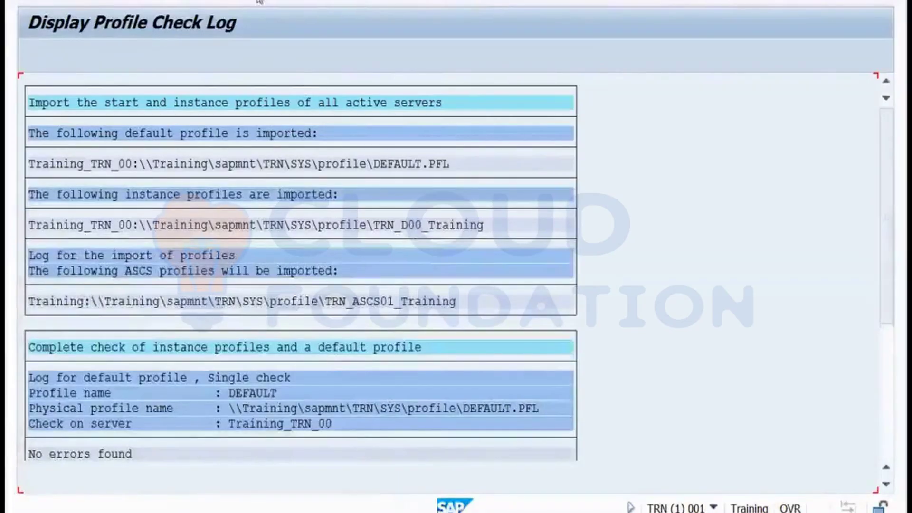
key(F3)
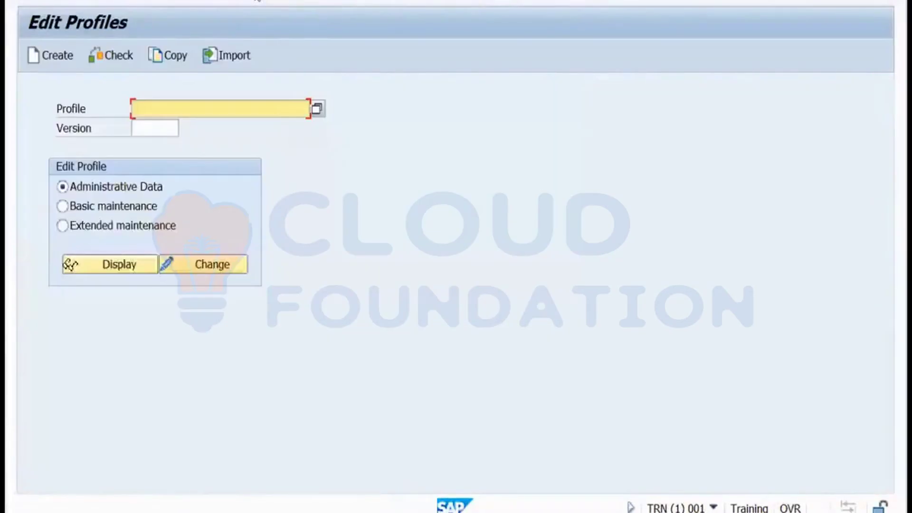
click(317, 108)
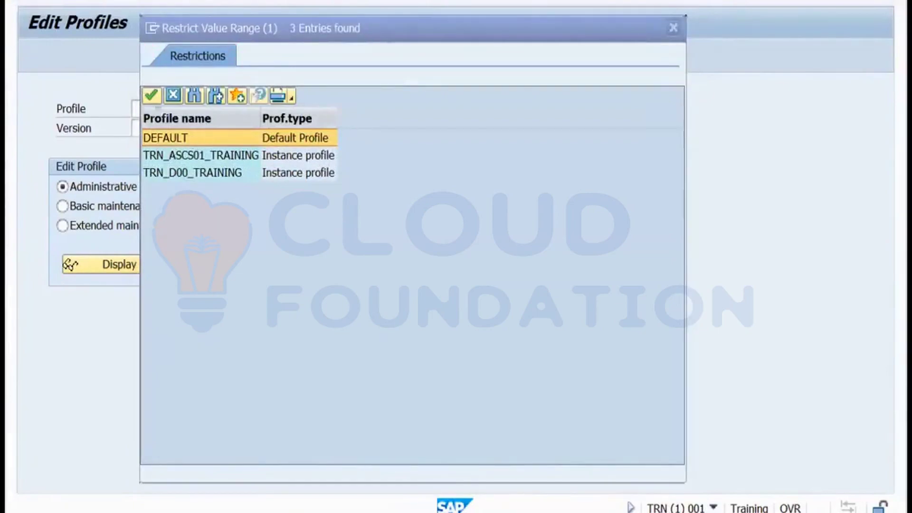
click(151, 95)
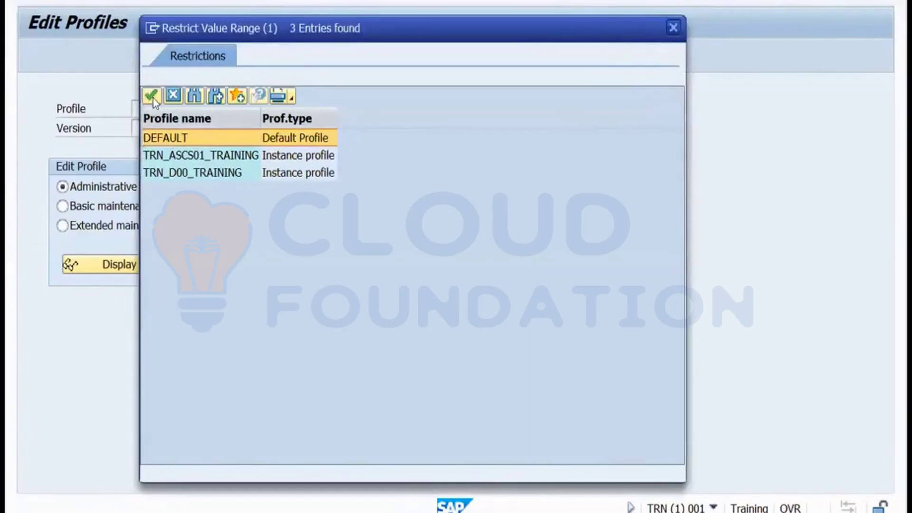
double_click(161, 138)
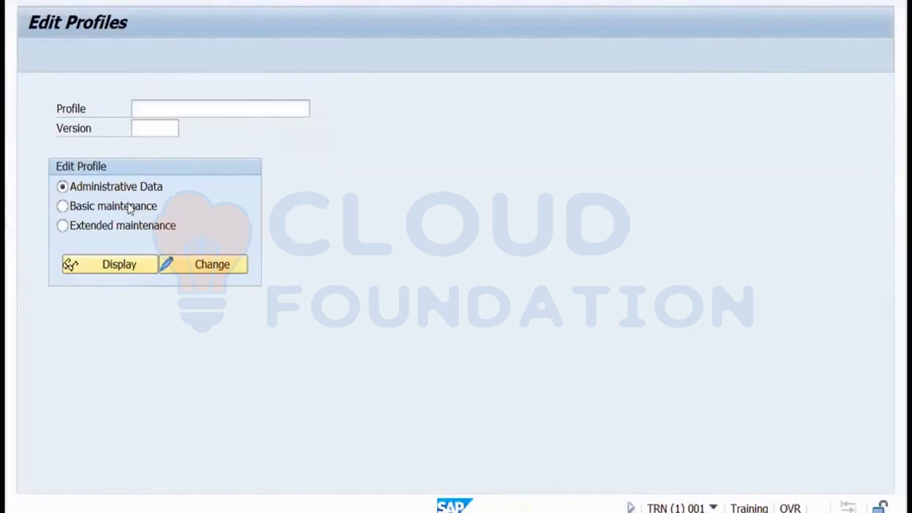
click(67, 226)
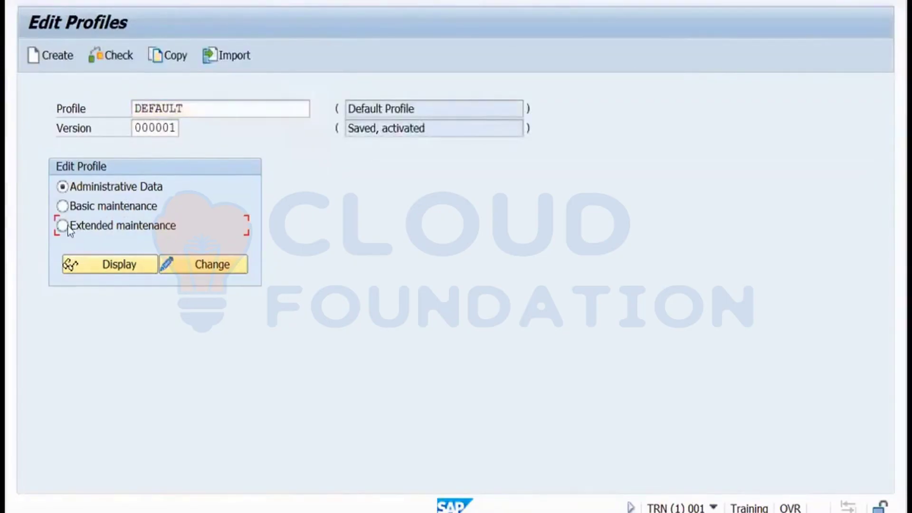
Open DEFAULT in change mode and create the parameter login/no_automatic_user_sapstar.
click(192, 265)
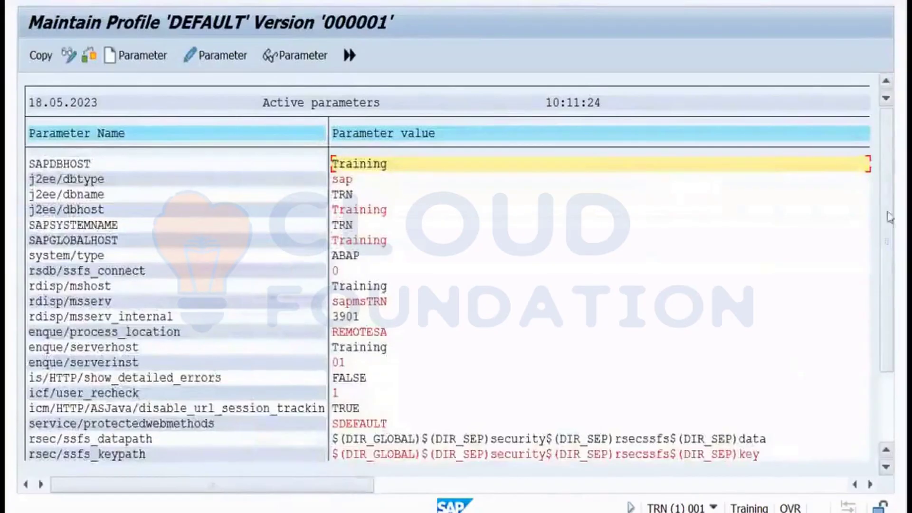
drag(890, 217, 890, 269)
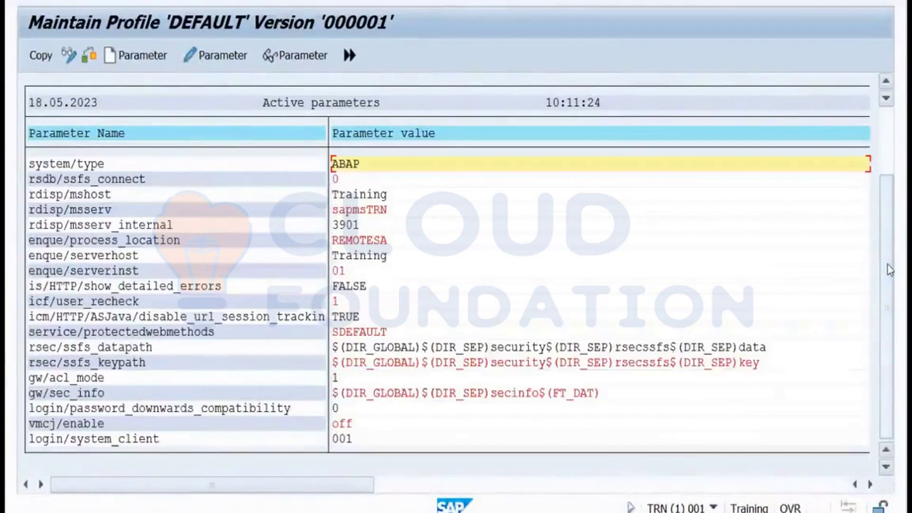
click(144, 59)
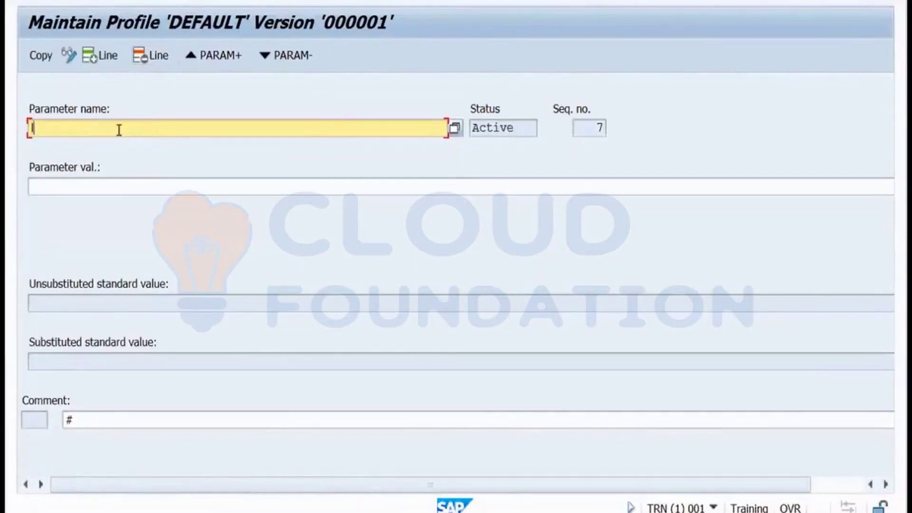
text(login/no_auto)
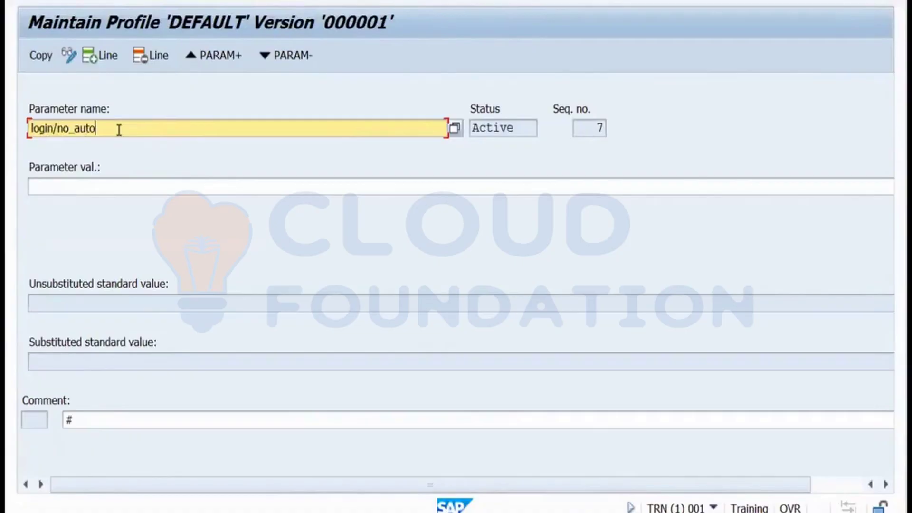
text(matic_user_sapstar)
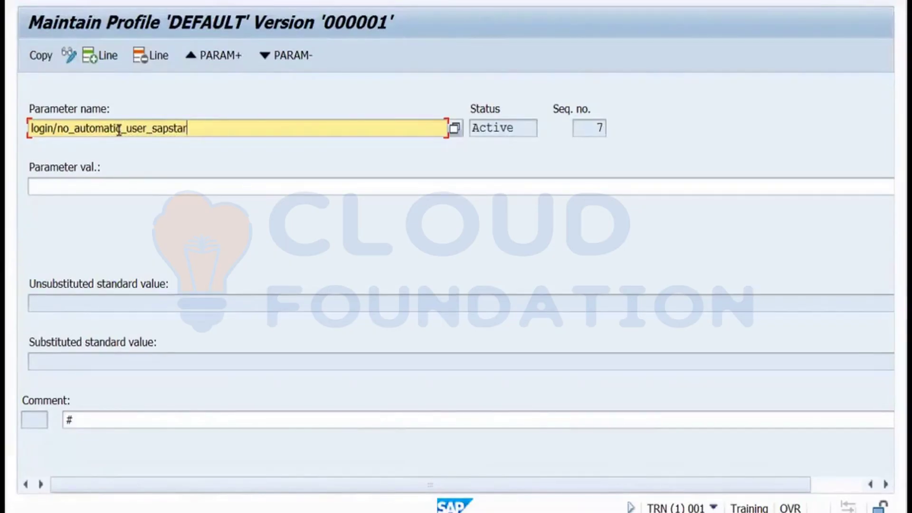
key(Return)
After checking its default values, give the parameter value 0 and copy it into the profile.
click(41, 304)
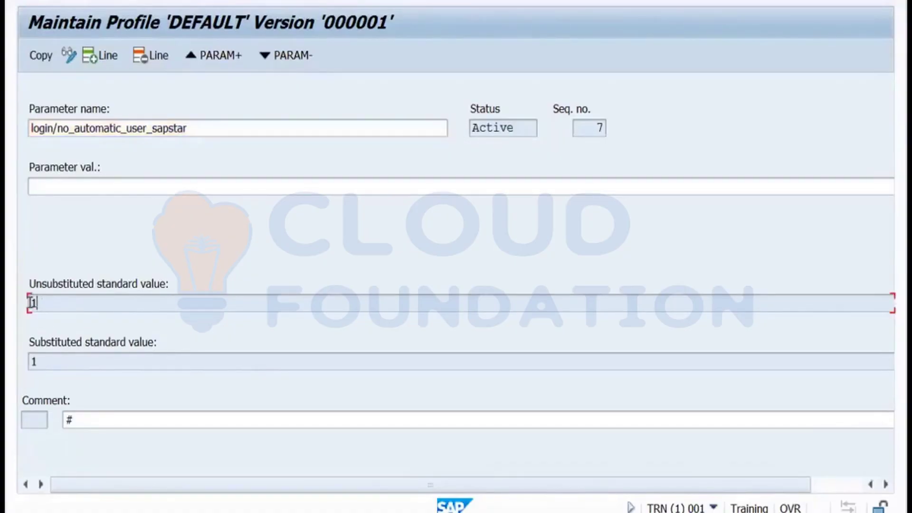
click(38, 358)
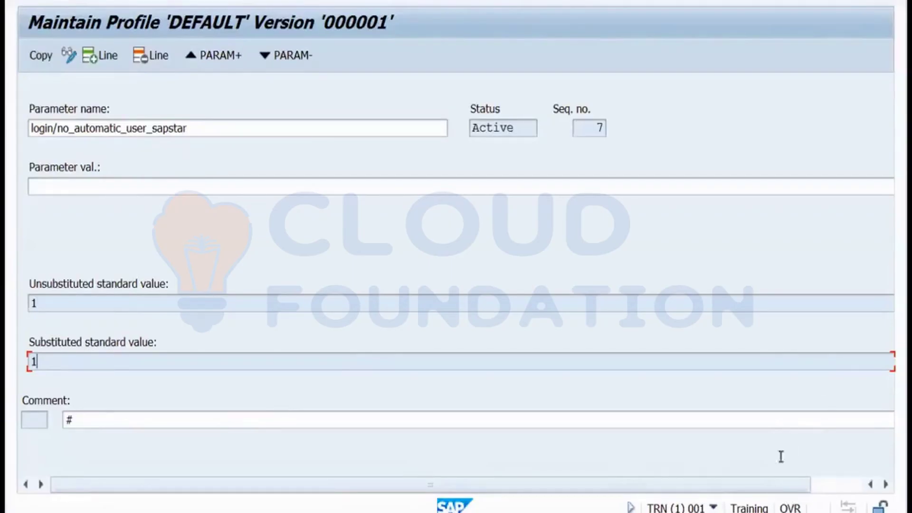
drag(778, 484, 848, 485)
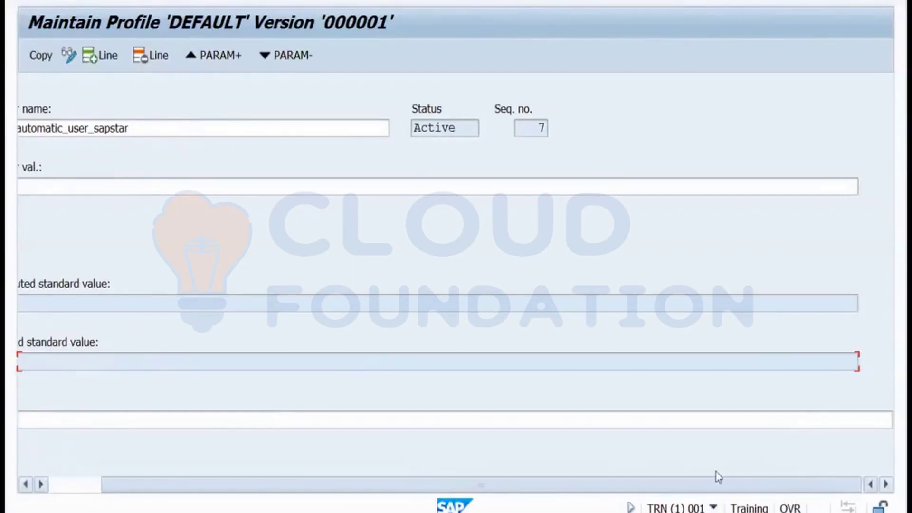
drag(718, 476, 619, 481)
click(76, 184)
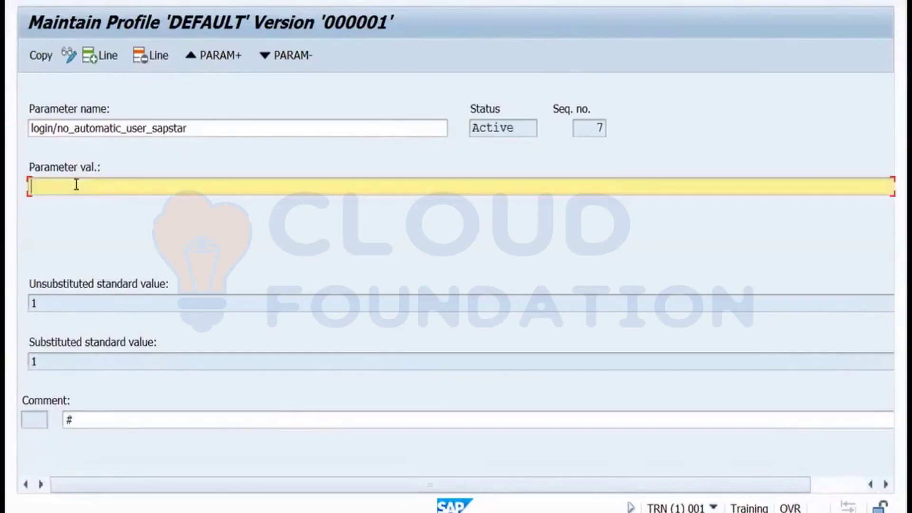
text(0)
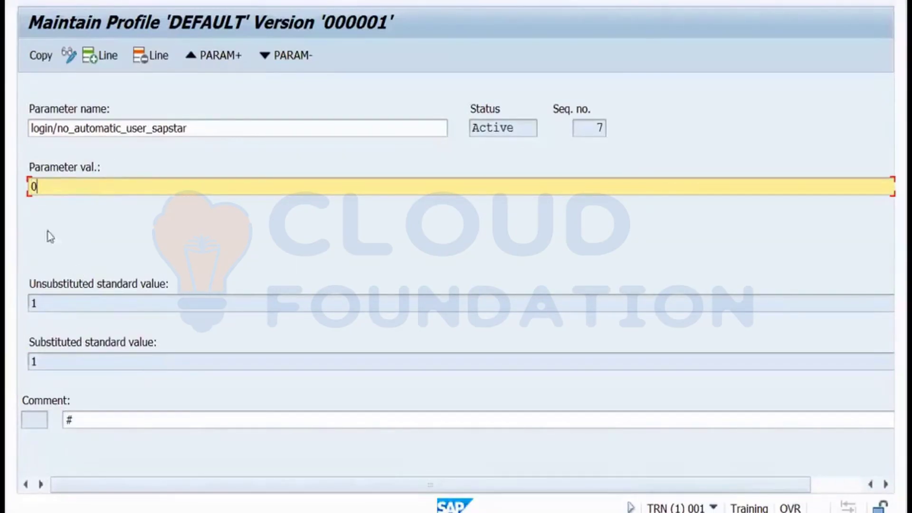
click(40, 56)
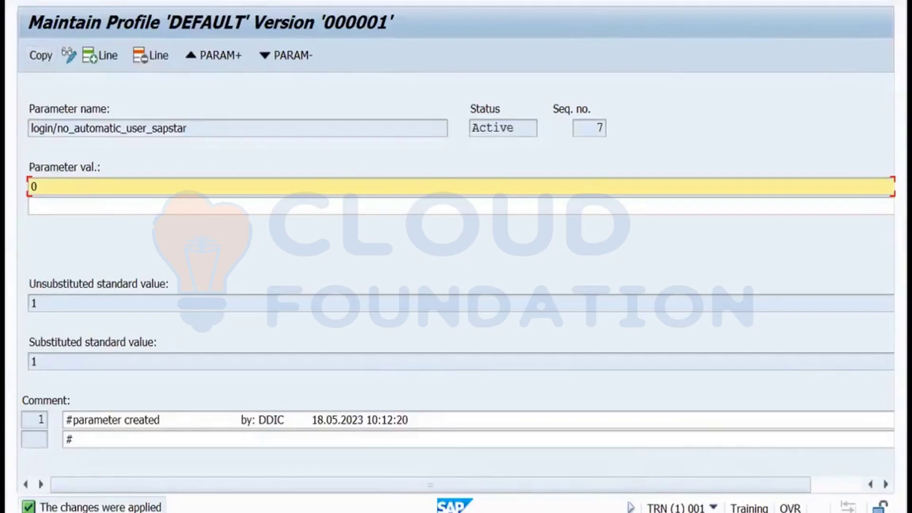
key(F3)
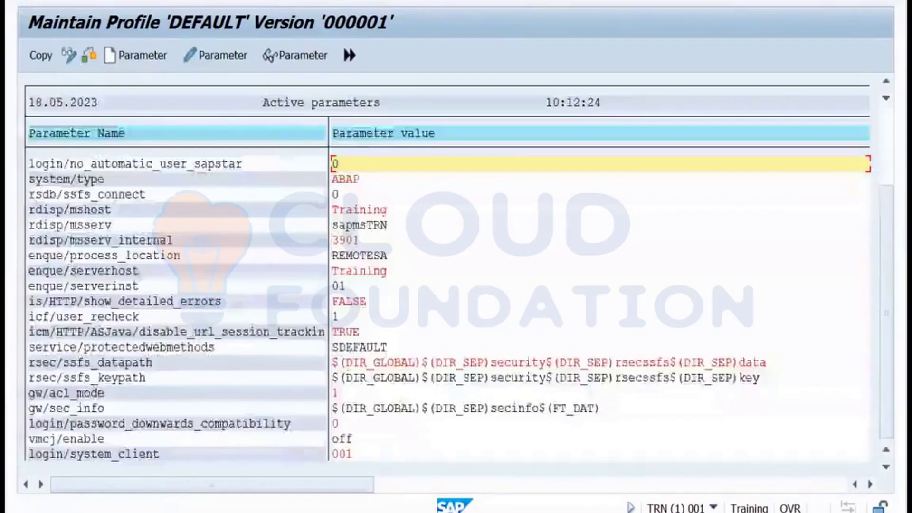
Save the DEFAULT profile and activate it as version 000002, acknowledging the server-restart note.
key(F3)
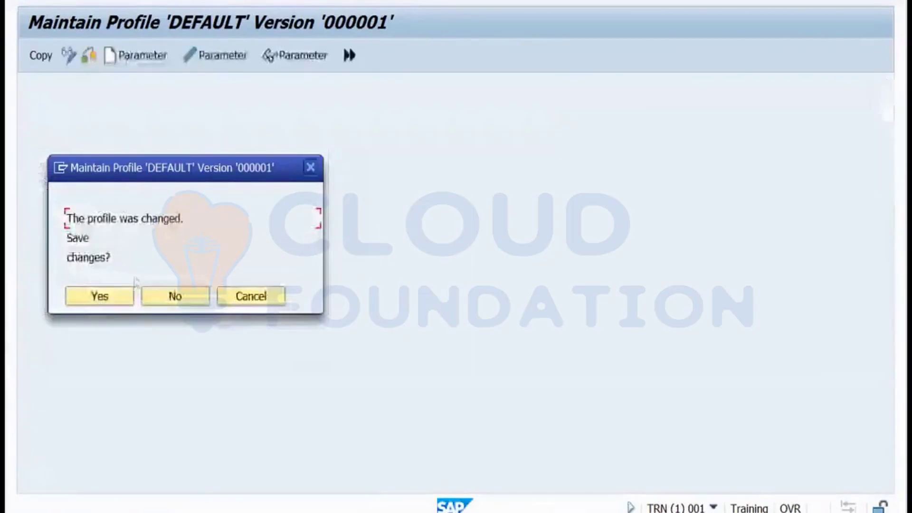
click(97, 298)
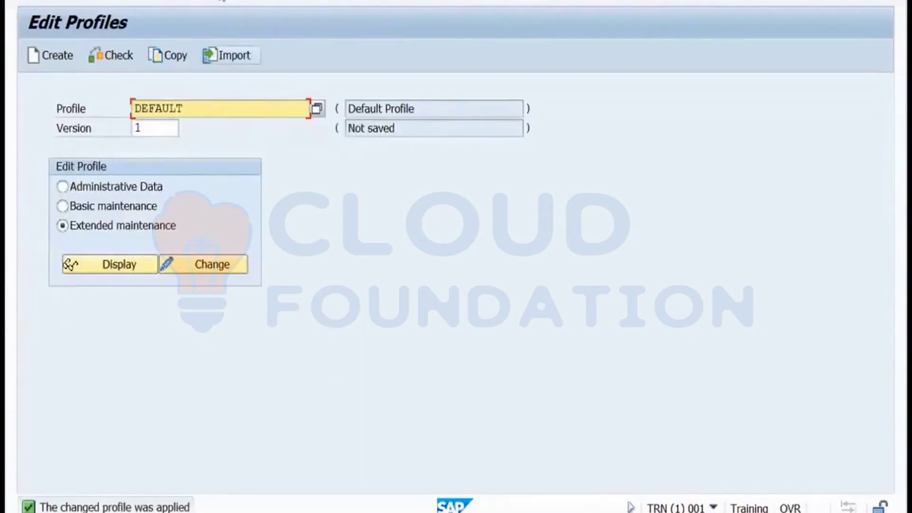
click(221, 0)
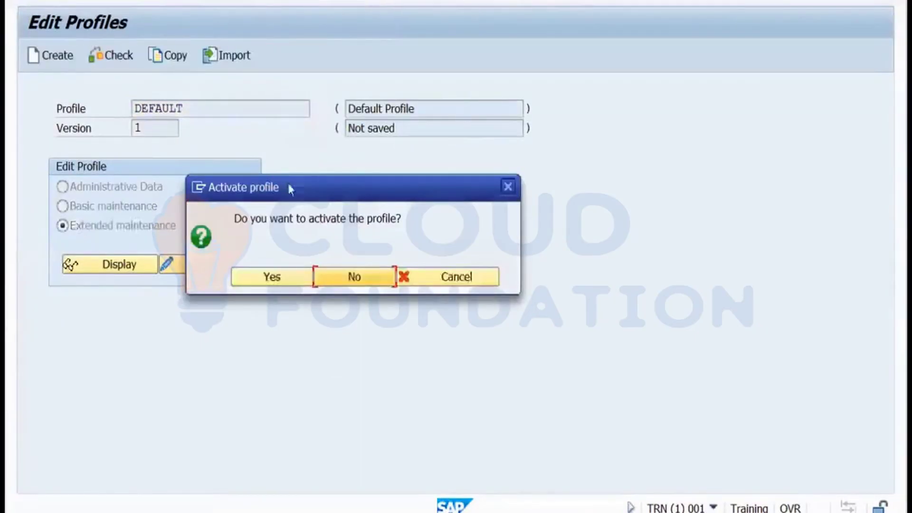
click(269, 278)
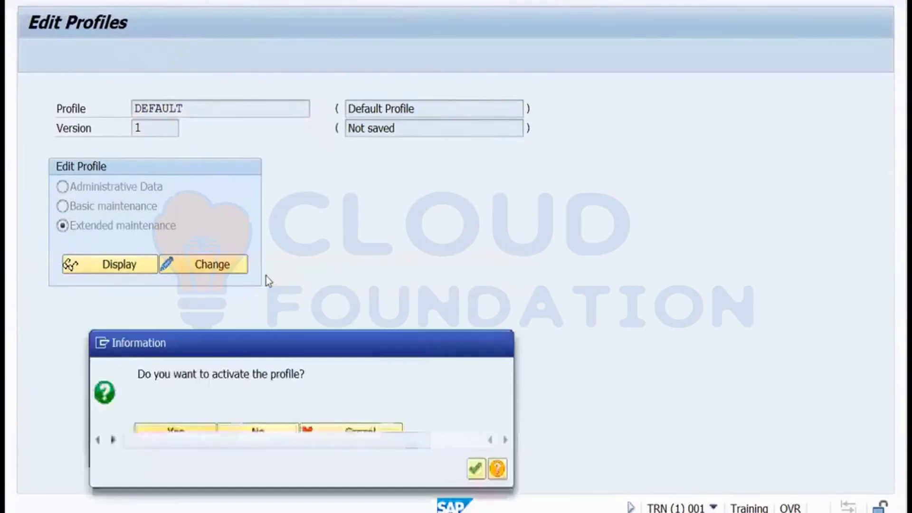
click(476, 469)
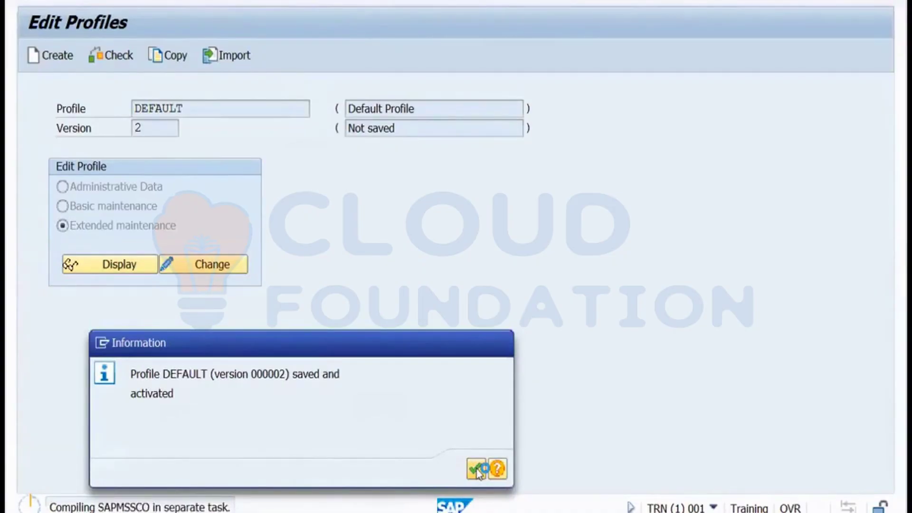
click(476, 469)
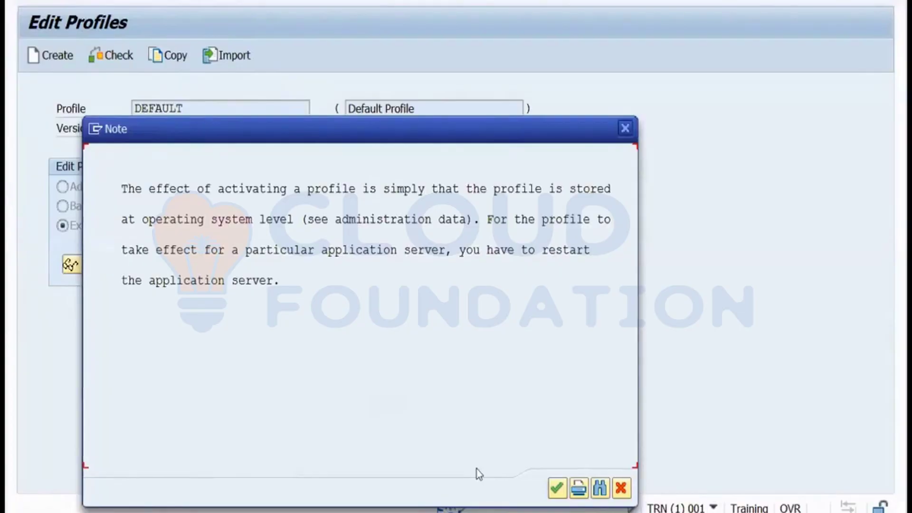
click(622, 490)
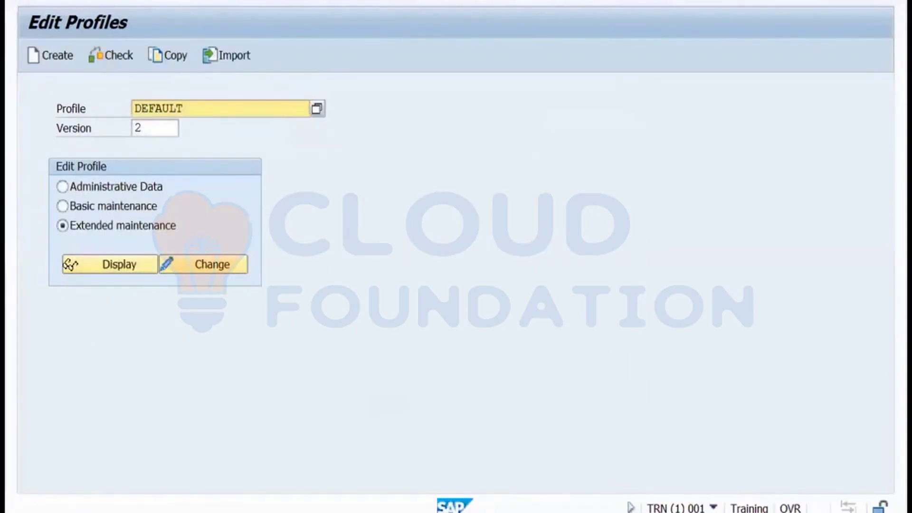
mouse_move(384, 512)
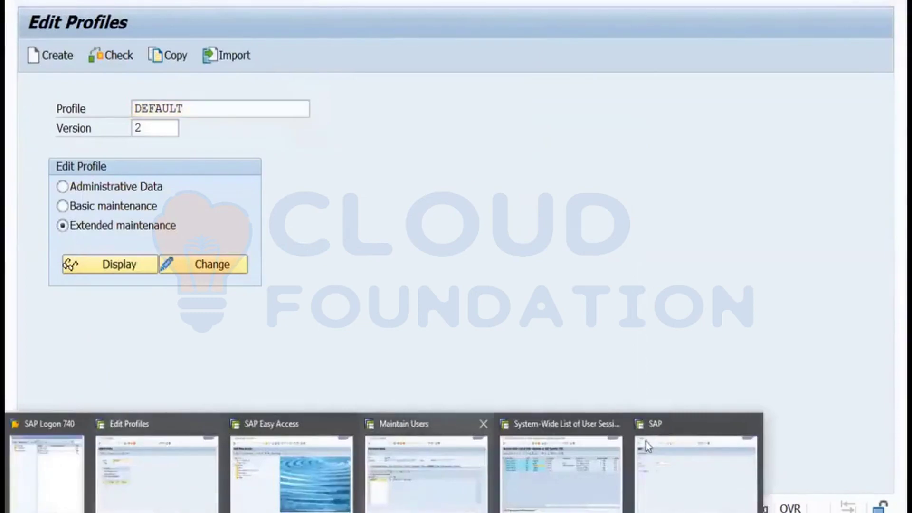
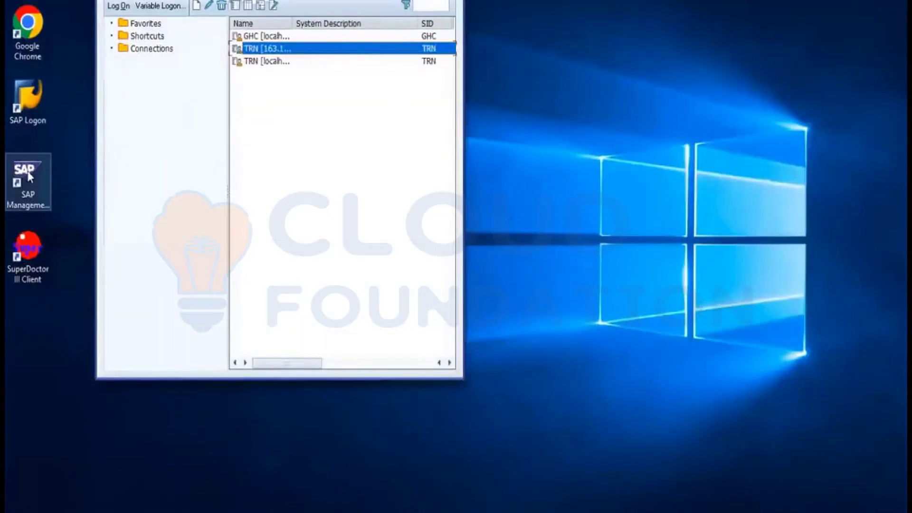
Launch SAP Management Console and restart the TRN system with a hard shutdown.
click(36, 192)
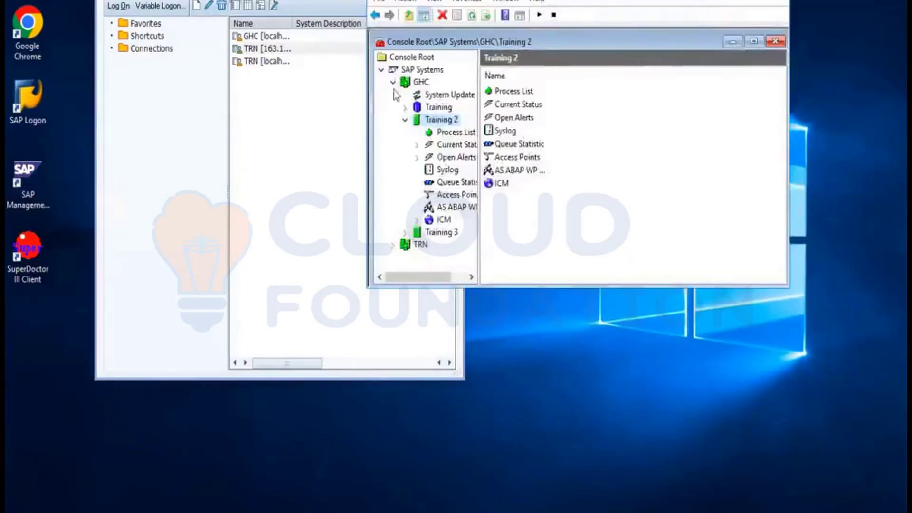
click(394, 83)
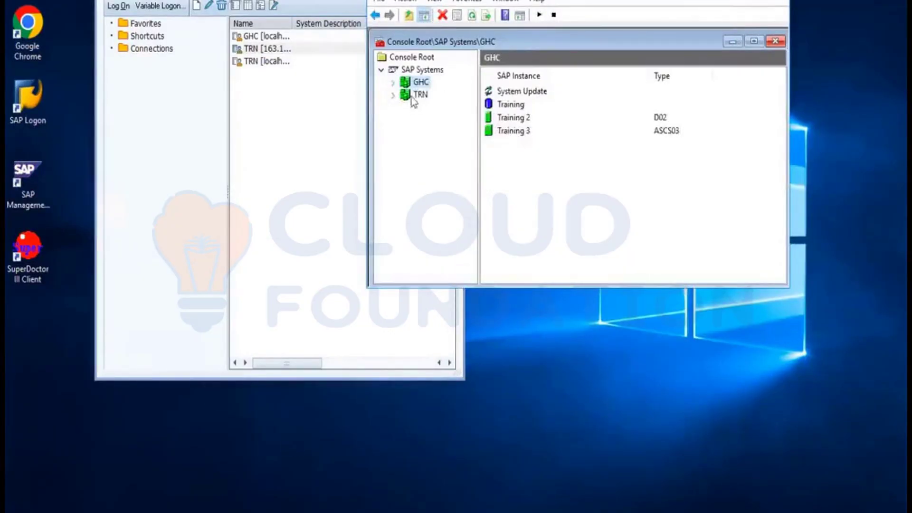
click(412, 97)
click(393, 95)
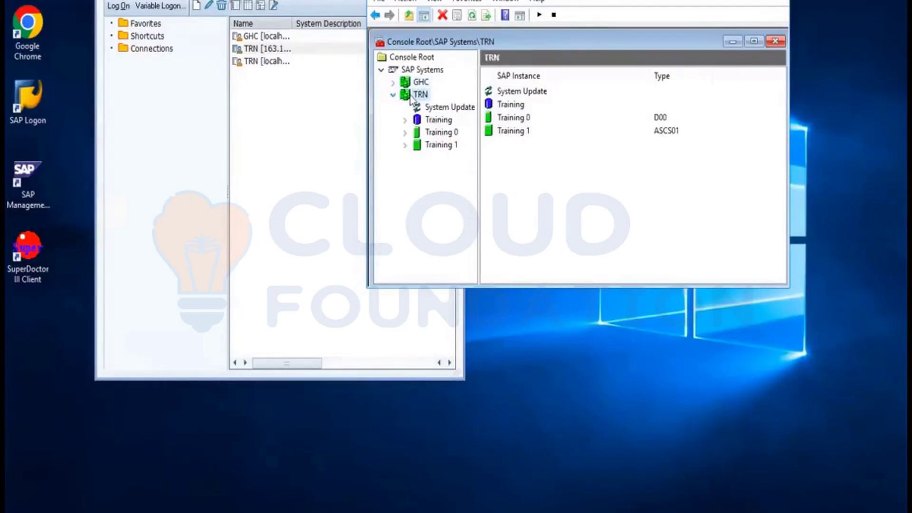
right_click(411, 96)
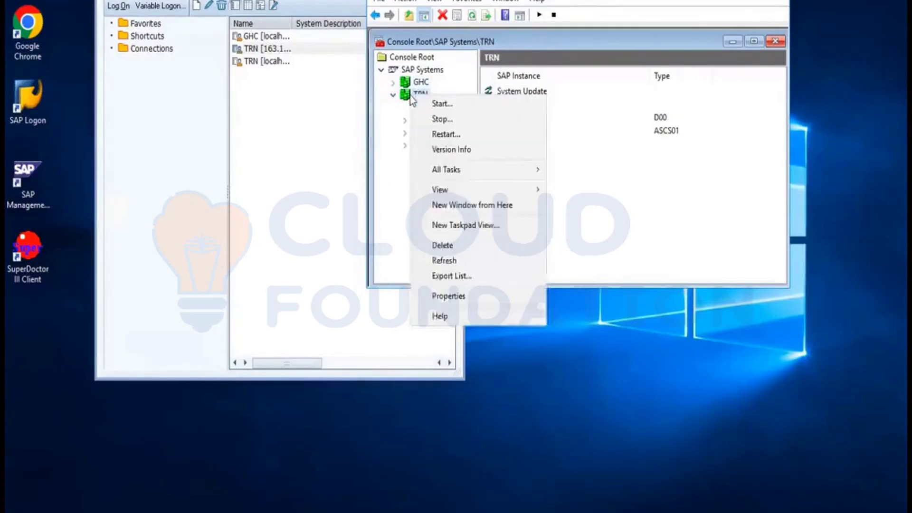
click(429, 136)
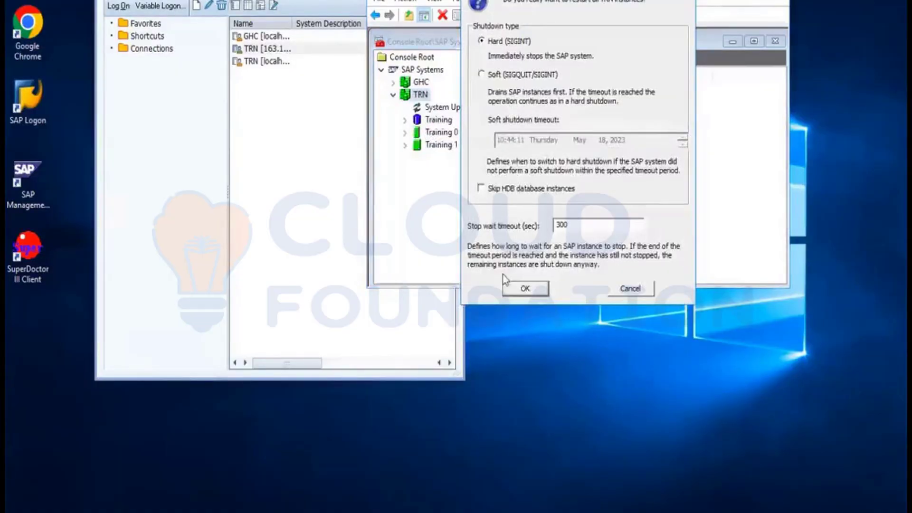
click(521, 291)
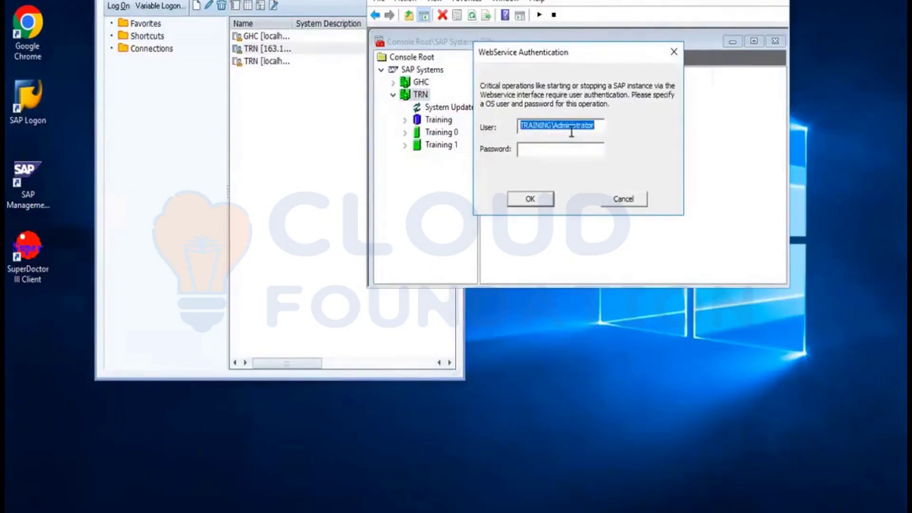
Authorise the restart with the TRN administrator's OS user name and password.
text(trnadm)
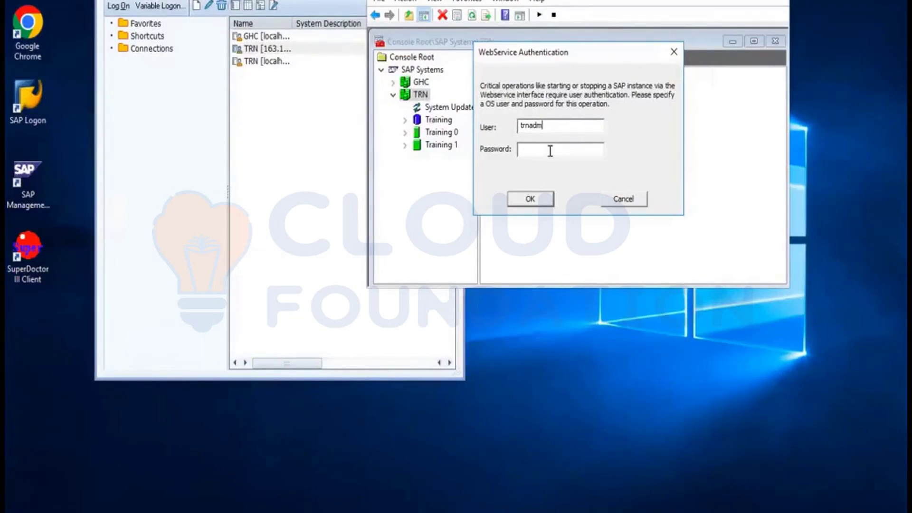
text(******)
click(528, 201)
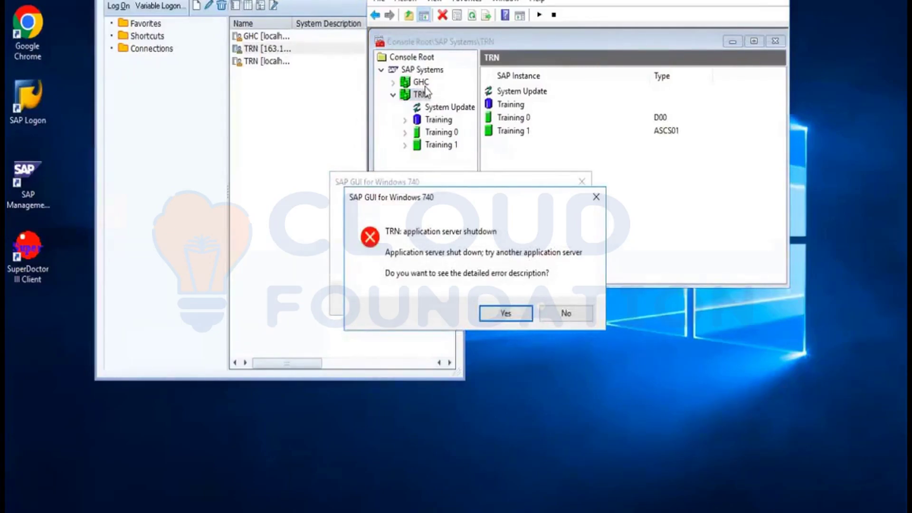
Answer No to both 'TRN: application server shutdown' error prompts.
click(556, 314)
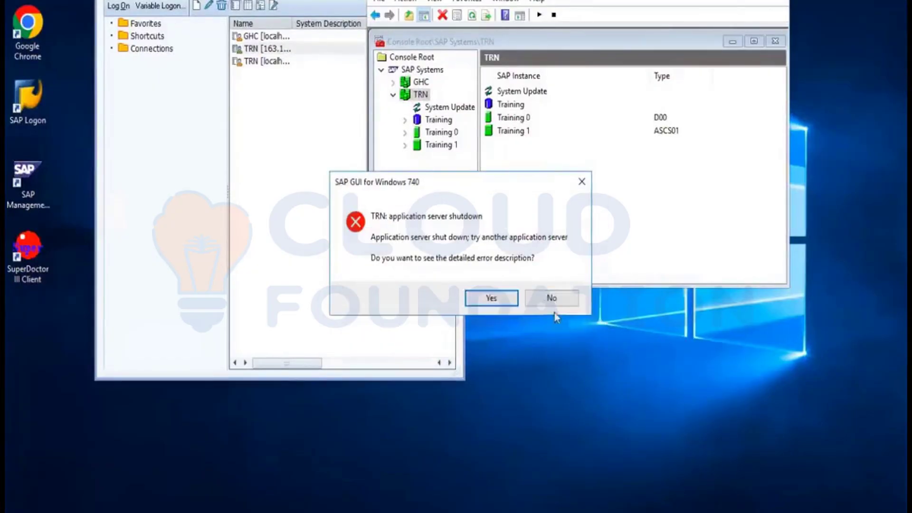
click(549, 307)
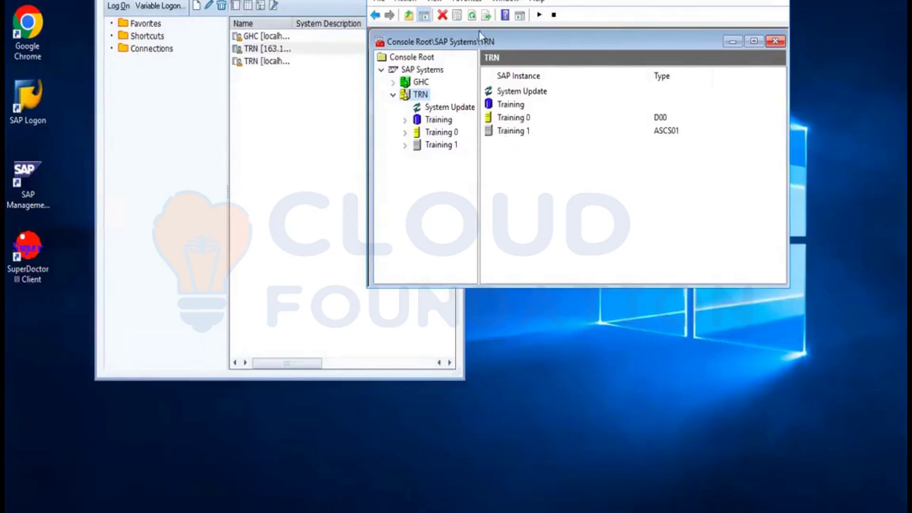
Refresh the TRN statuses and check the Training 1 instance's process list.
click(472, 16)
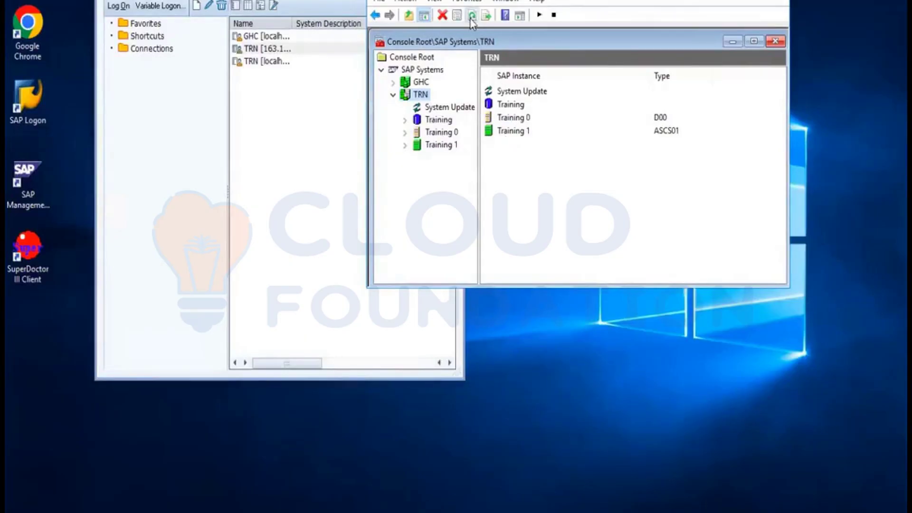
click(471, 18)
click(405, 145)
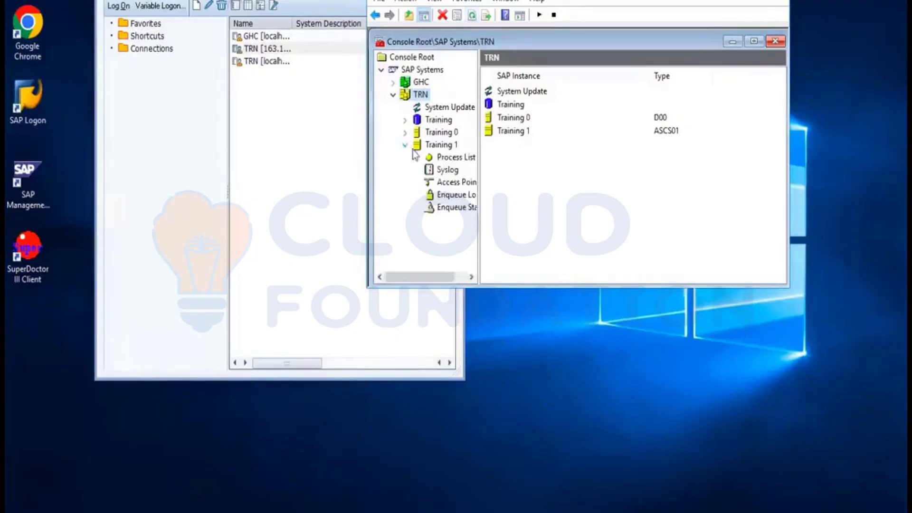
click(450, 158)
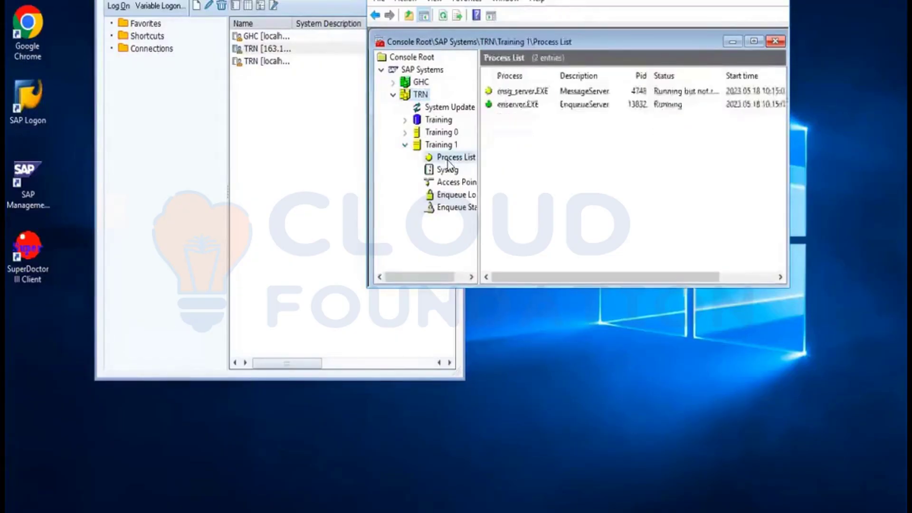
click(443, 16)
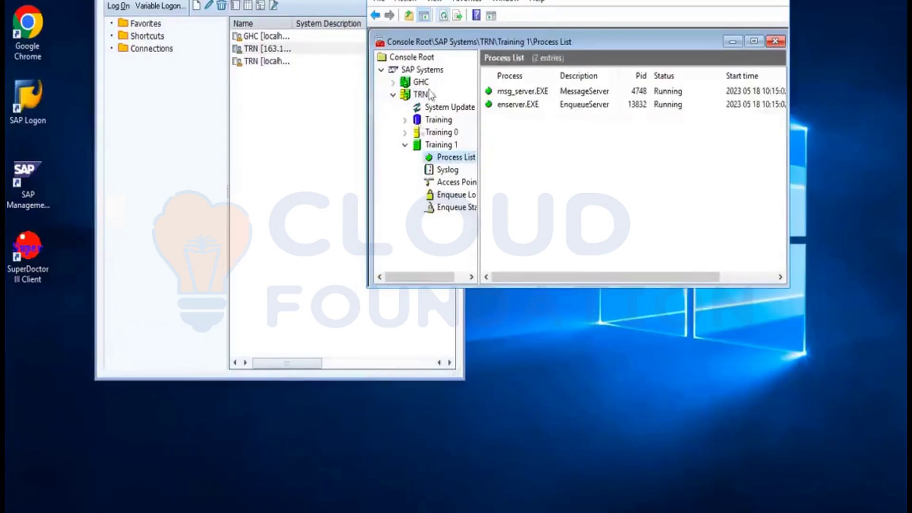
Refresh Training 0's process list until the message server runs, then close the console.
click(404, 132)
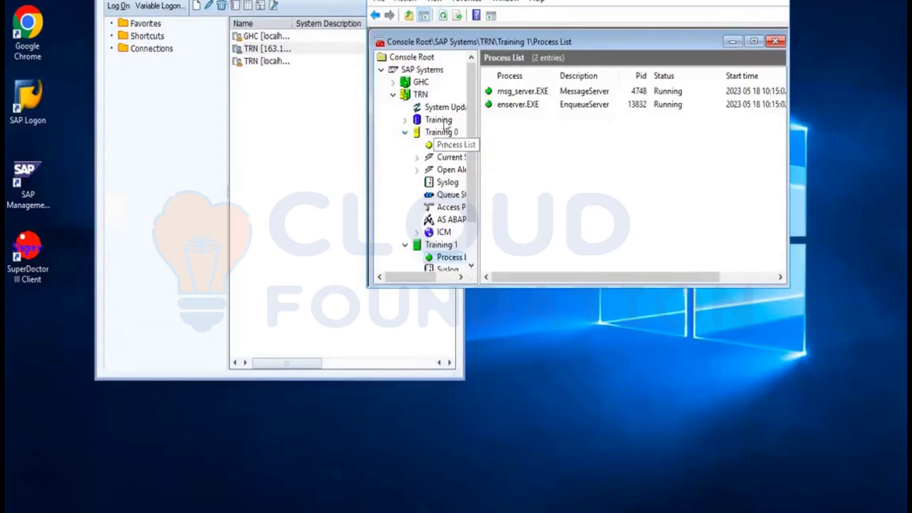
click(447, 146)
click(443, 16)
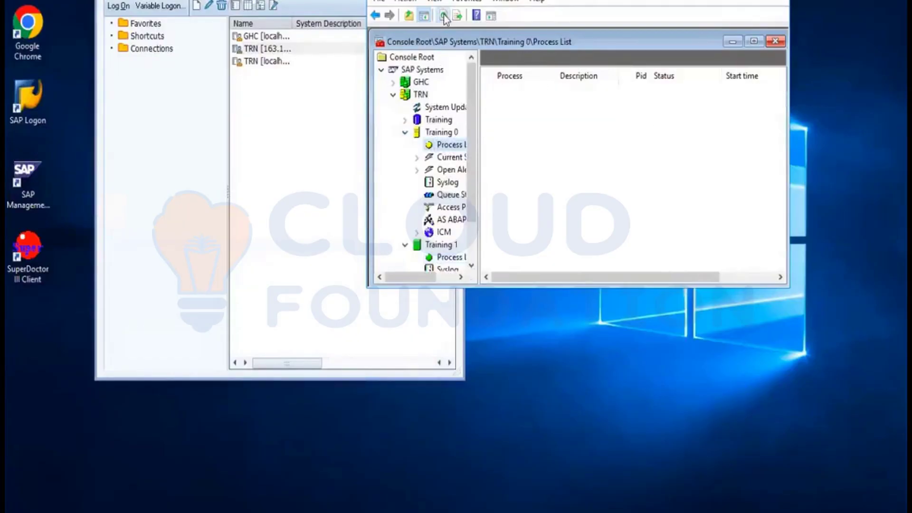
click(444, 15)
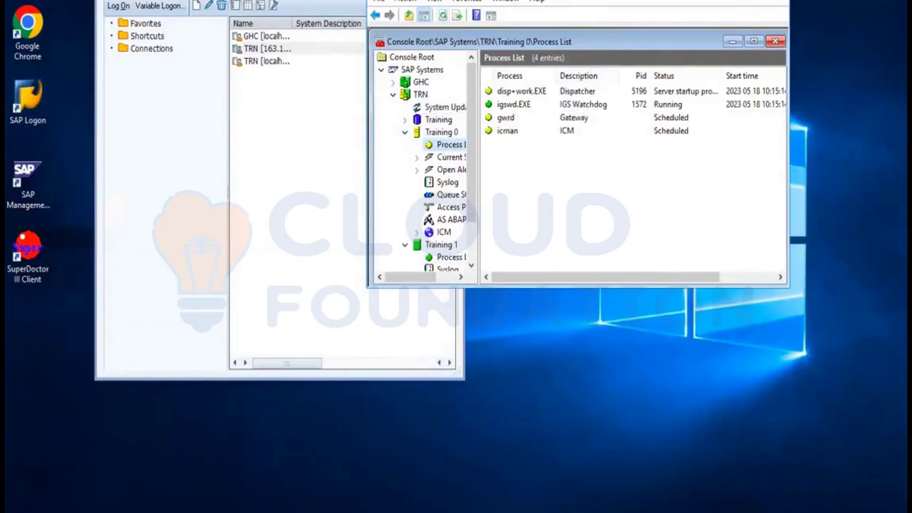
click(775, 41)
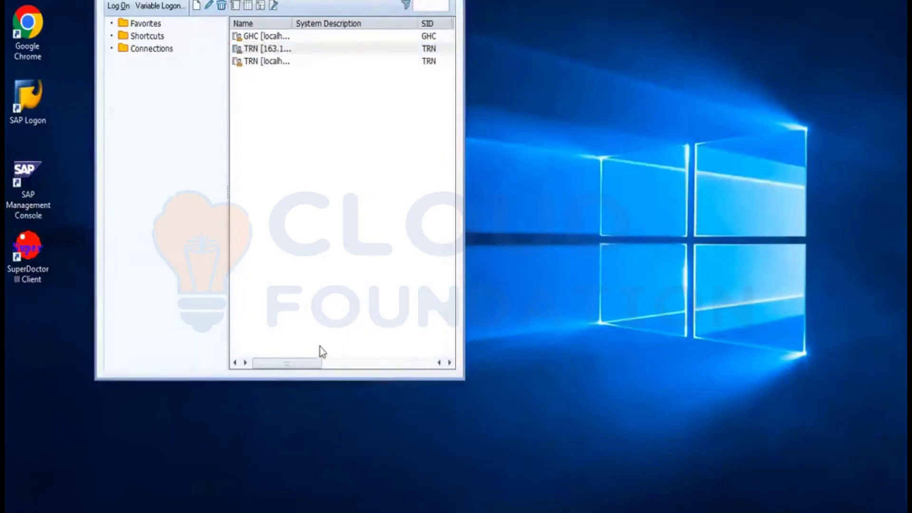
Start the TRN logon and refresh Training 0's processes until dispatcher, gateway and ICM all run.
click(332, 511)
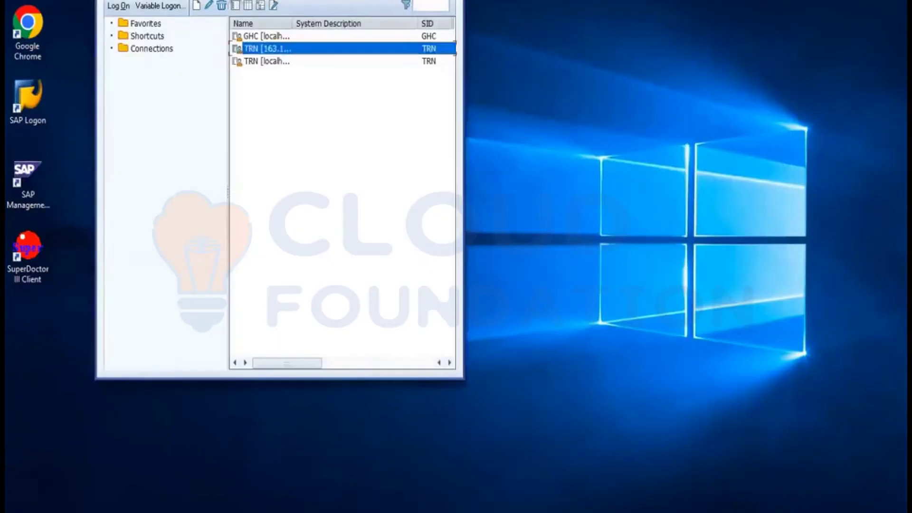
double_click(275, 49)
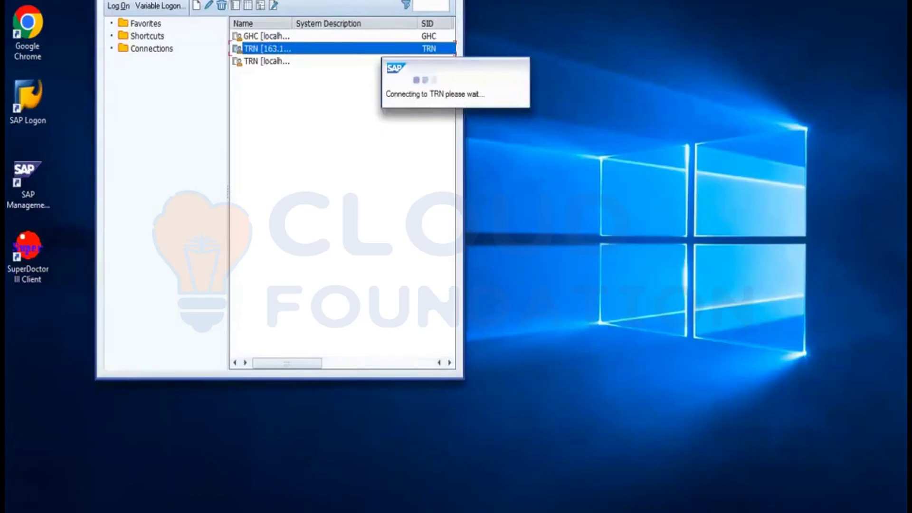
click(294, 511)
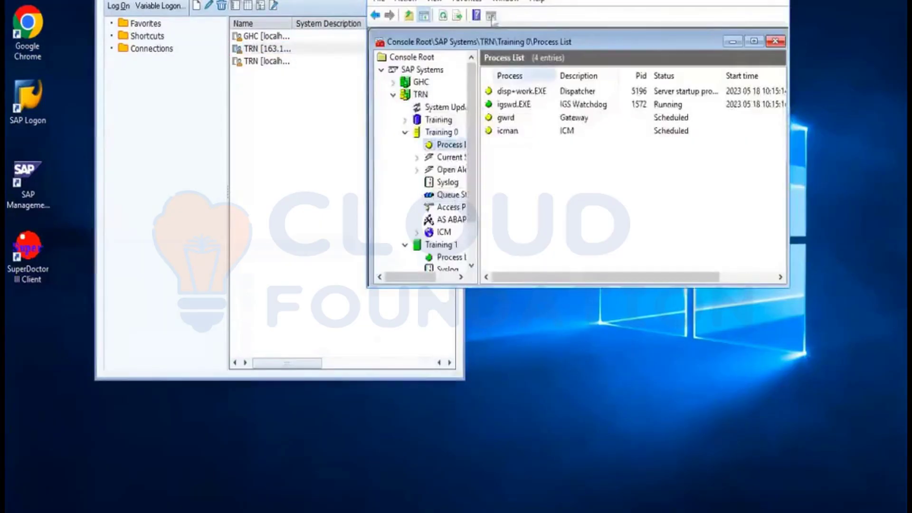
click(444, 18)
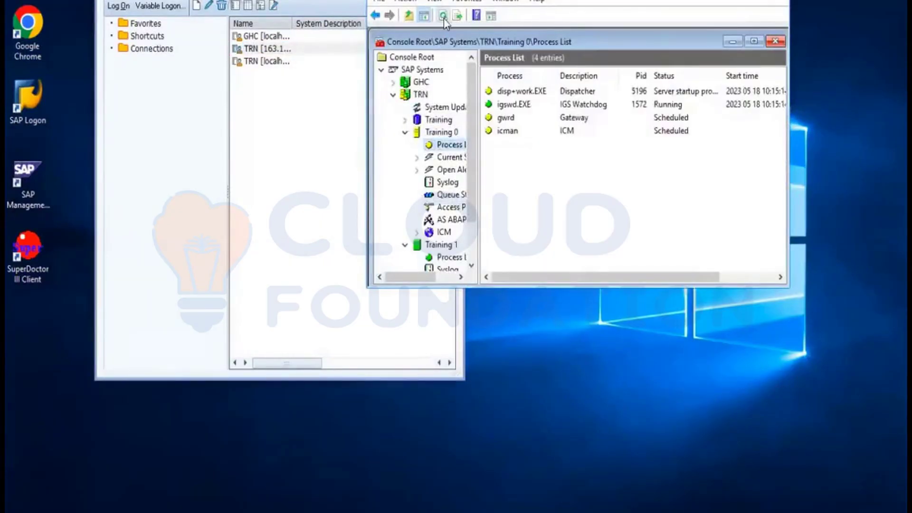
click(445, 18)
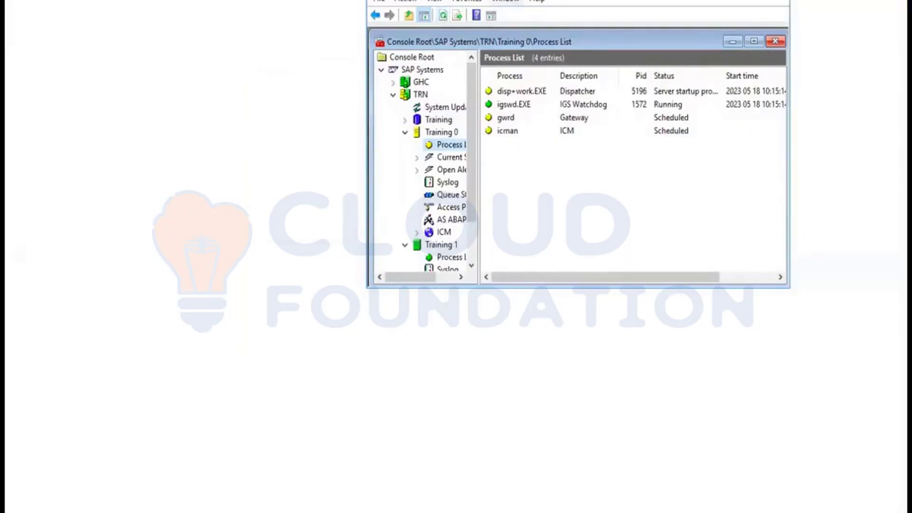
click(445, 18)
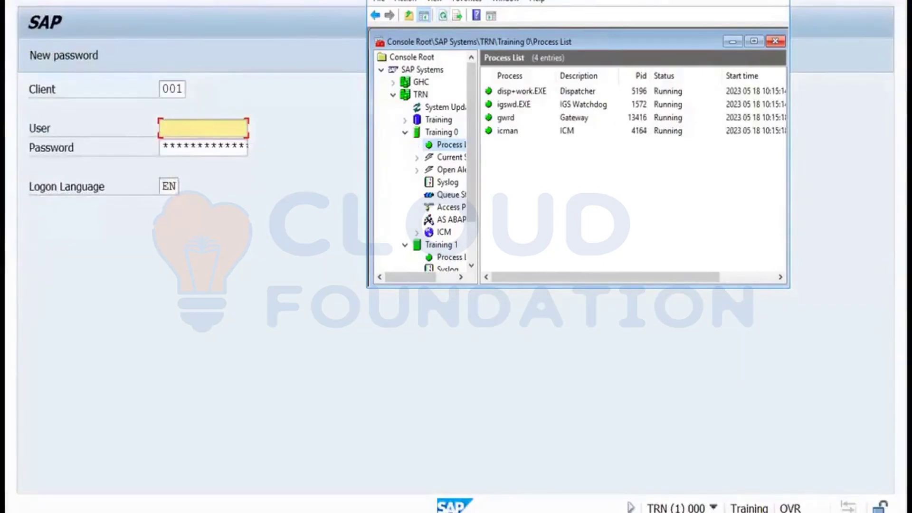
click(316, 45)
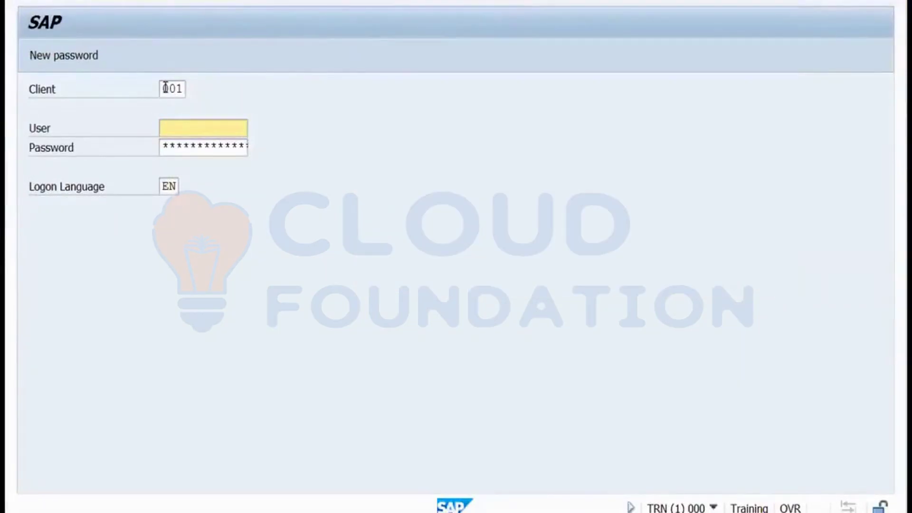
Log on to TRN client 100 as user SAP* with its password.
click(181, 89)
double_click(182, 88)
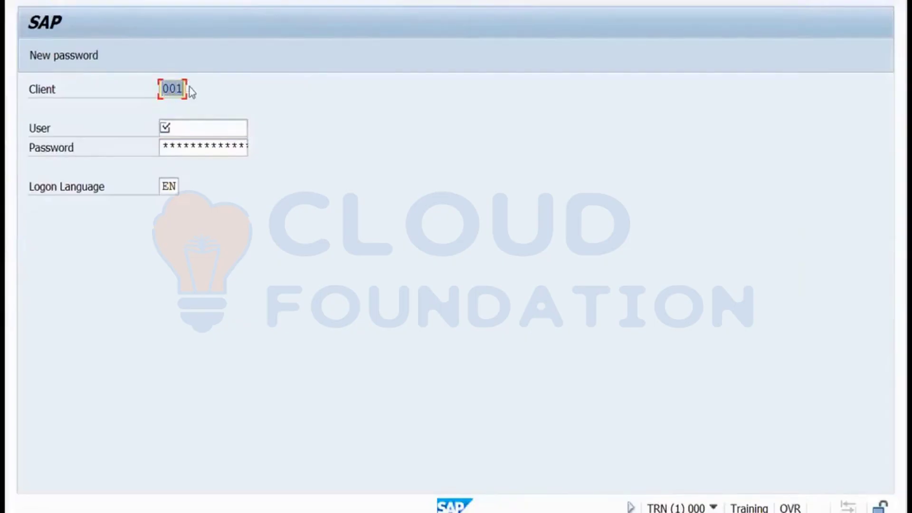
text(100)
click(181, 128)
text(sap)
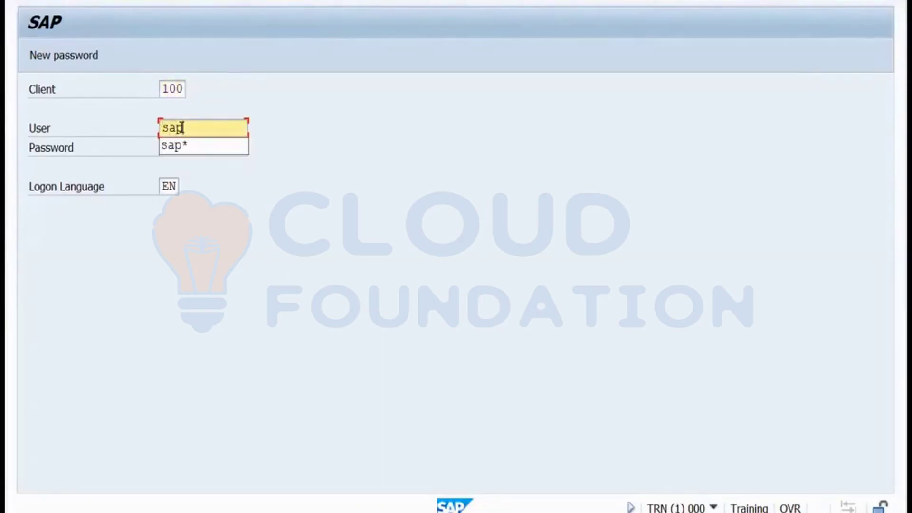
text(*)
click(182, 149)
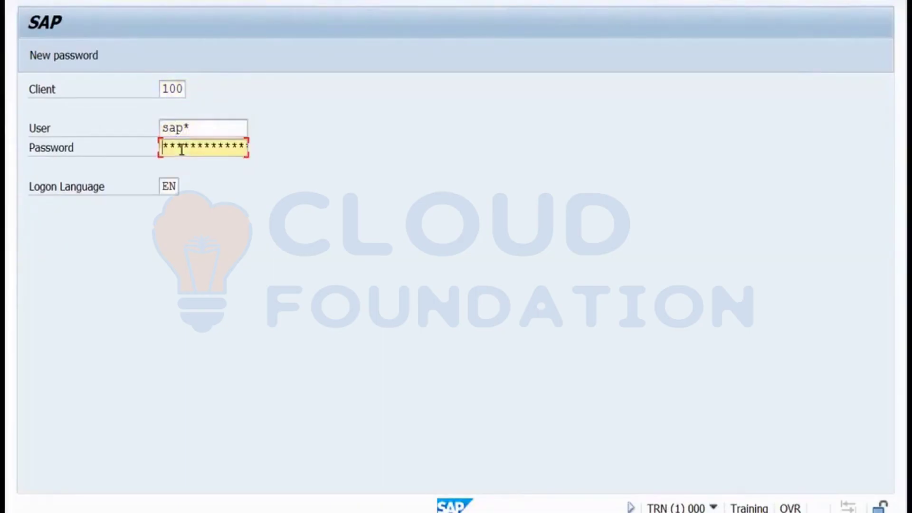
text(06)
key(Return)
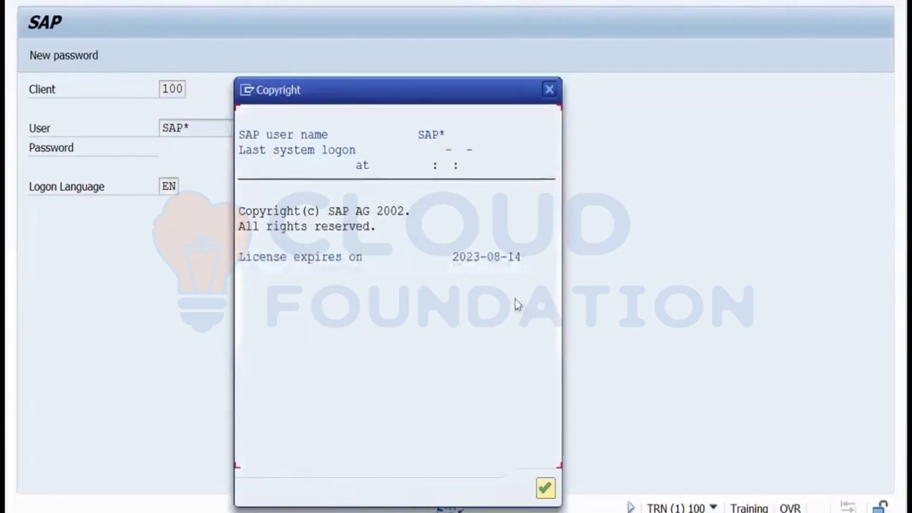
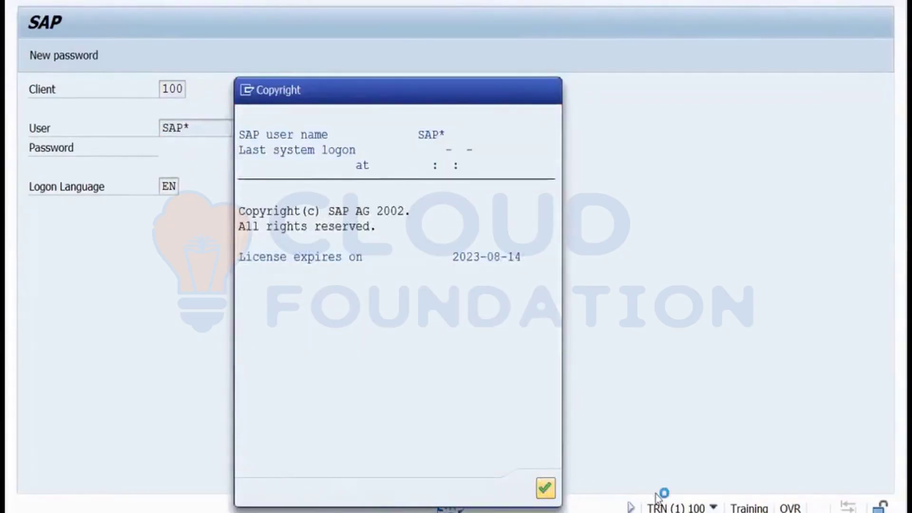
Finish the TRN client 100 logon, check SM04's single user session, and return to Easy Access.
key(Return)
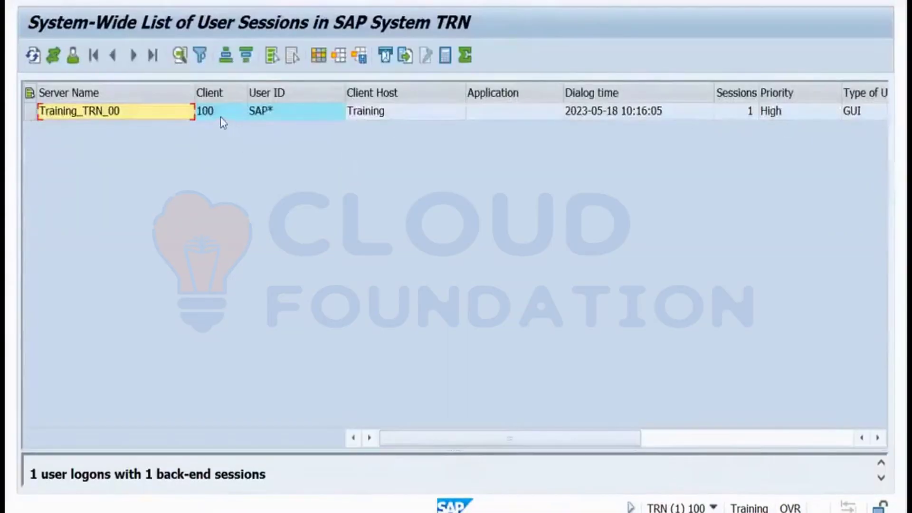
click(220, 118)
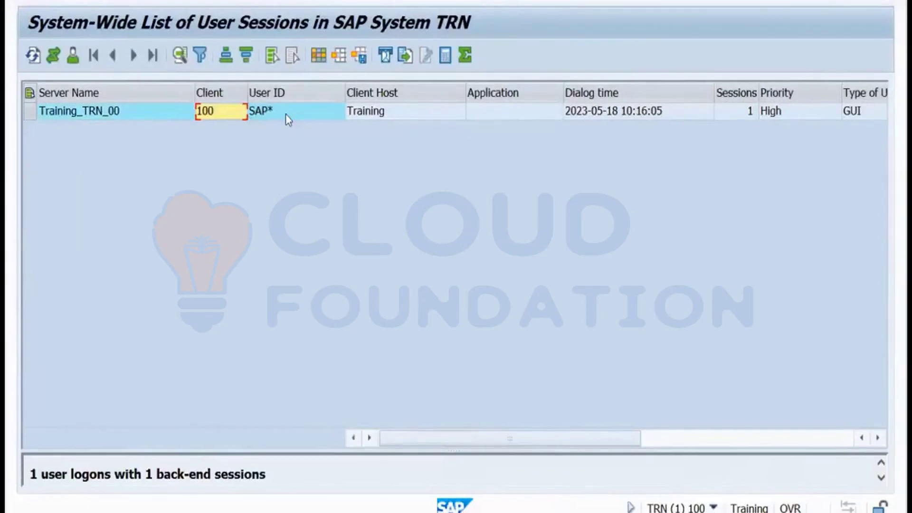
click(250, 1)
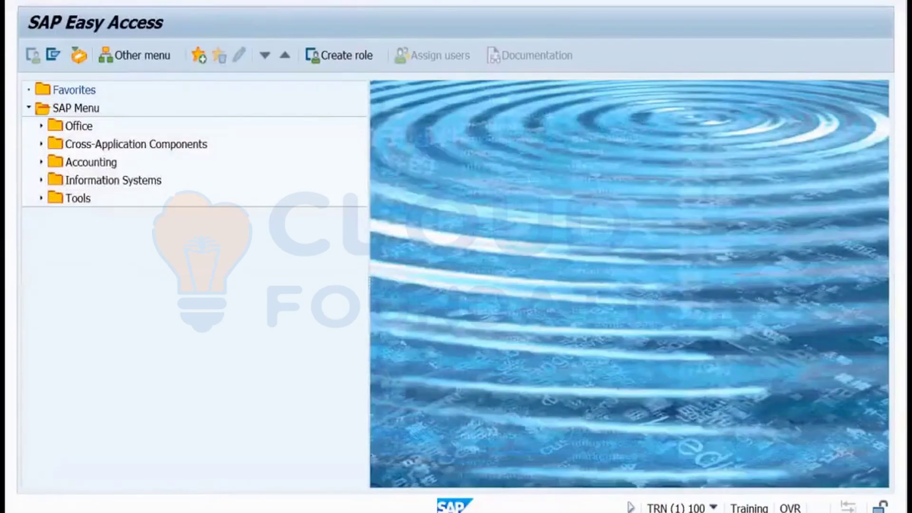
Run report RSUSR200 in SA38 with default selections, then go back to program execution.
key(Return)
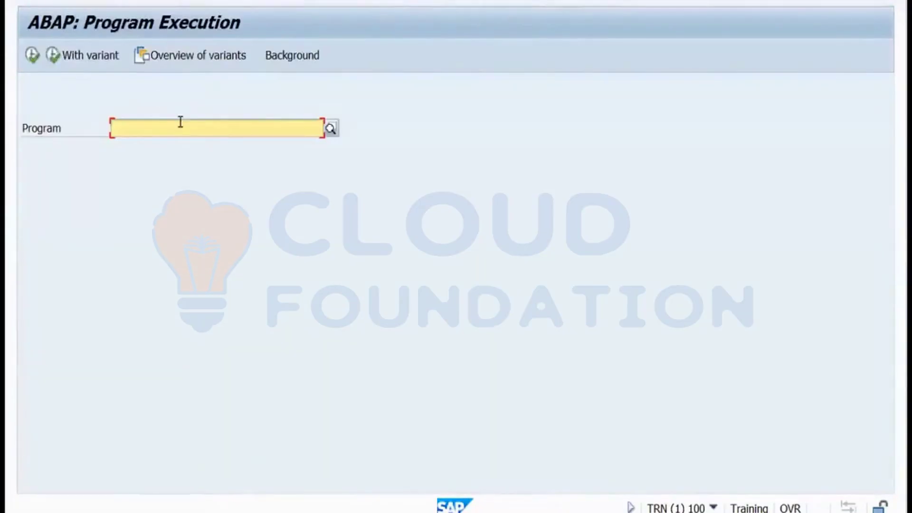
text(r)
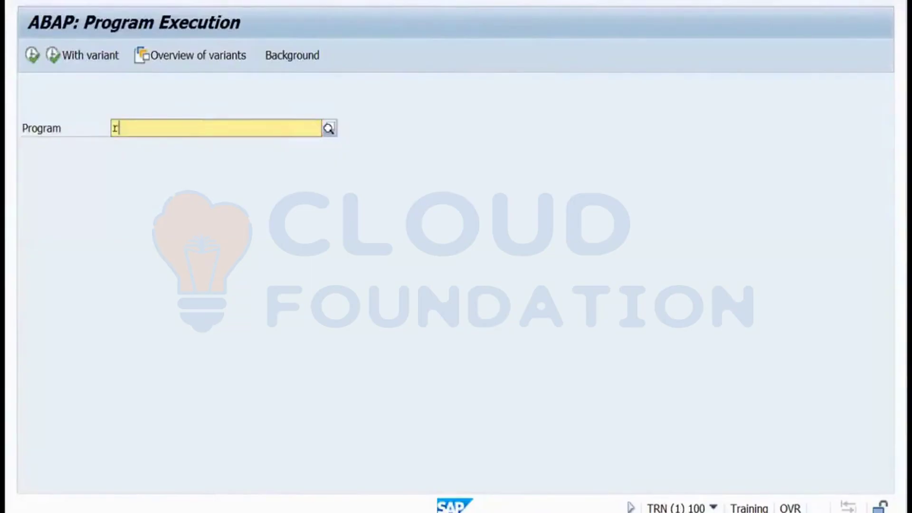
text(sus)
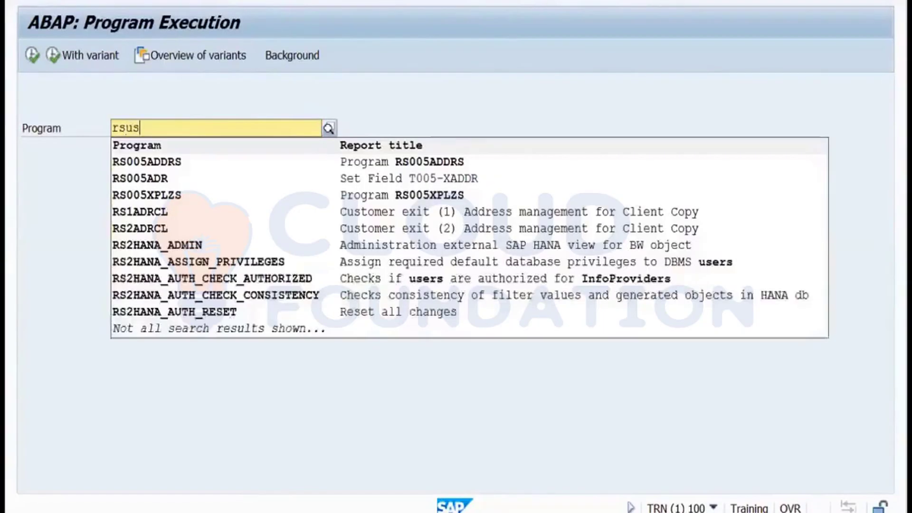
text(r200)
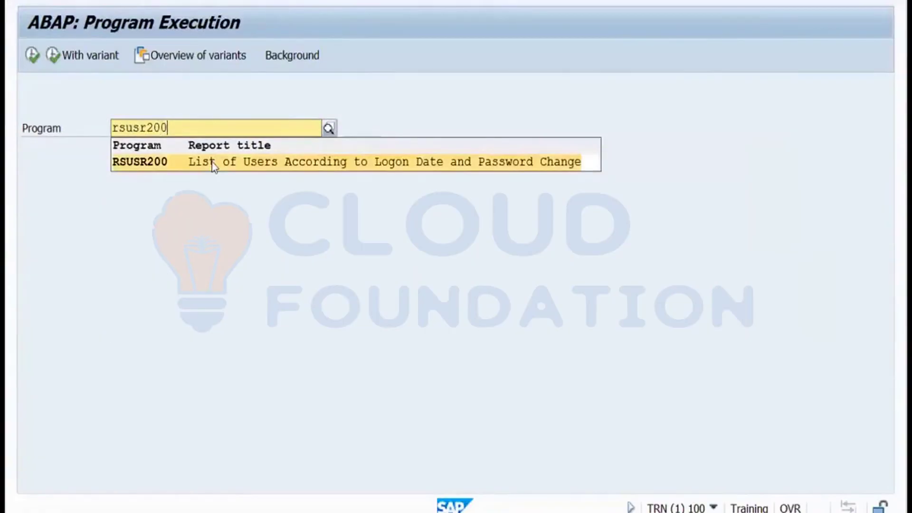
click(212, 161)
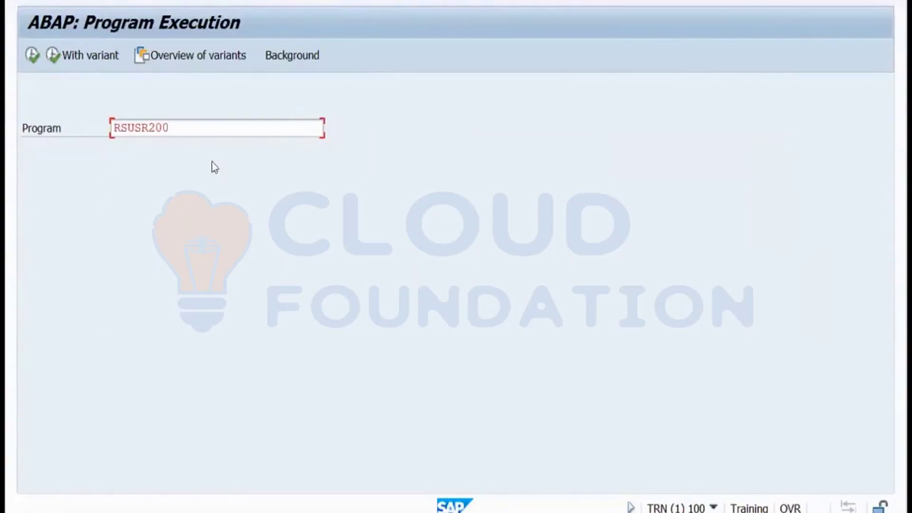
click(34, 55)
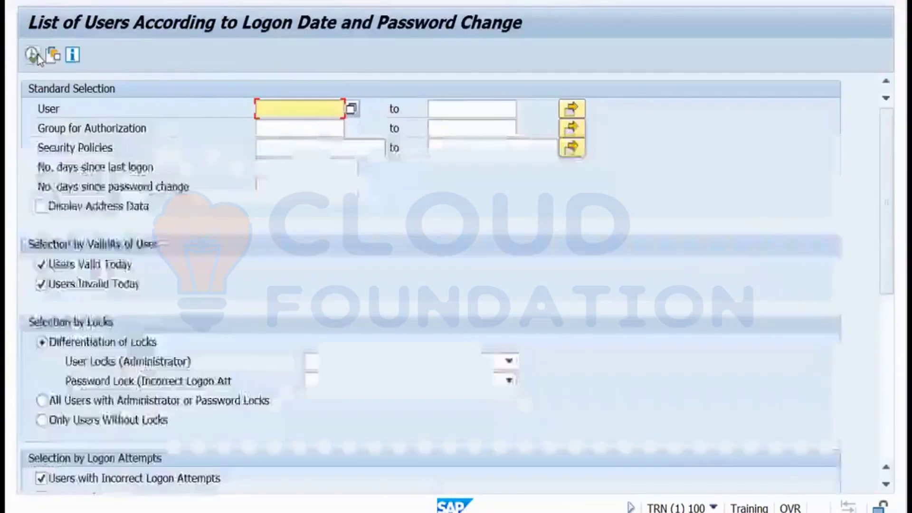
click(32, 55)
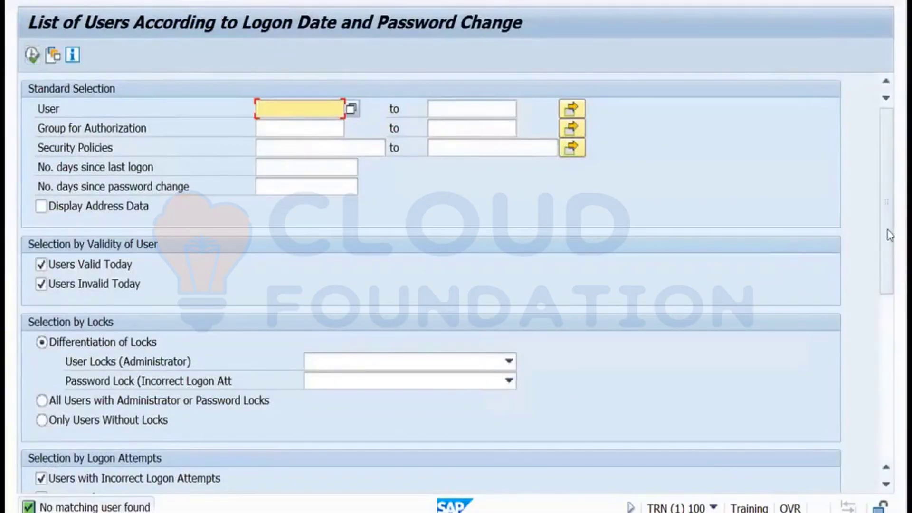
drag(890, 300, 890, 177)
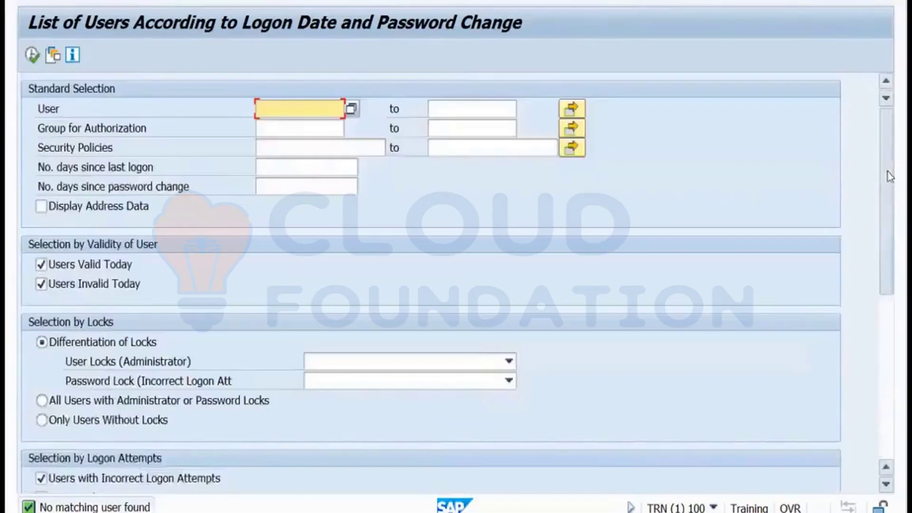
click(32, 55)
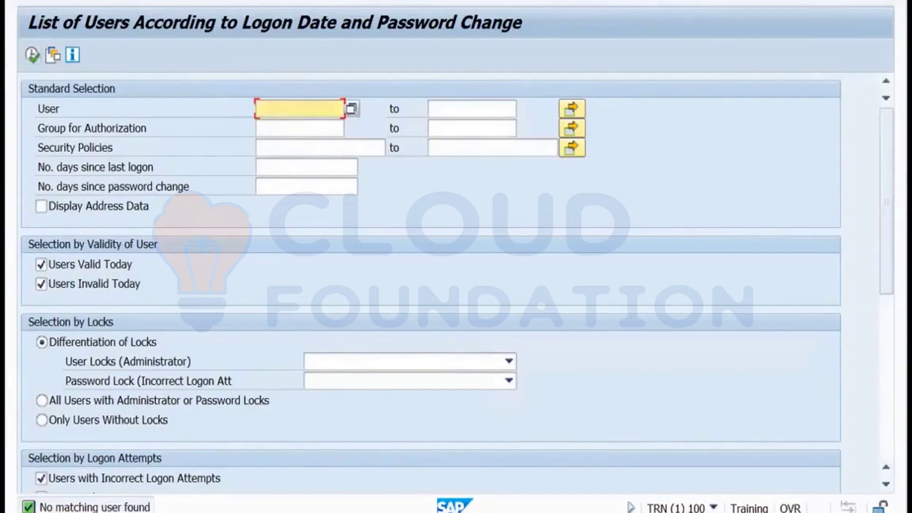
key(F3)
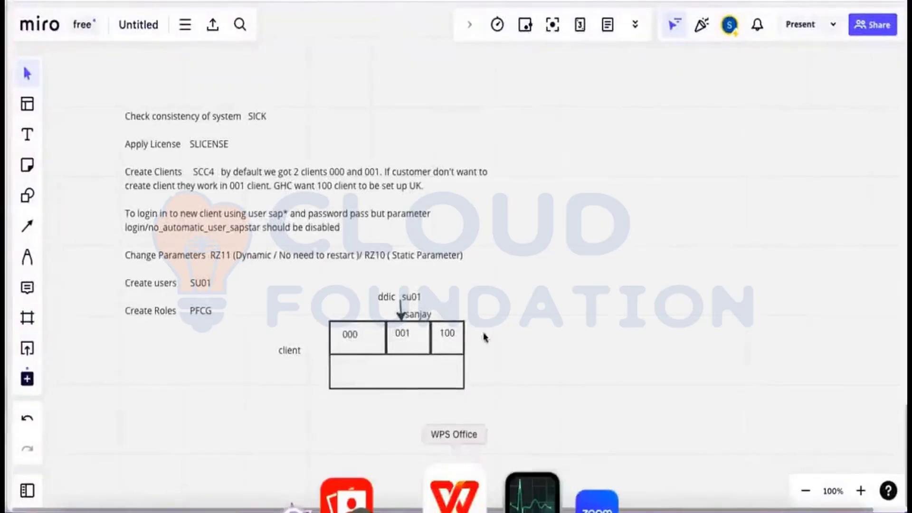
Switch to the WPS presentation showing slide 19, 'Exercise : Create ABAP user in TRN system'.
click(451, 488)
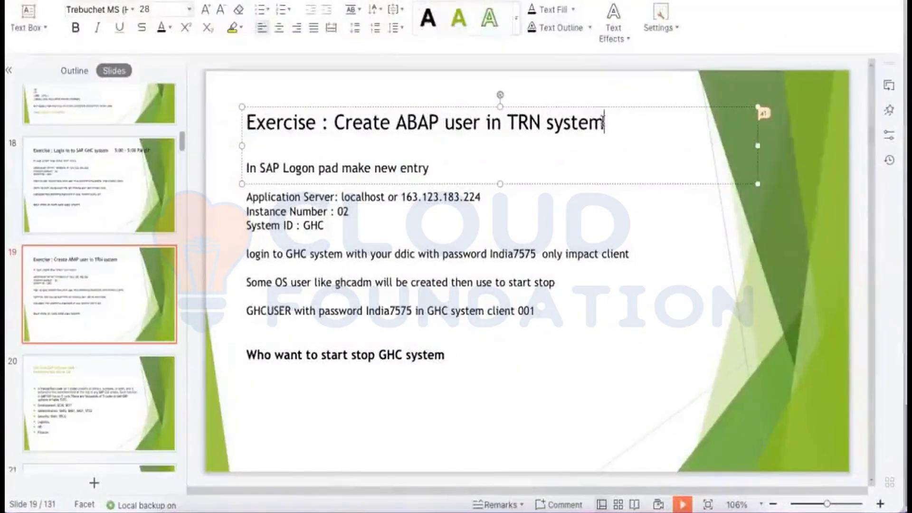
Remove the stray title letters and the logon pad and server-detail lines from slide 19.
text(cl)
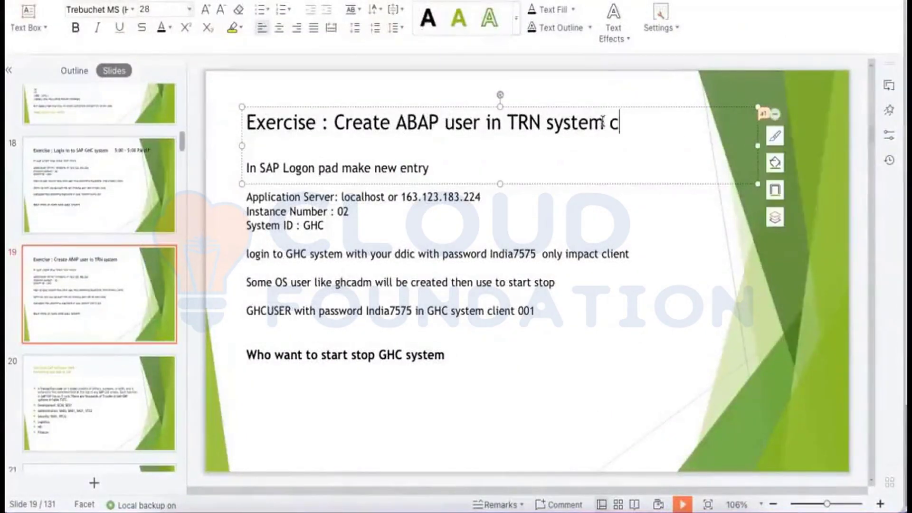
key(BackSpace)
key(BackSpace)
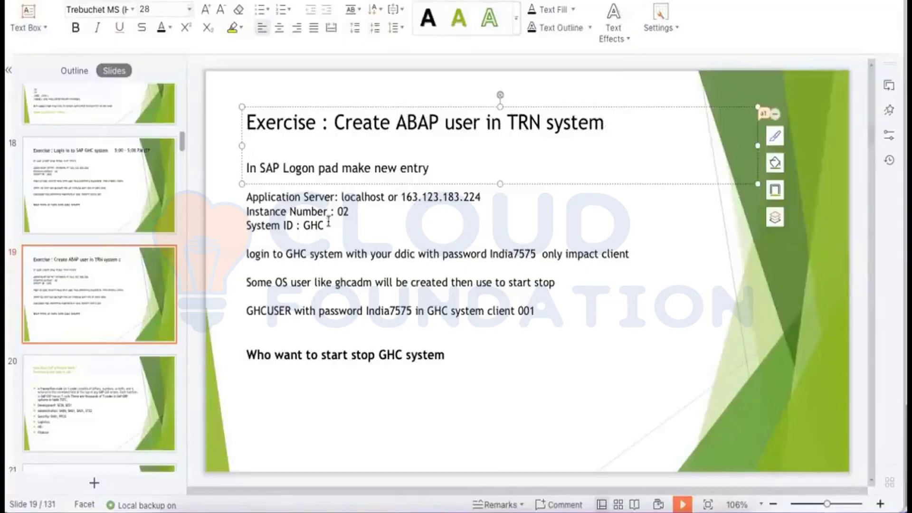
drag(331, 225, 247, 167)
key(BackSpace)
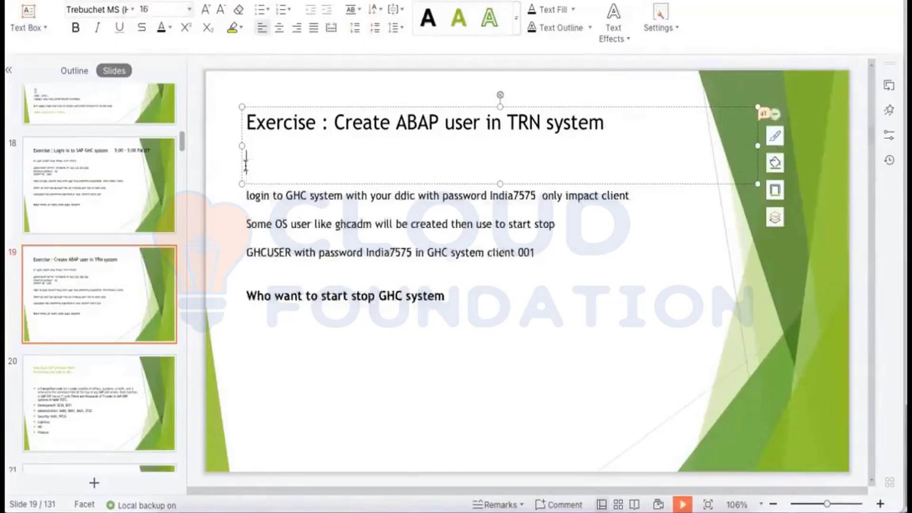
In the login line, replace GHC with TRN and add the client number.
drag(287, 191, 303, 190)
text(TR)
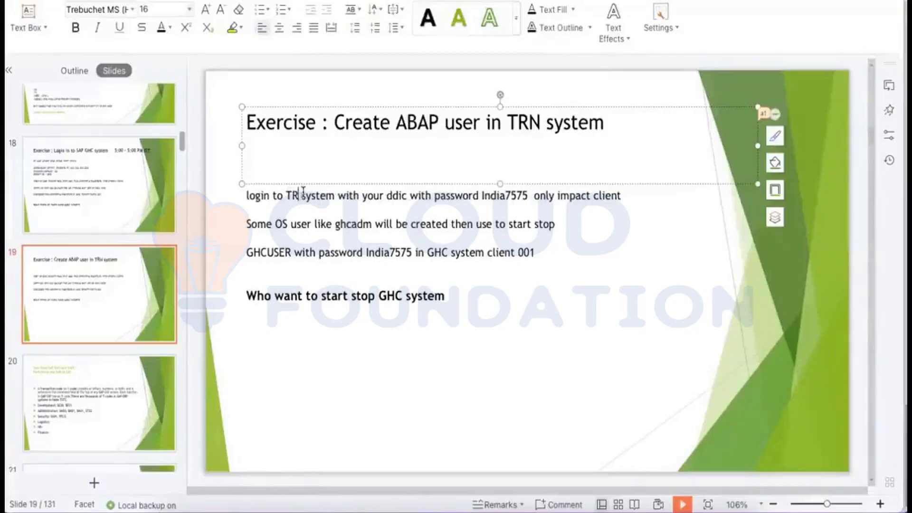
text(N)
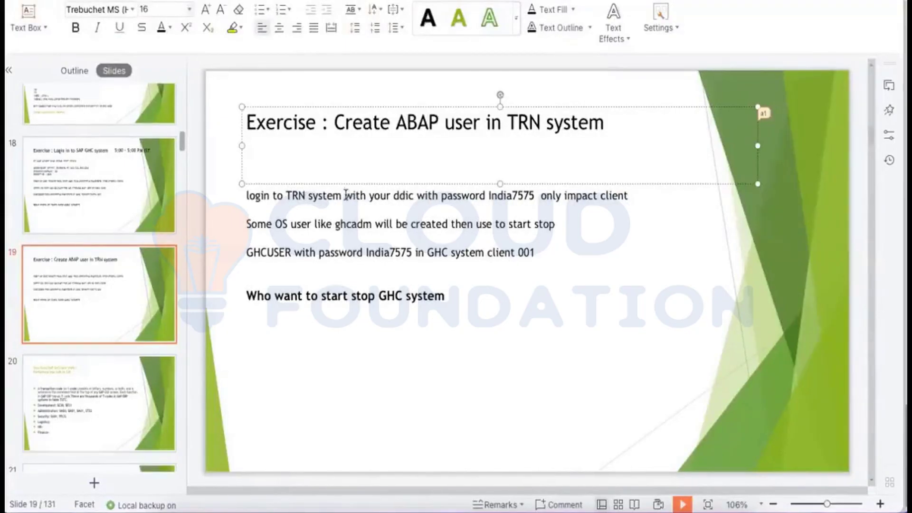
click(345, 194)
text(client)
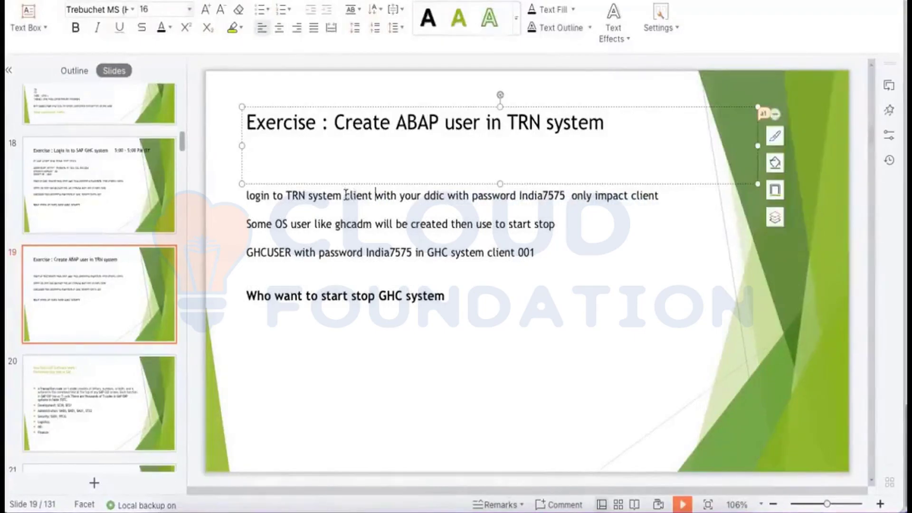
text( 100)
key(BackSpace)
key(BackSpace)
key(BackSpace)
key(BackSpace)
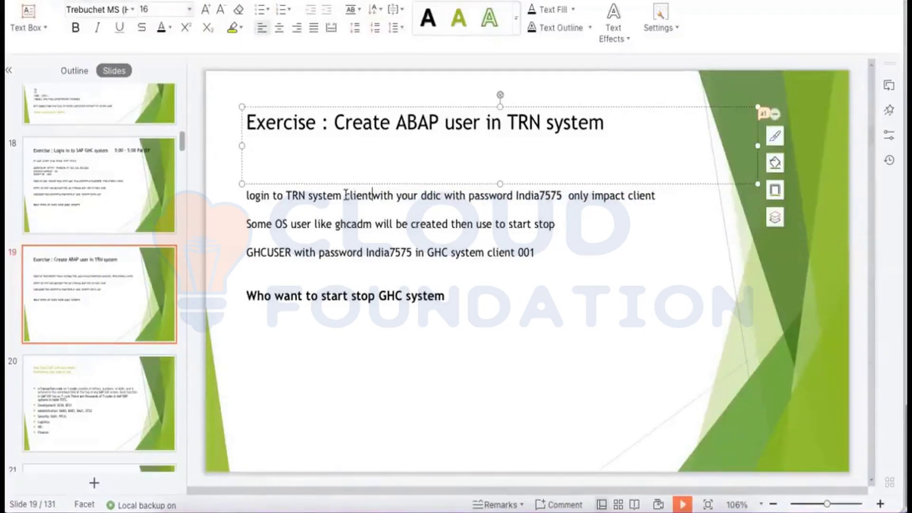
text(001)
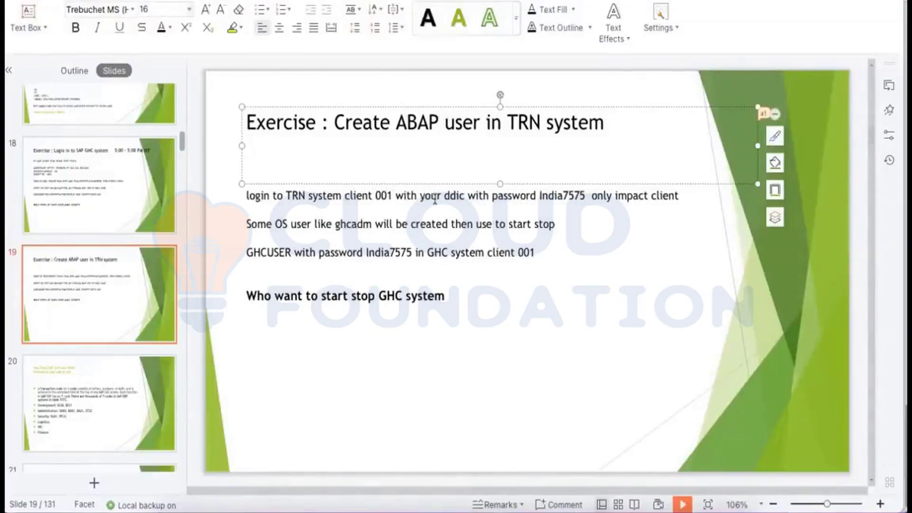
Replace ddic with user4 in the login line and delete 'only impact client'.
drag(443, 197, 463, 196)
text(user)
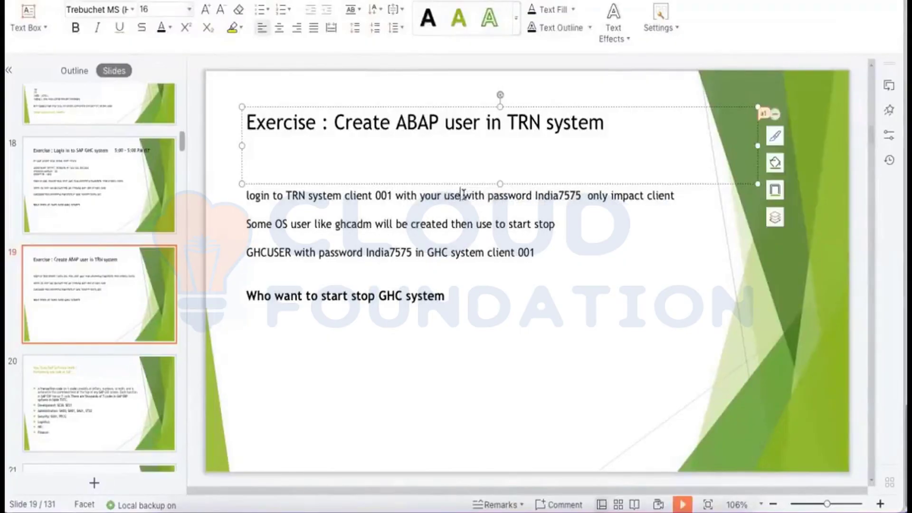
text( 1-)
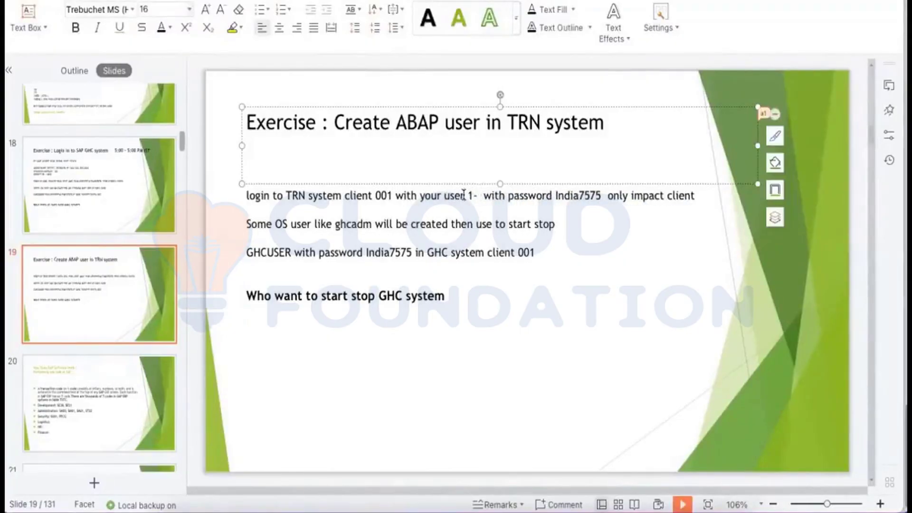
text( yser4)
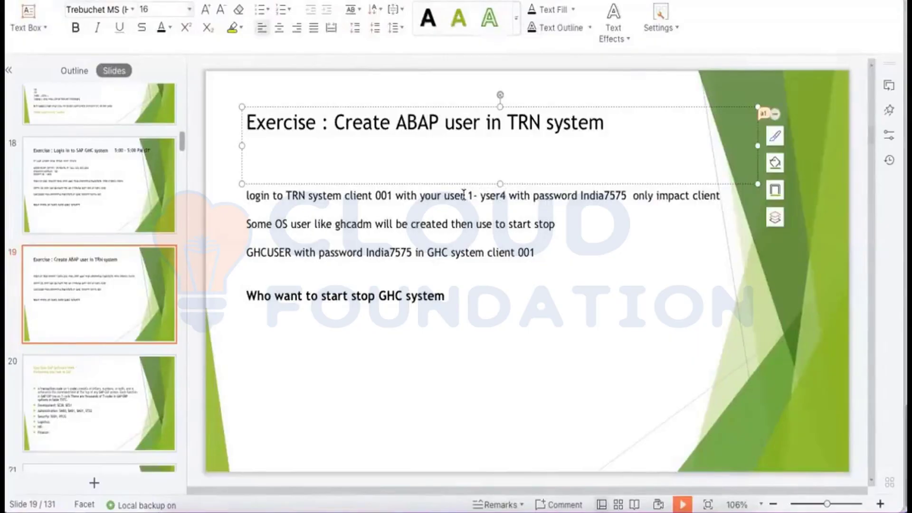
key(BackSpace)
key(BackSpace)
key(BackSpace)
key(BackSpace)
key(BackSpace)
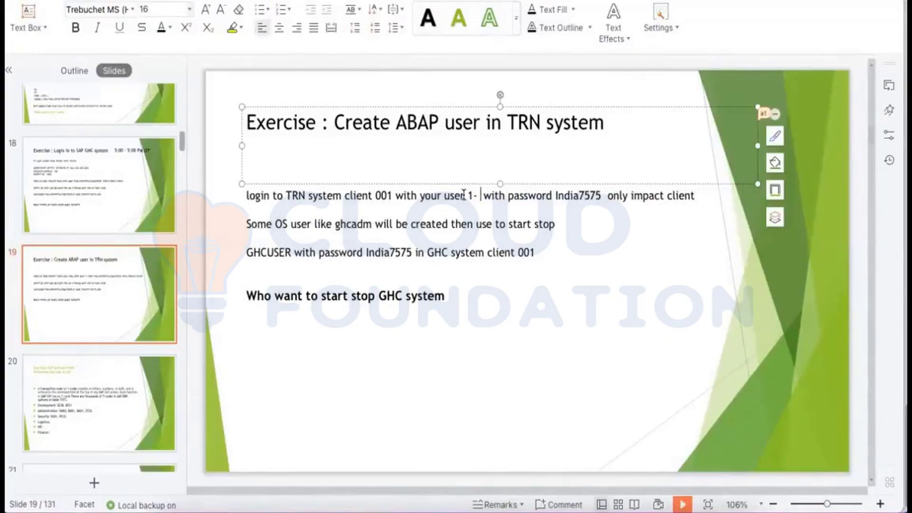
text(user)
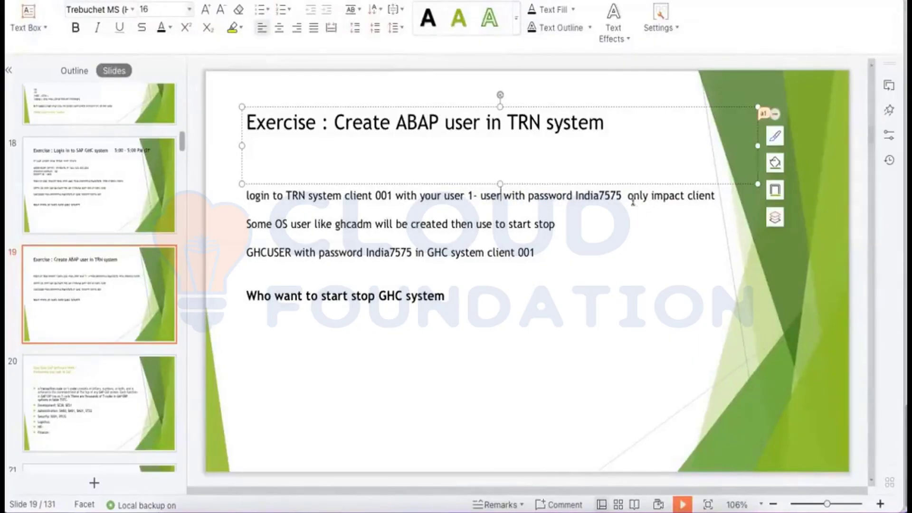
drag(628, 195, 708, 204)
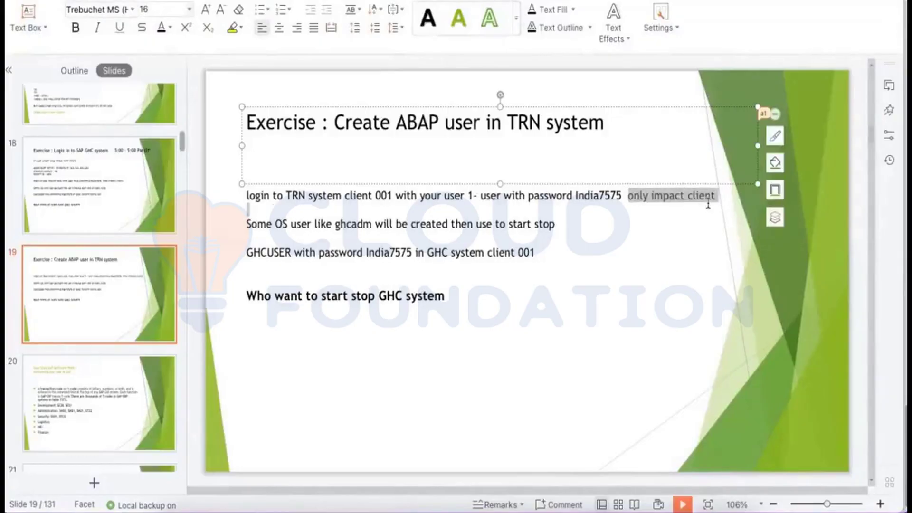
key(Delete)
key(Delete)
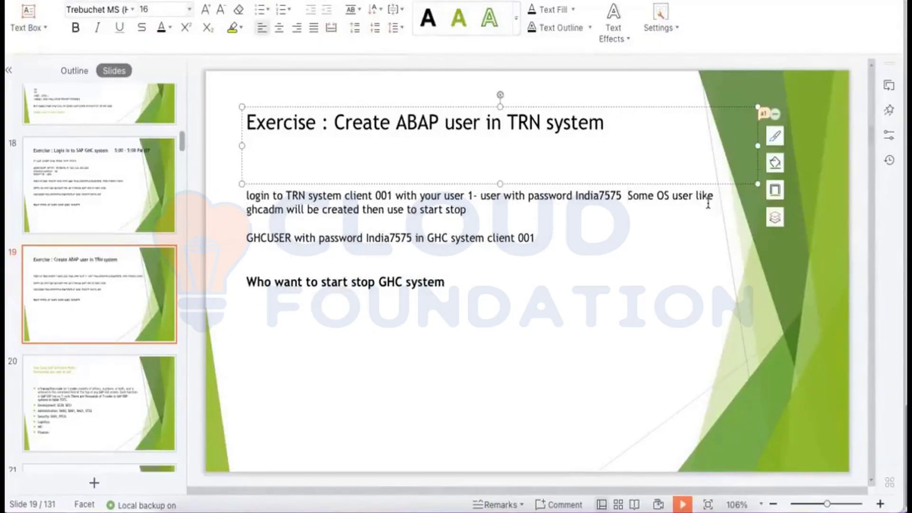
key(Return)
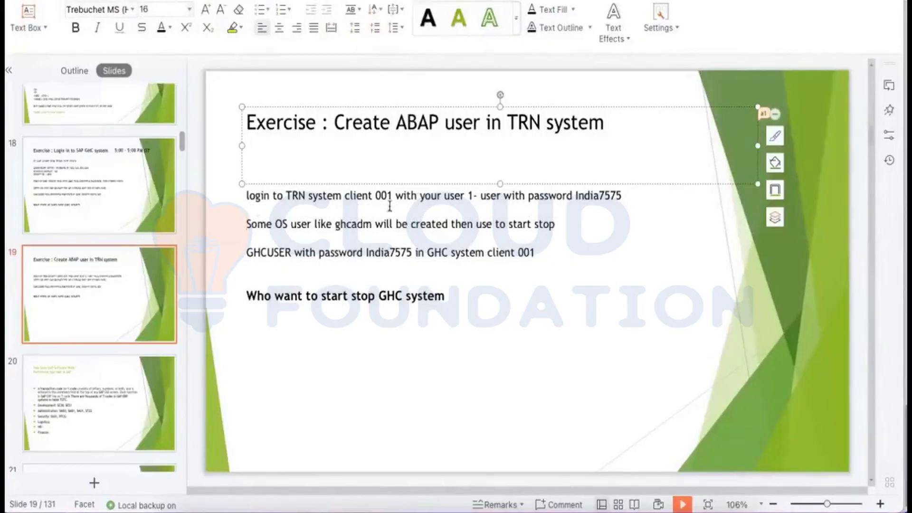
click(500, 196)
text(4)
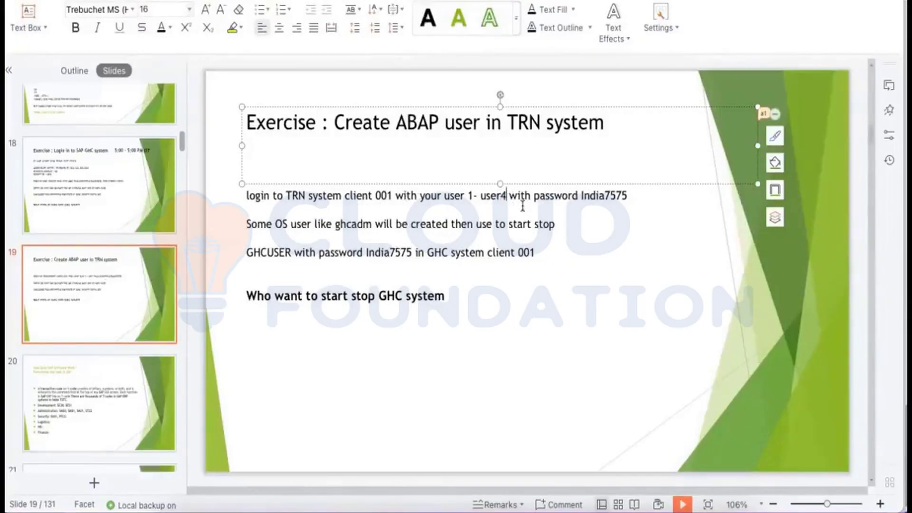
Replace the OS user line with 'Got to SU01 tcode ----- Type your name ----- create button'.
drag(554, 230, 240, 225)
text(Got )
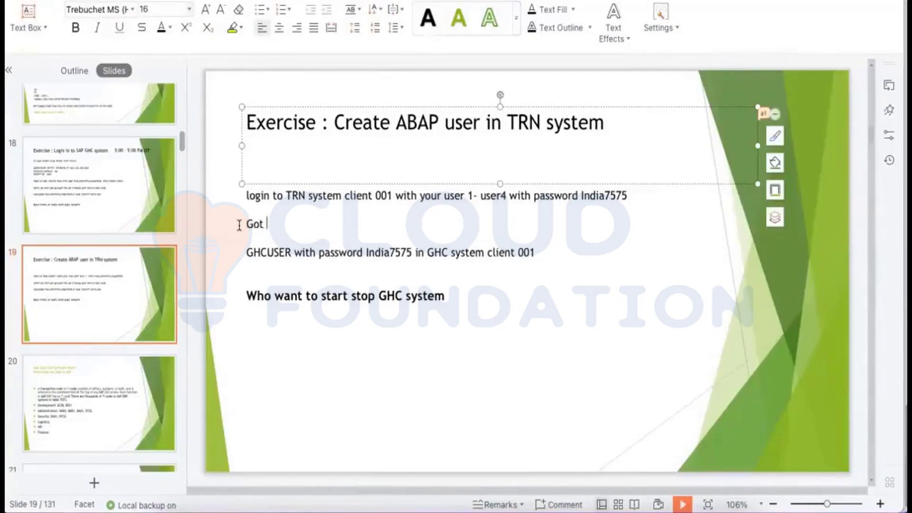
text(to SU01 tcode)
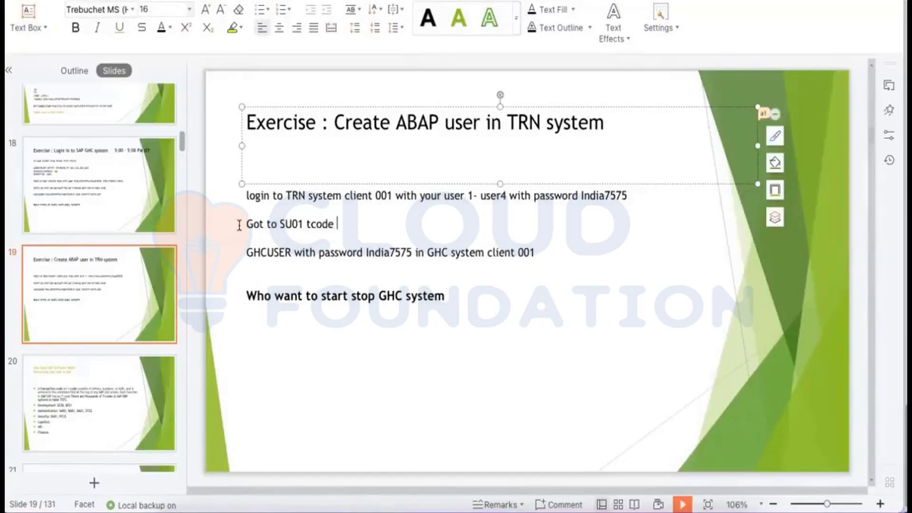
text( ----- Type your name )
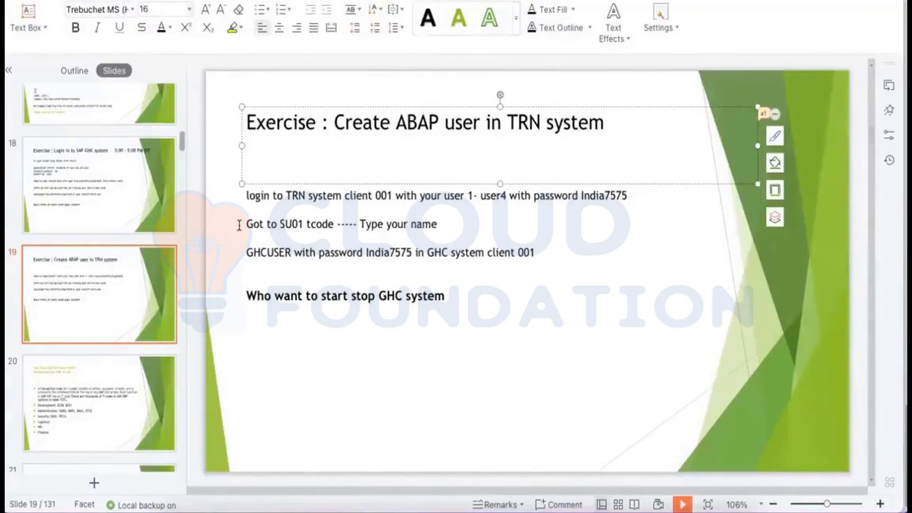
text(----- crete)
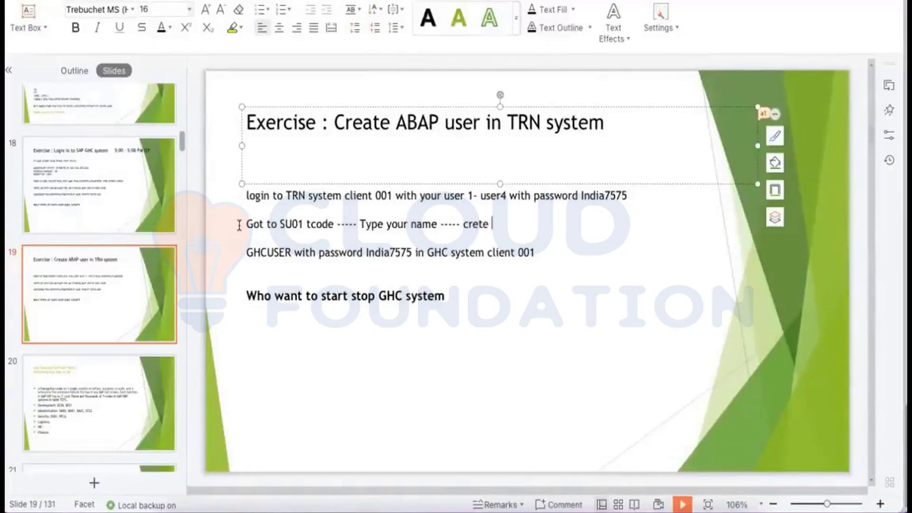
key(BackSpace)
key(BackSpace)
key(BackSpace)
text(ate button )
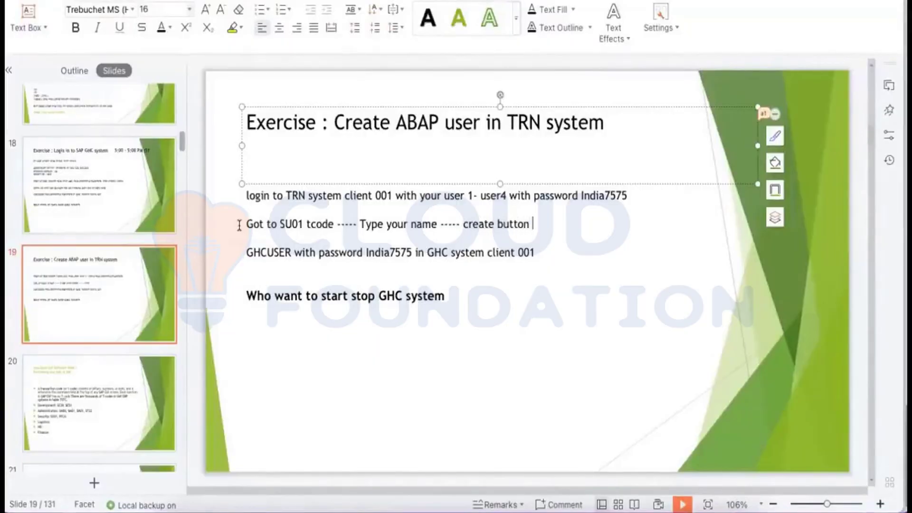
text(( Similar to pap)
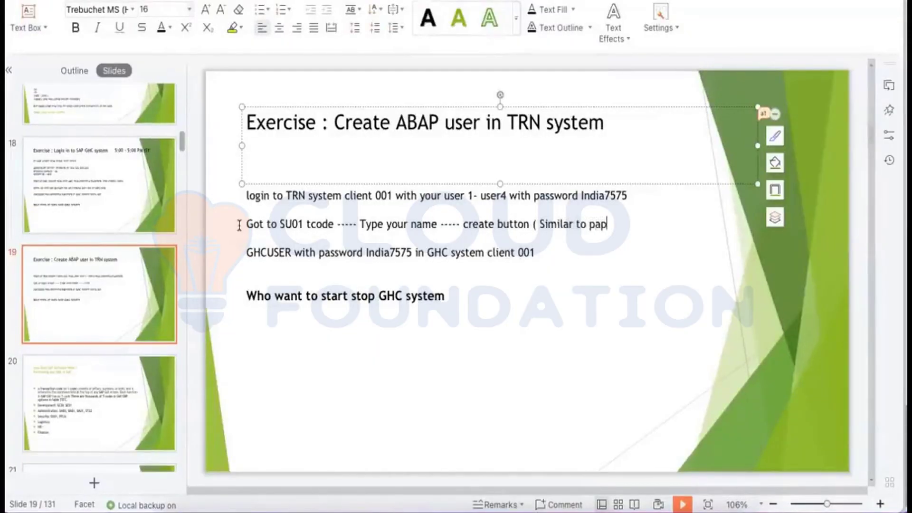
text(er symbol)
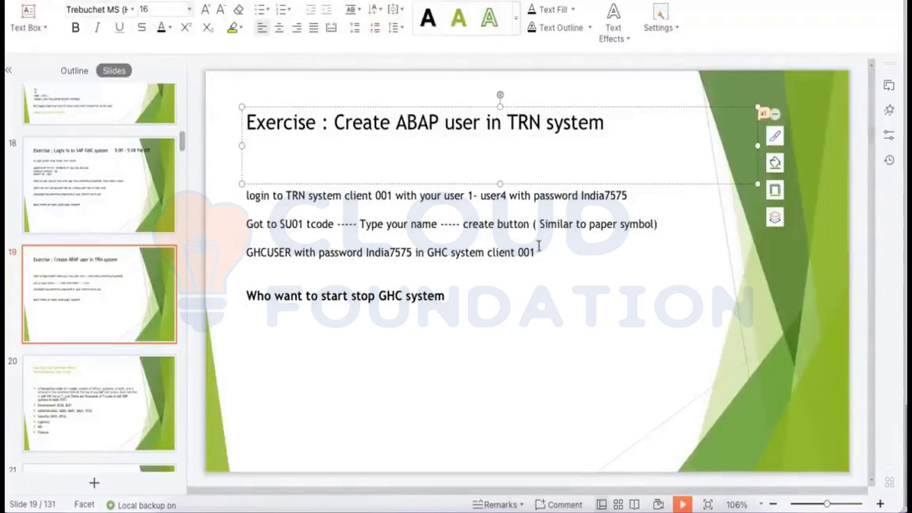
Replace the GHCUSER line with 'Fill Mandatory entries : Last Name', then User Type and Password lines.
drag(538, 253, 247, 253)
key(Return)
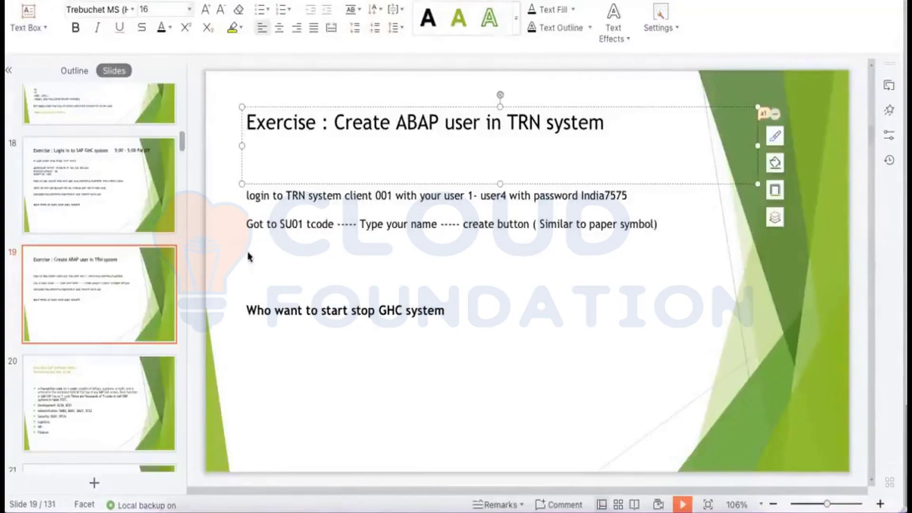
text(Fill Mandatory)
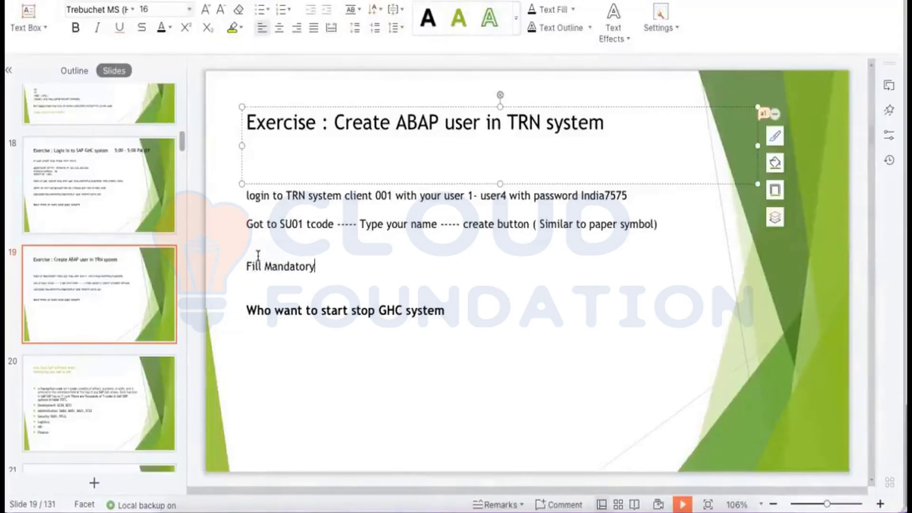
text( entries : L)
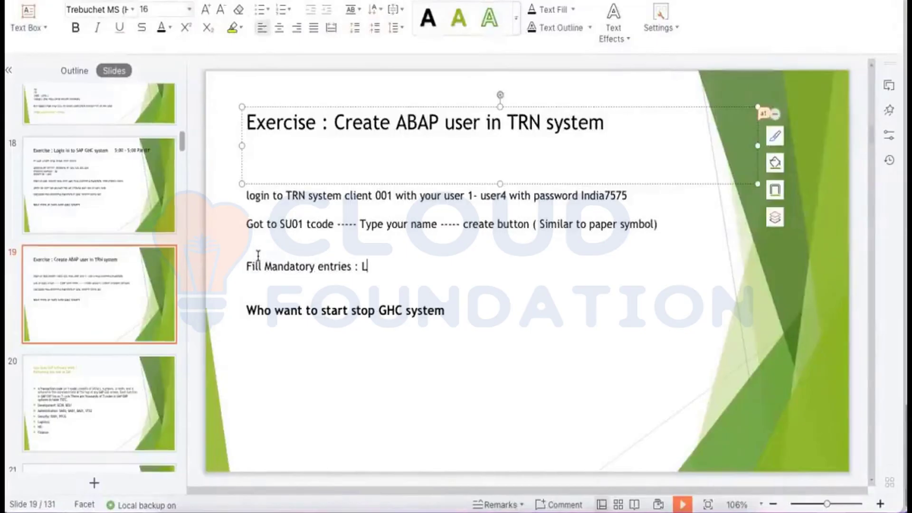
text(ast Name)
key(Return)
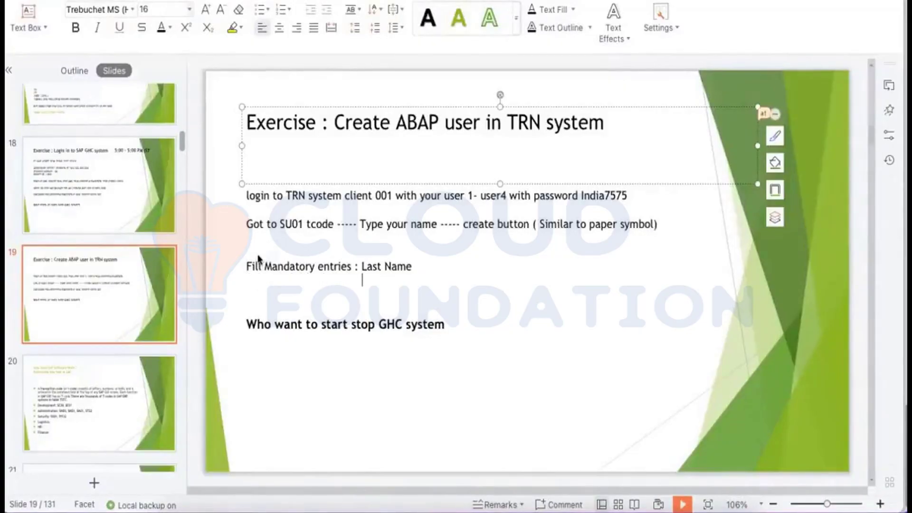
text(User Type)
key(Return)
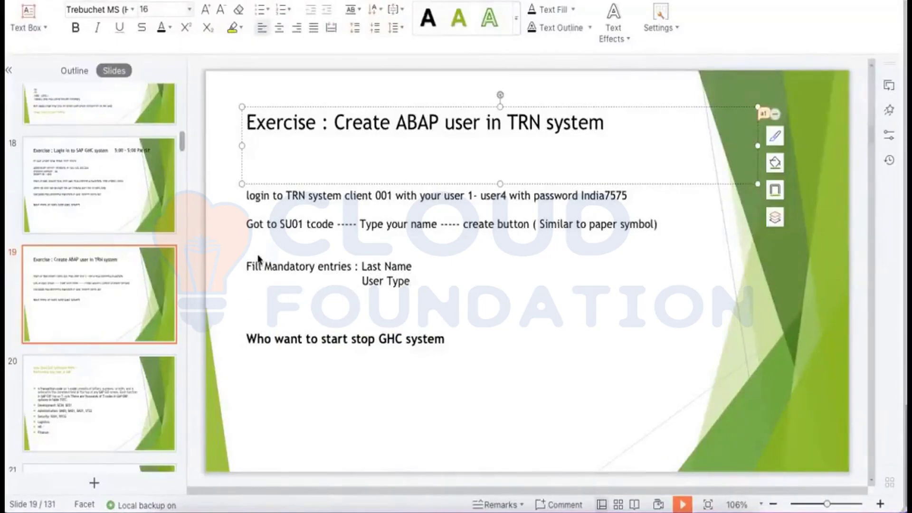
text(Password)
key(Return)
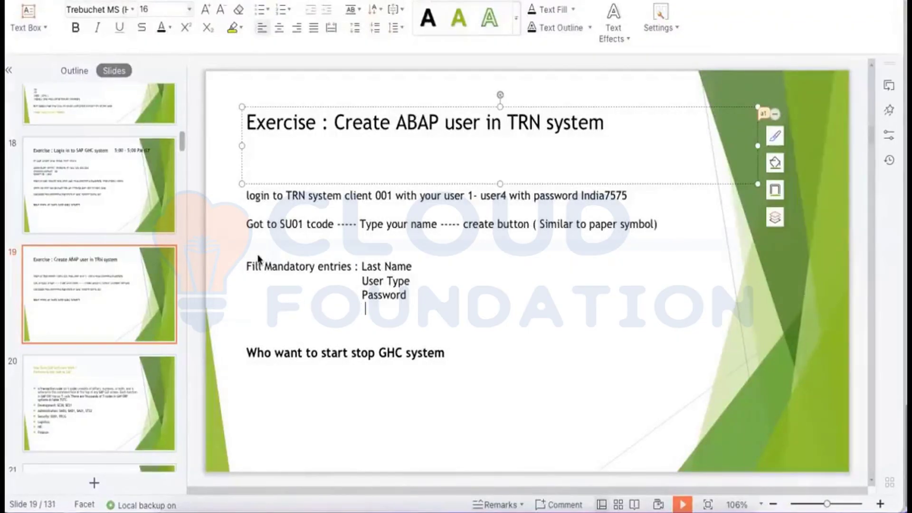
Add 'Profile : SAP_ALL ( Full Authorization' as the last entry and shorten the title box.
key(BackSpace)
text(Prof)
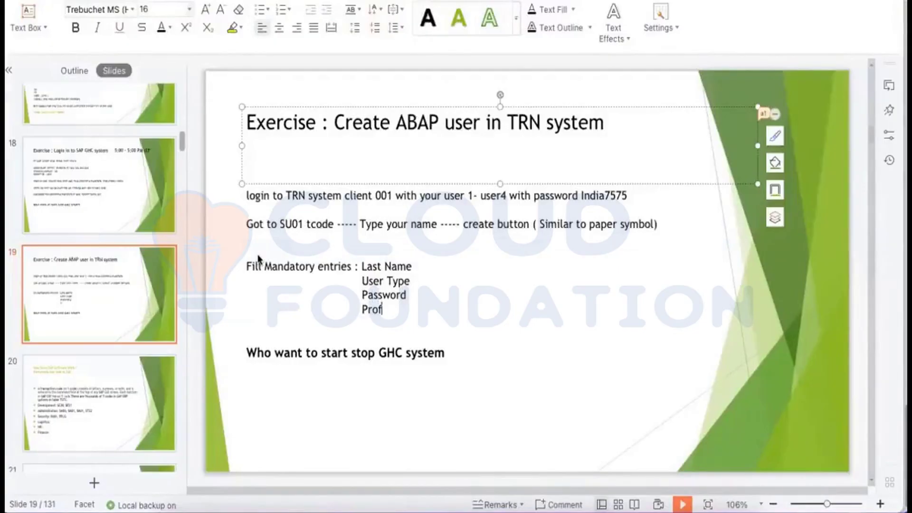
text(ile : SAP)
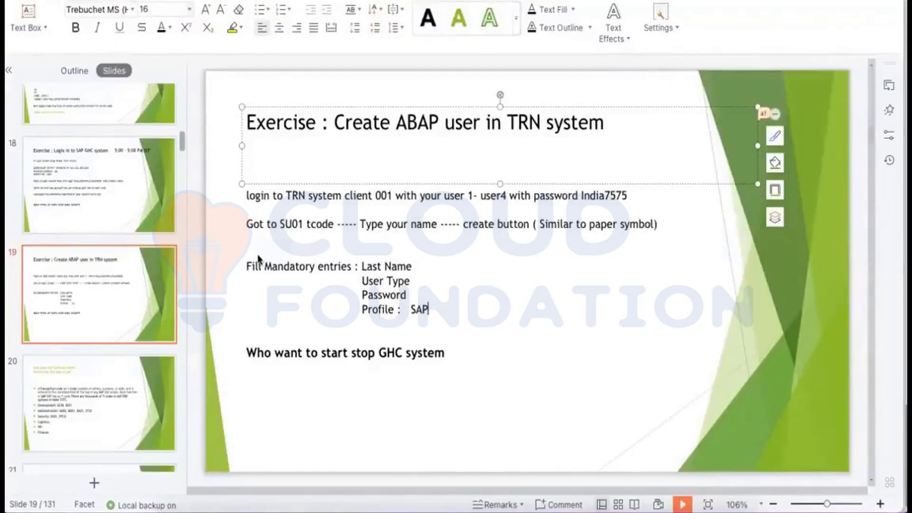
text(_ALL ( Full A)
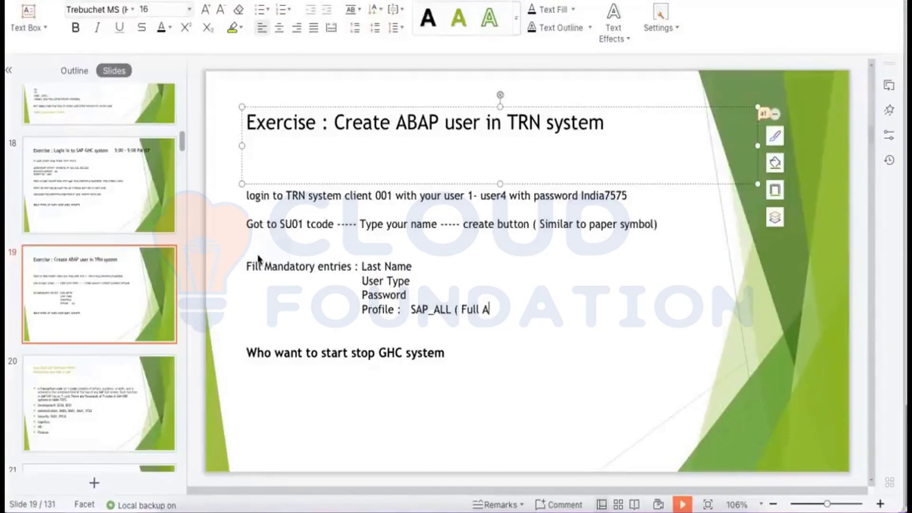
text(uthorization)
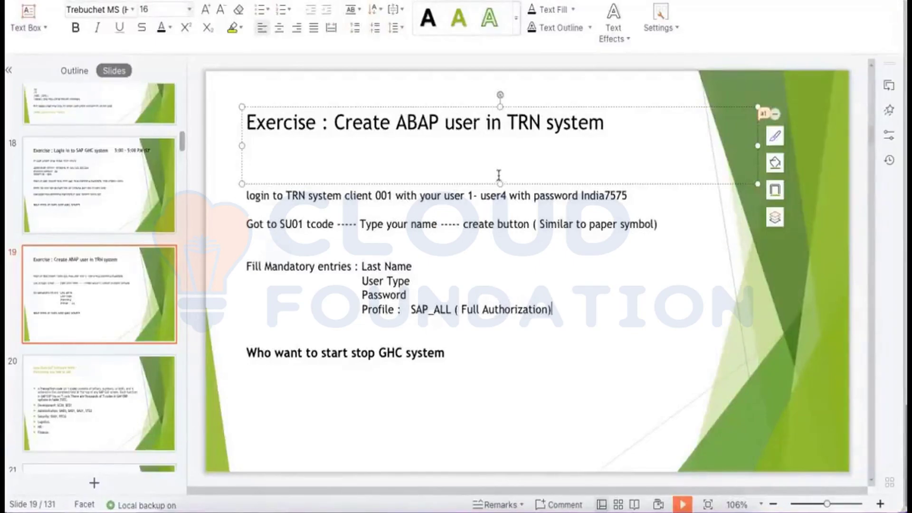
drag(500, 184, 501, 157)
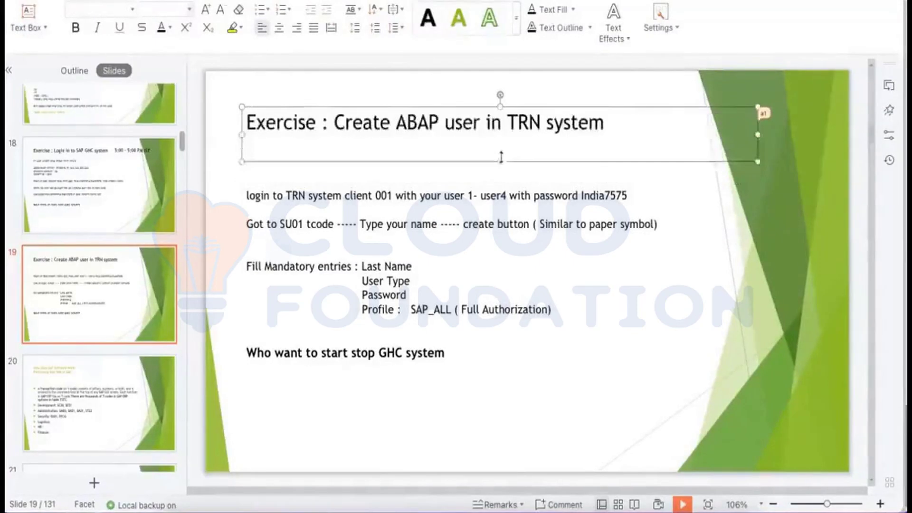
click(435, 224)
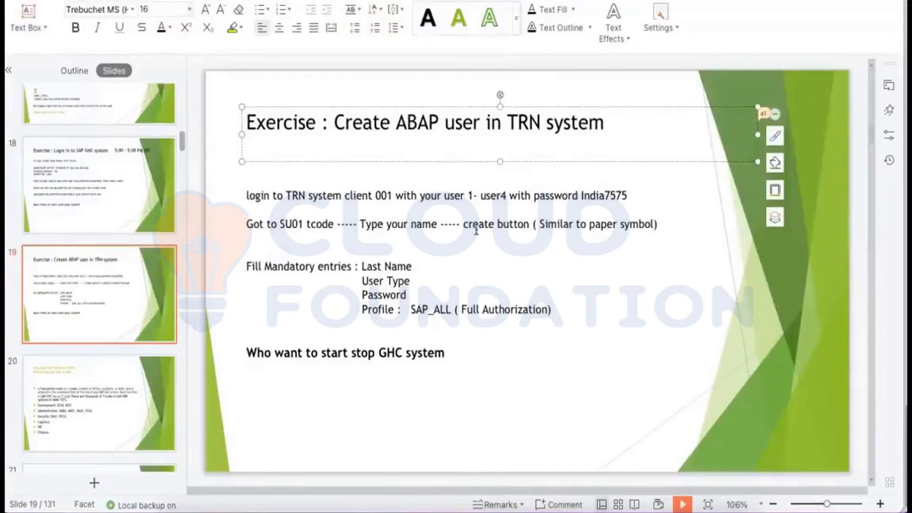
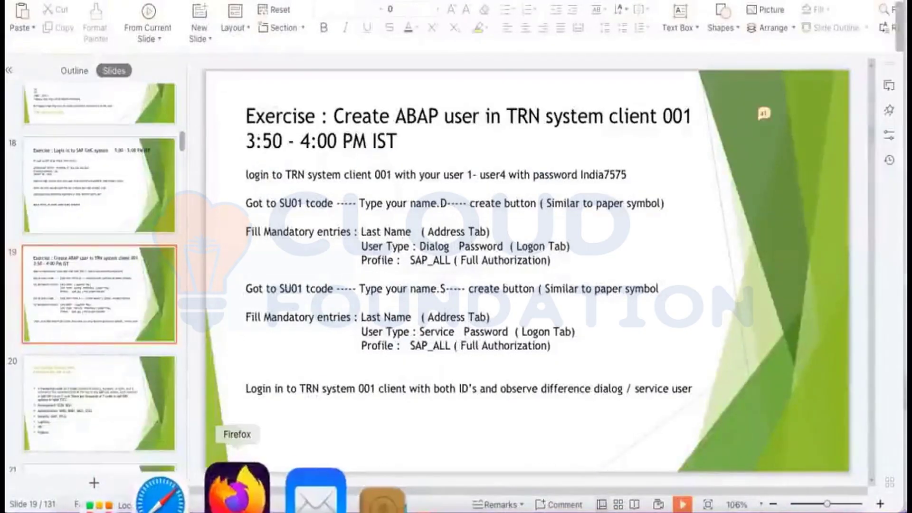
Switch from the ABAP exercise slide to the Miro board of SAP setup notes in Firefox.
click(242, 494)
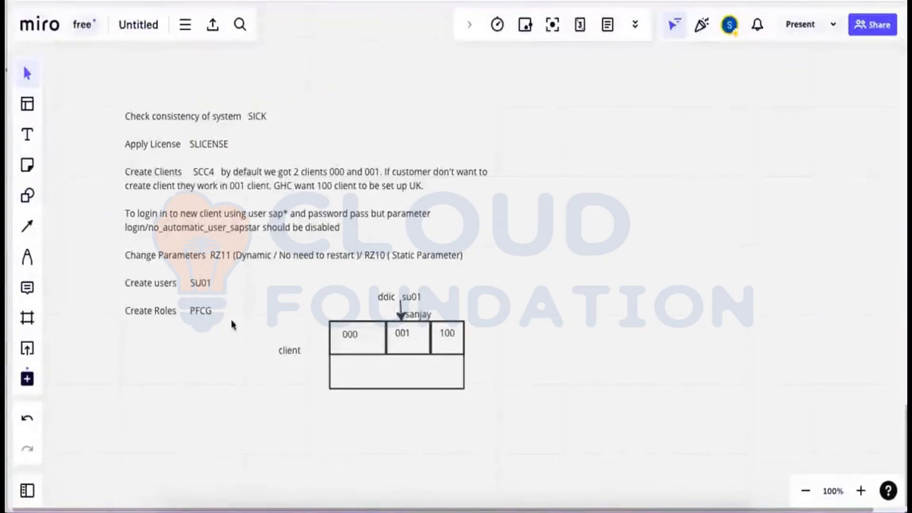
Look over the SAP setup notes on the Miro board, then bring up Microsoft Remote Desktop.
click(503, 328)
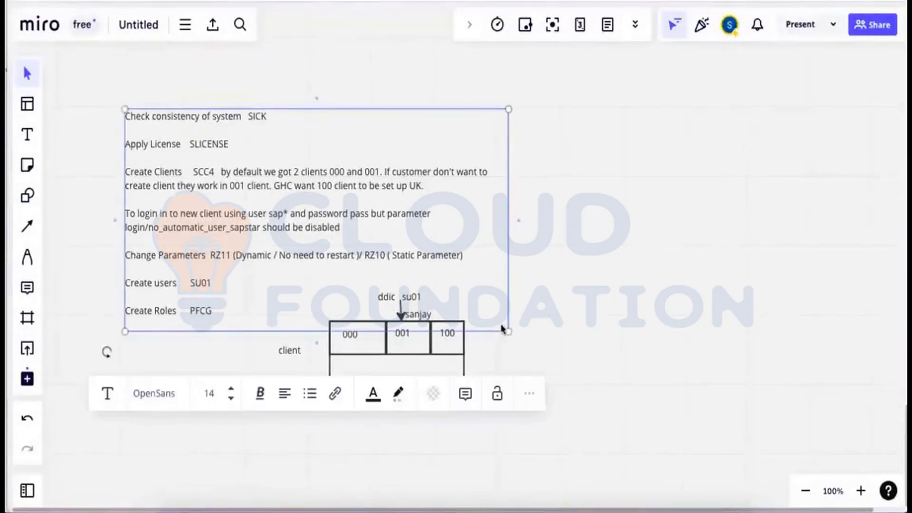
click(615, 284)
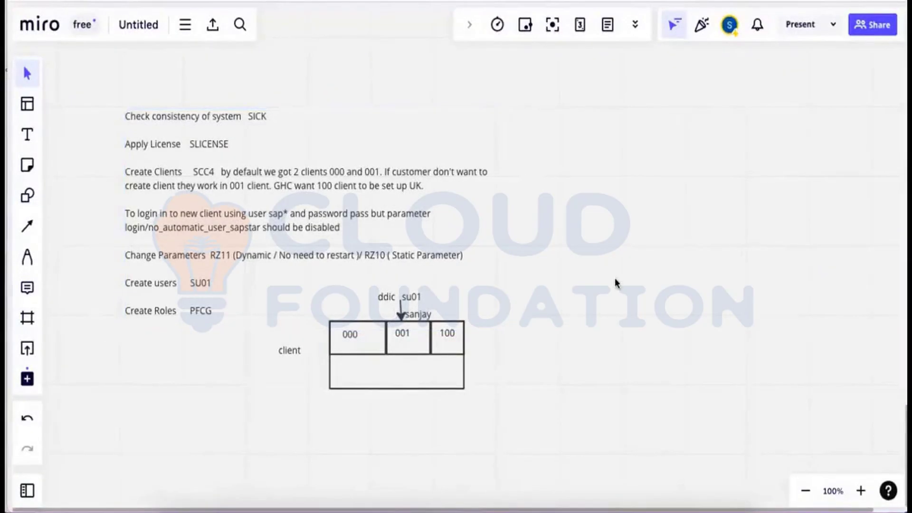
scroll(615, 284, down, 2)
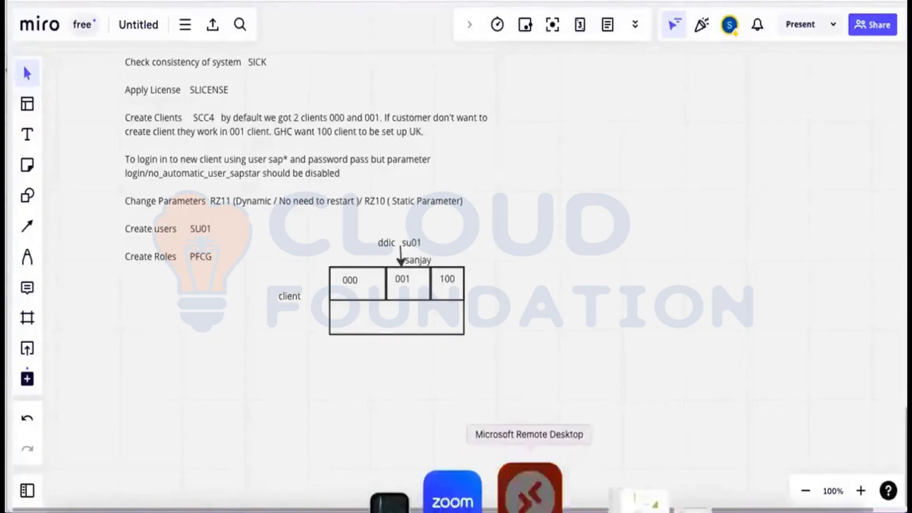
click(530, 490)
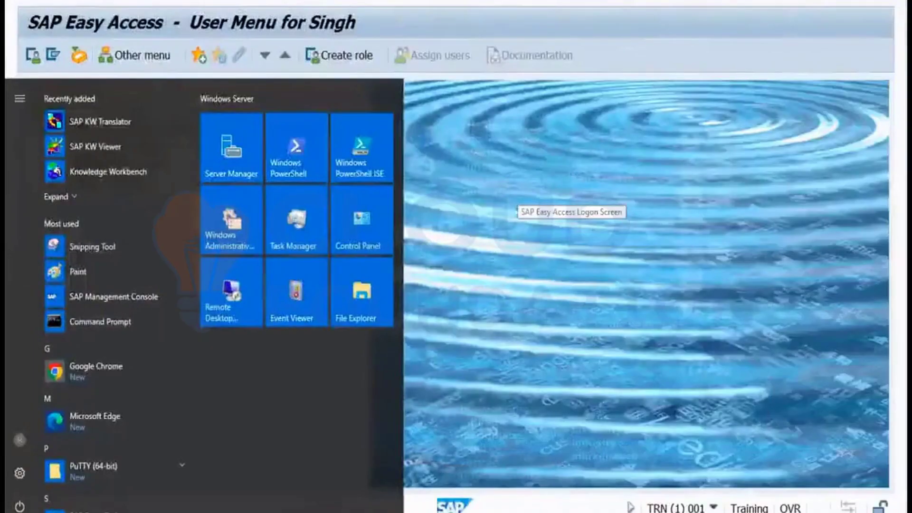
key(Escape)
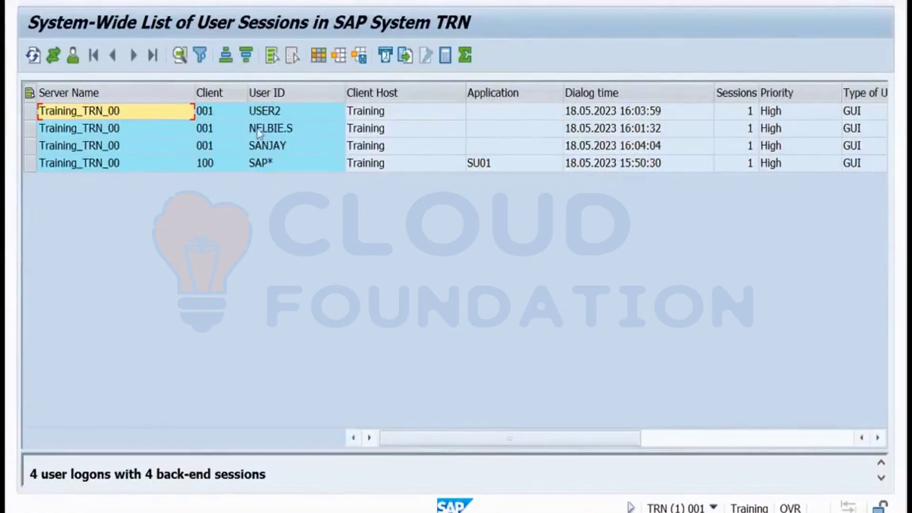
click(270, 116)
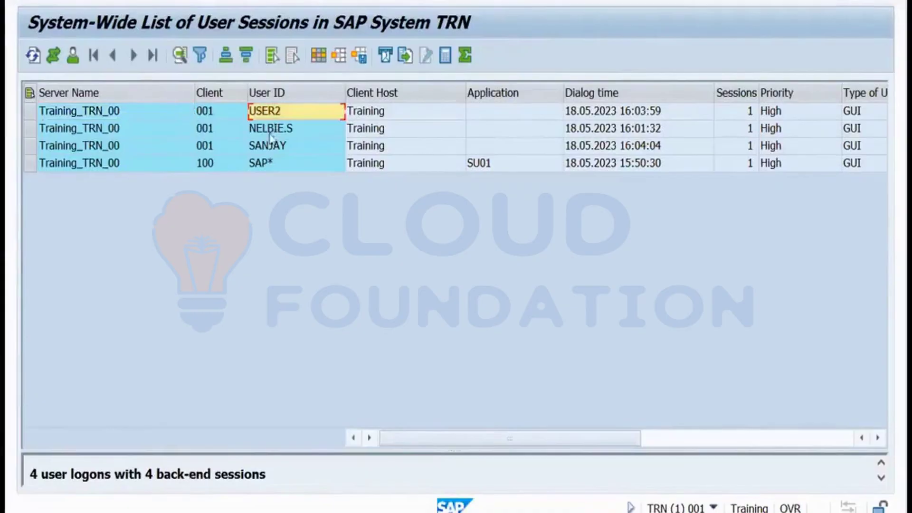
click(270, 134)
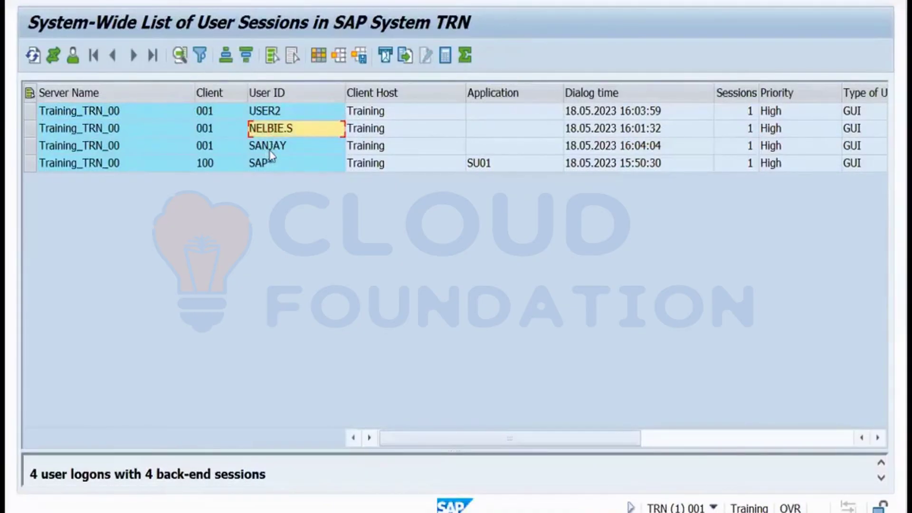
click(271, 114)
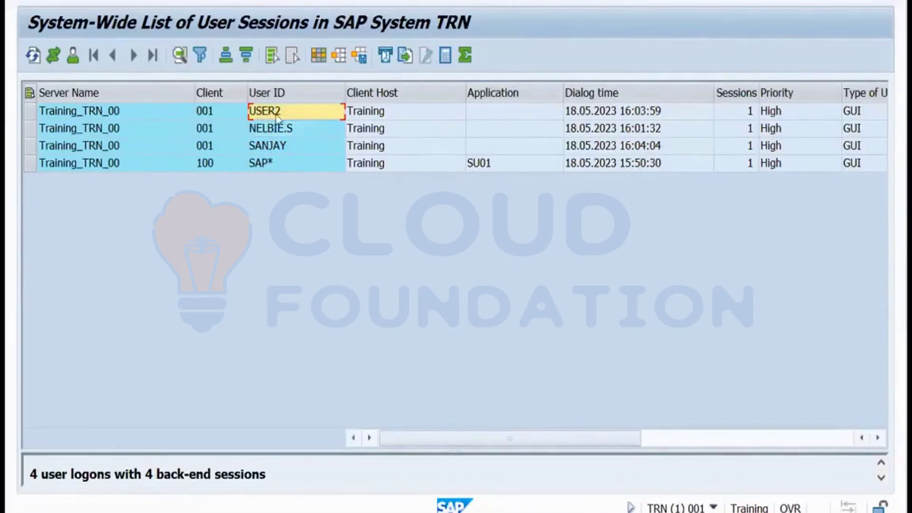
click(393, 113)
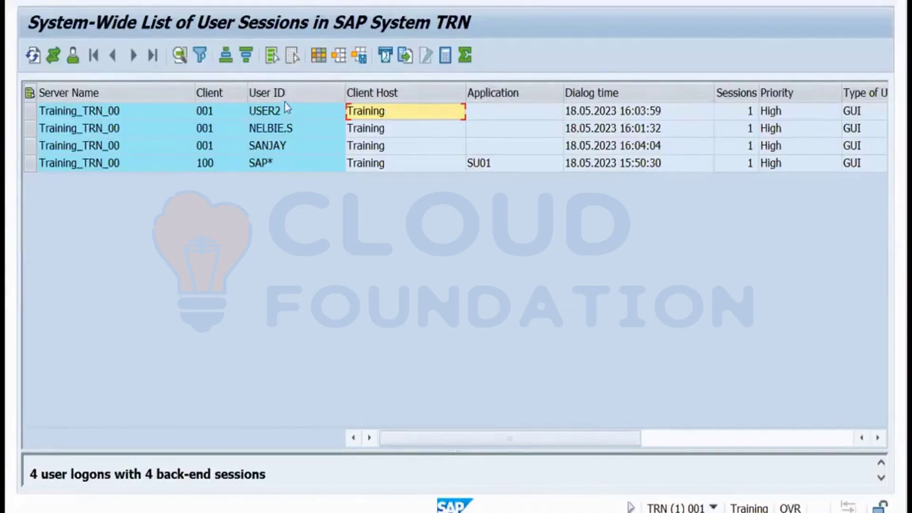
click(278, 114)
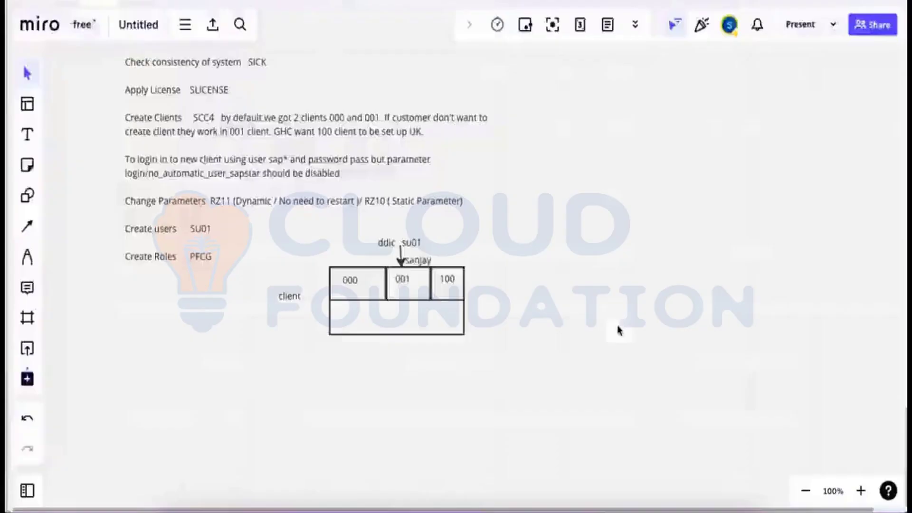
click(528, 497)
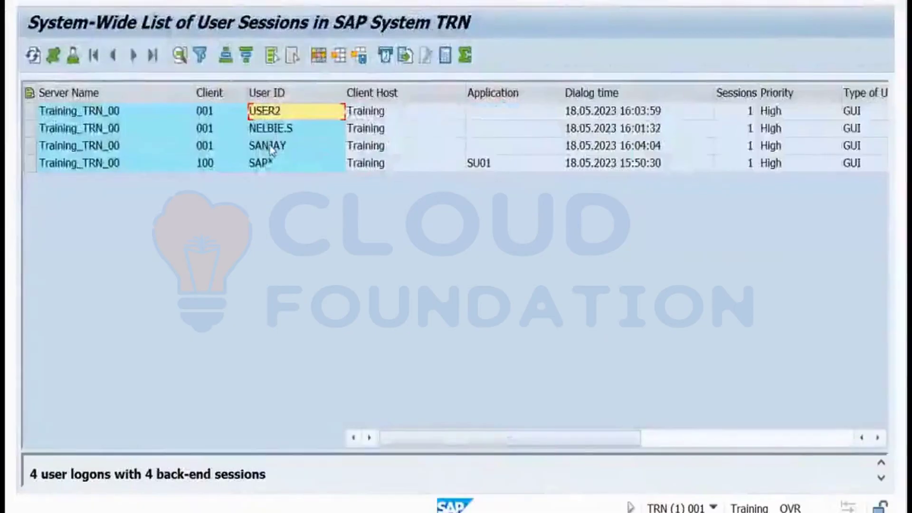
click(275, 150)
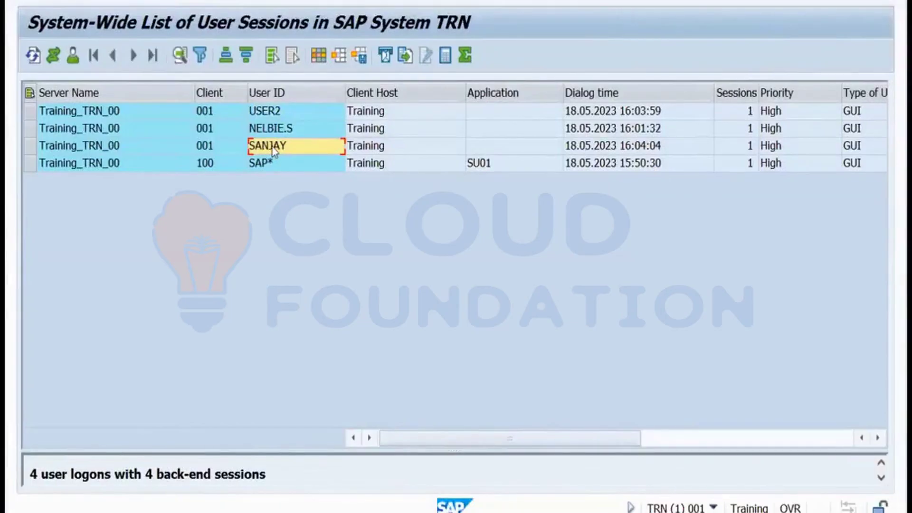
click(210, 146)
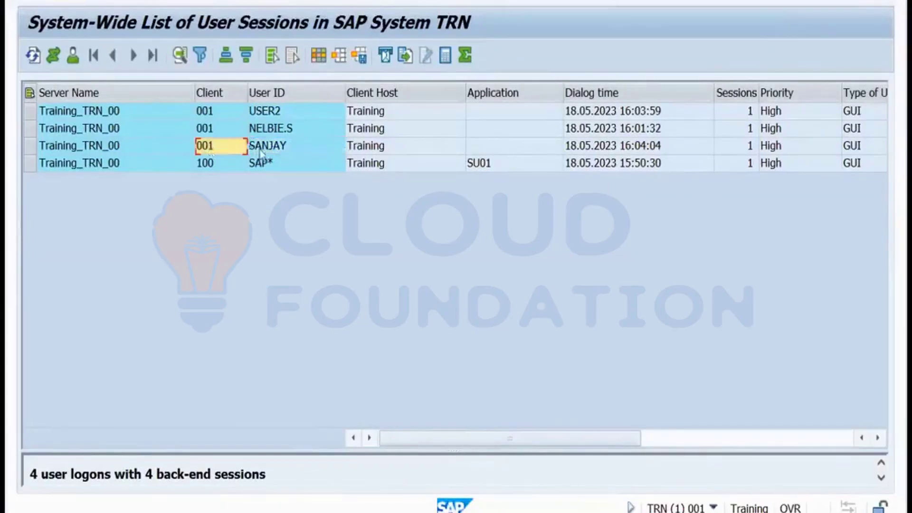
click(266, 148)
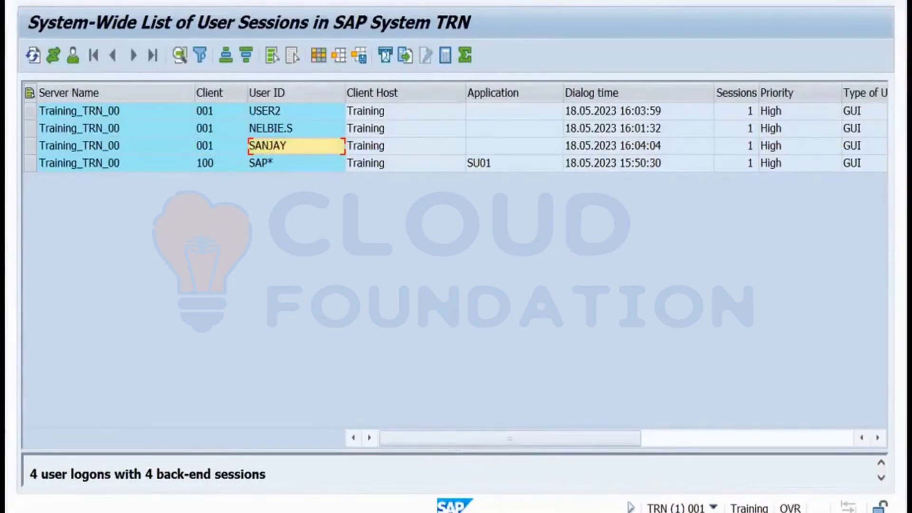
key(F3)
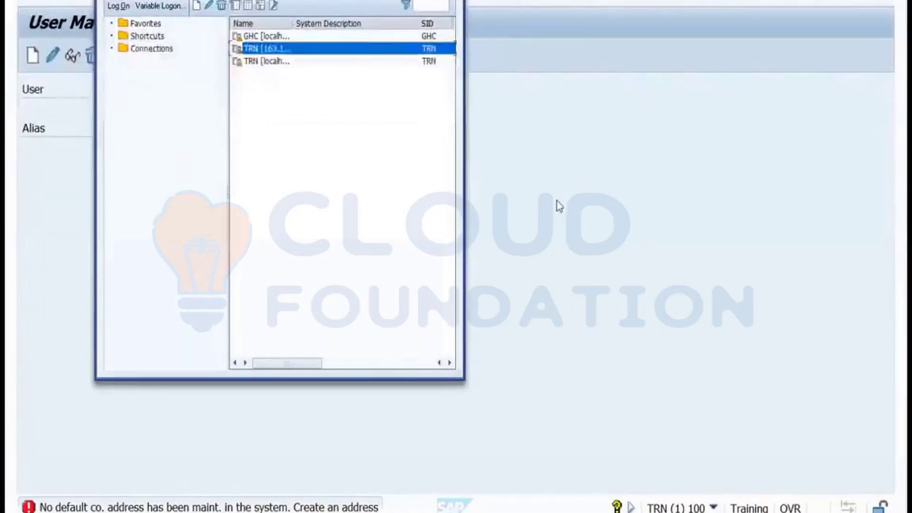
Log on to TRN client 001 with the trainee's user ID and password.
click(559, 206)
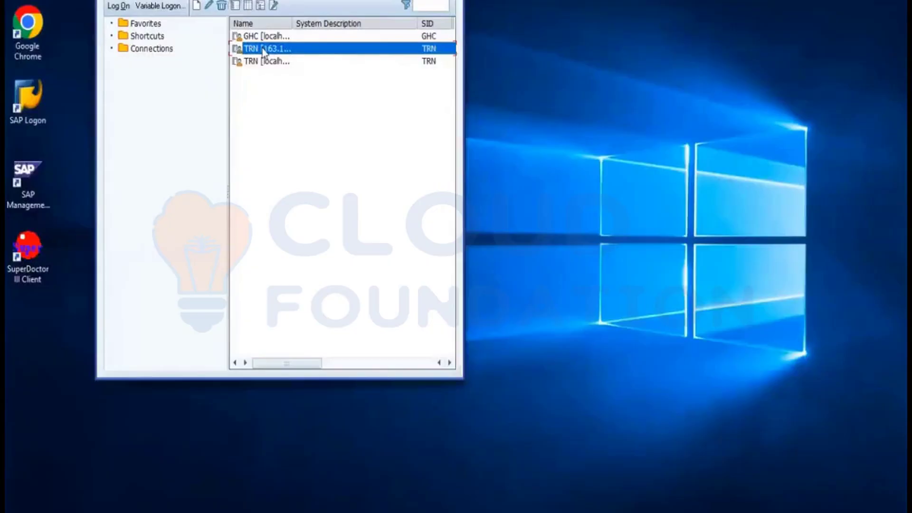
double_click(262, 49)
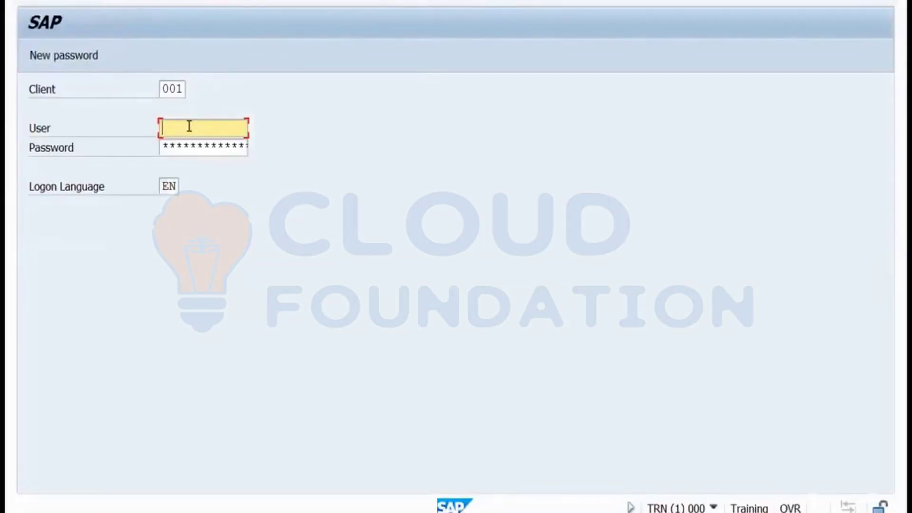
text(sanjay)
key(Tab)
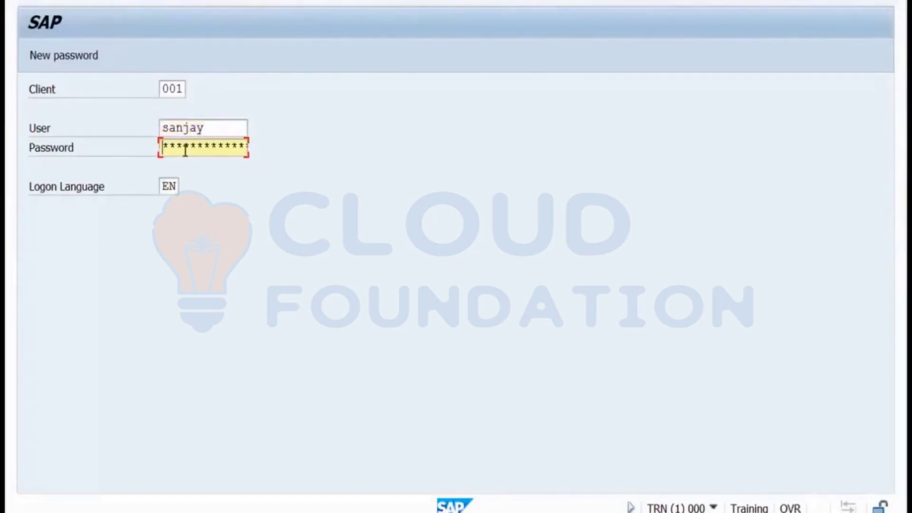
text(******)
key(Return)
Retry the logon twice with different passwords after the incorrect-password error.
key(Tab)
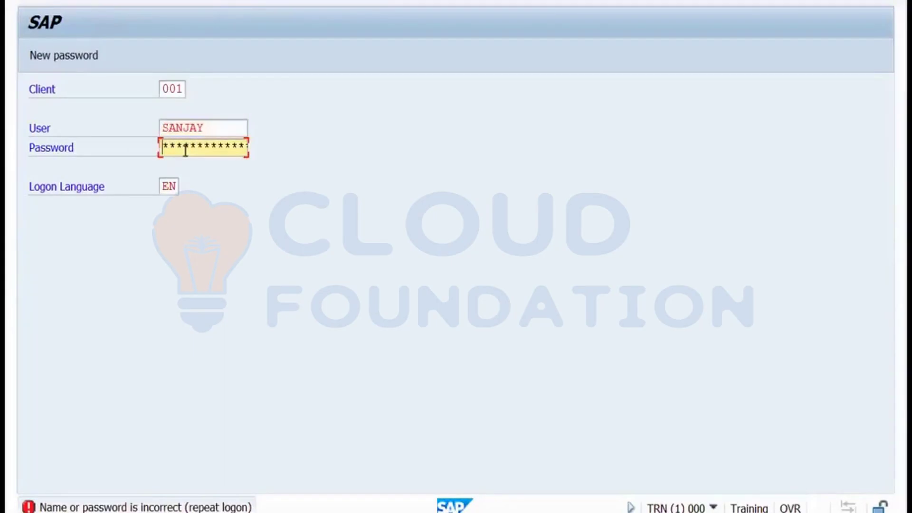
text(****)
key(Return)
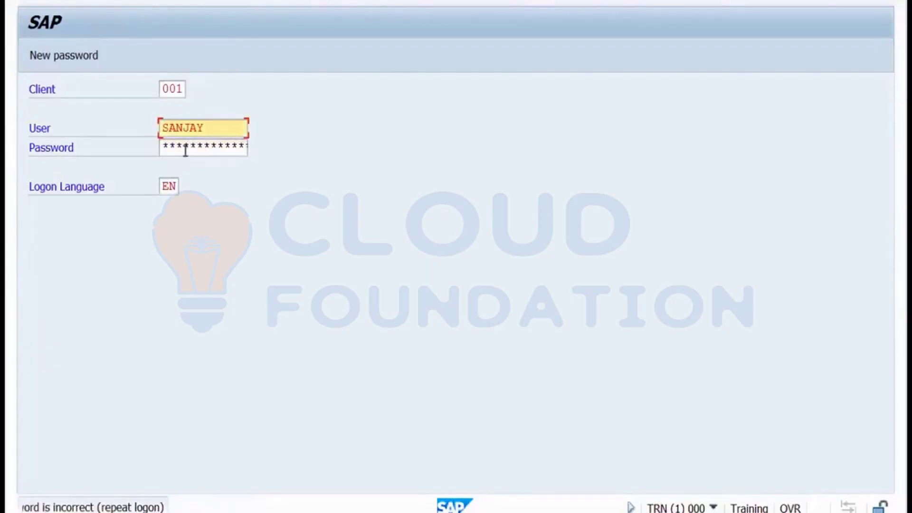
key(Tab)
text(****)
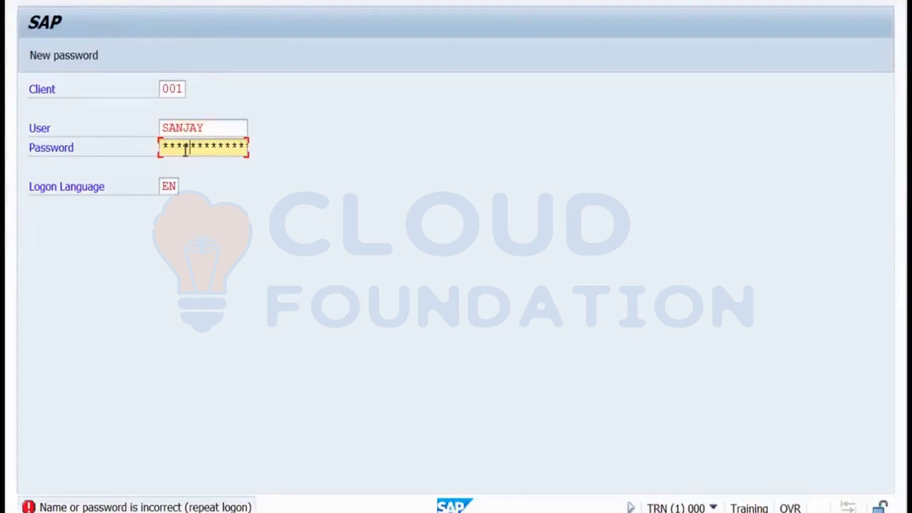
key(Return)
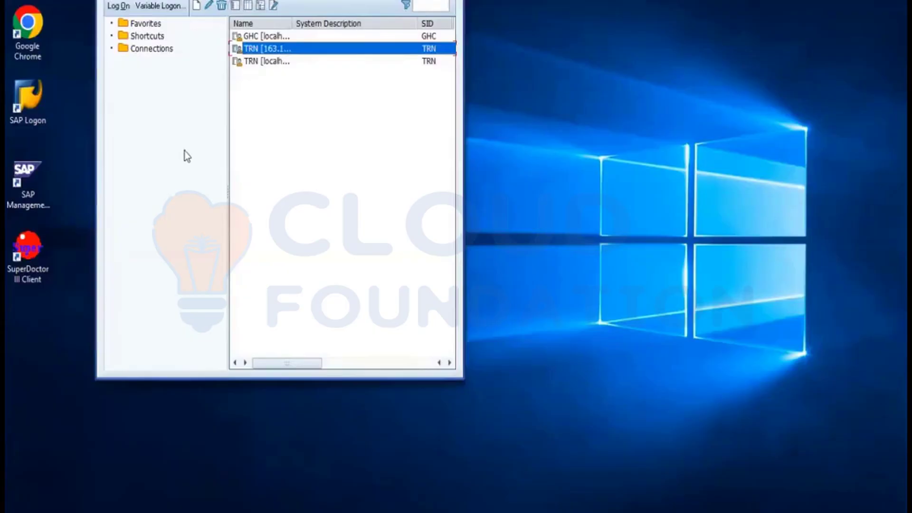
Keep retrying the TRN logon with the trainee's user ID until too many failed attempts block it.
double_click(270, 49)
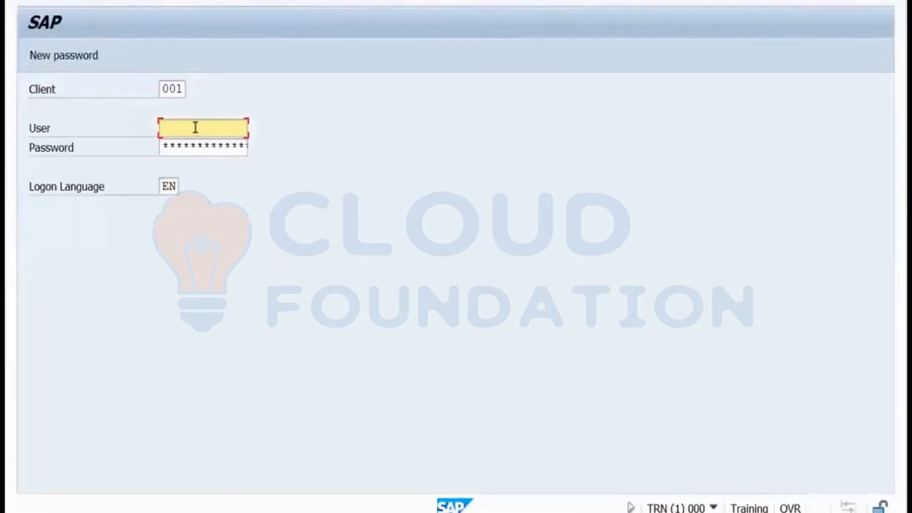
text(sanjay)
click(189, 145)
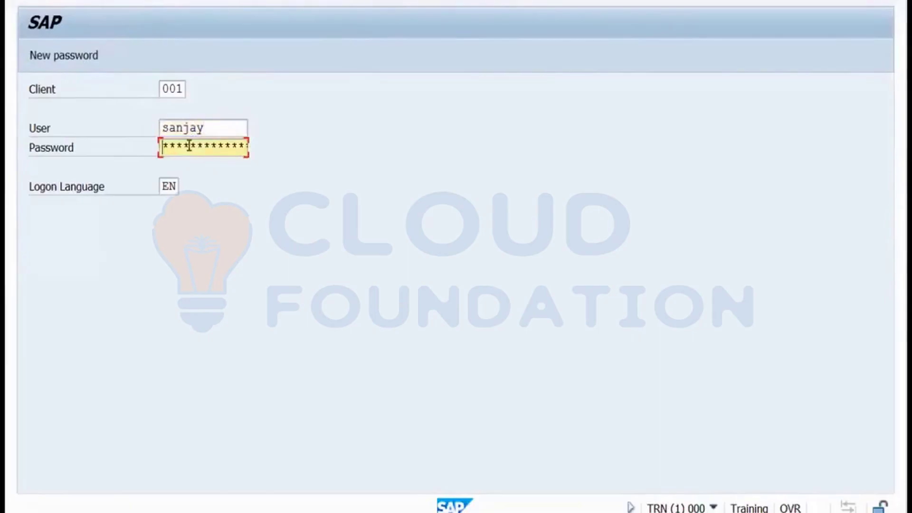
key(Return)
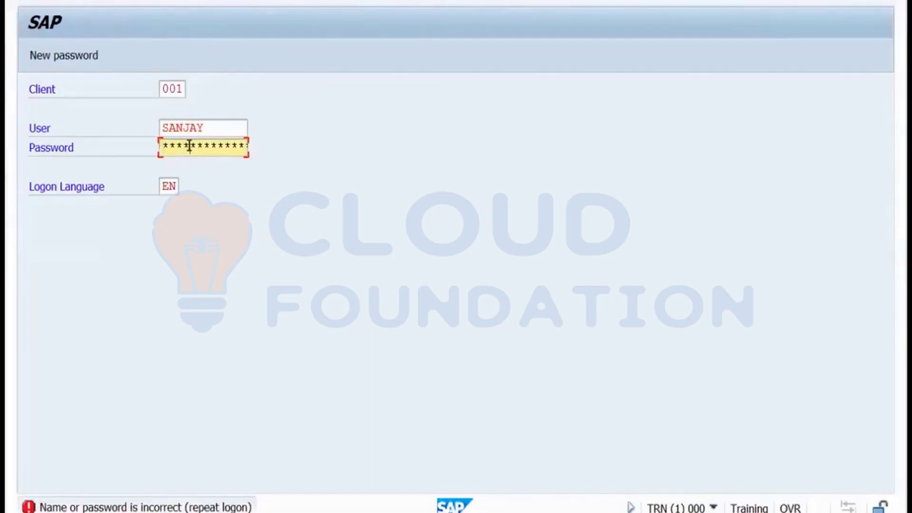
key(Return)
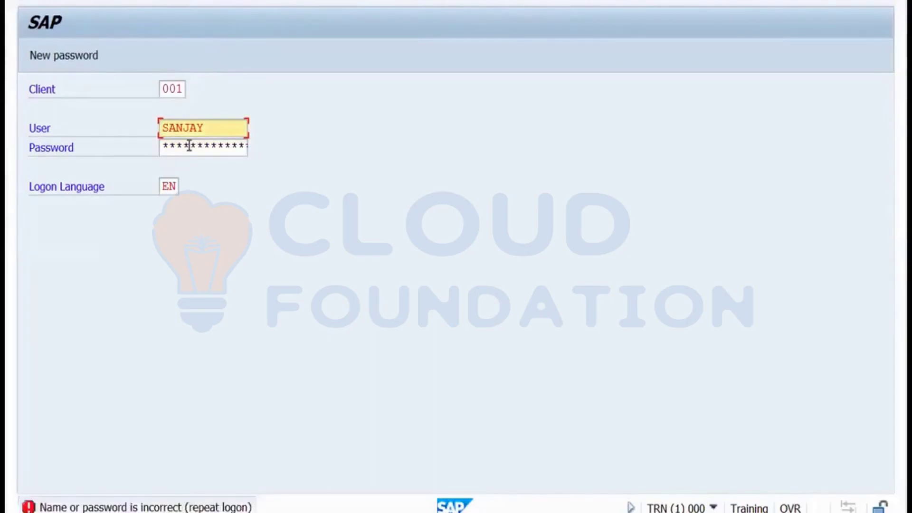
click(189, 146)
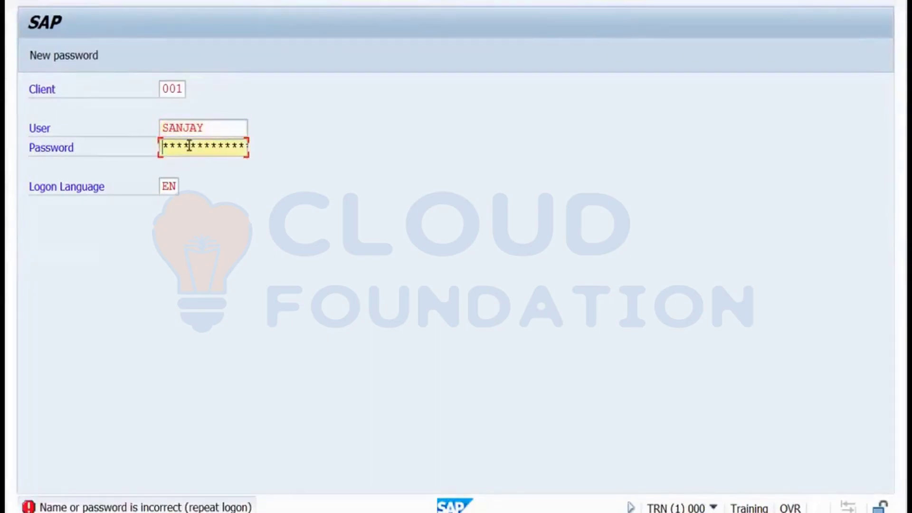
key(Right)
key(Right)
key(Right)
key(Return)
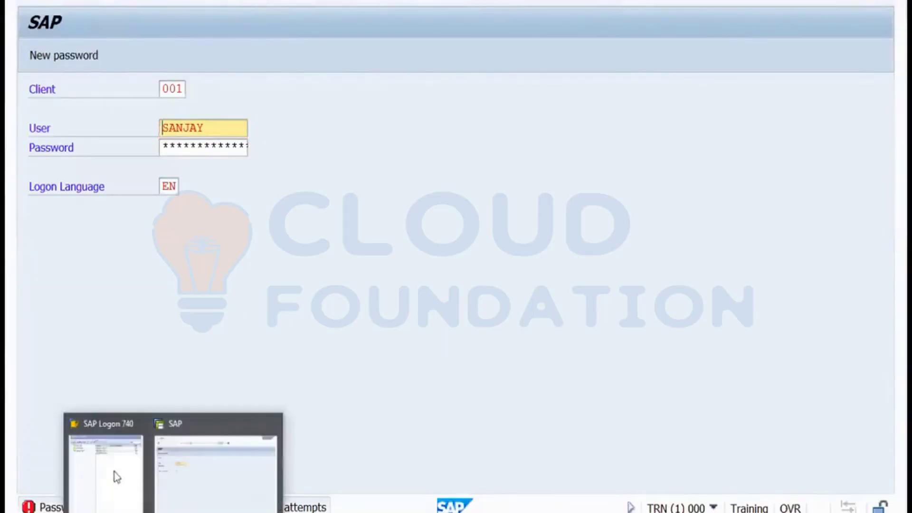
Log on to TRN as user DDIC, confirming the new password.
click(113, 470)
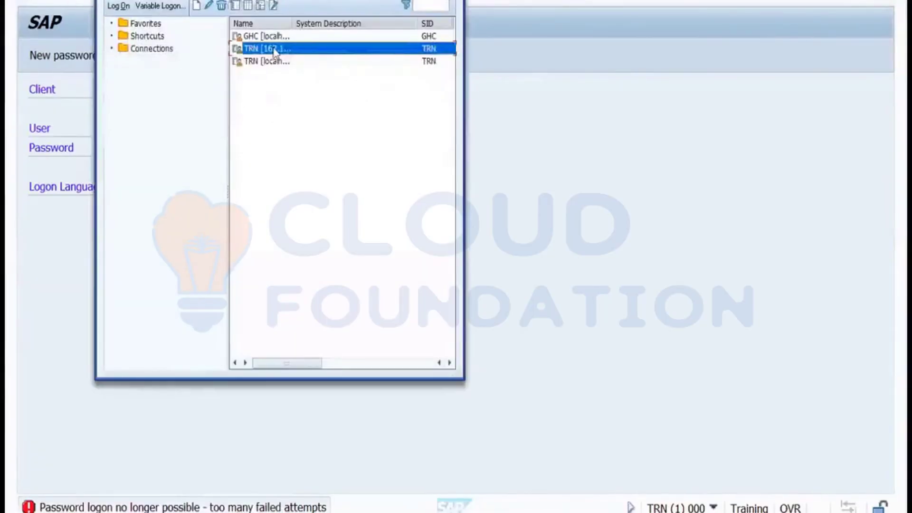
double_click(272, 48)
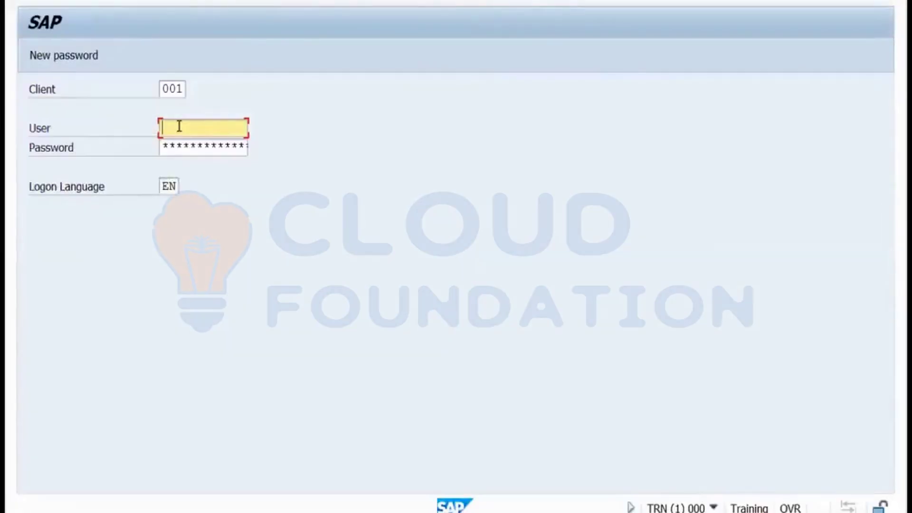
text(ddic)
key(Tab)
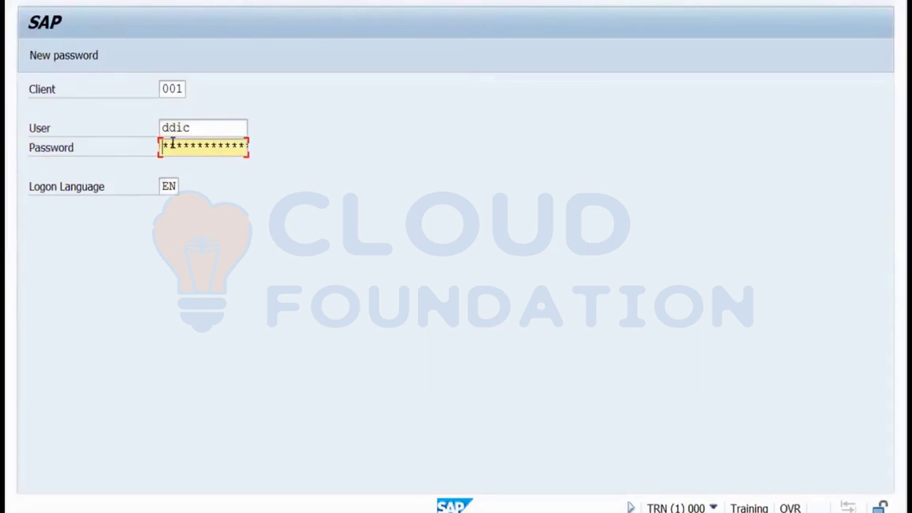
text(*******)
key(Return)
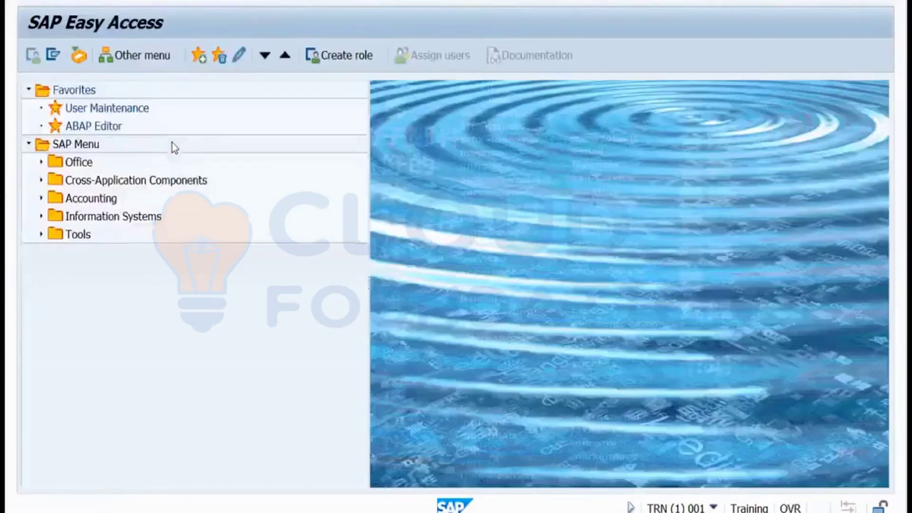
In SU01, check the trainee user's lock reason and unlock the account.
key(Return)
text(sanjay)
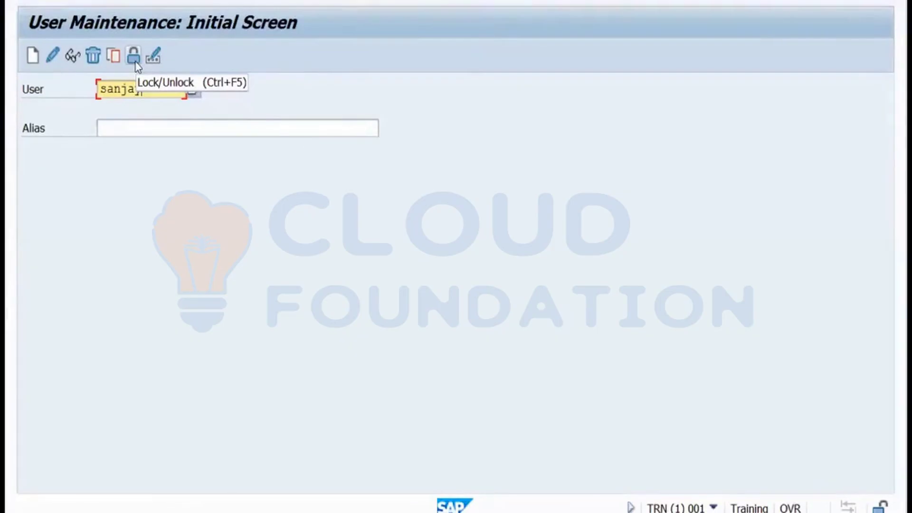
click(135, 62)
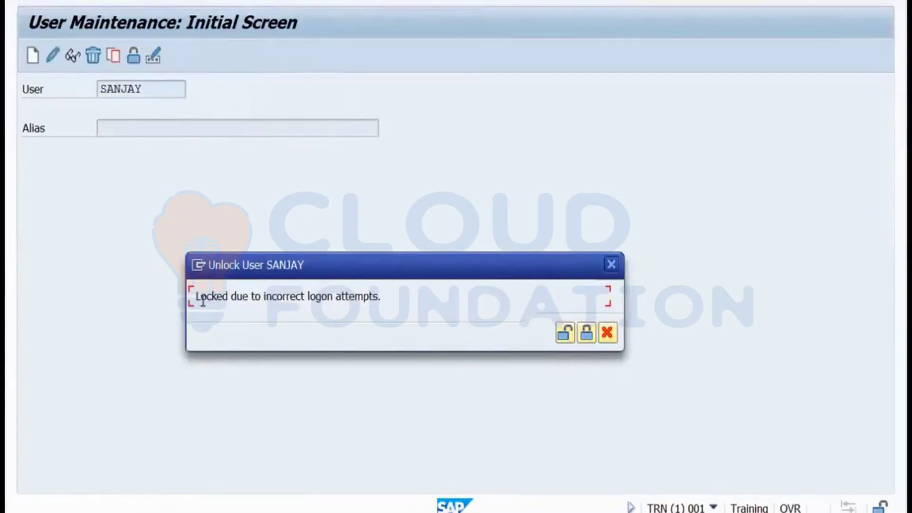
drag(196, 296, 381, 296)
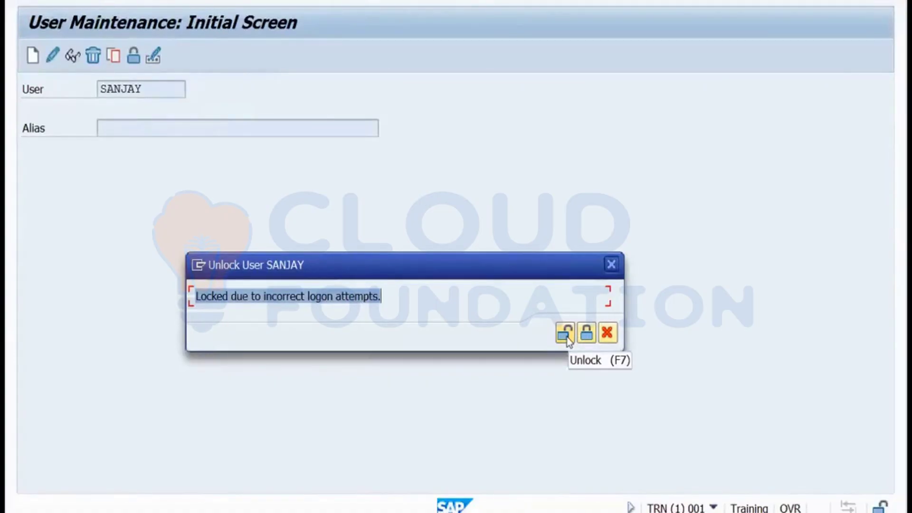
click(565, 335)
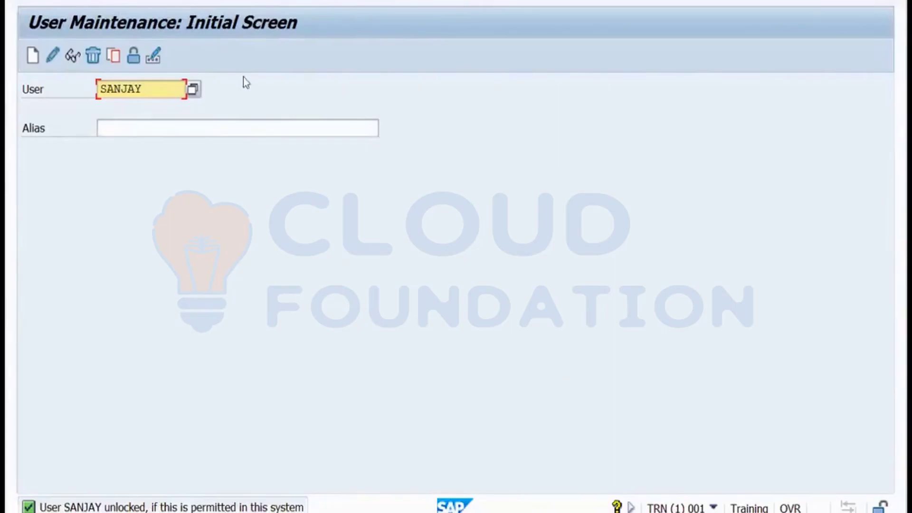
In RZ11, search login* and display login/fails_to_user_lock, which is set to 5.
key(F3)
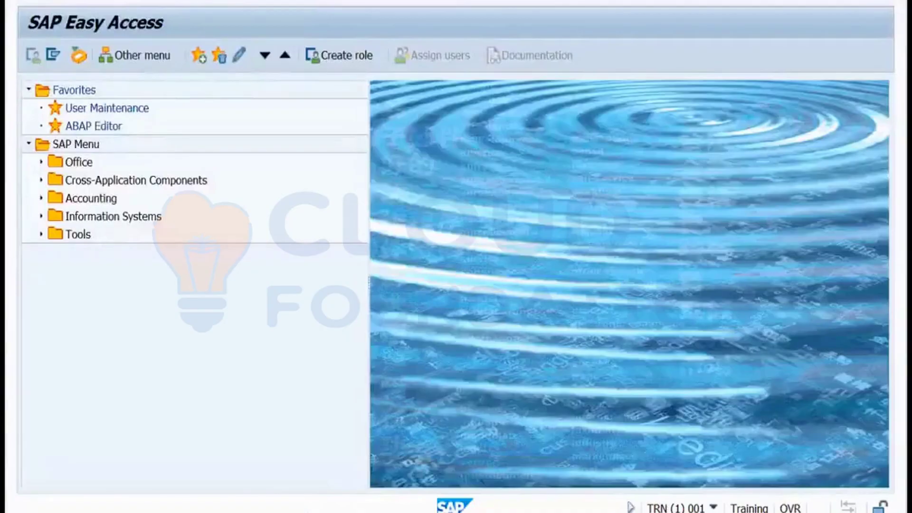
key(Return)
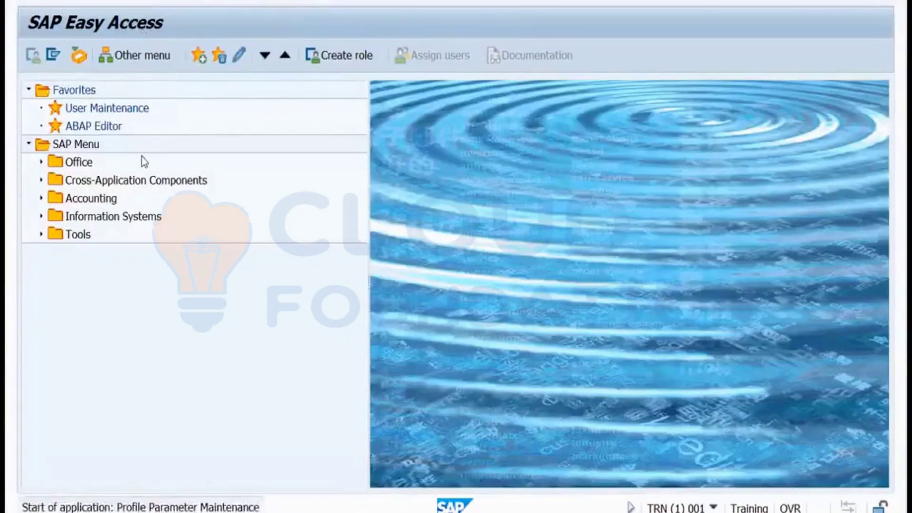
text(logi)
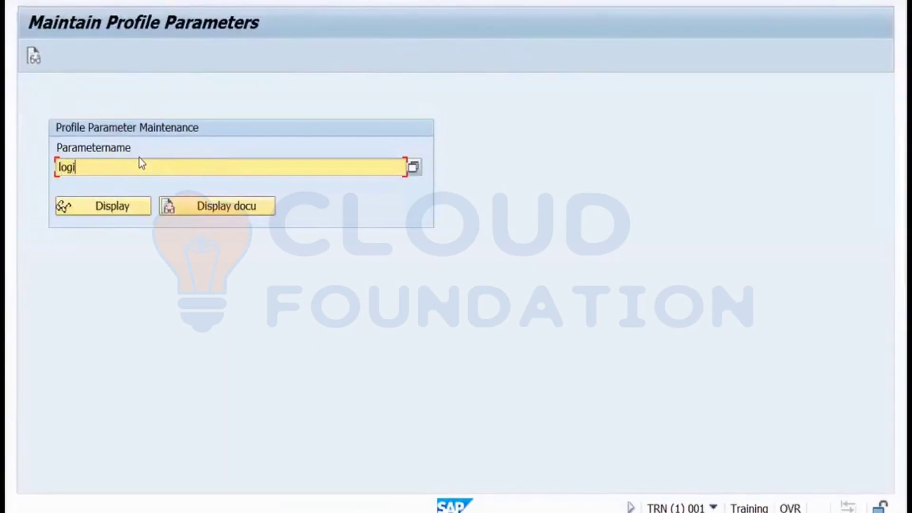
text(n*)
click(412, 168)
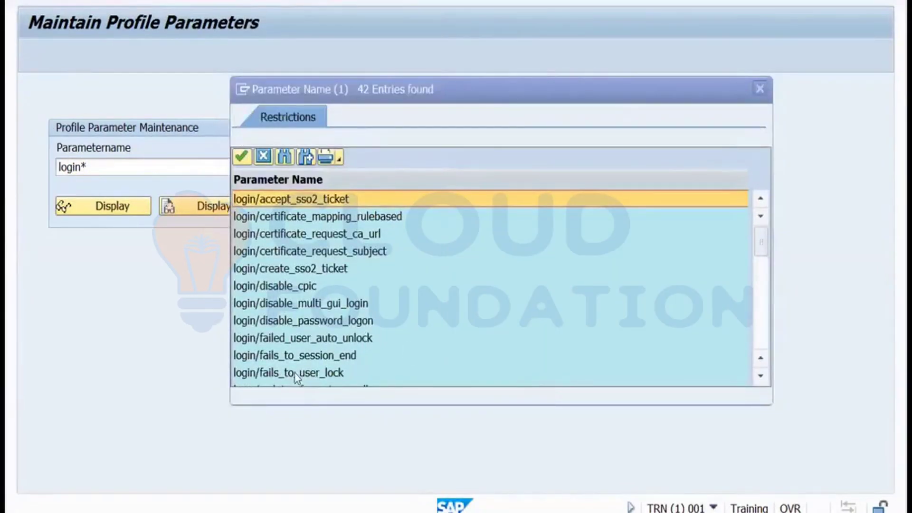
key(Escape)
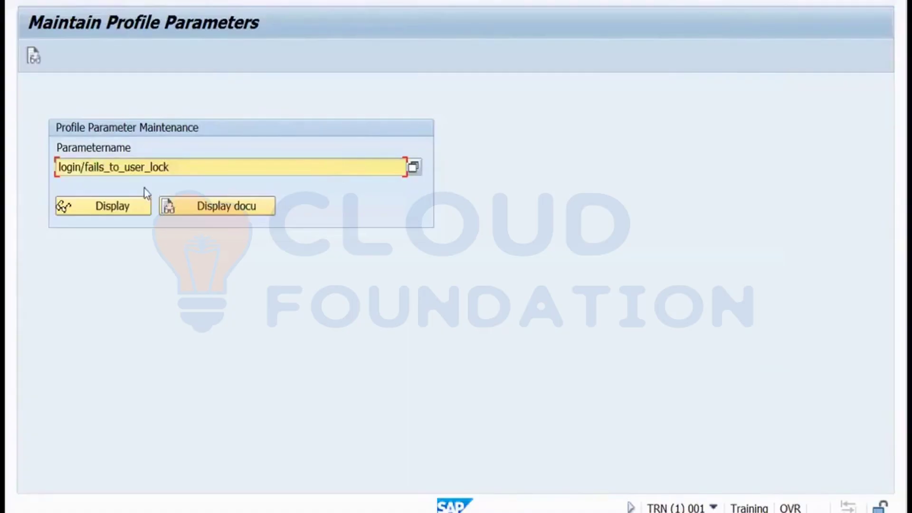
click(126, 208)
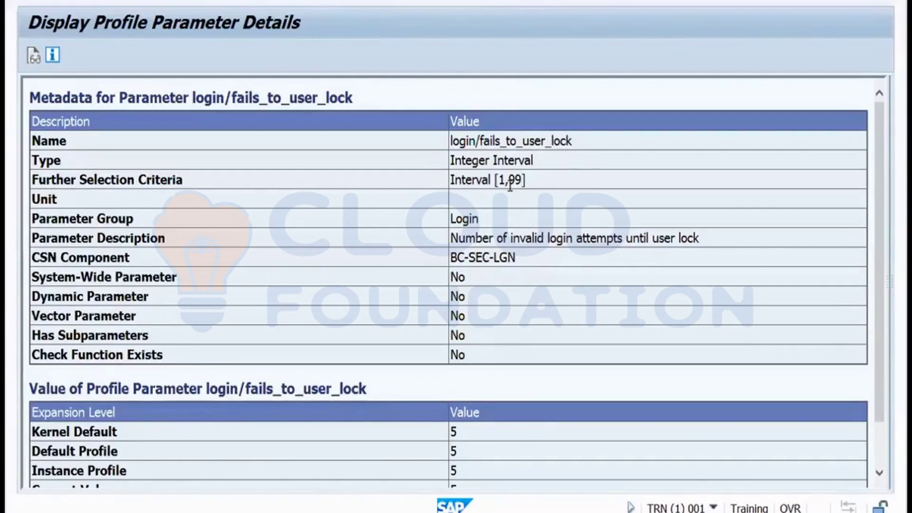
click(260, 0)
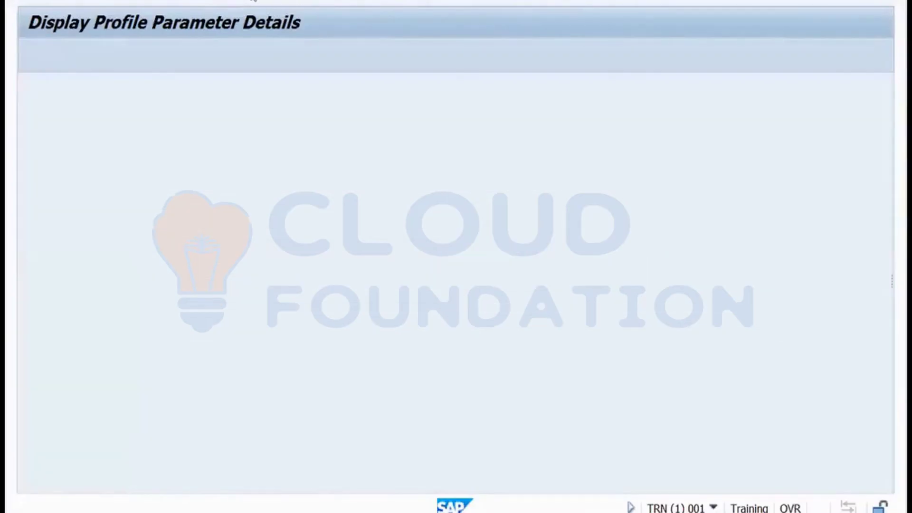
Reopen User Maintenance from Favorites and cancel the Change Password dialog without changes.
click(257, 1)
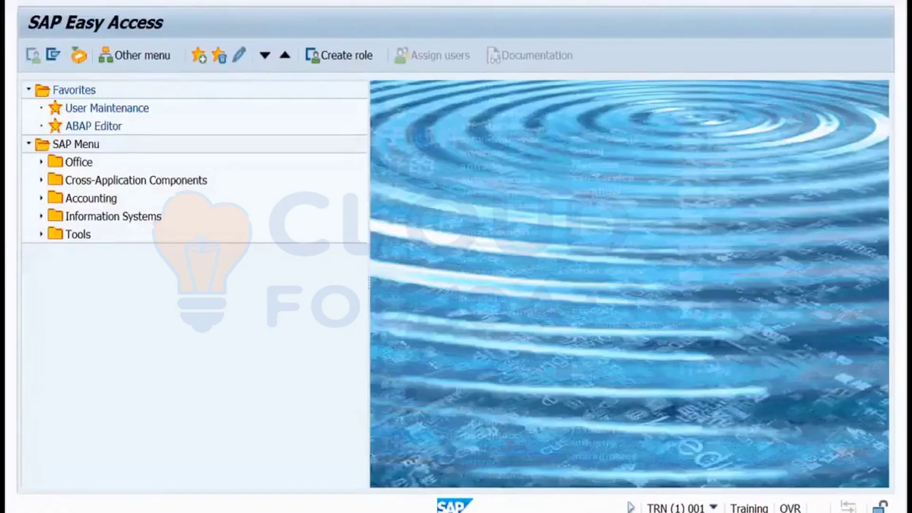
double_click(107, 108)
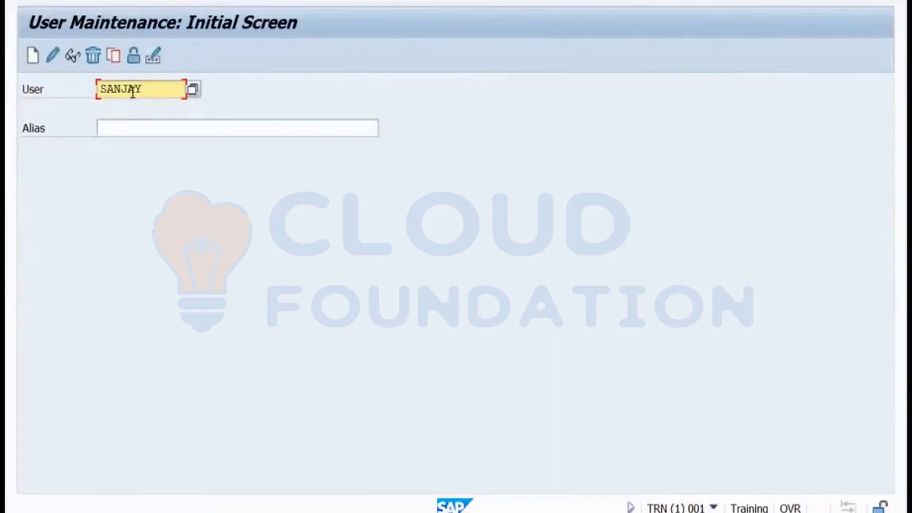
click(153, 56)
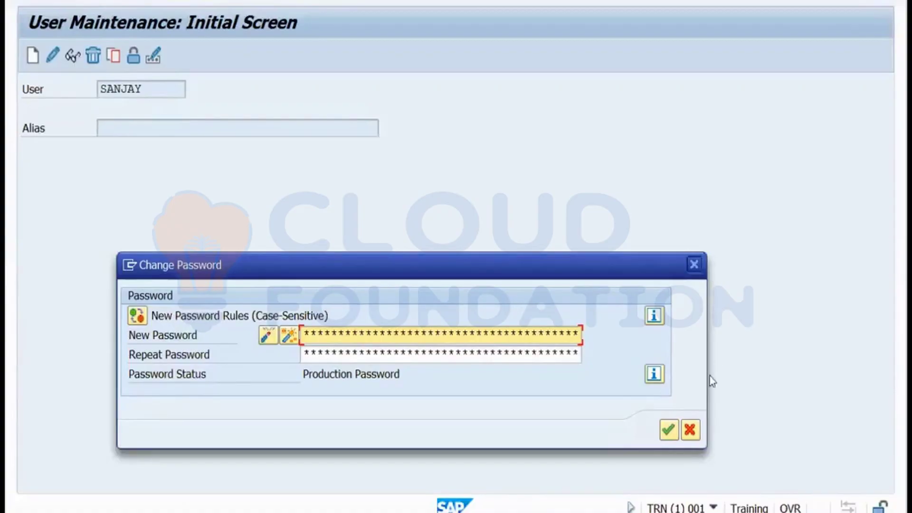
click(690, 431)
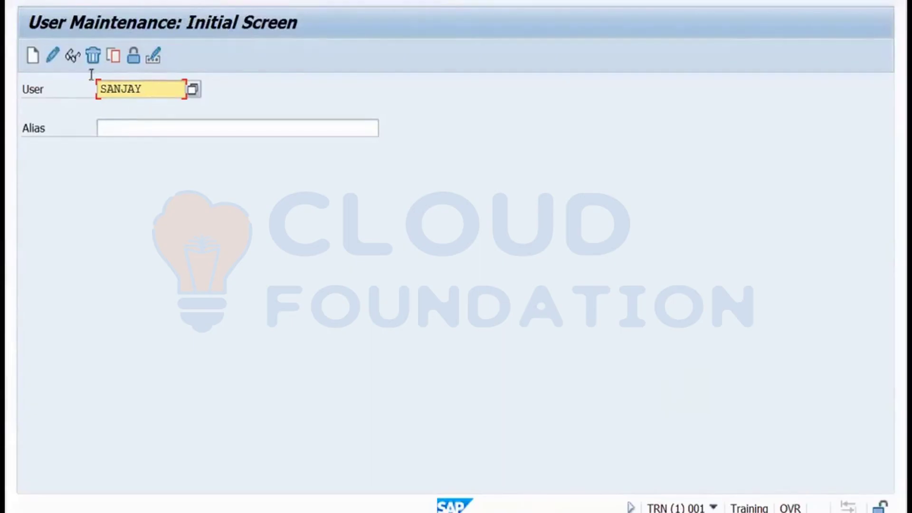
Check the user's Logon Data tab showing user type Service, then switch to Remote Desktop.
click(53, 56)
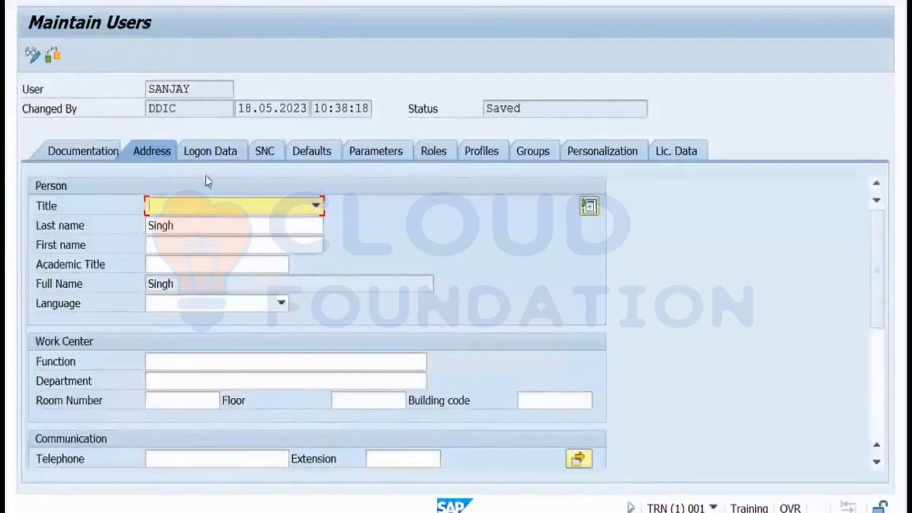
click(209, 152)
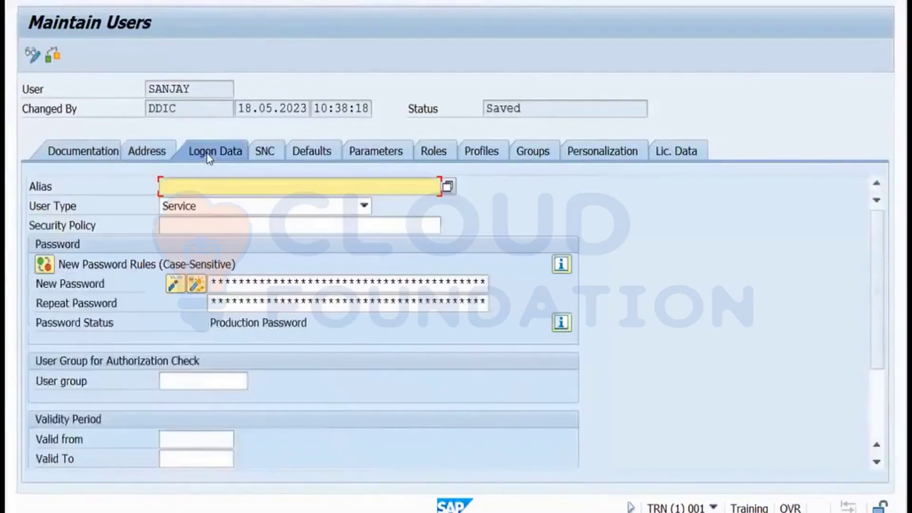
click(190, 226)
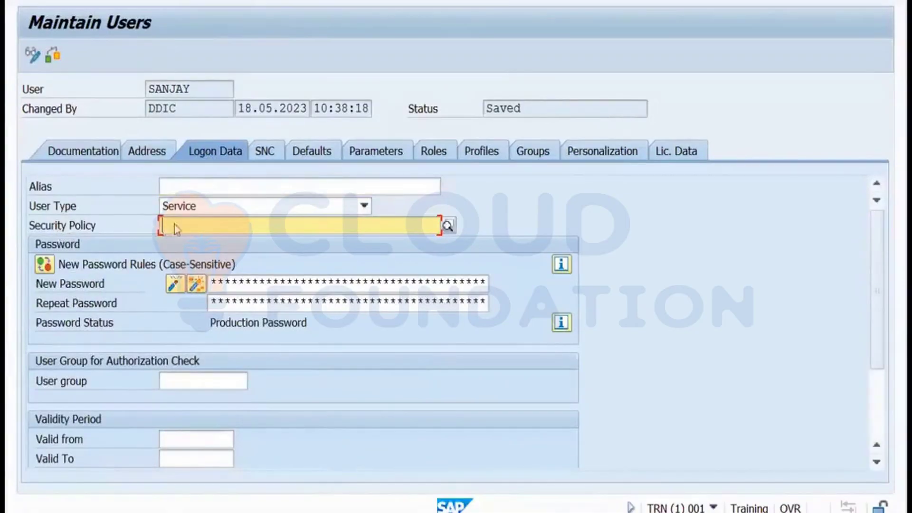
click(75, 228)
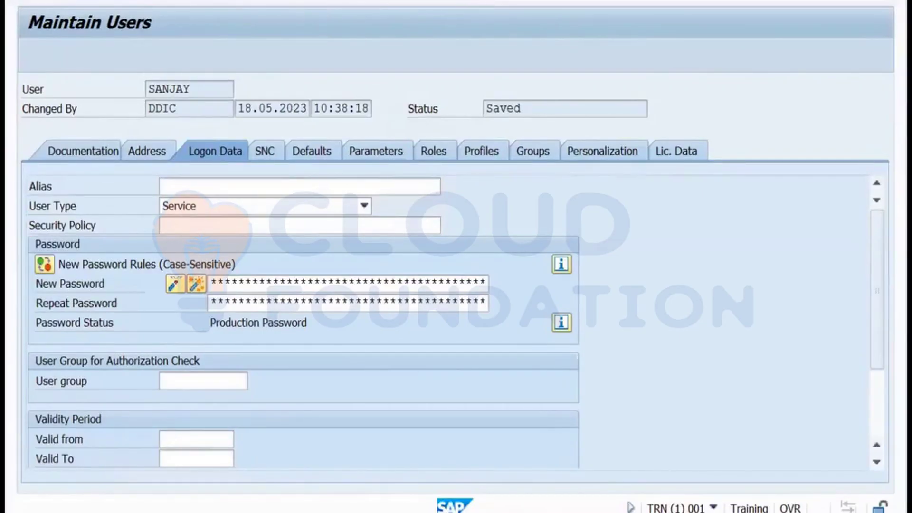
key(ctrl+s)
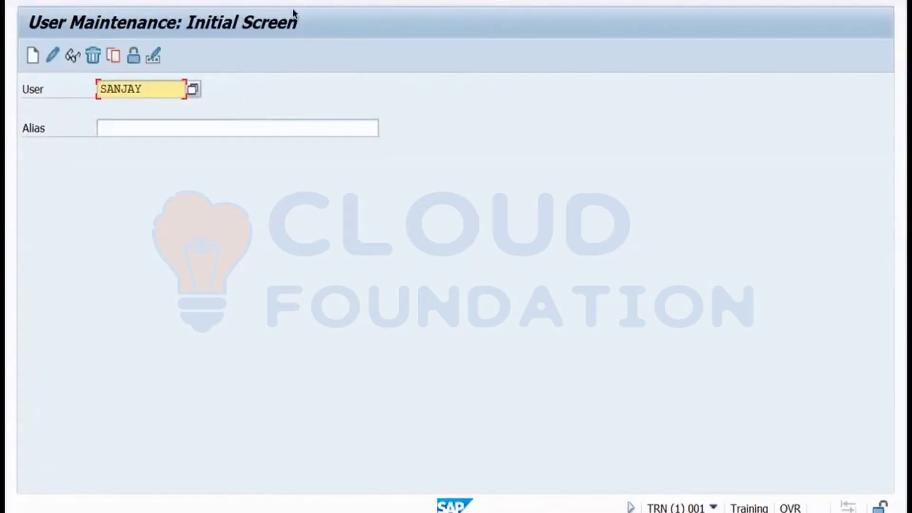
key(ctrl+Left)
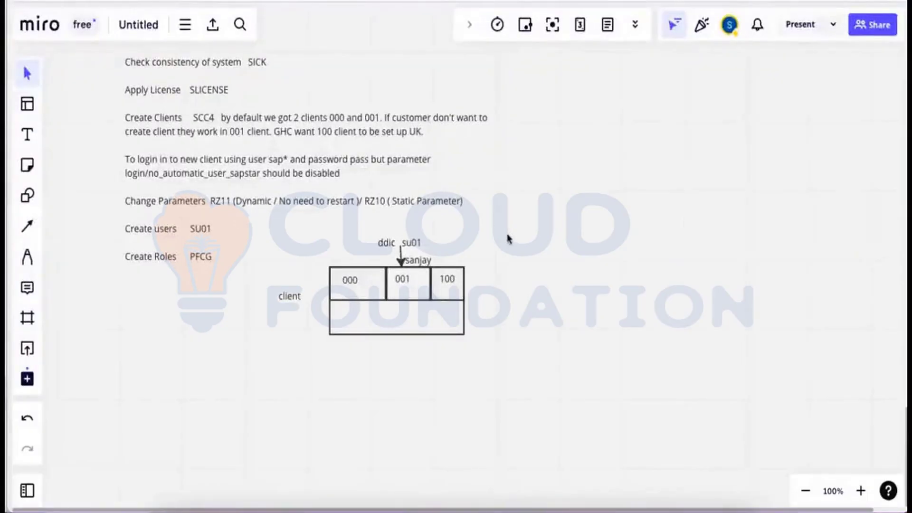
key(ctrl+Left)
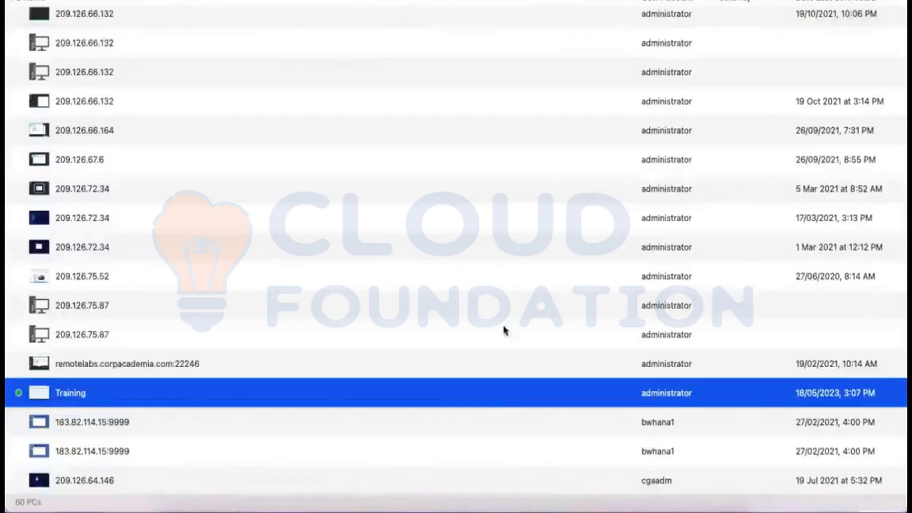
Bring the full-screen SAP session back through the Remote Desktop icon in the Dock.
click(520, 496)
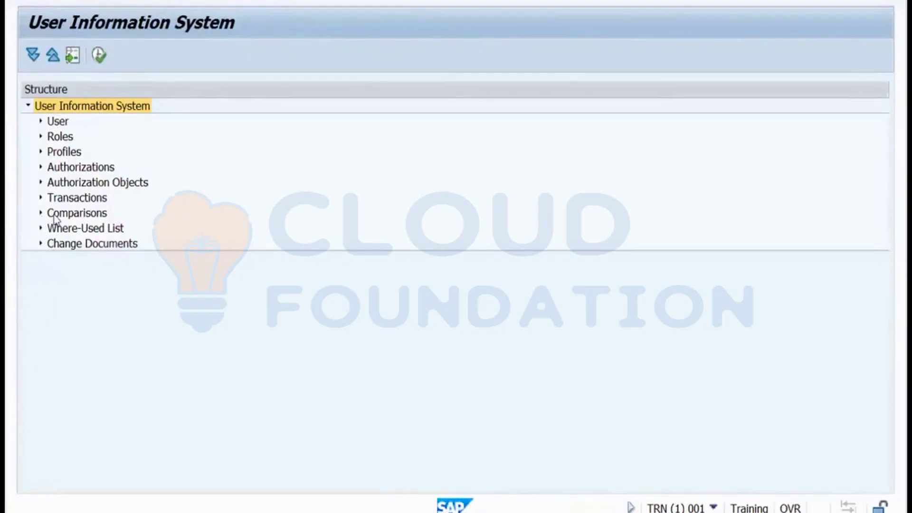
Run the SUIM Users by Transaction Authorizations report for transaction SU01.
click(41, 122)
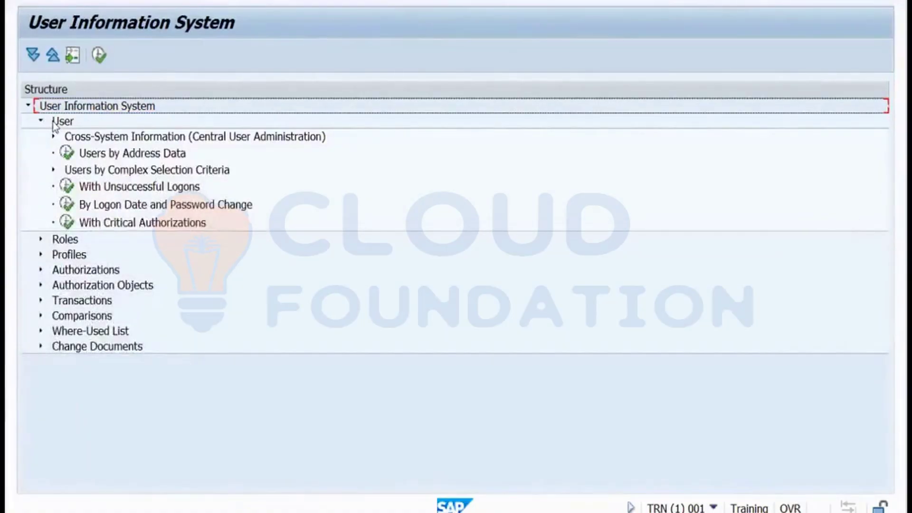
click(54, 170)
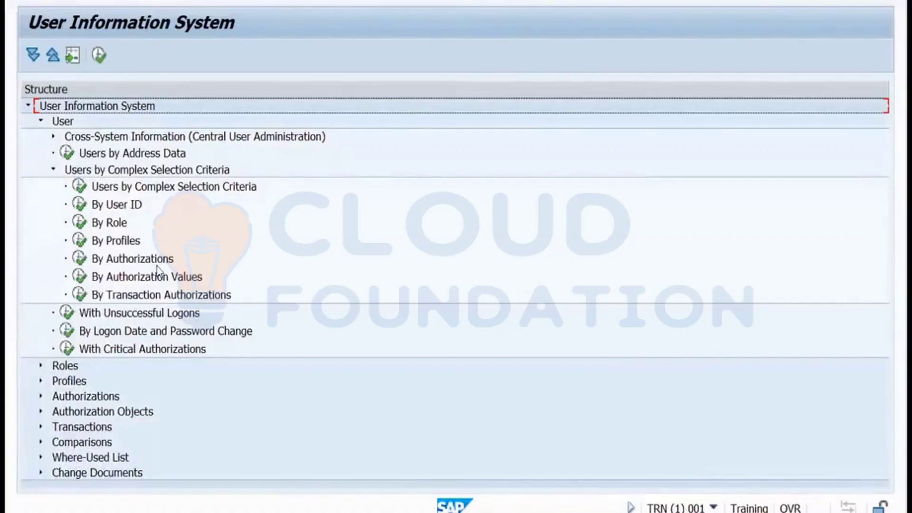
double_click(82, 297)
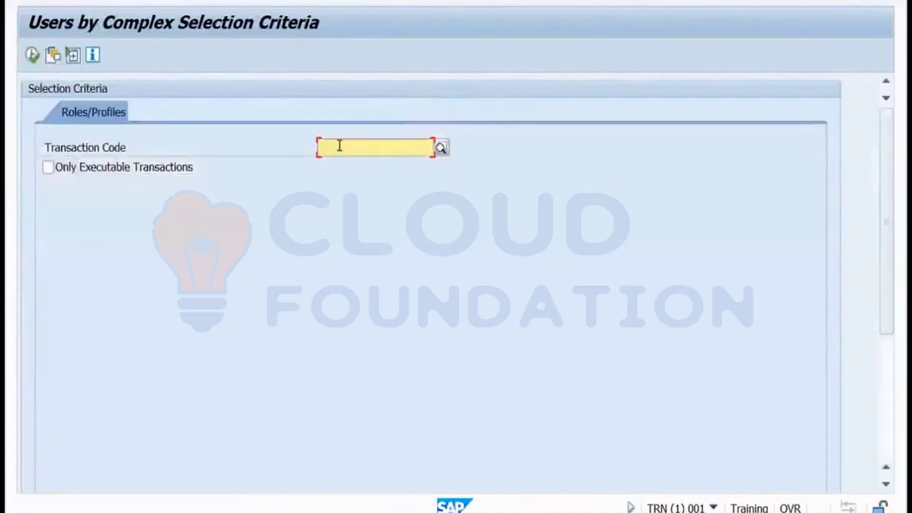
text(su01)
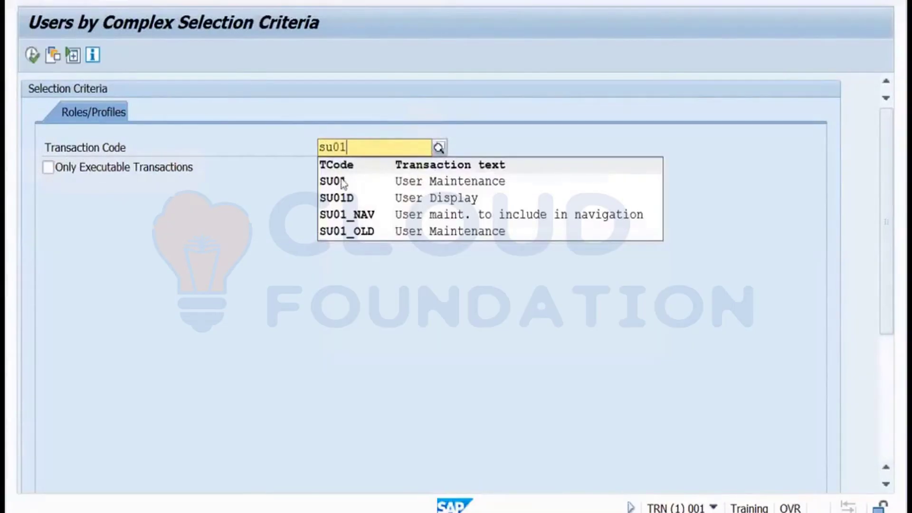
click(340, 183)
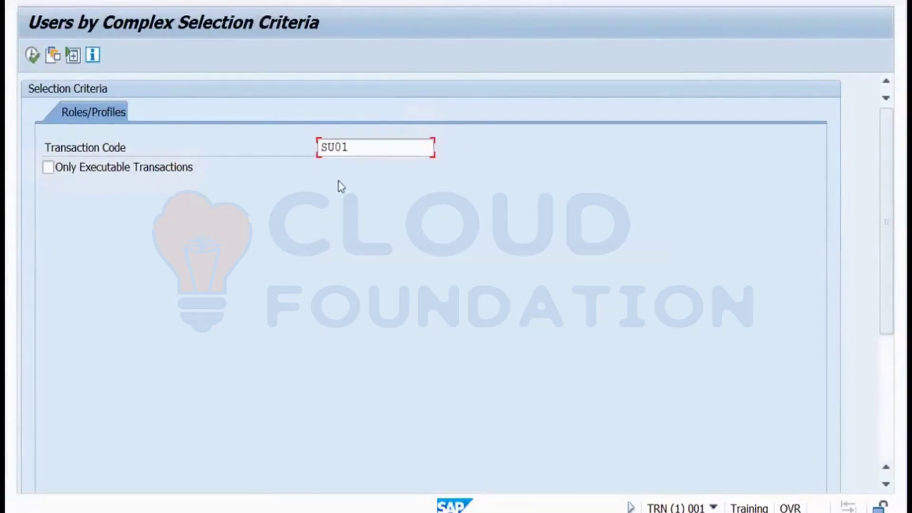
click(32, 56)
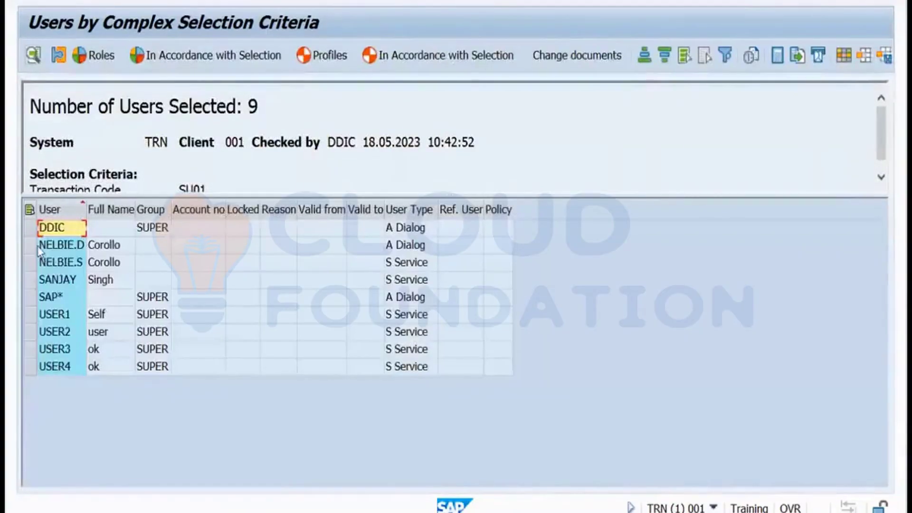
Step through the user rows to USER4, widen the User column, then return to the selection screen.
click(40, 248)
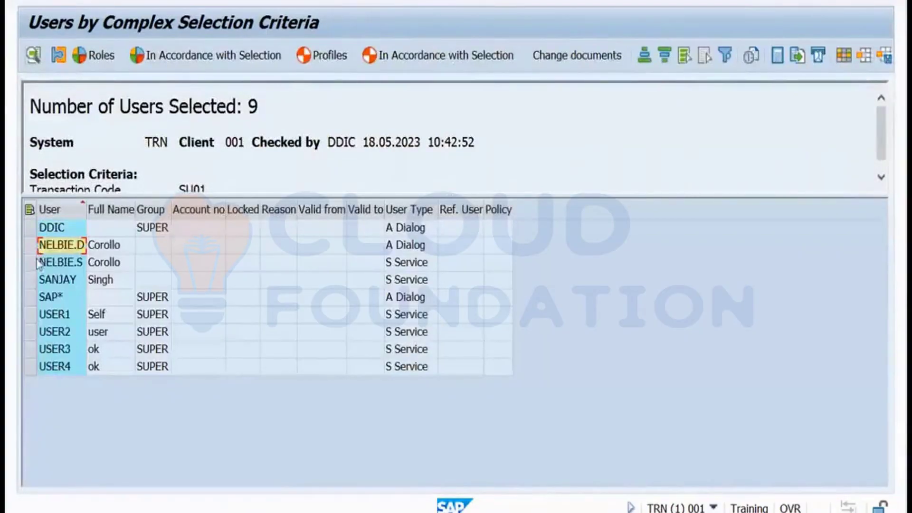
click(30, 263)
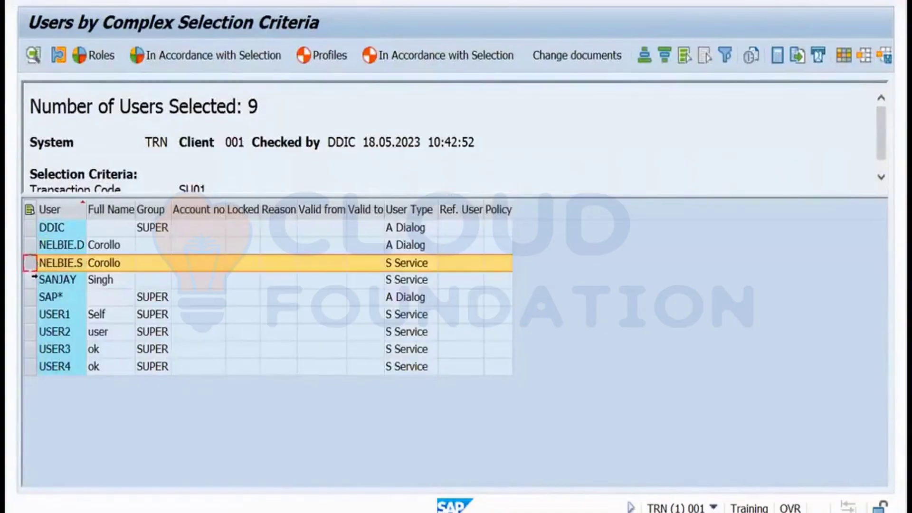
click(30, 281)
click(30, 297)
click(30, 315)
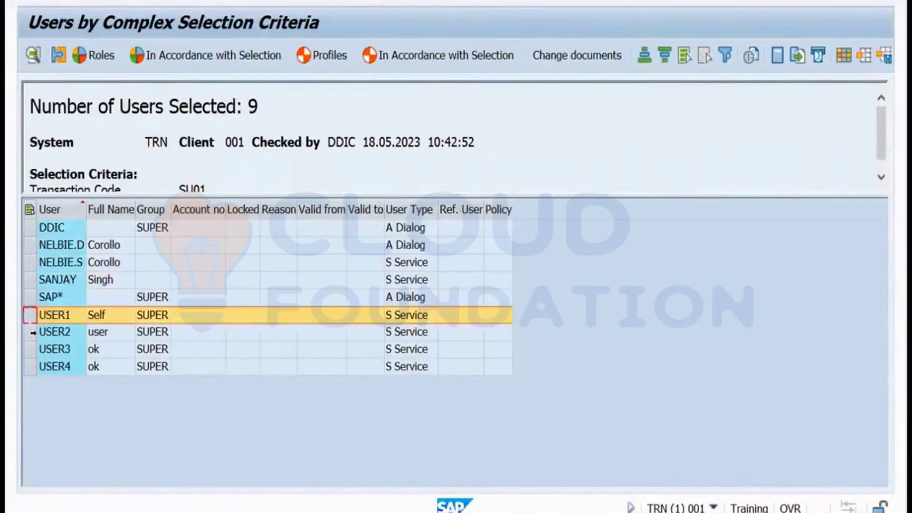
click(30, 332)
click(29, 349)
click(30, 367)
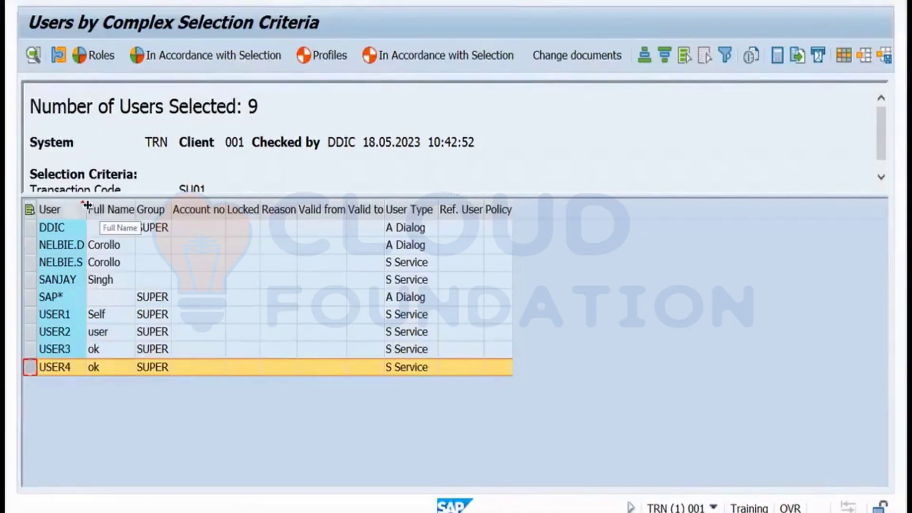
drag(88, 205, 95, 205)
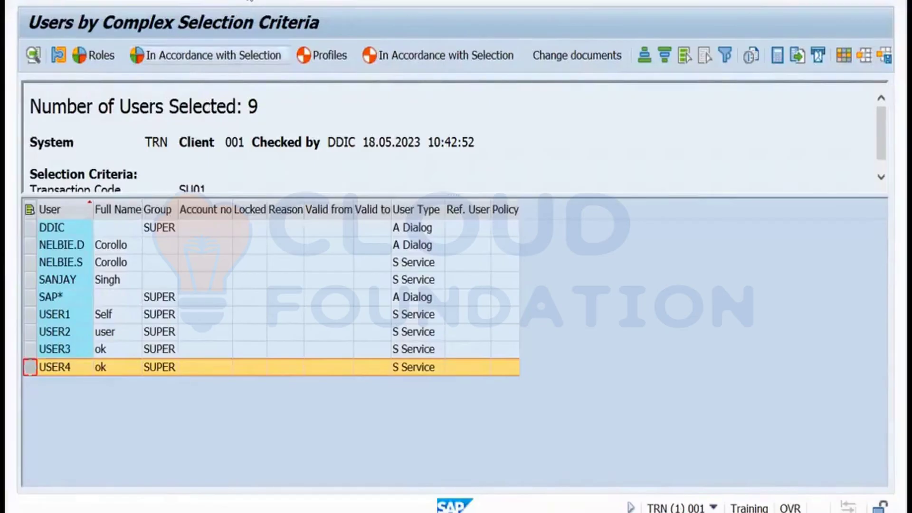
key(F3)
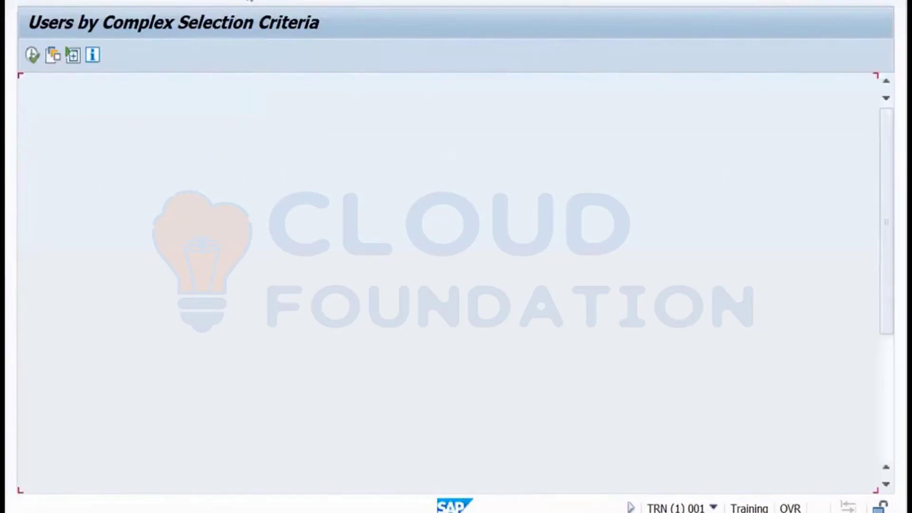
Scroll the Miro board down to empty space, then return to the remote SAP session.
key(alt+Tab)
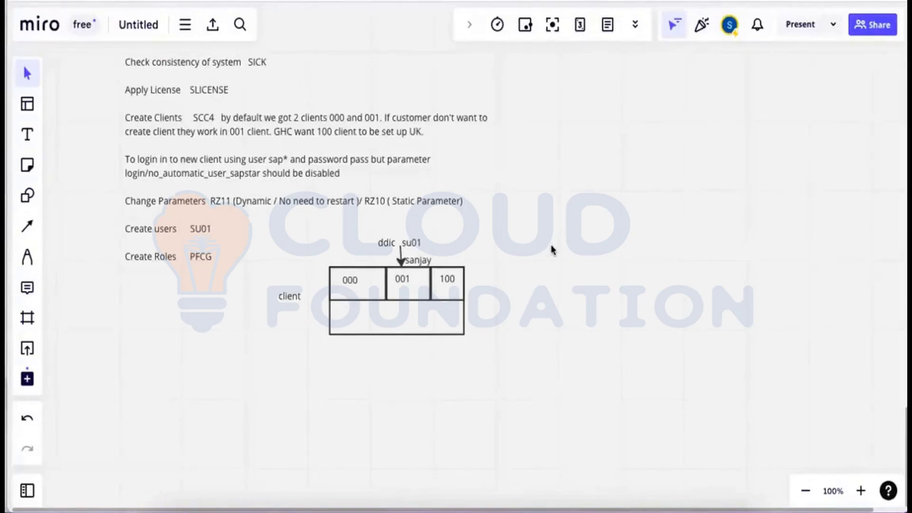
scroll(564, 259, down, 2)
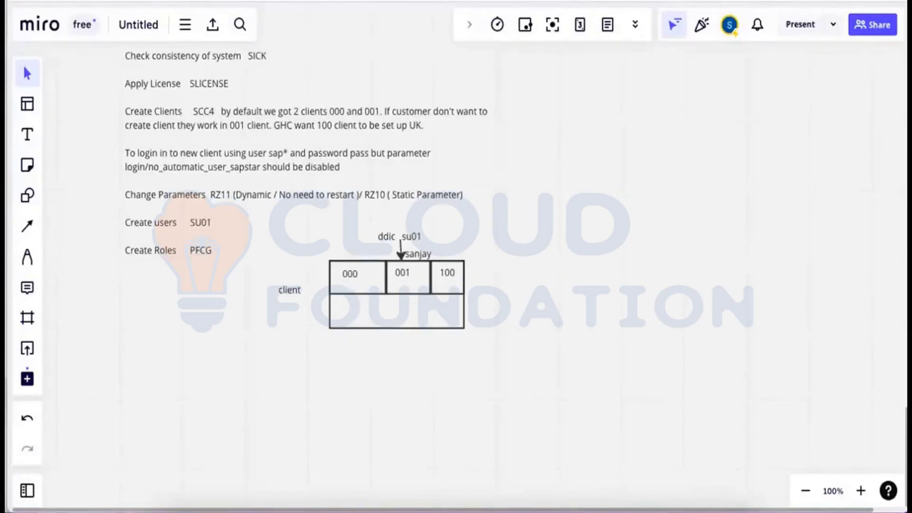
scroll(456, 257, down, 10)
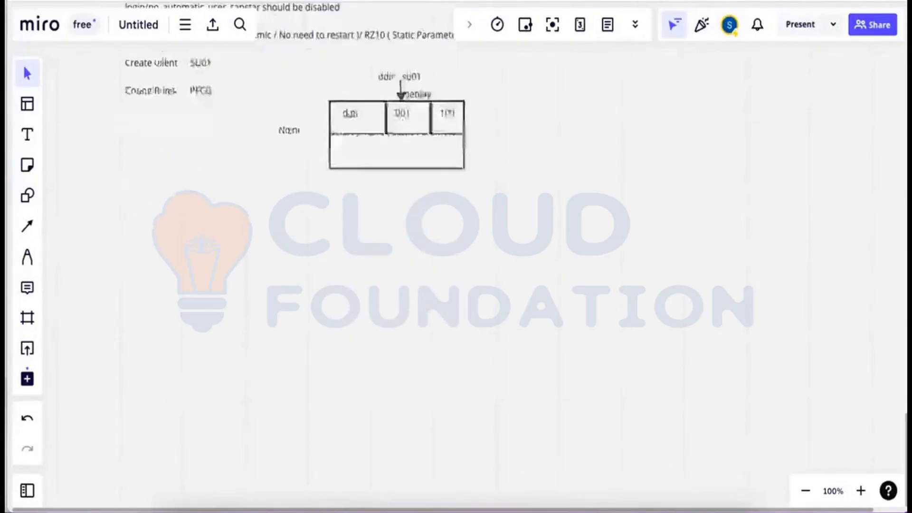
scroll(456, 257, down, 3)
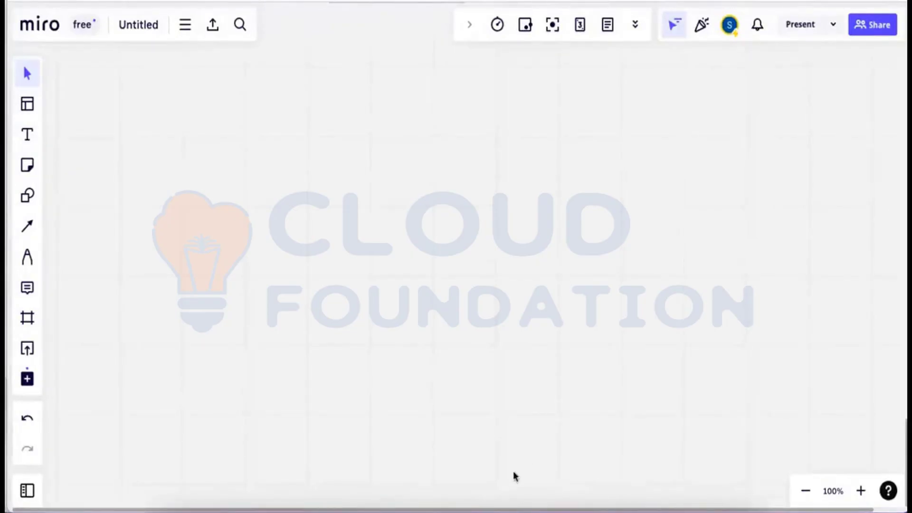
click(536, 503)
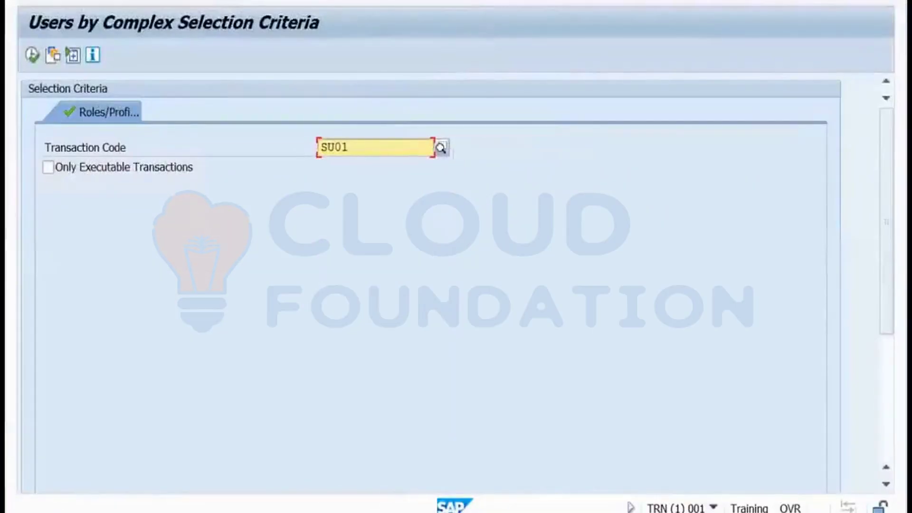
Run the Users by address data report from the User Information System tree to list seven users.
key(F3)
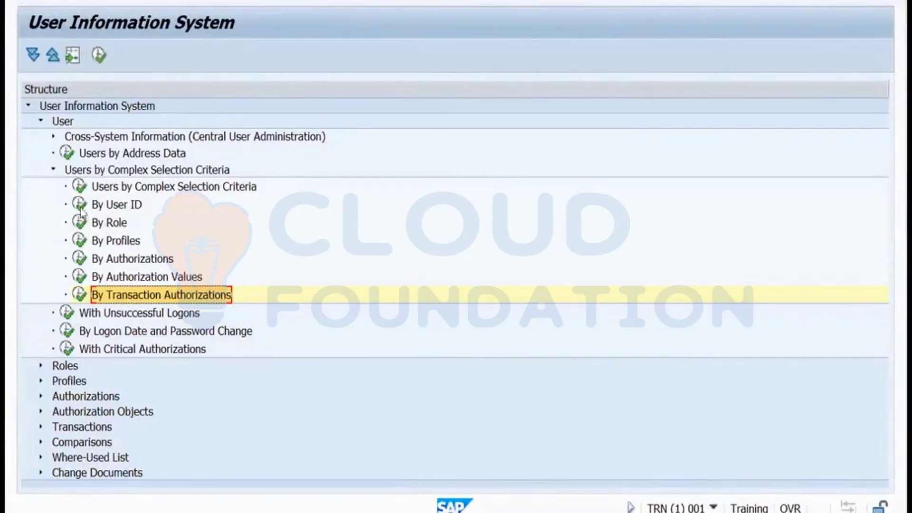
mouse_move(80, 209)
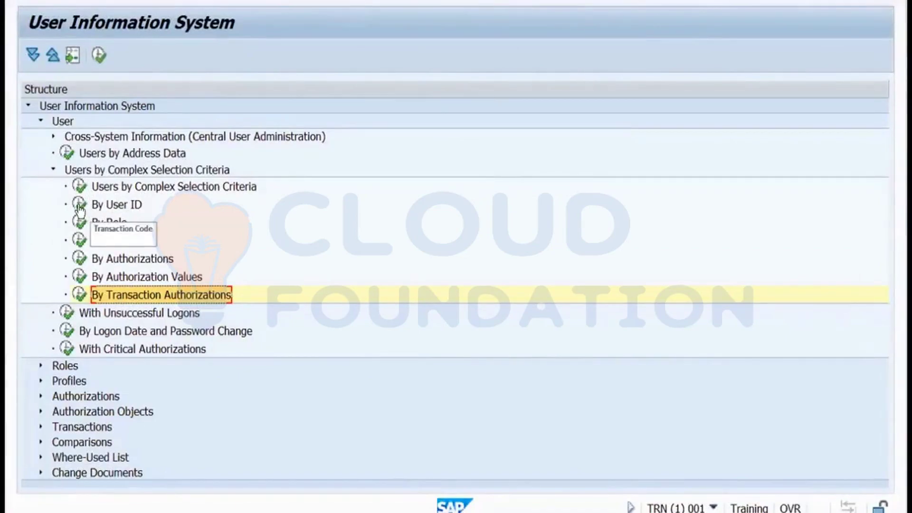
double_click(67, 155)
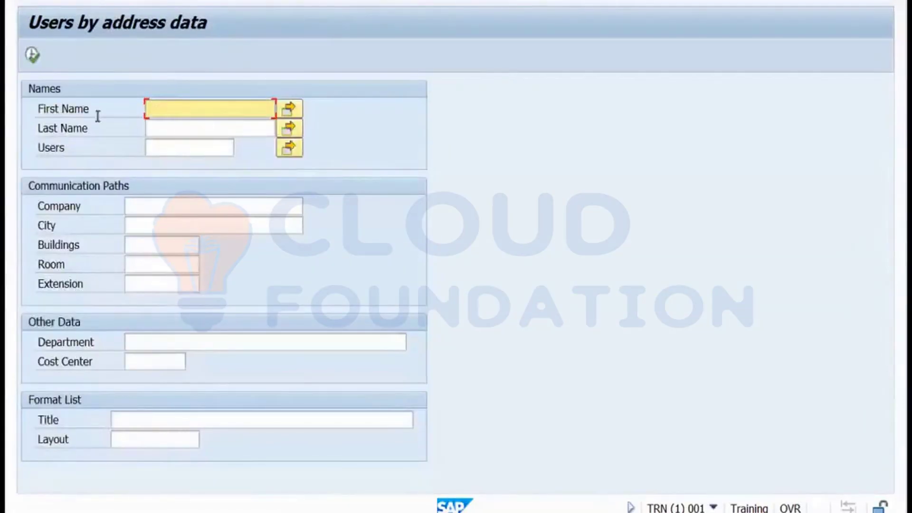
click(31, 56)
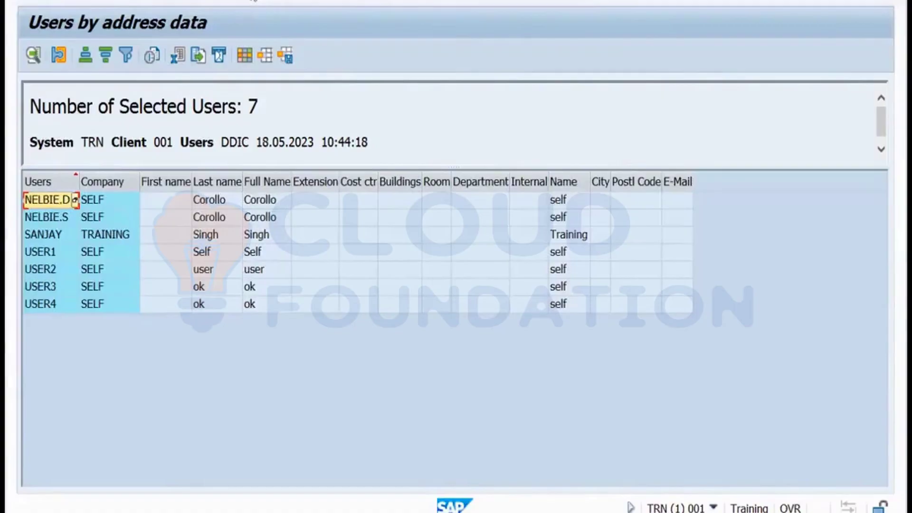
click(254, 1)
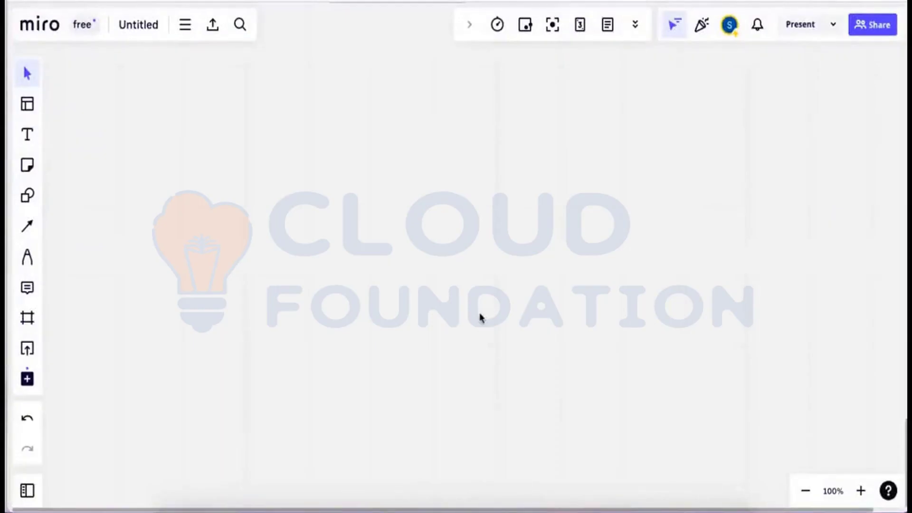
Add an 'Authorization' text label near the top-left of the board.
click(27, 135)
click(129, 106)
text(A)
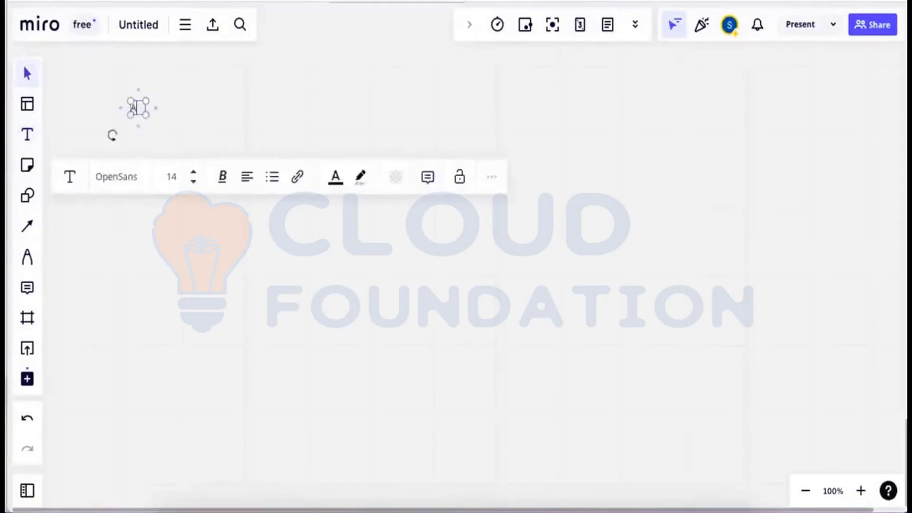
text(uthorization)
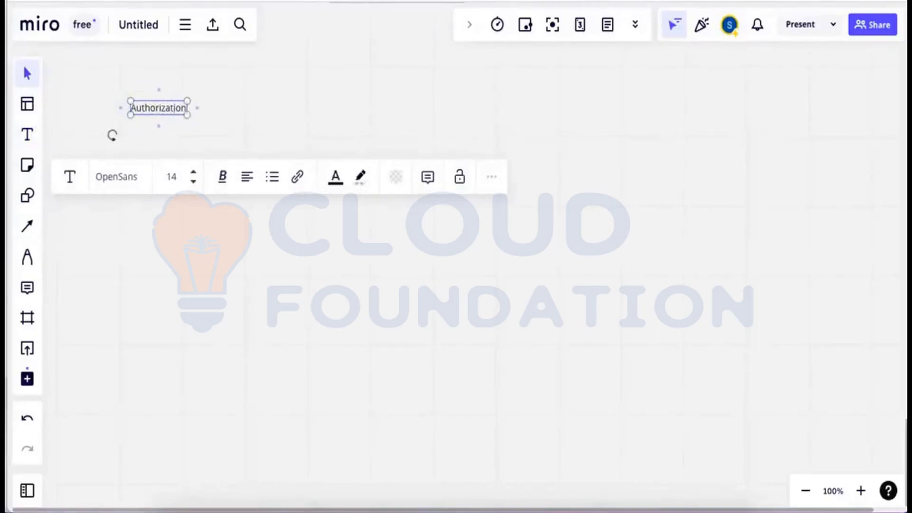
click(277, 104)
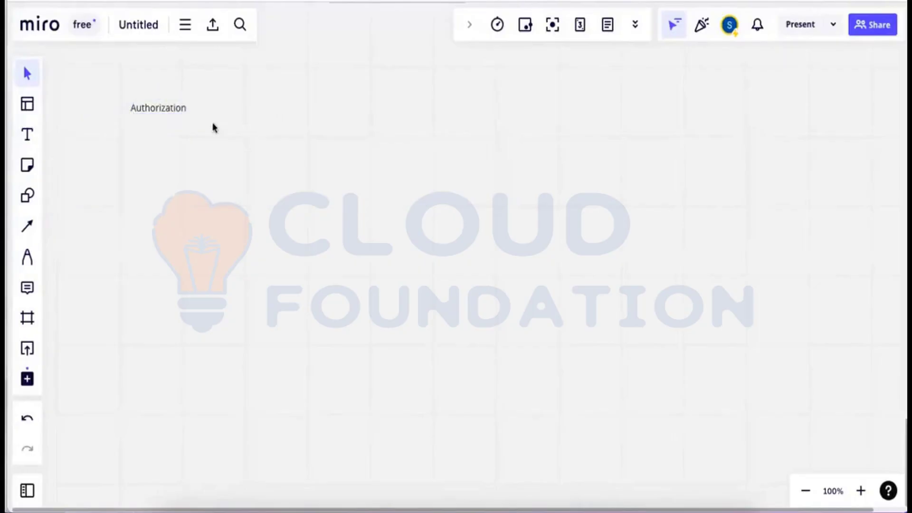
drag(166, 112, 158, 103)
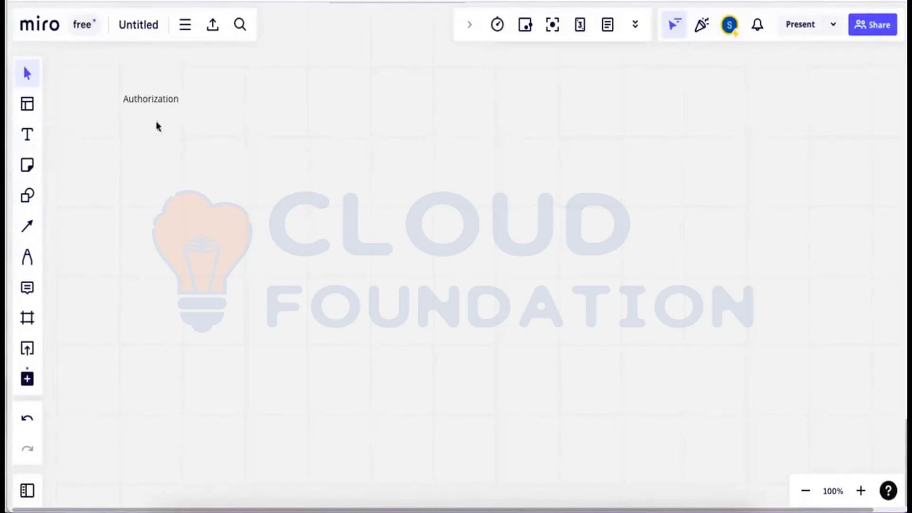
Add an 'Object class' label below Authorization.
click(29, 135)
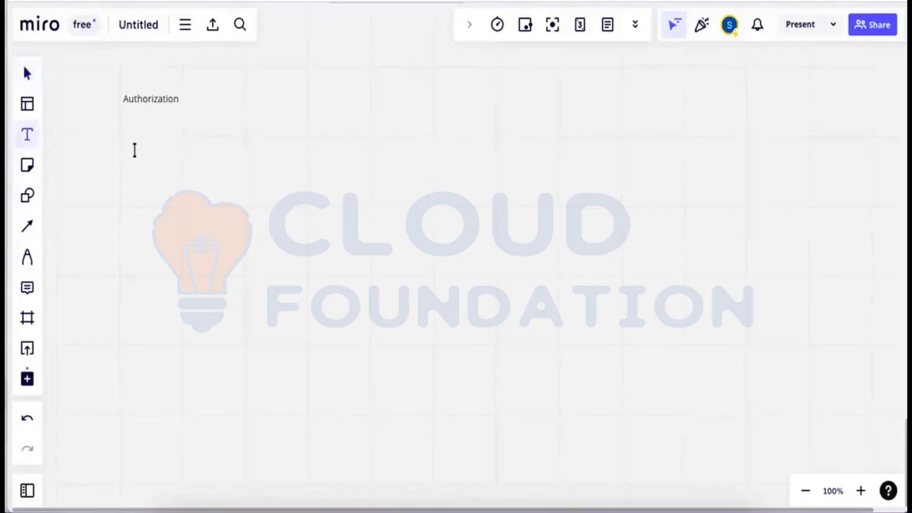
click(130, 148)
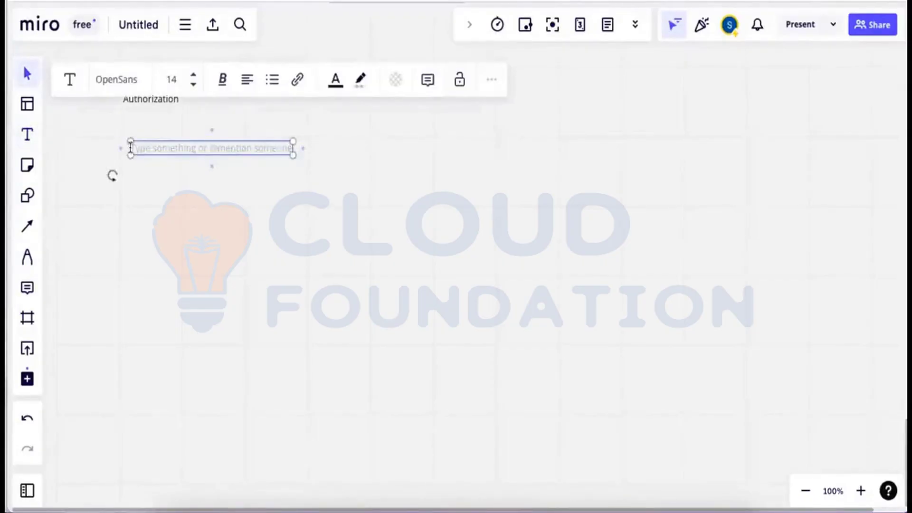
text(Obje)
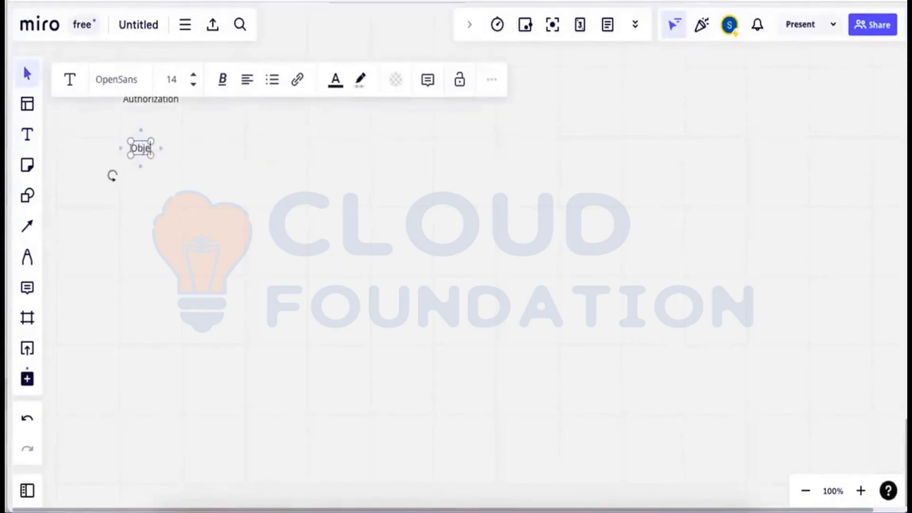
text(ct claa)
key(BackSpace)
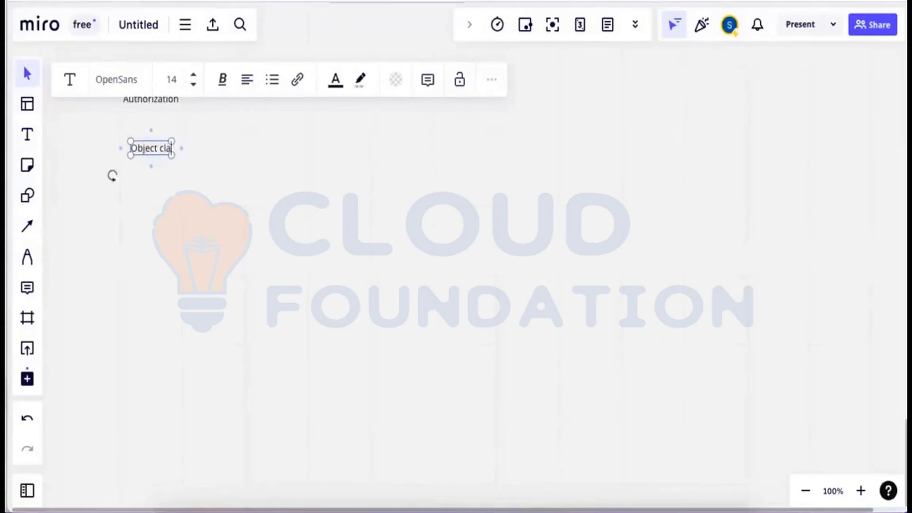
text(ss)
click(69, 185)
Add an 'Authorization Object' label right of Object class, aligned with it.
click(27, 135)
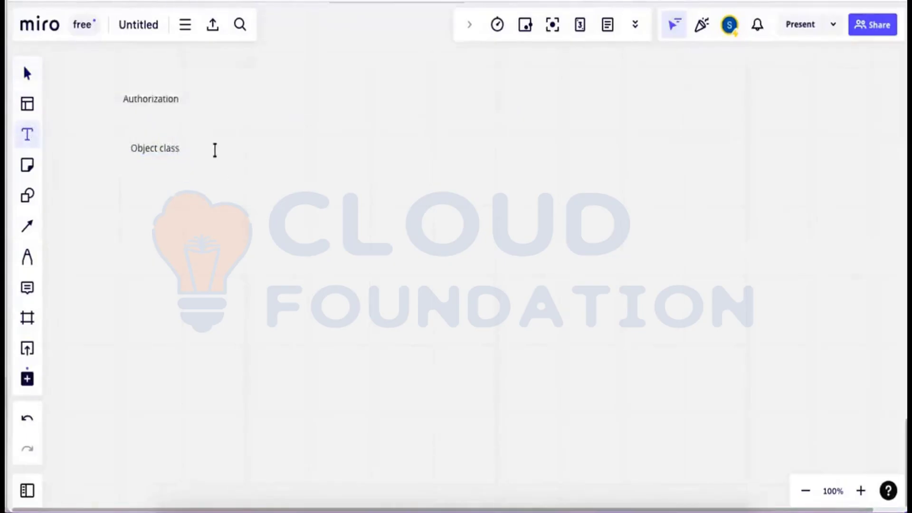
click(228, 144)
text(Au)
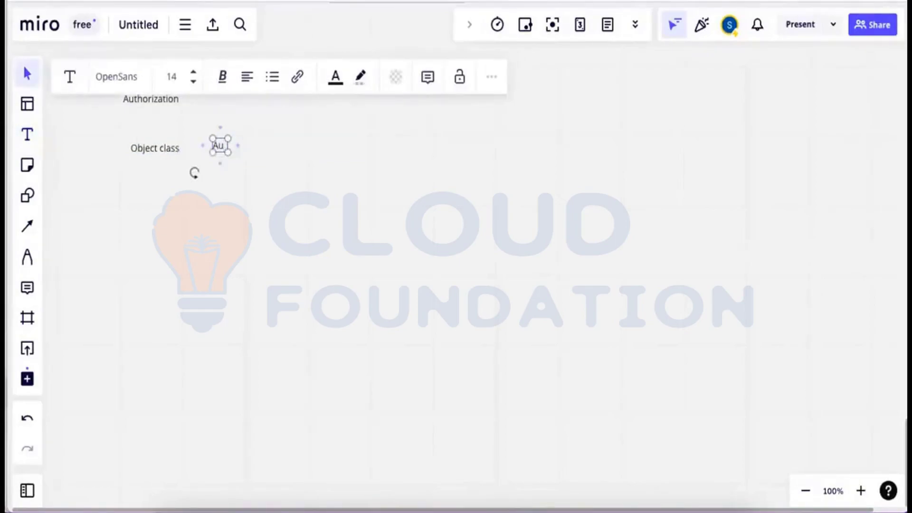
text(thoriza)
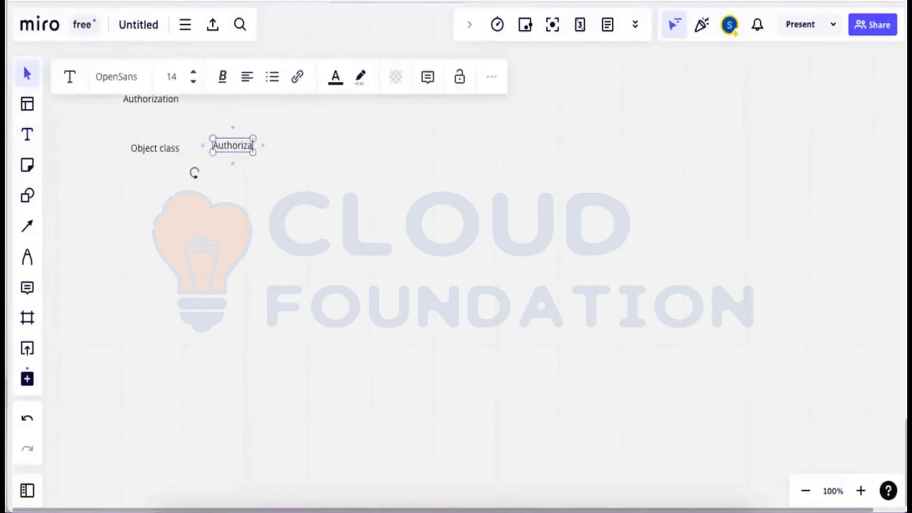
text(tion Obj)
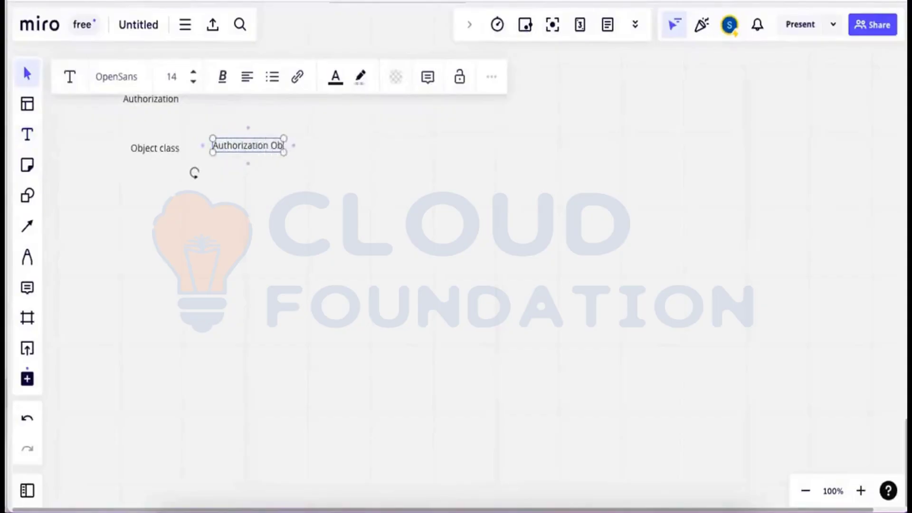
text(ect)
click(263, 175)
drag(253, 146, 252, 151)
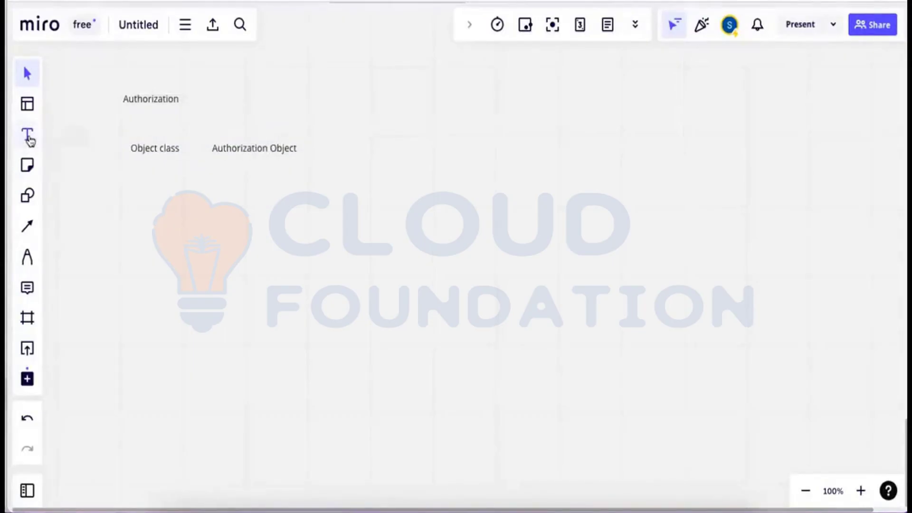
Add a 'Field' label right of Authorization Object, aligned in the row.
click(27, 137)
click(348, 153)
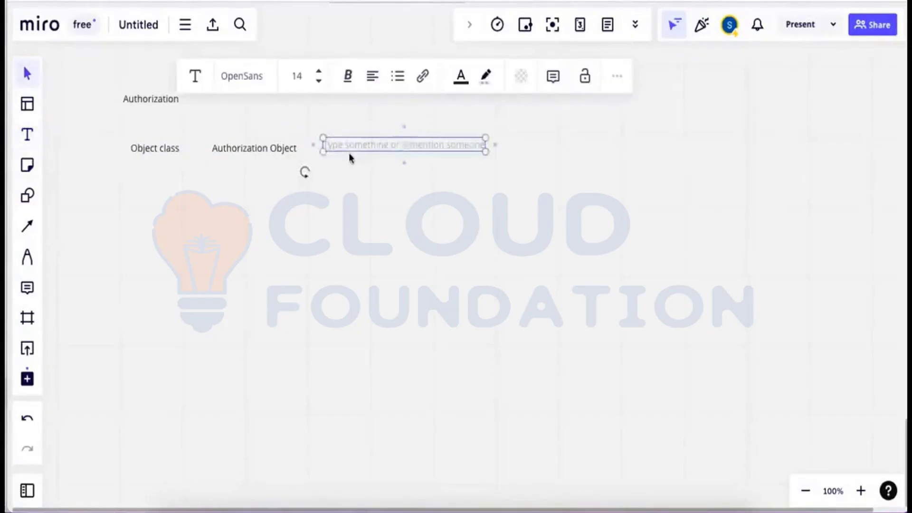
text(Field)
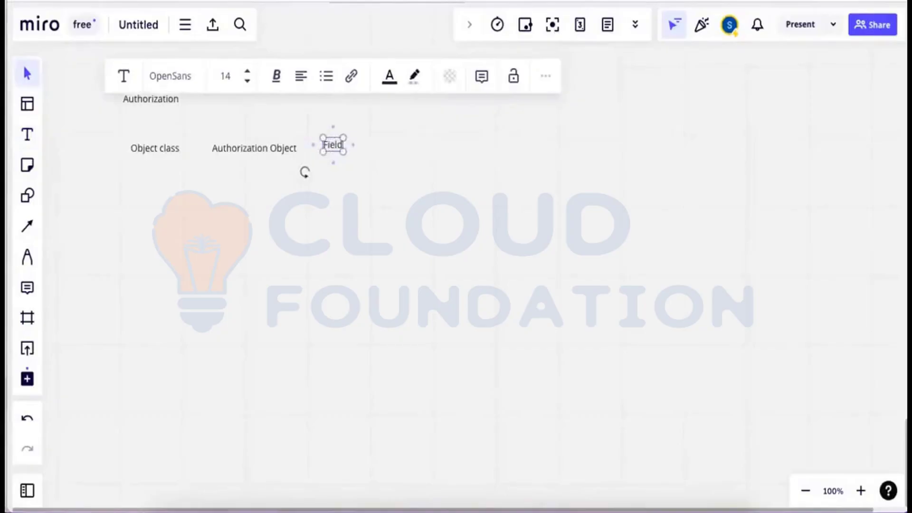
click(345, 165)
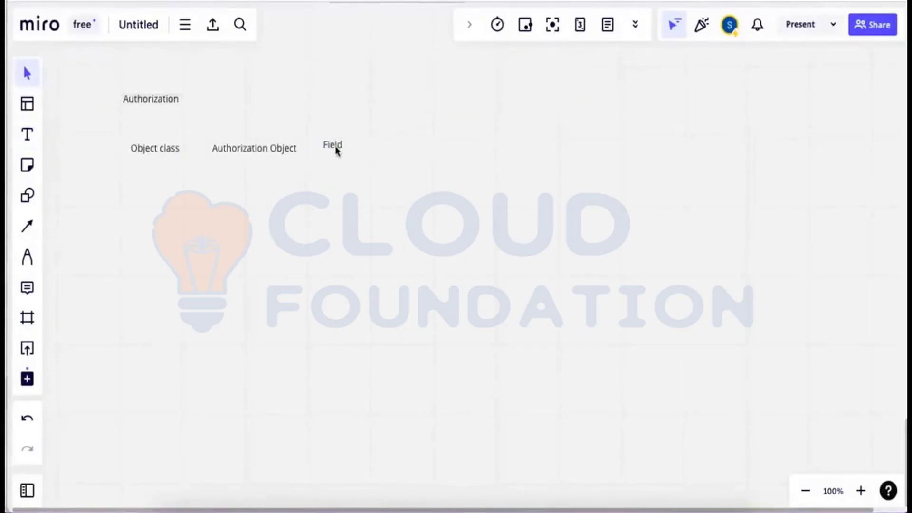
drag(337, 149, 342, 152)
click(128, 178)
Add the labels 'Auhtorization', 'Profile' and 'Role' in a row after Field.
click(27, 135)
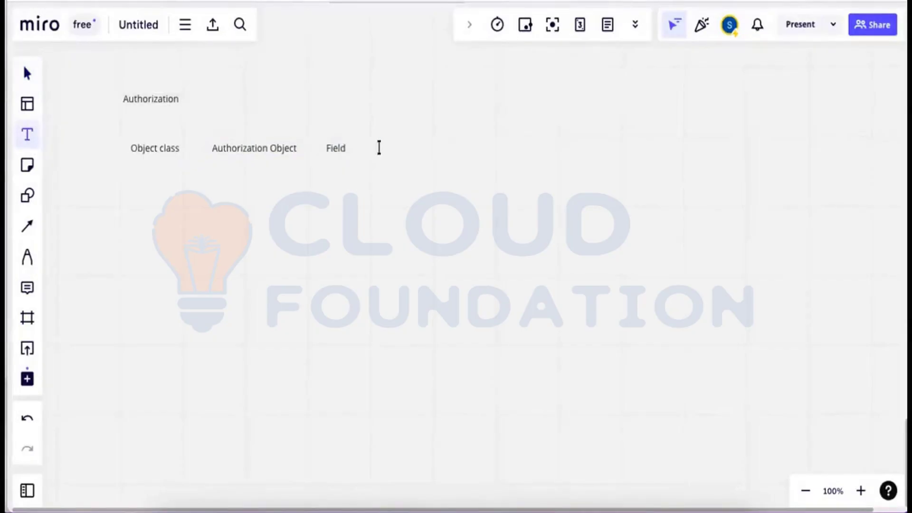
click(380, 149)
text(Auh)
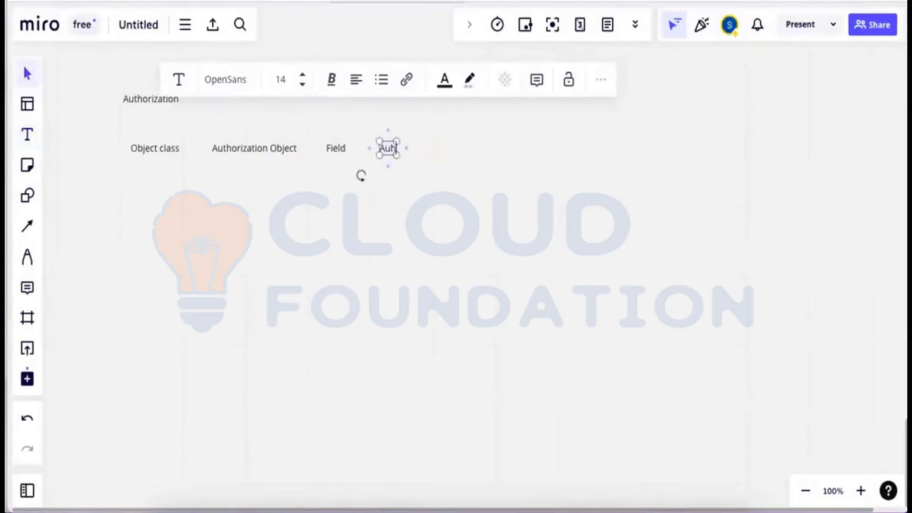
text(torization)
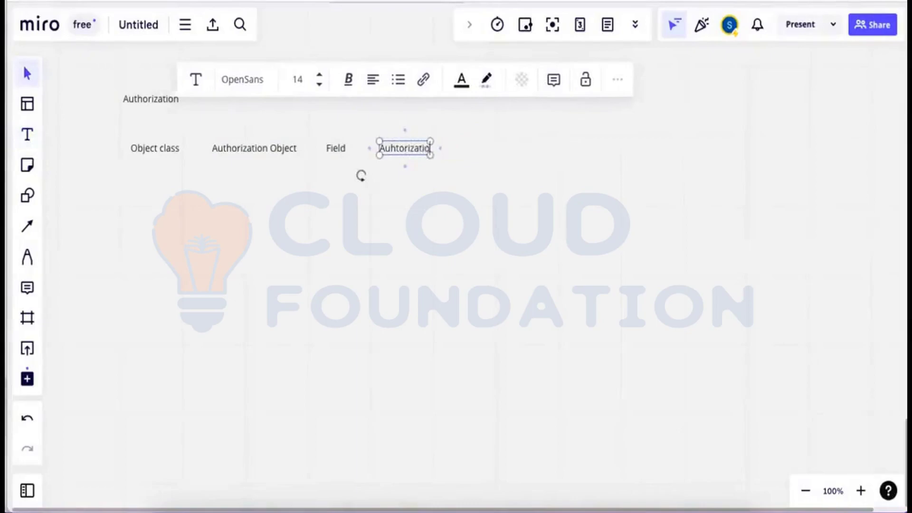
click(199, 207)
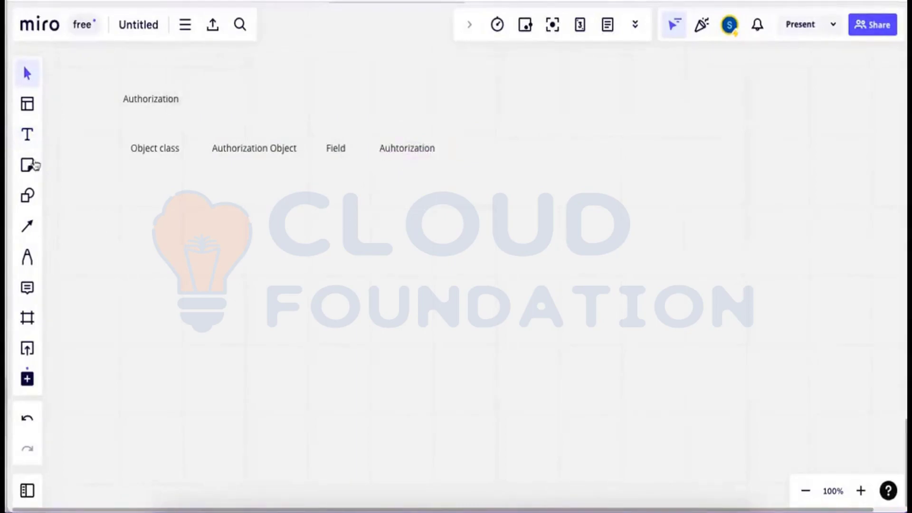
click(27, 135)
click(466, 148)
text(Profile)
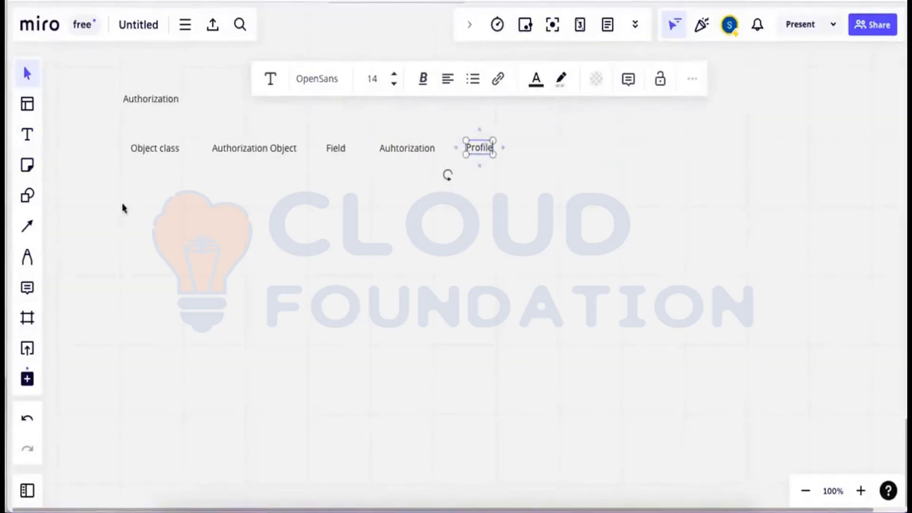
click(27, 135)
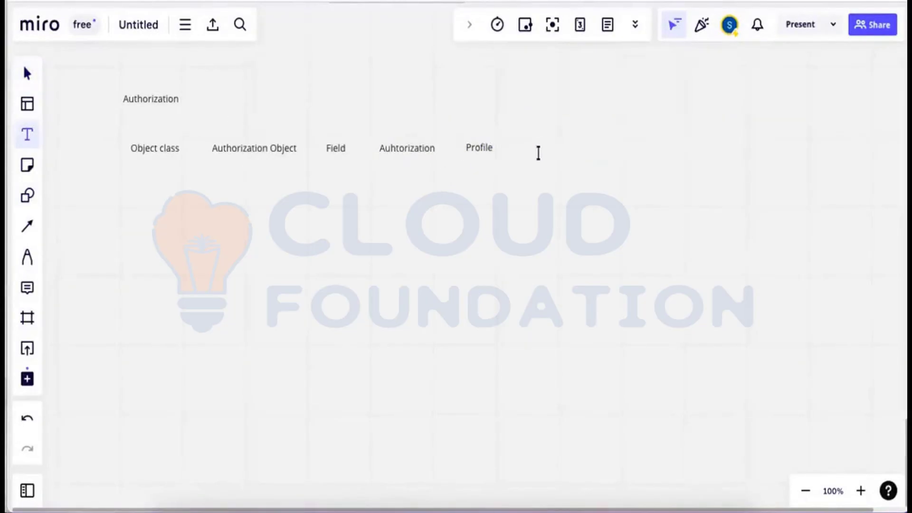
click(541, 142)
text(Role)
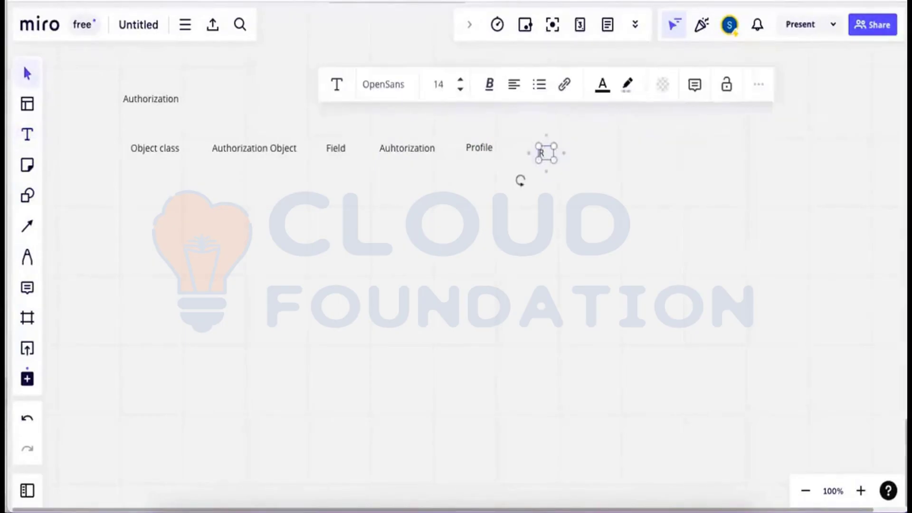
click(588, 199)
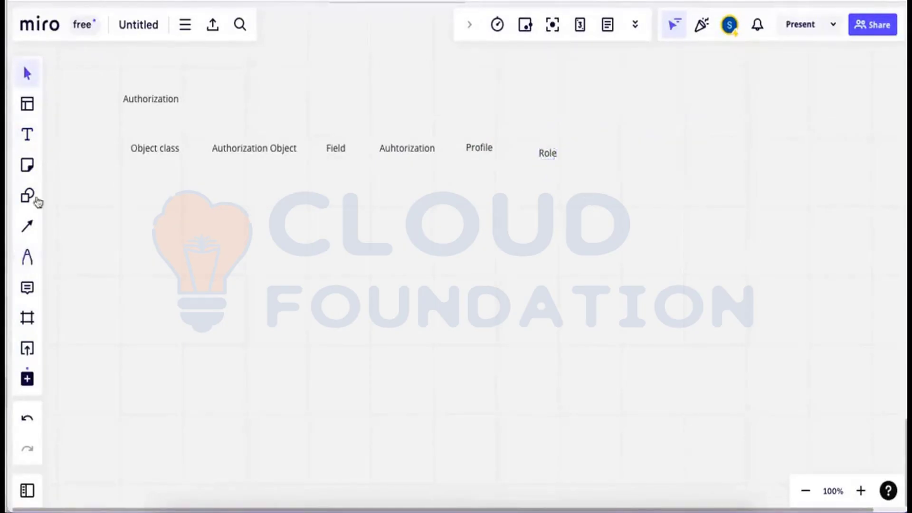
click(27, 134)
Add a 'User' label above Profile and Role.
click(493, 89)
text(User)
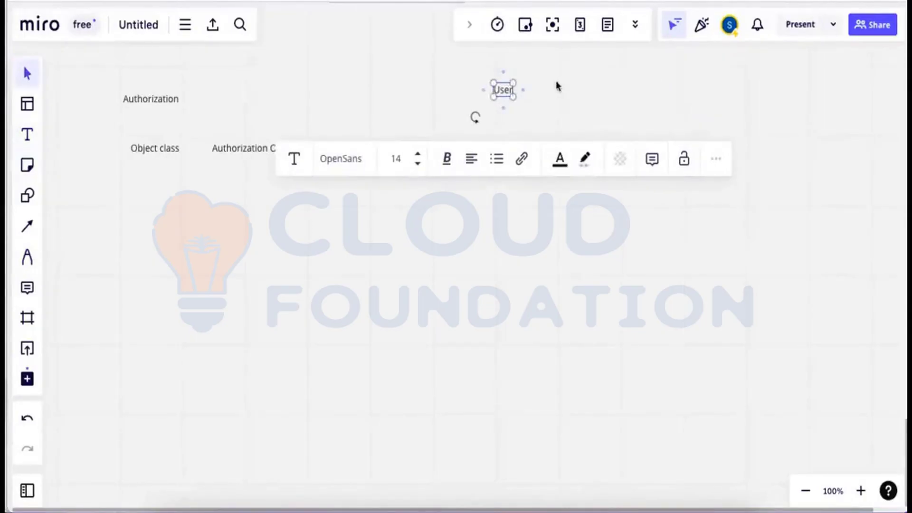
click(496, 107)
Draw connector arrows from Profile and from Role up to the User label.
click(27, 226)
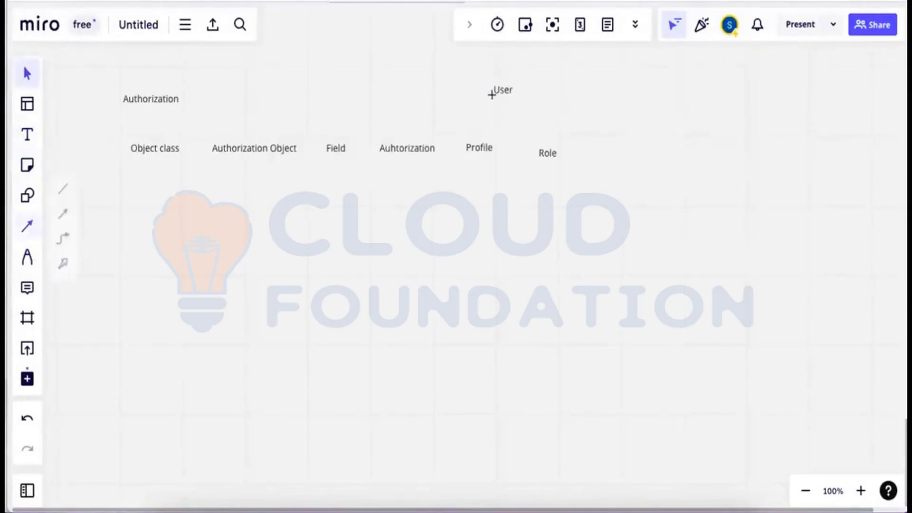
drag(479, 142, 492, 105)
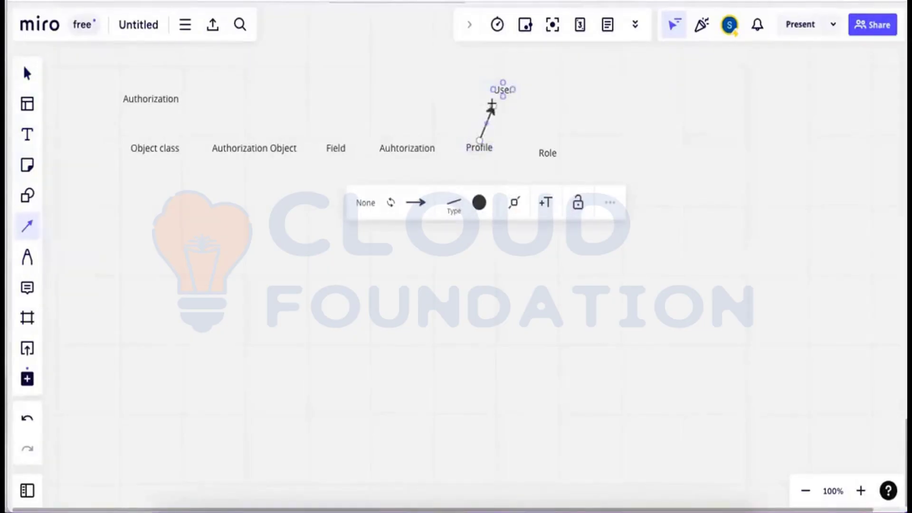
click(32, 233)
drag(541, 141, 511, 102)
click(577, 133)
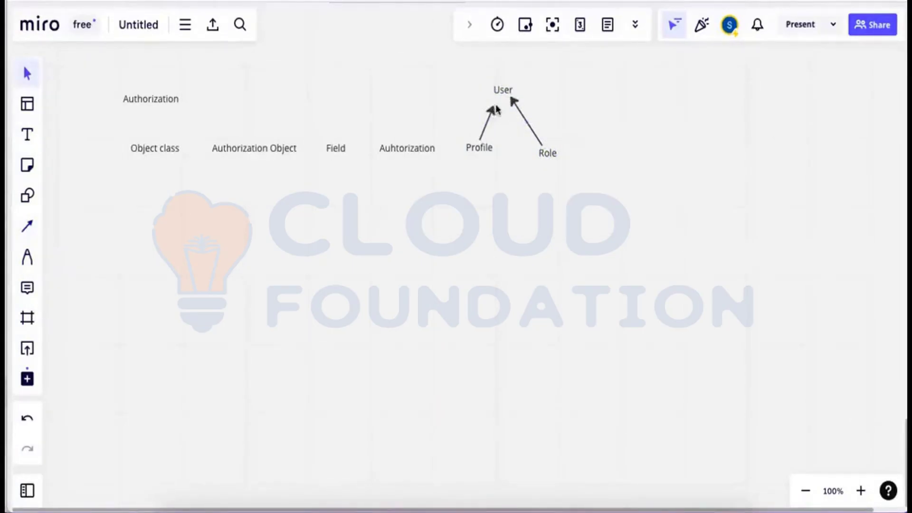
drag(493, 112, 495, 105)
click(617, 133)
Add 'Sales Order' below Authorization Object and 'SD' below Object class.
click(32, 137)
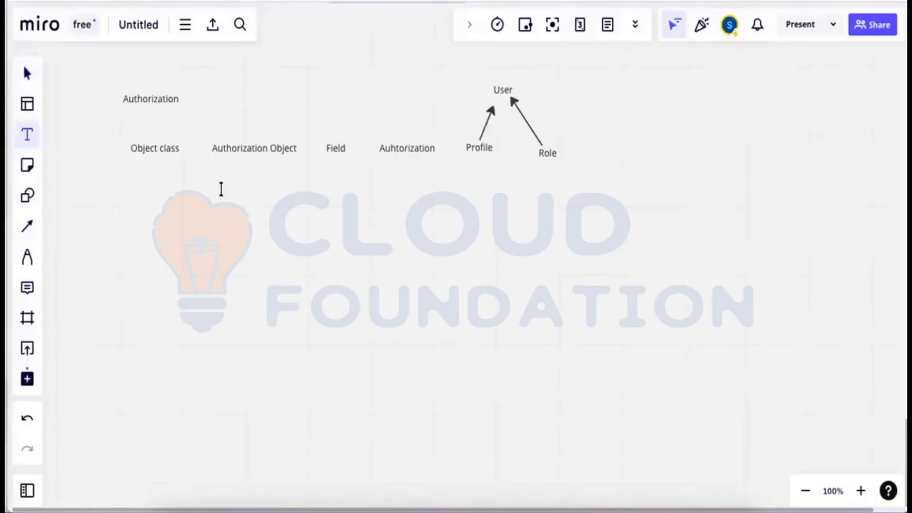
click(221, 189)
text(Sales)
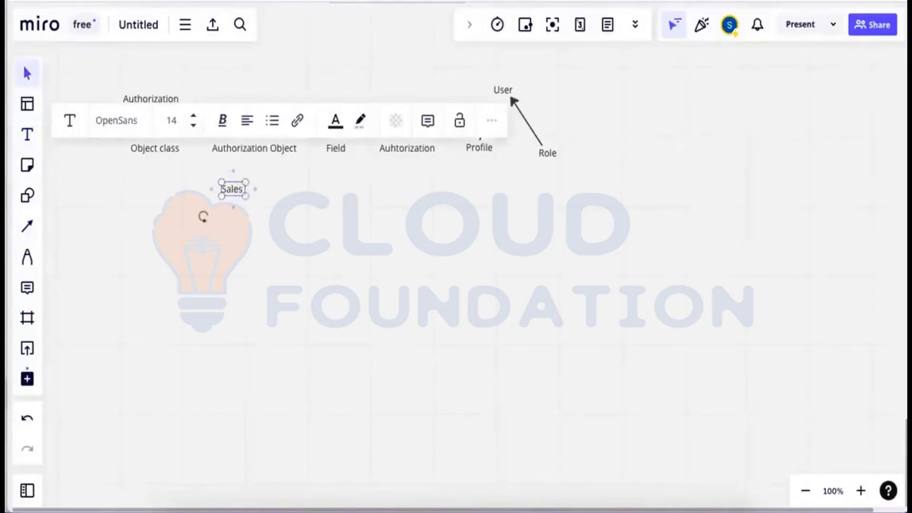
text( Order)
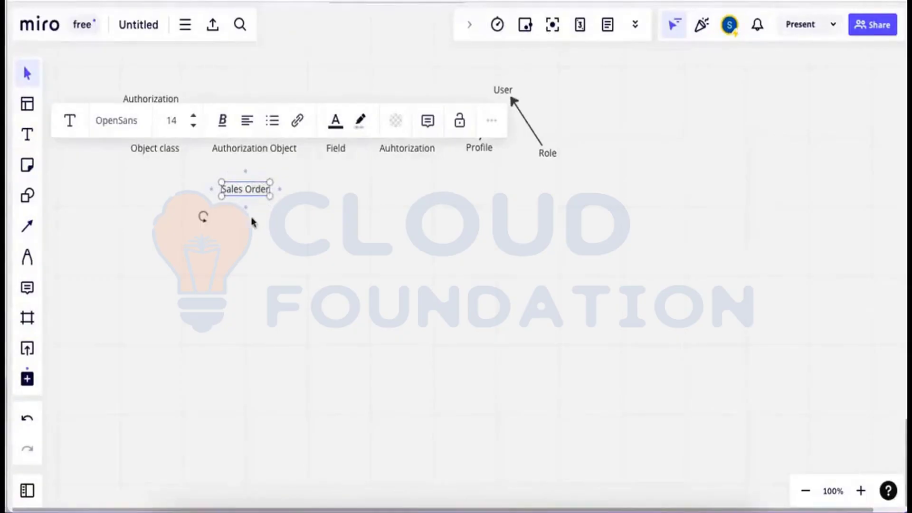
click(273, 208)
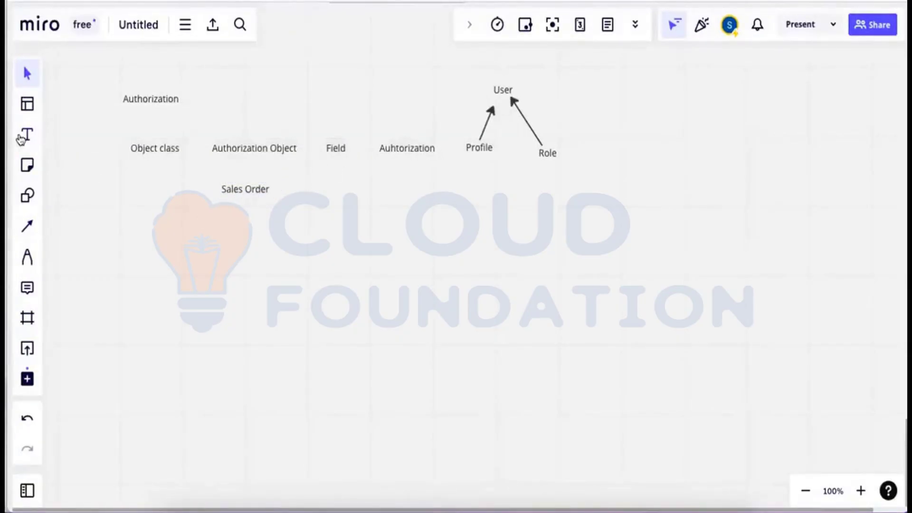
click(28, 135)
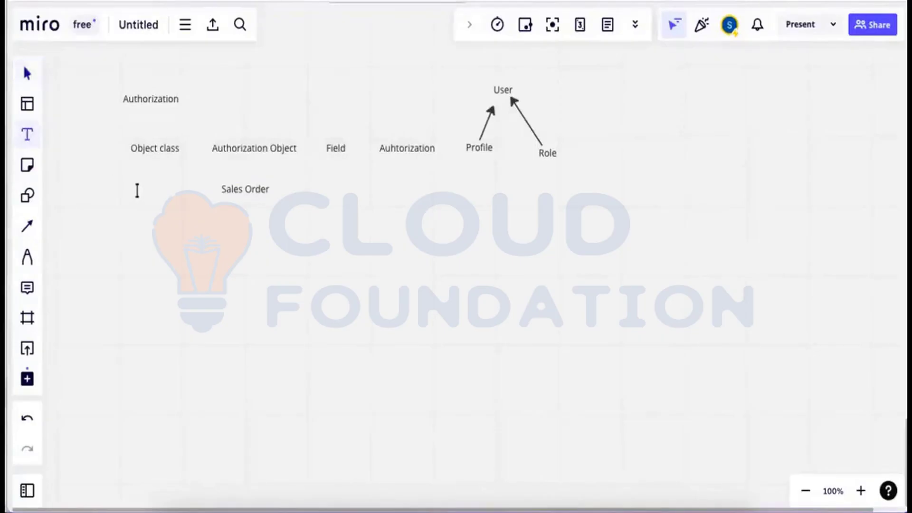
click(137, 191)
text(S)
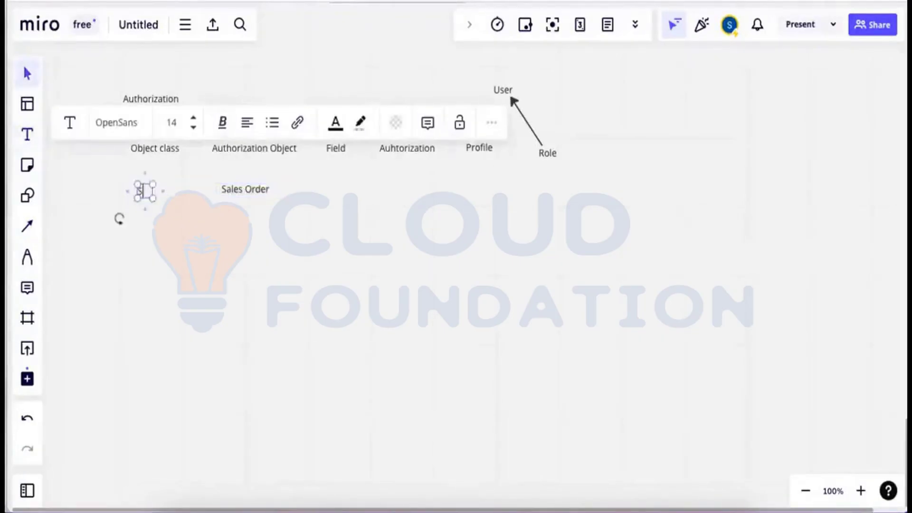
text(D)
click(216, 204)
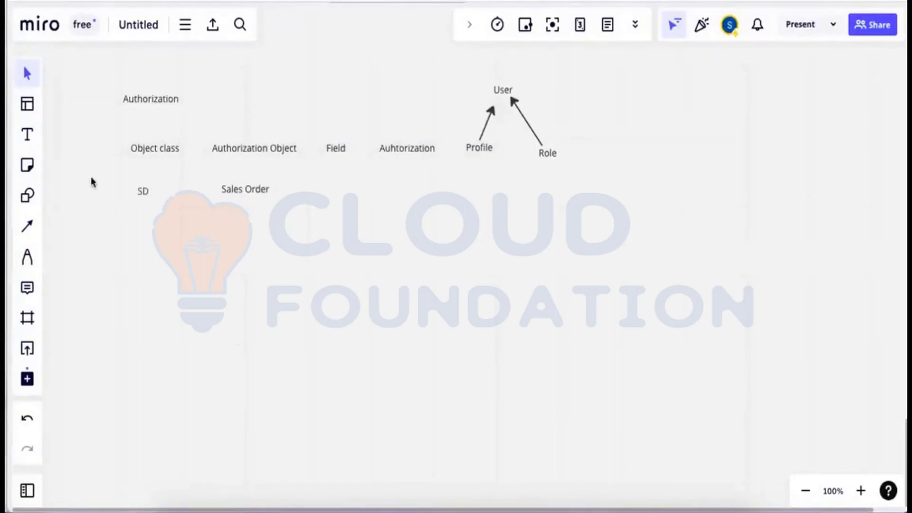
Add a two-line 'Company Code' / 'Activity' label below Field.
click(27, 135)
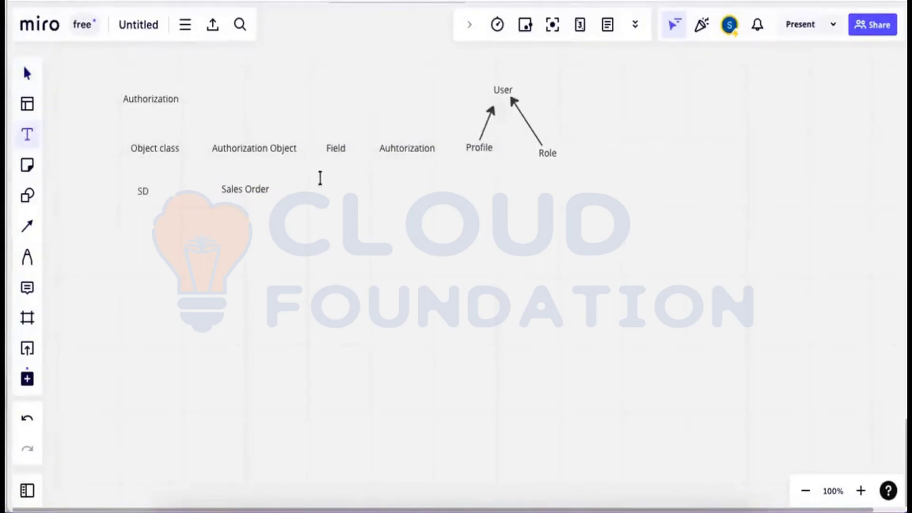
click(316, 177)
text(Com)
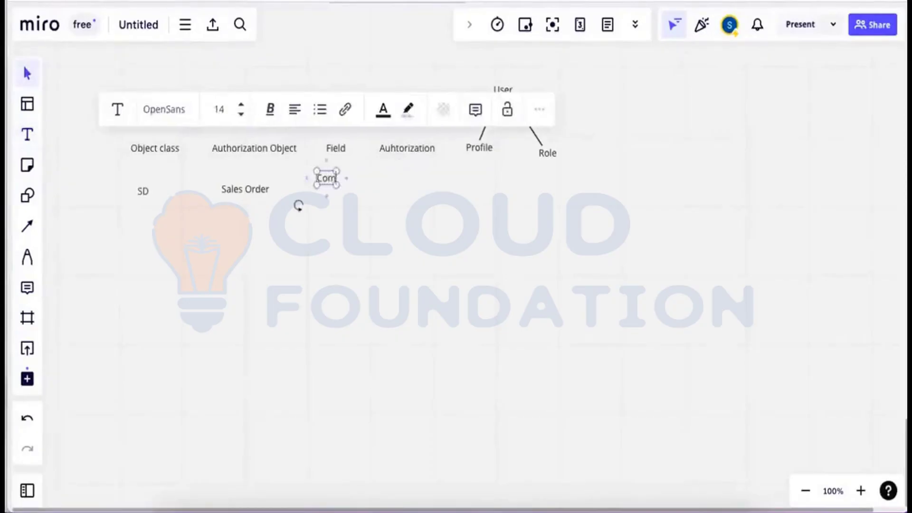
text(p)
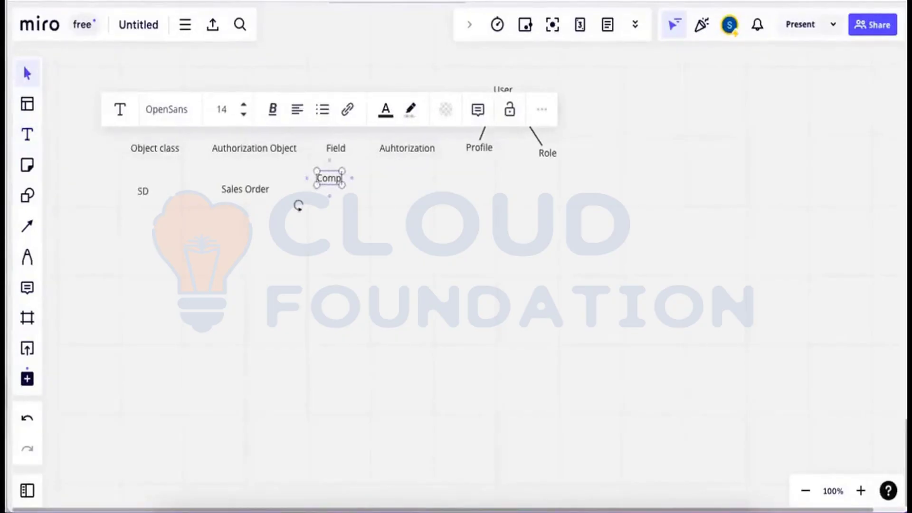
text(any)
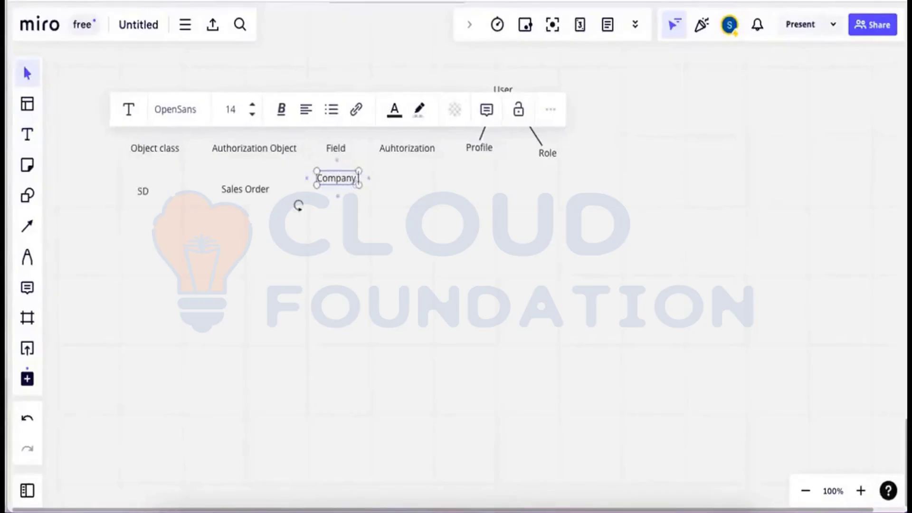
text( Code)
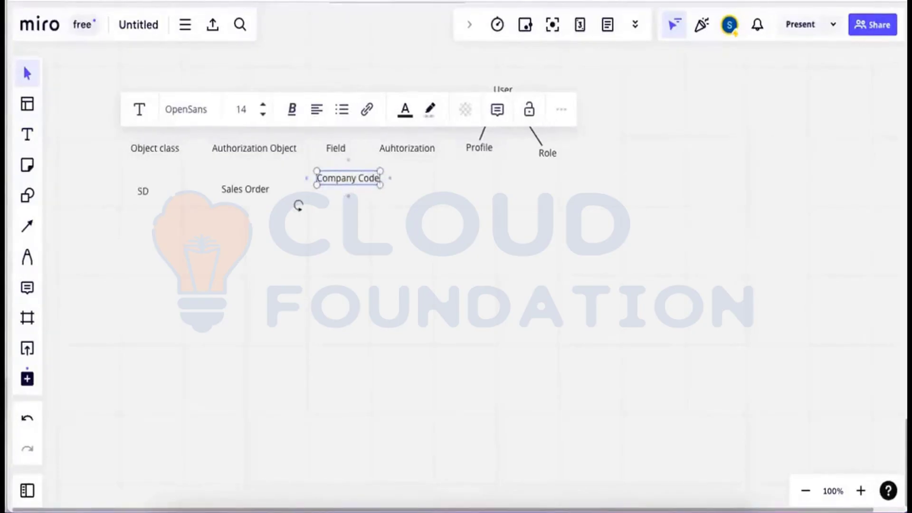
key(Return)
text(A)
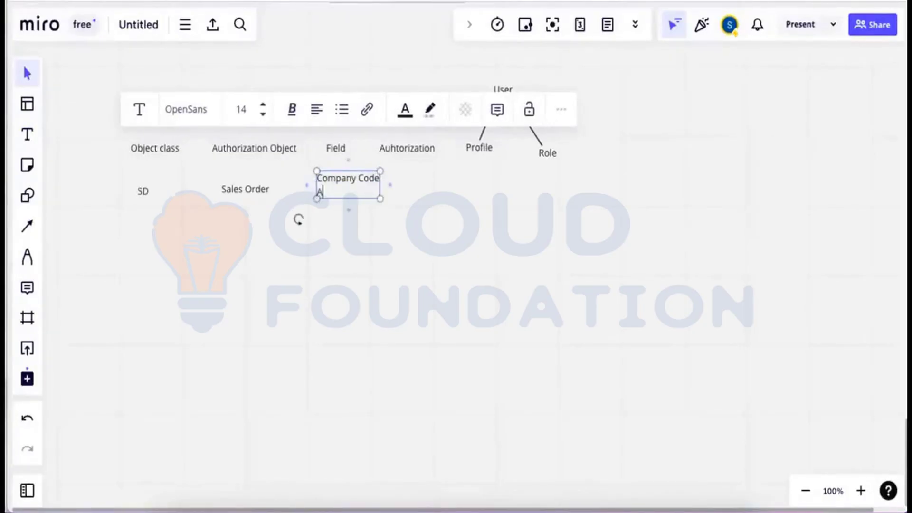
text(ctivity)
click(376, 246)
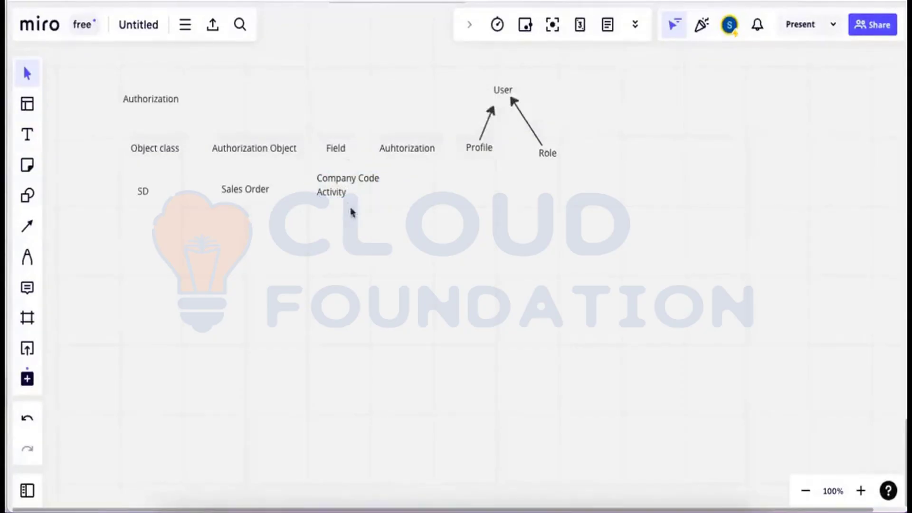
drag(346, 188, 342, 193)
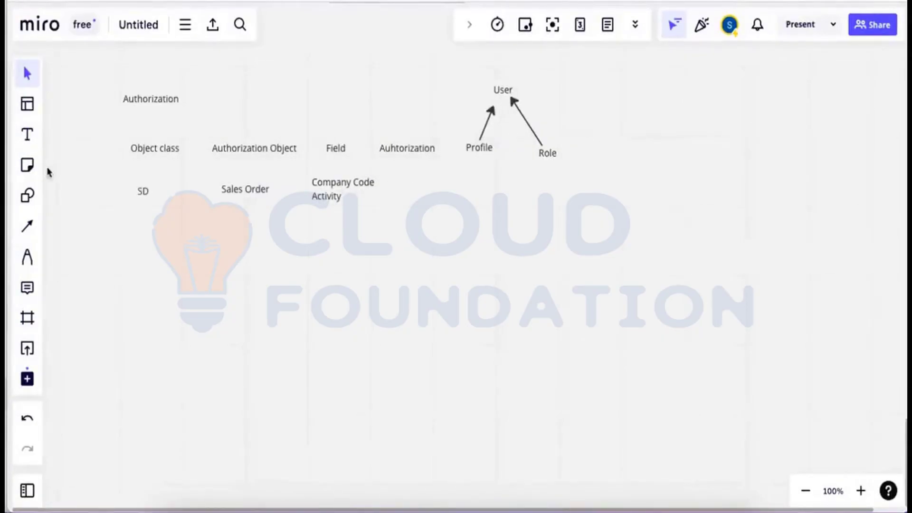
Add the values '0001 (India)' and '3 (Display)' beside Company Code.
click(27, 134)
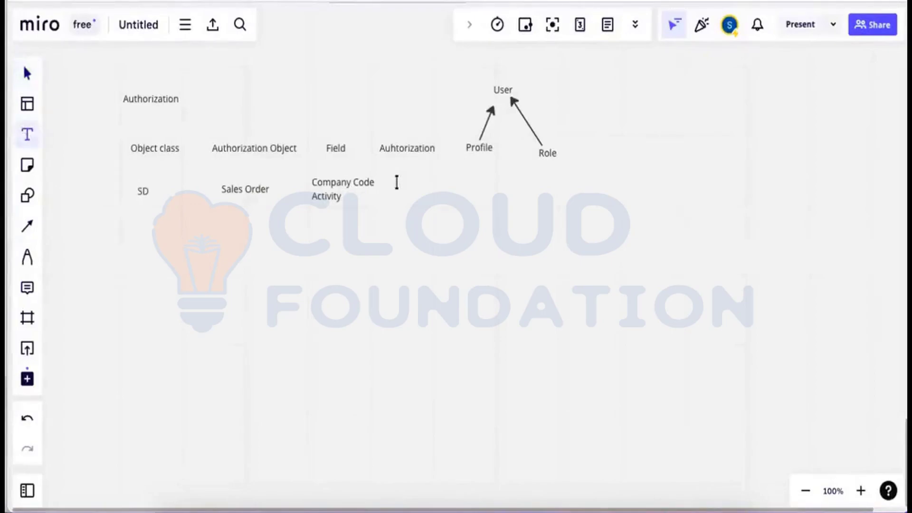
click(397, 182)
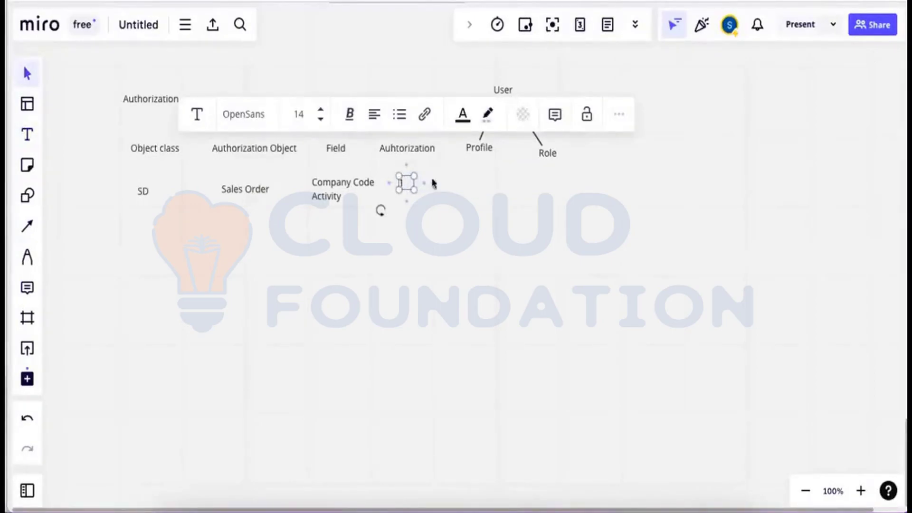
text(1 (In)
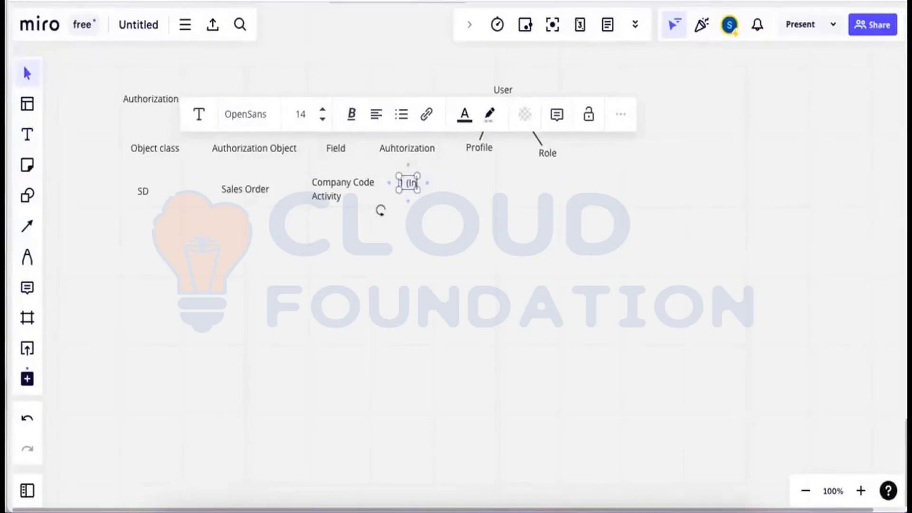
key(BackSpace)
key(BackSpace)
key(BackSpace)
key(BackSpace)
key(BackSpace)
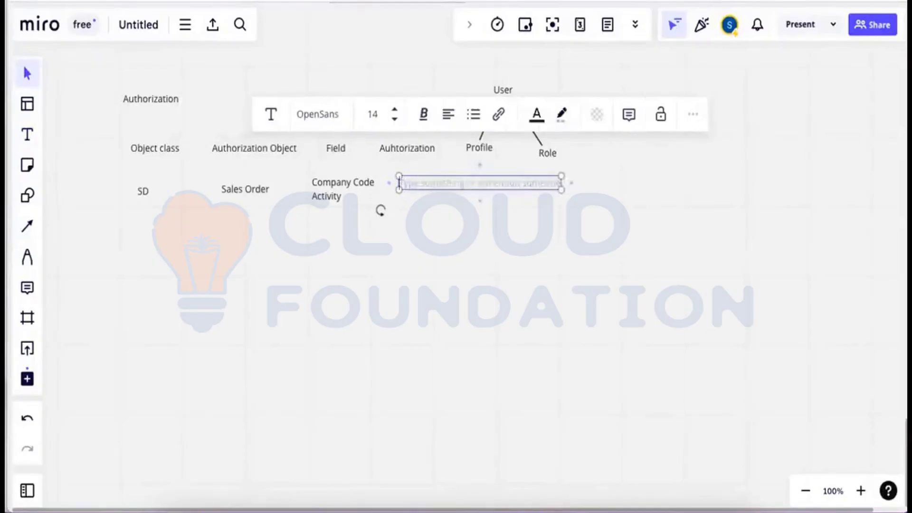
text(00)
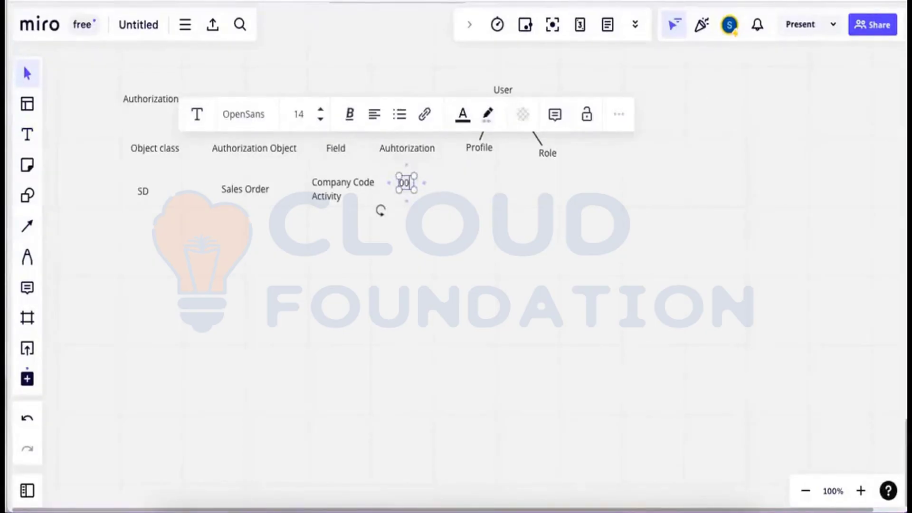
text(01)
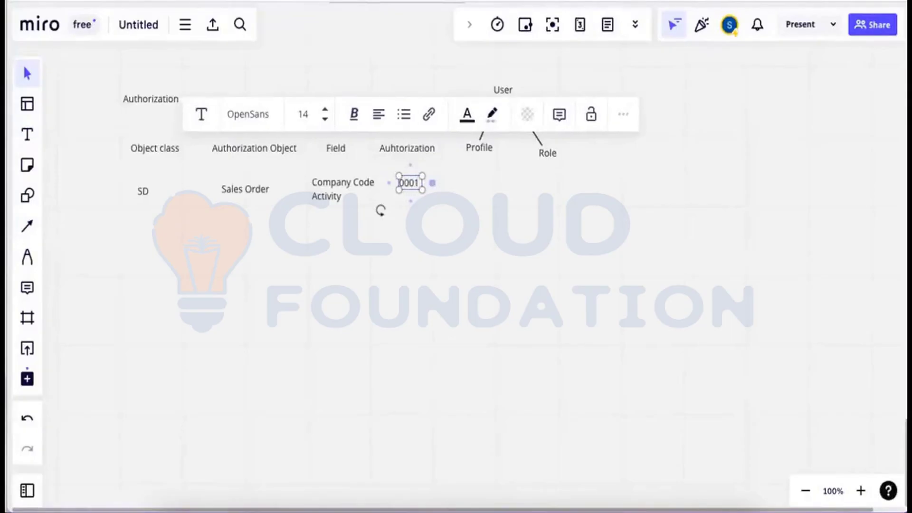
text( (Inda)
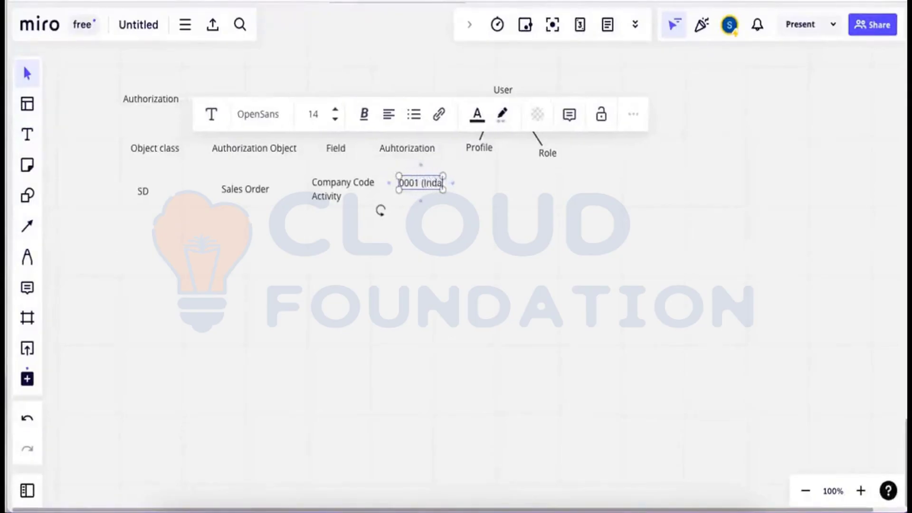
key(BackSpace)
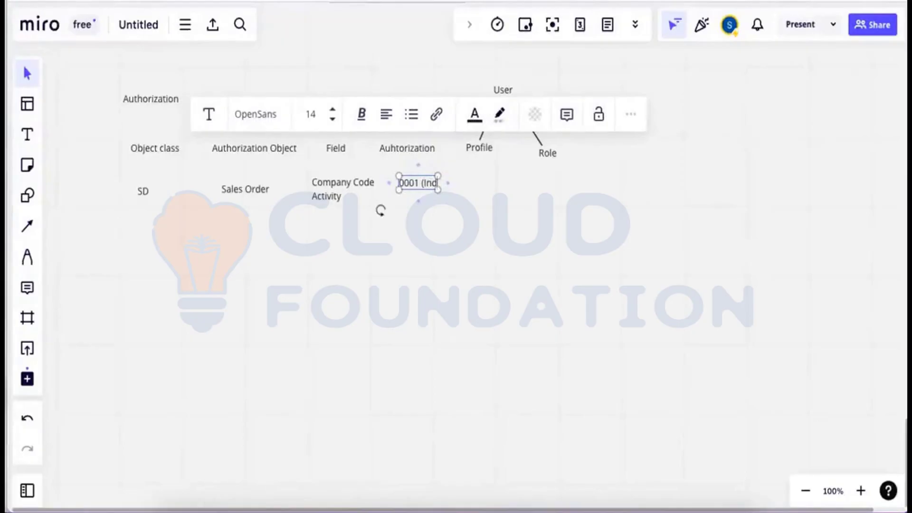
text(ia))
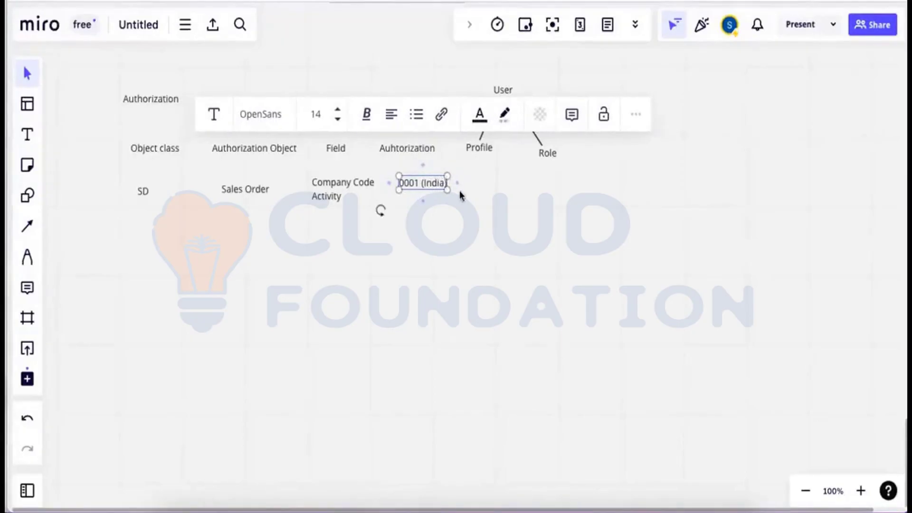
key(Return)
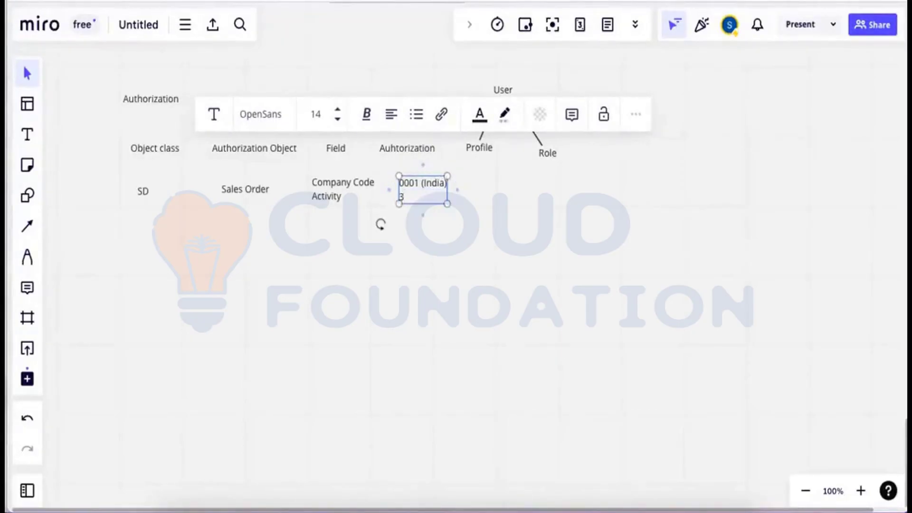
text(3 (Display)
key(Escape)
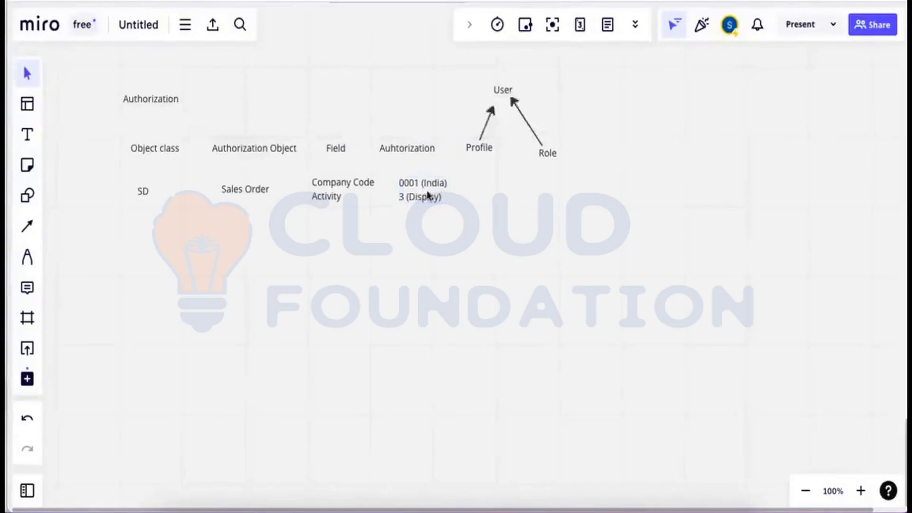
Duplicate the values text below and change it to '0002 (Qatar)' and '2 (Create)'.
click(429, 195)
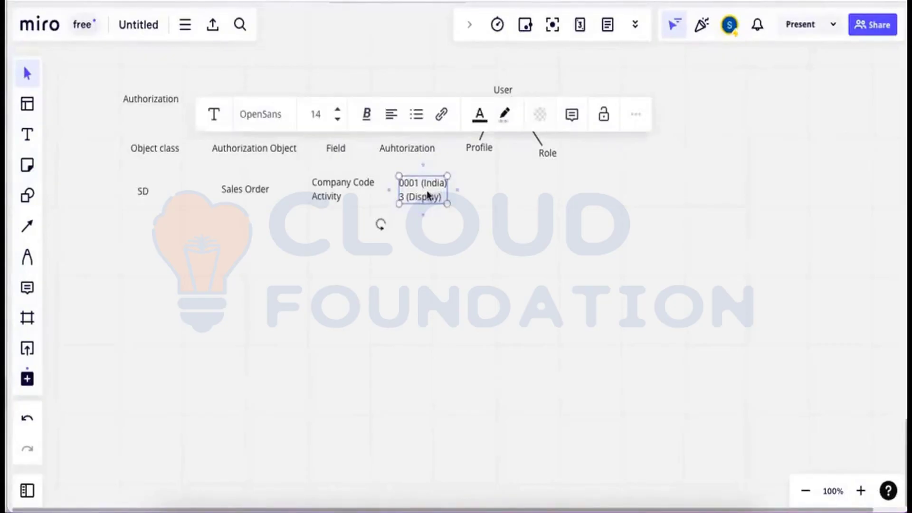
key(ctrl+c)
key(ctrl+v)
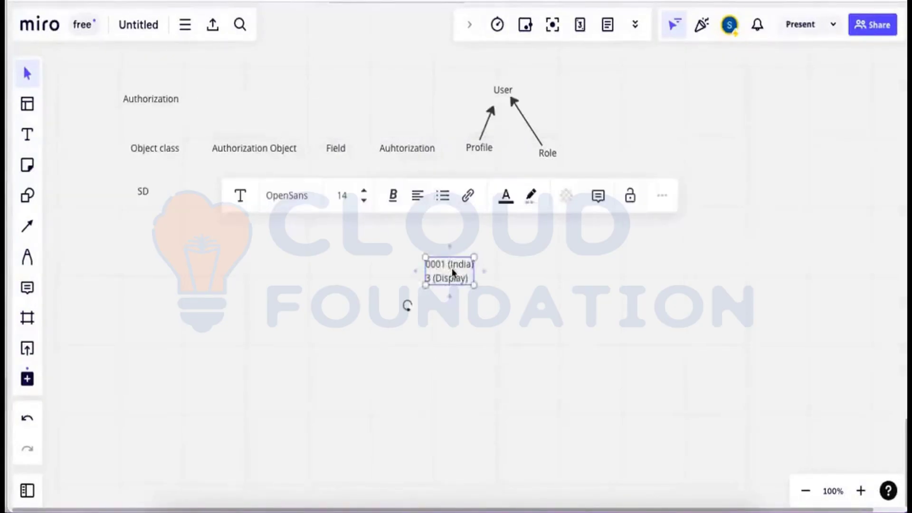
drag(450, 265, 426, 243)
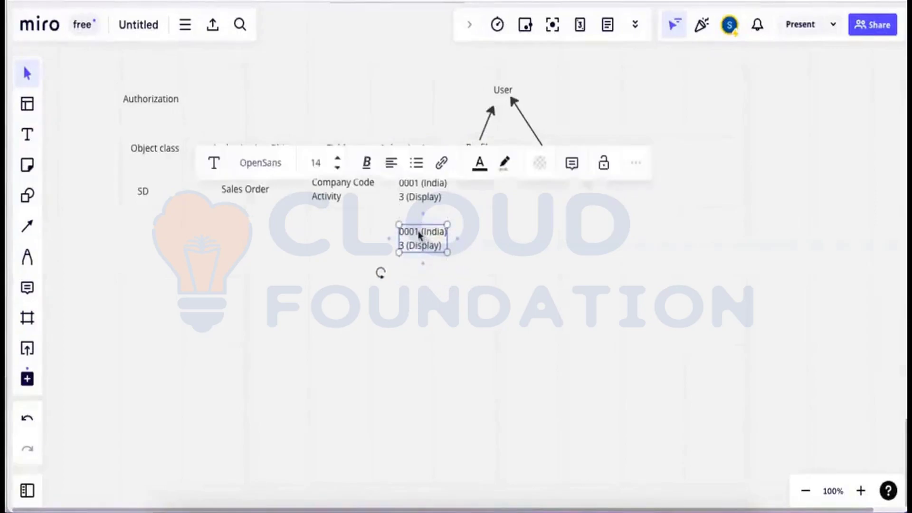
double_click(418, 231)
text(0002)
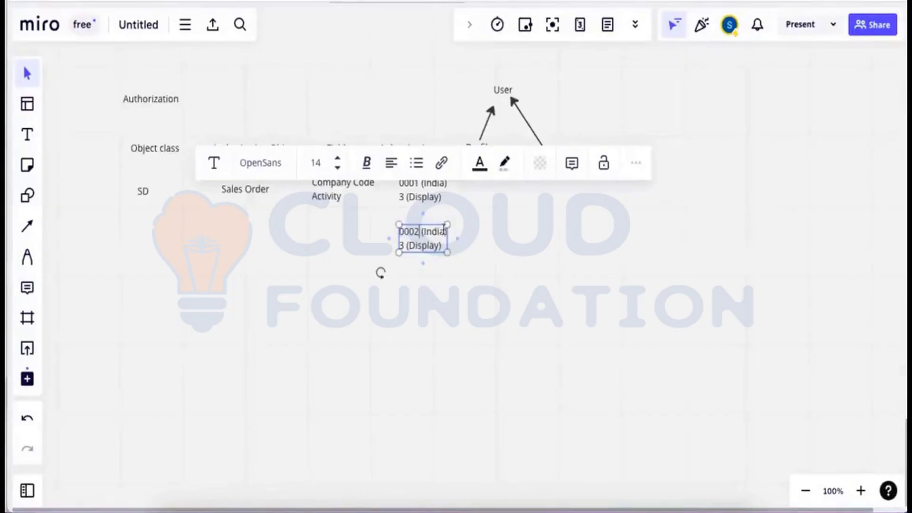
key(BackSpace)
key(BackSpace)
key(BackSpace)
key(BackSpace)
key(BackSpace)
text(Qatar)
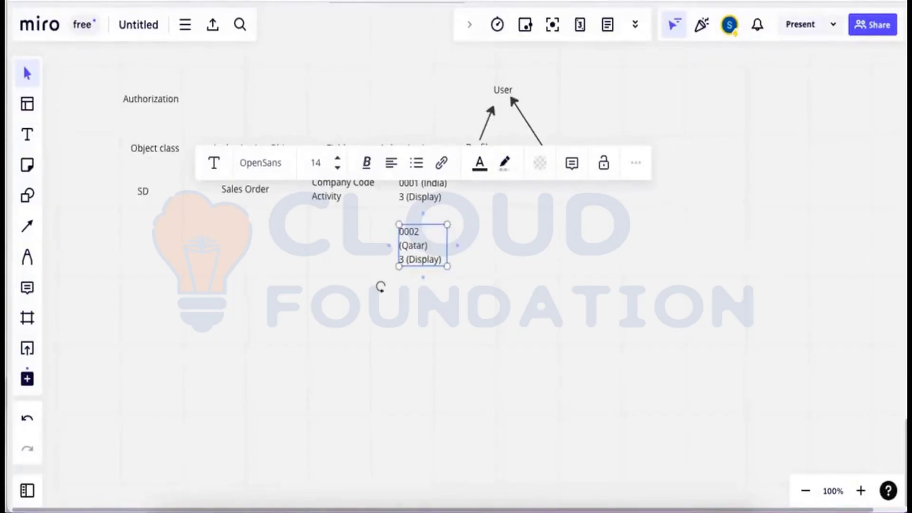
drag(447, 236, 477, 236)
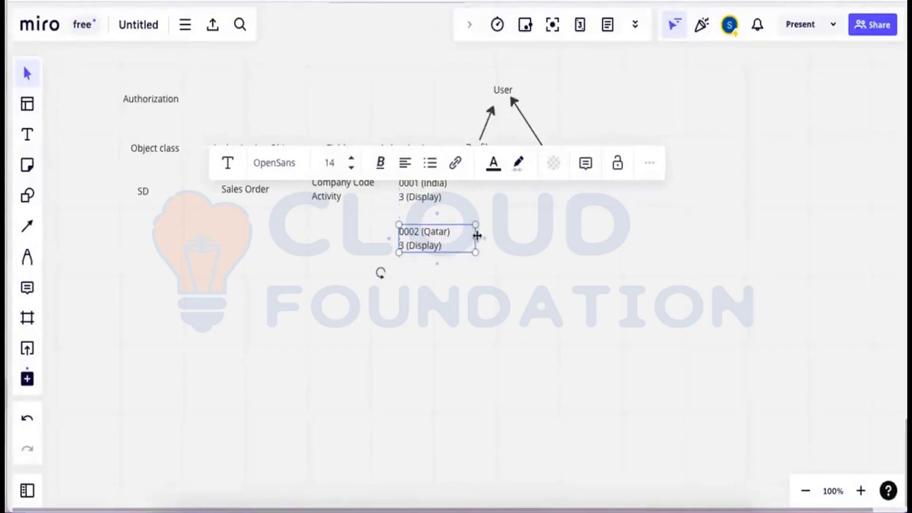
click(404, 245)
key(BackSpace)
text(2)
double_click(425, 244)
text(Cre)
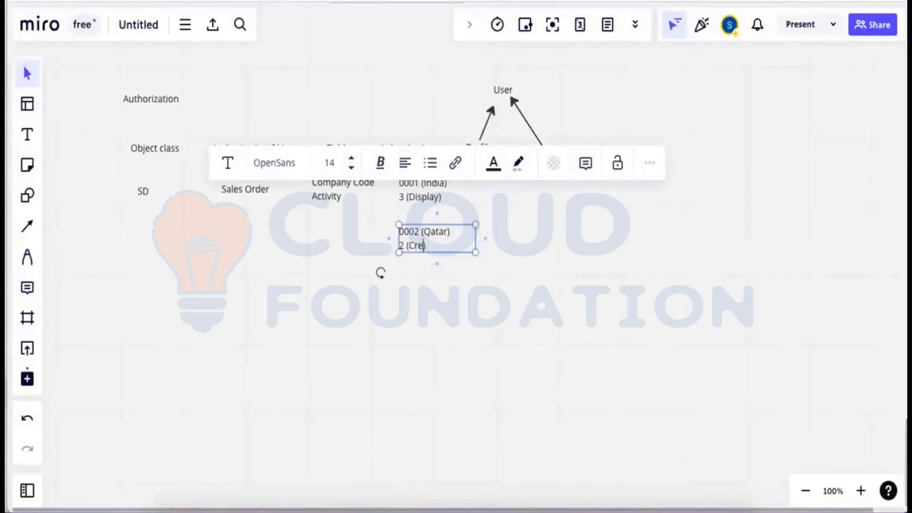
text(ate)
click(525, 283)
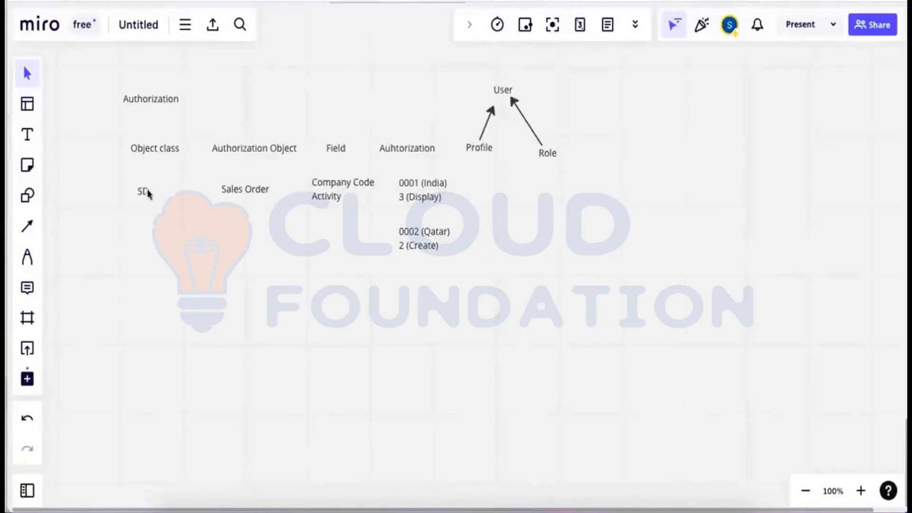
click(29, 136)
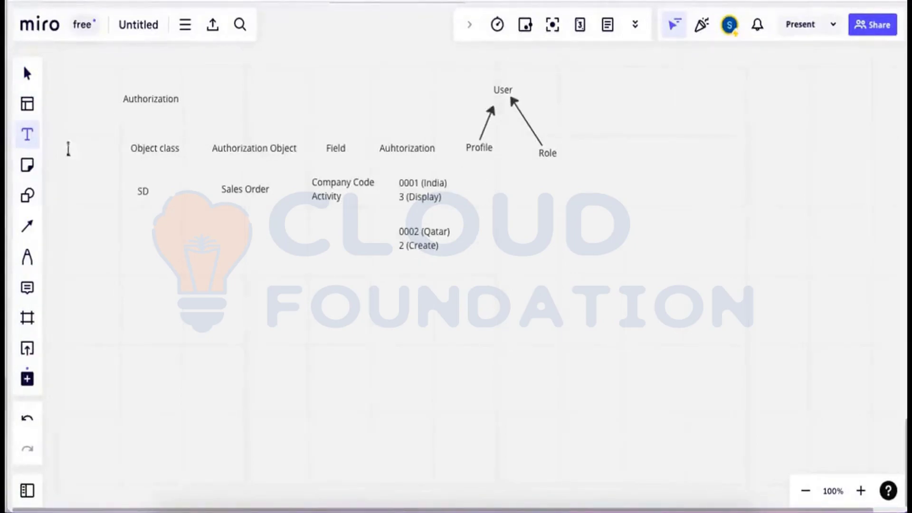
click(430, 232)
click(493, 195)
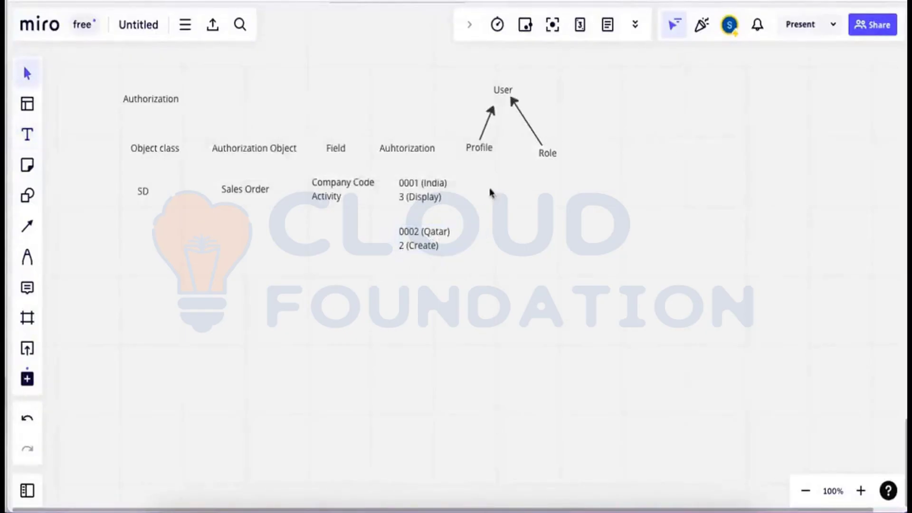
click(34, 137)
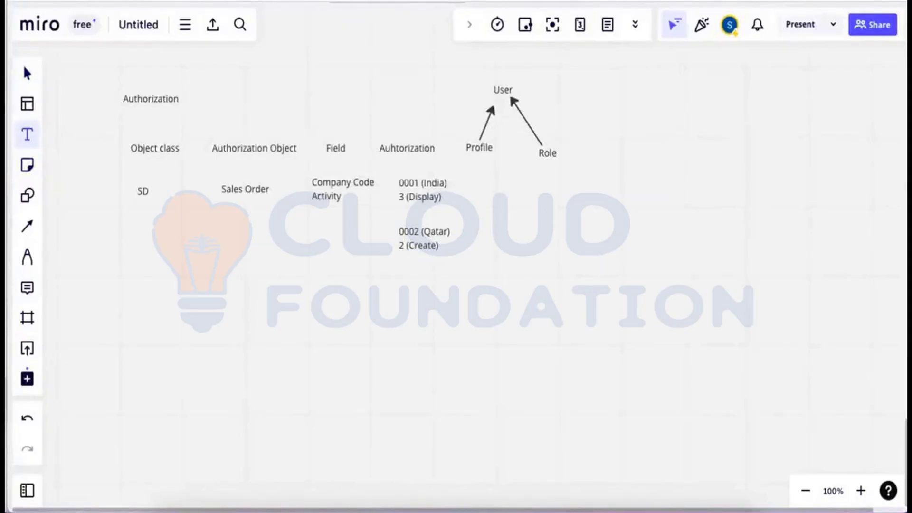
click(27, 195)
click(27, 317)
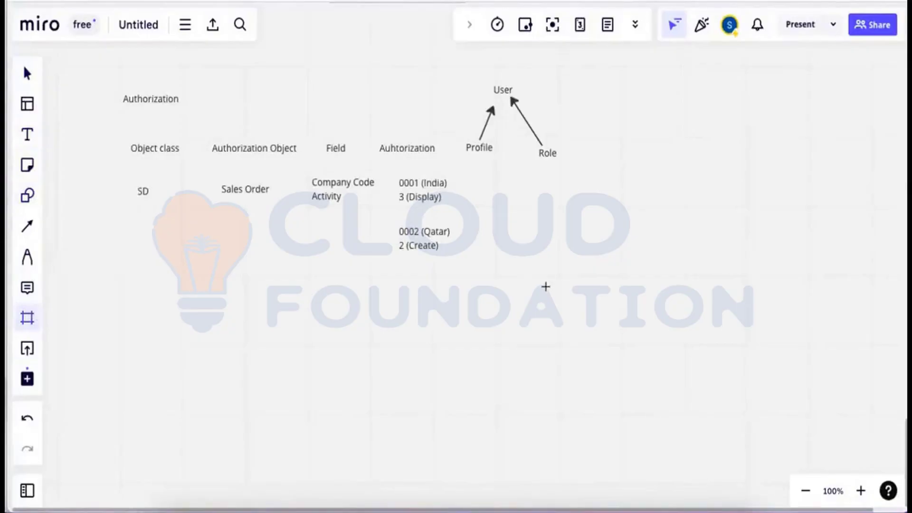
key(p)
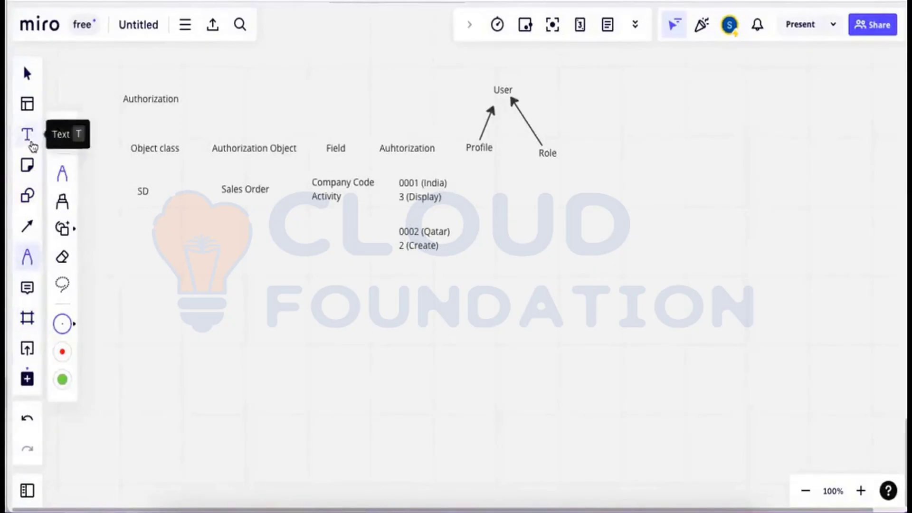
click(27, 135)
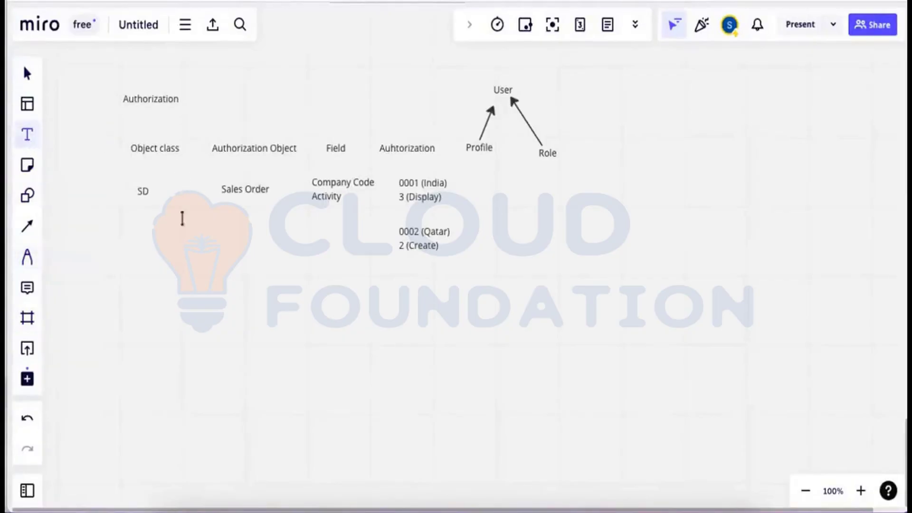
right_click(183, 250)
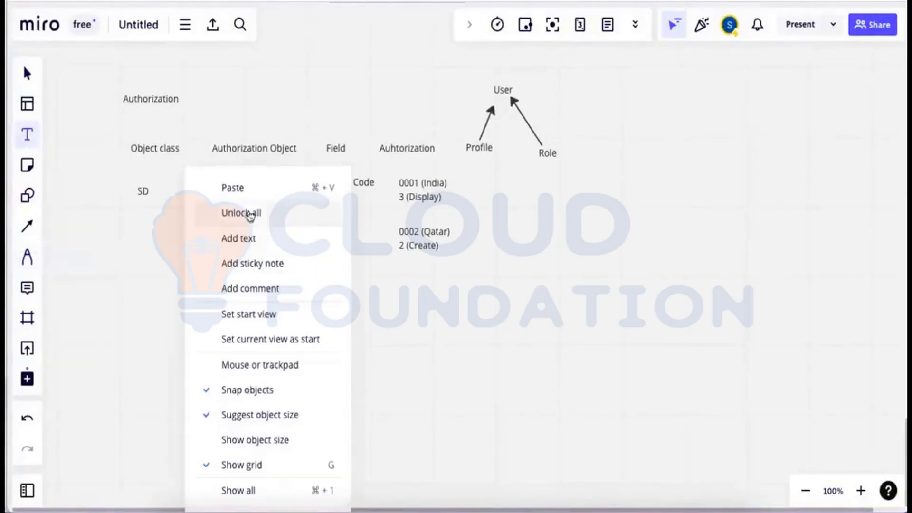
click(233, 188)
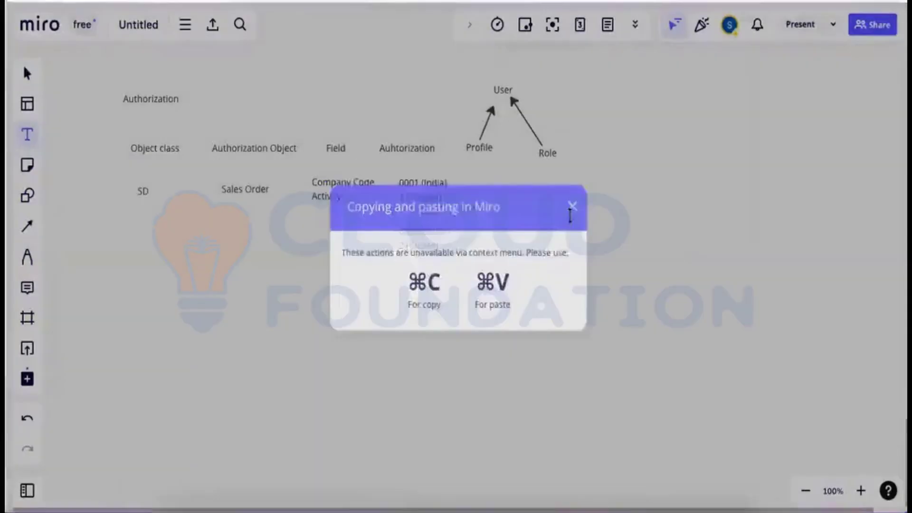
click(571, 209)
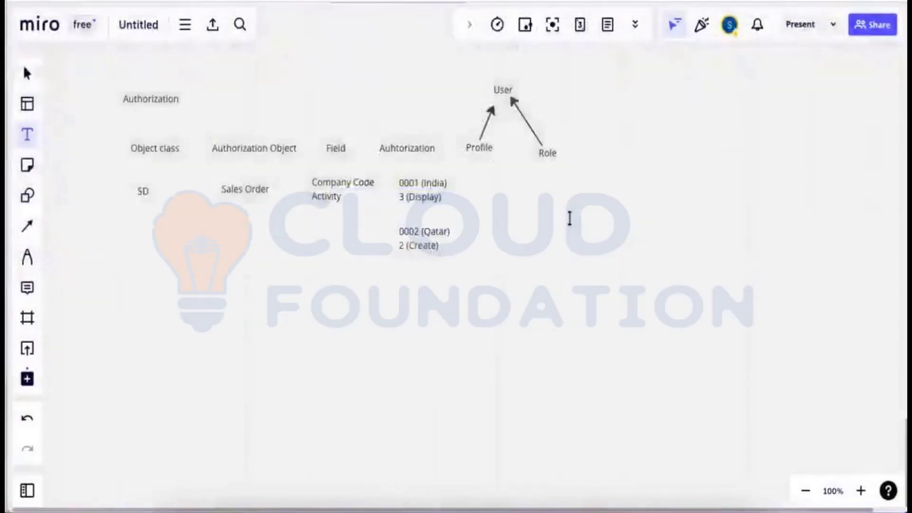
text(0001 (India) 3 (Display))
Move the pasted text box right of the India values and rewrite it as 'Prof + Menu item = Role'.
drag(565, 226, 528, 209)
double_click(551, 211)
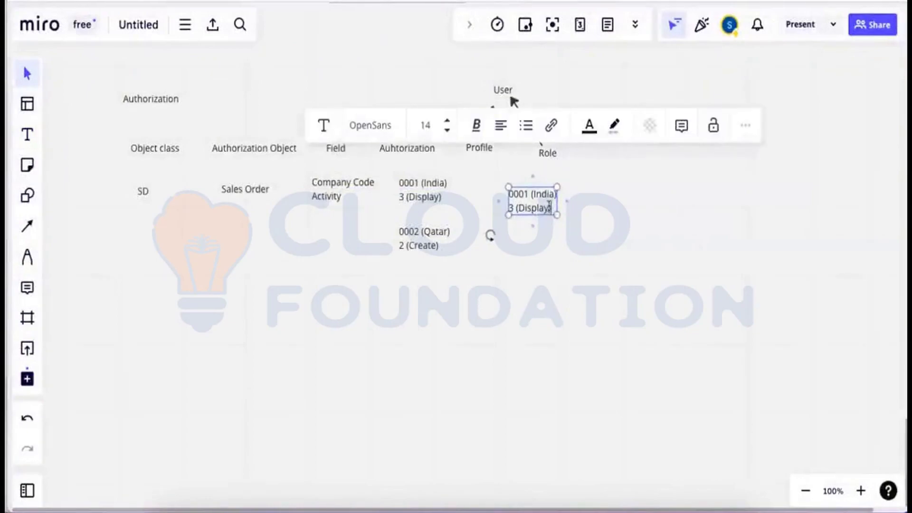
key(BackSpace)
key(BackSpace)
key(BackSpace)
key(BackSpace)
key(BackSpace)
key(BackSpace)
key(BackSpace)
key(BackSpace)
key(BackSpace)
key(BackSpace)
key(BackSpace)
key(BackSpace)
key(BackSpace)
key(BackSpace)
key(BackSpace)
key(BackSpace)
key(BackSpace)
key(BackSpace)
key(BackSpace)
key(BackSpace)
key(BackSpace)
key(BackSpace)
key(BackSpace)
key(BackSpace)
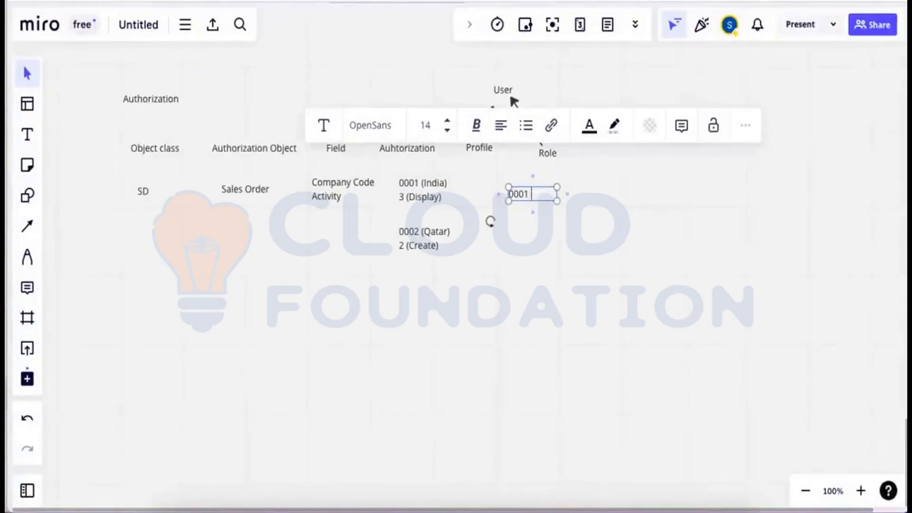
text(P)
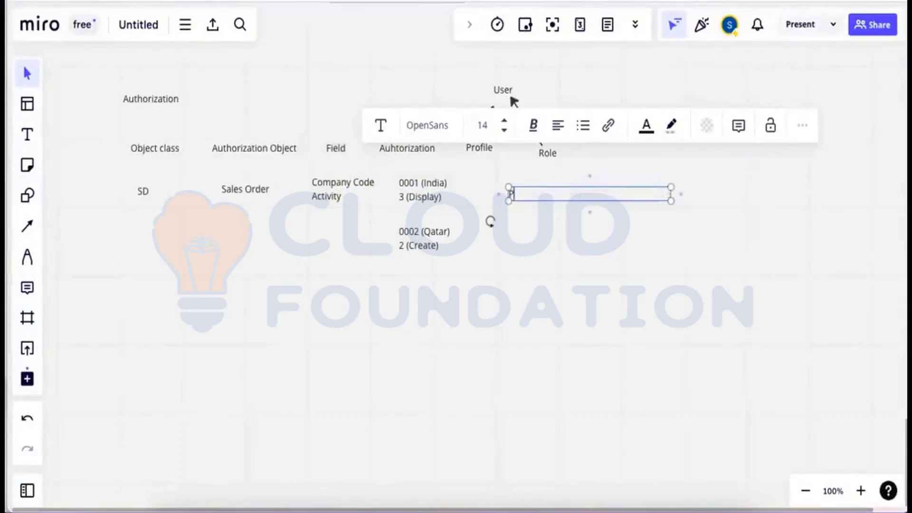
text(rof)
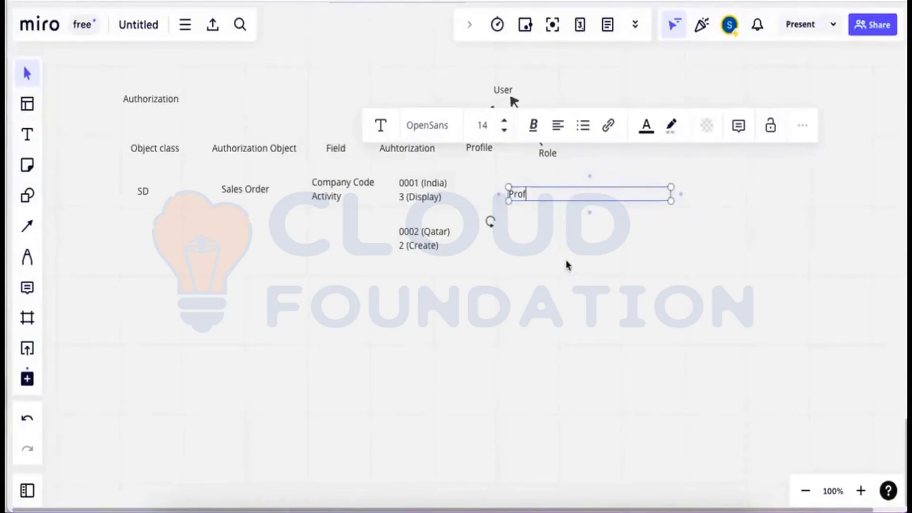
click(566, 264)
drag(518, 199, 499, 201)
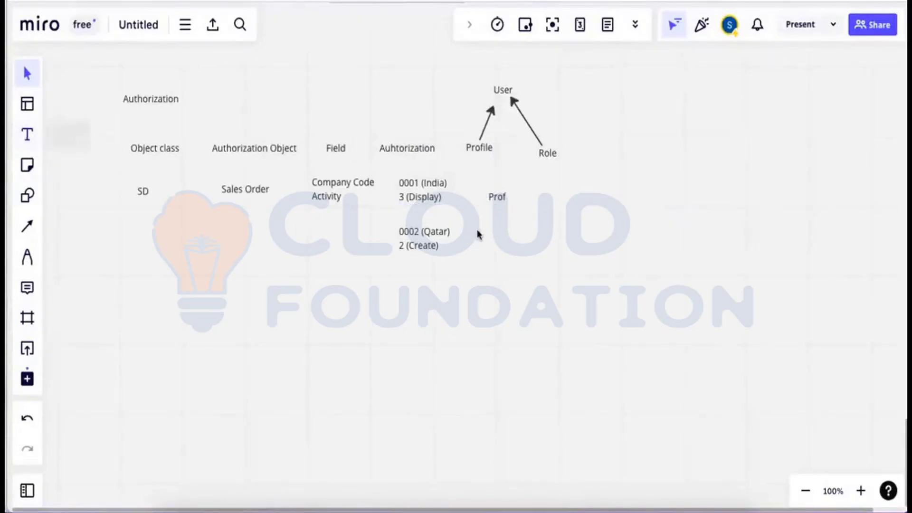
click(29, 137)
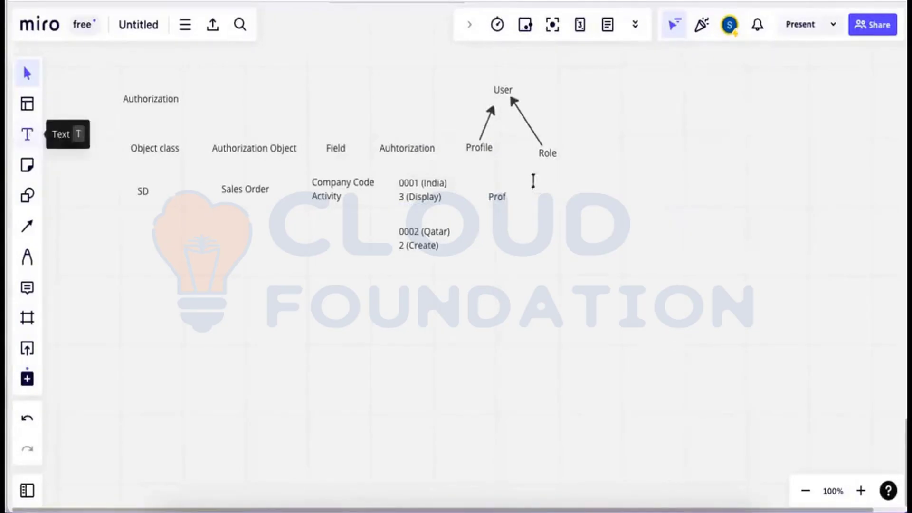
click(536, 190)
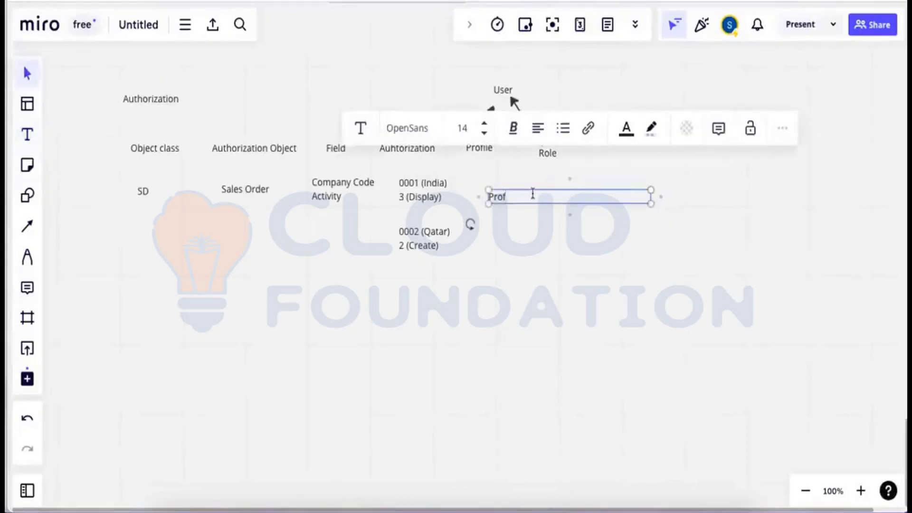
key(BackSpace)
text(+ Menu item = Role)
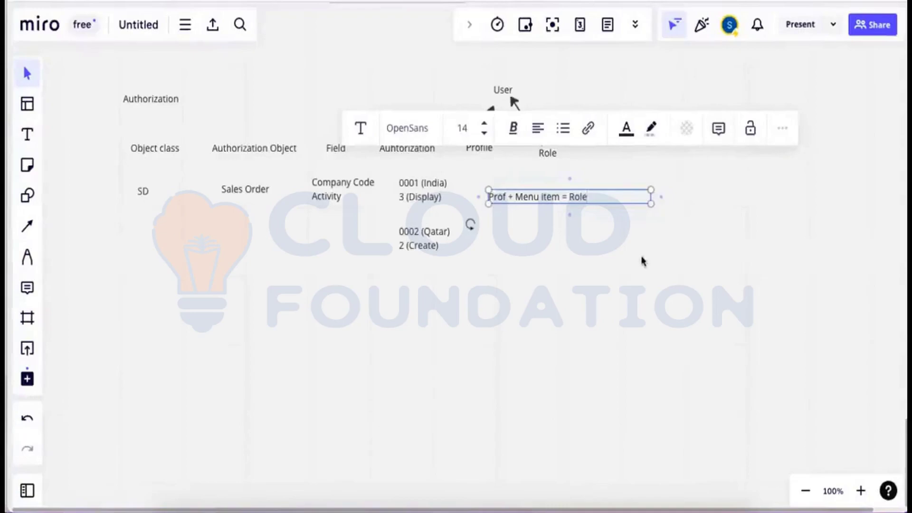
click(643, 261)
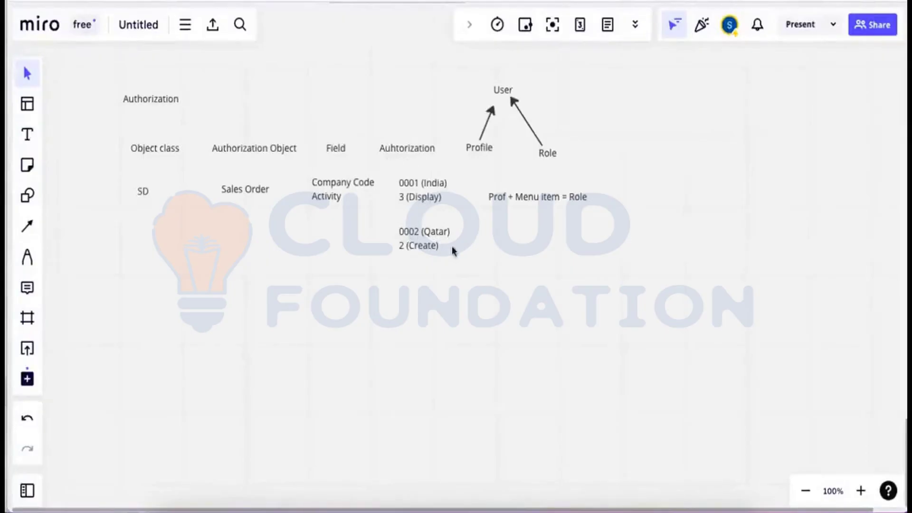
click(27, 135)
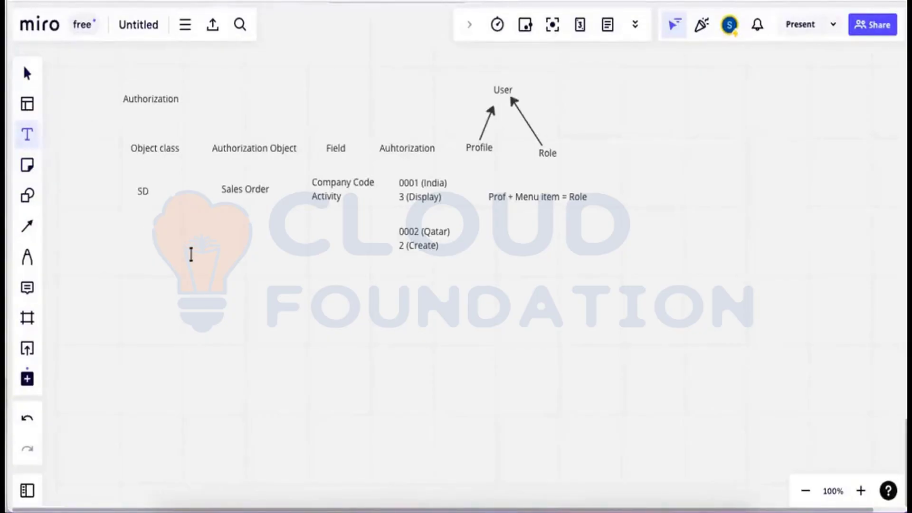
right_click(215, 238)
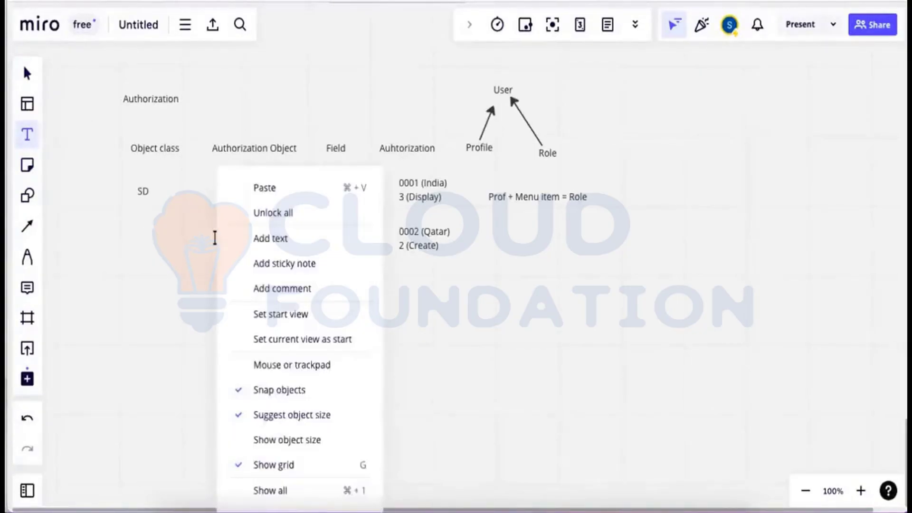
click(266, 247)
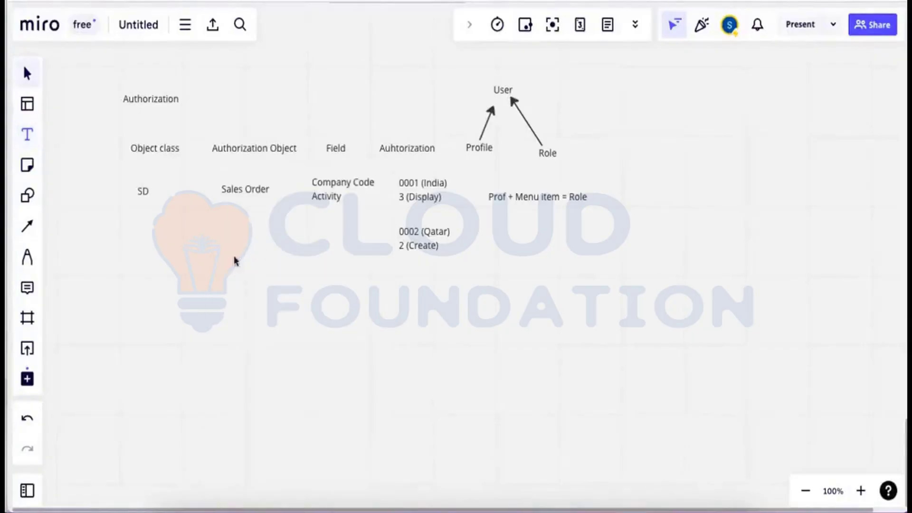
click(237, 259)
click(28, 135)
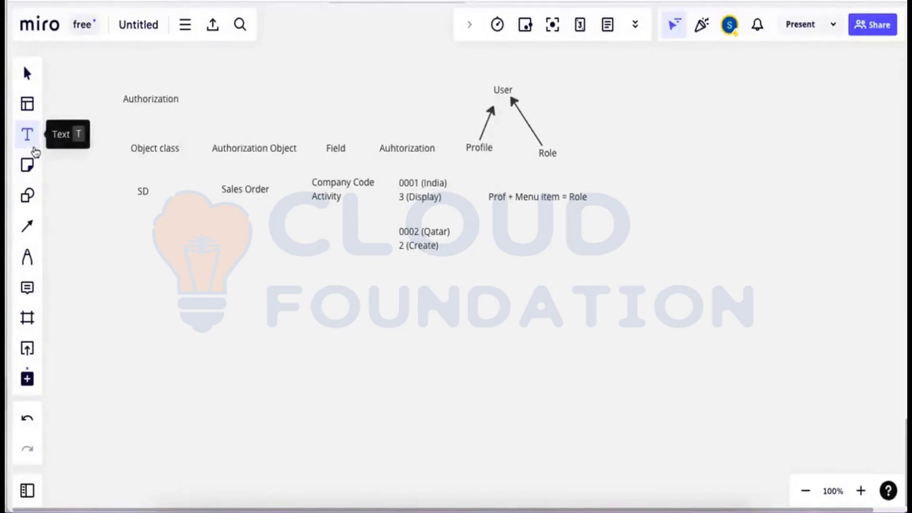
click(29, 145)
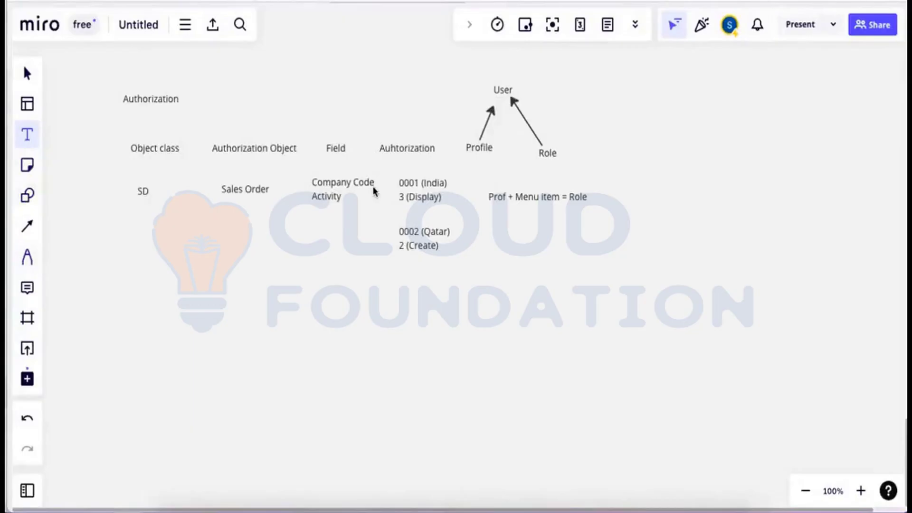
Paste a text copy, retype it as 'Roles and Profiles created by PFCG Tcode', widen it, and place it under SD.
text(0001 (India) 3 (Display))
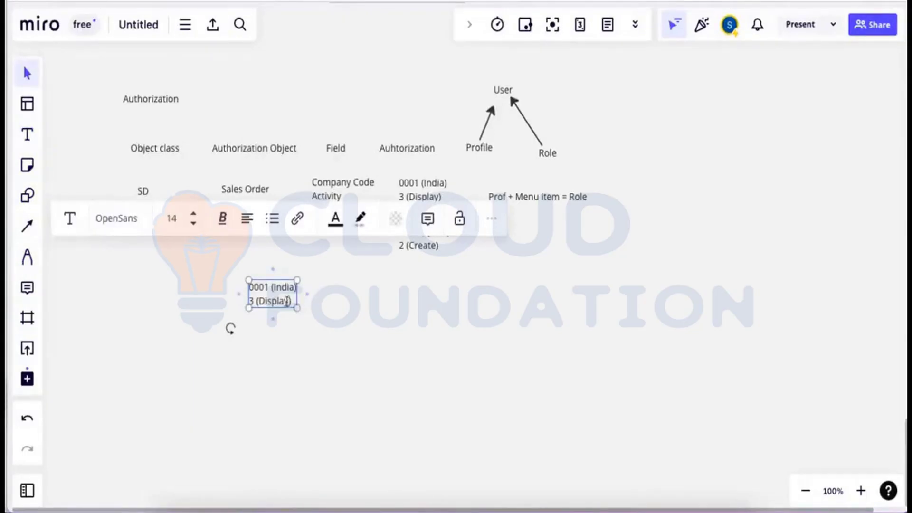
drag(293, 302, 247, 288)
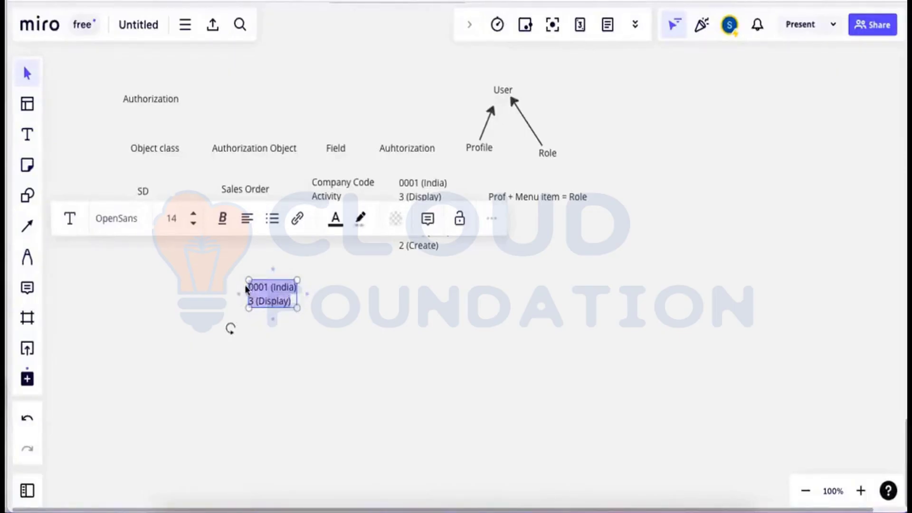
text(Roles a)
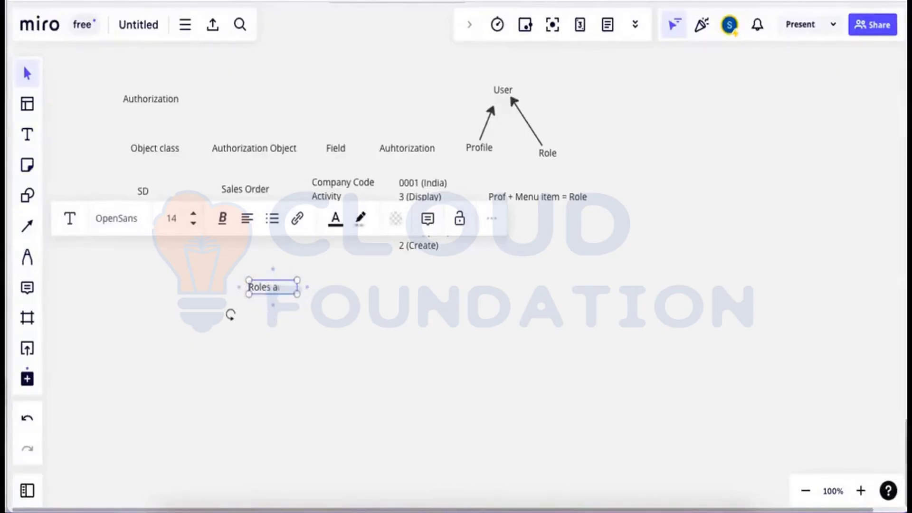
text(nd Profiles)
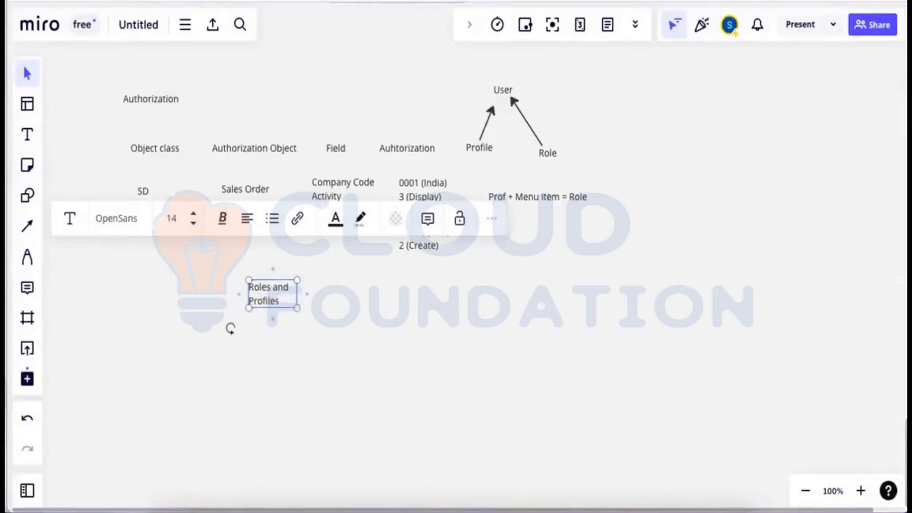
text( created b)
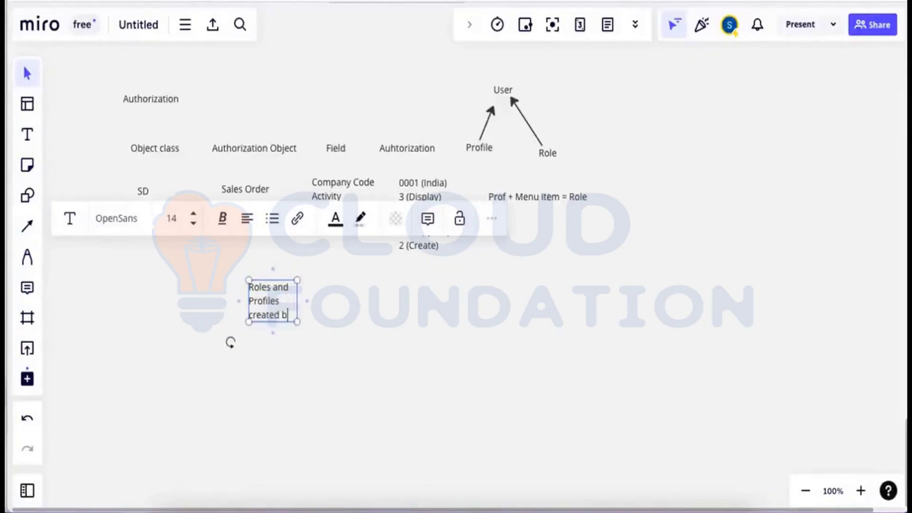
text(y PFCG)
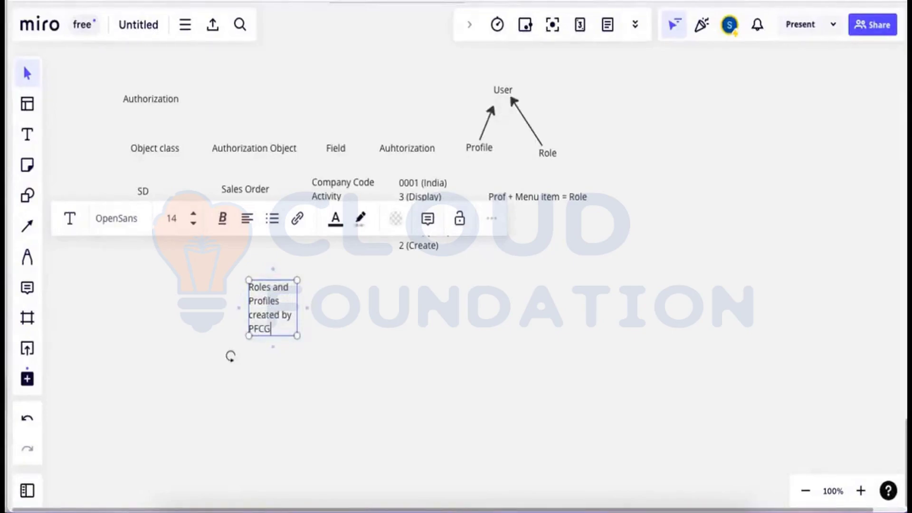
text( Tcode)
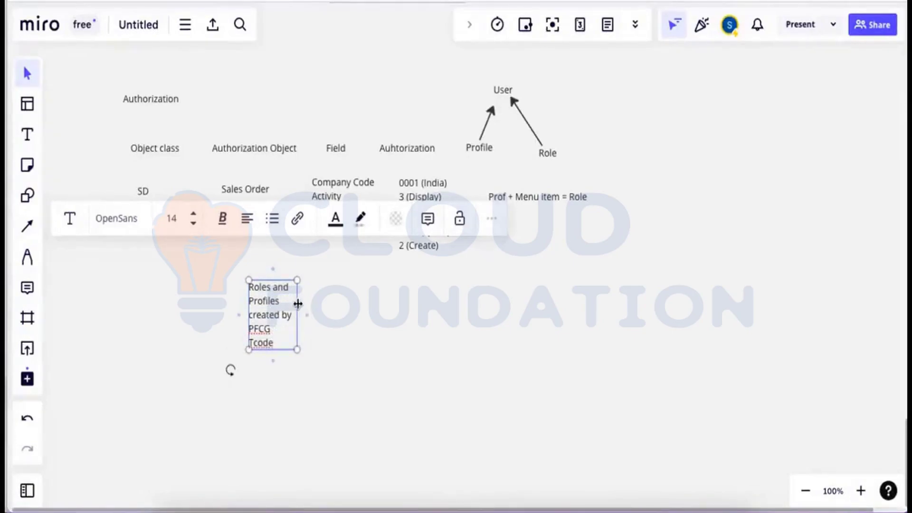
drag(299, 302, 465, 285)
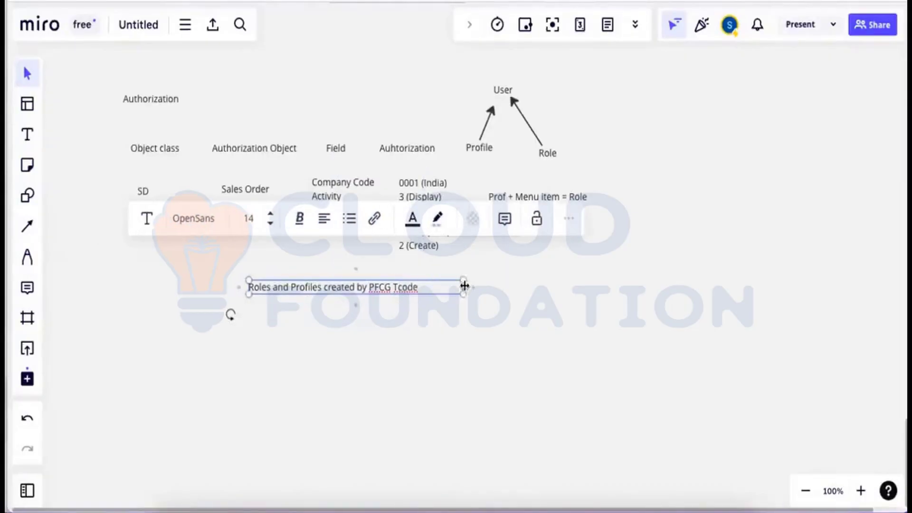
click(373, 298)
drag(363, 289, 260, 307)
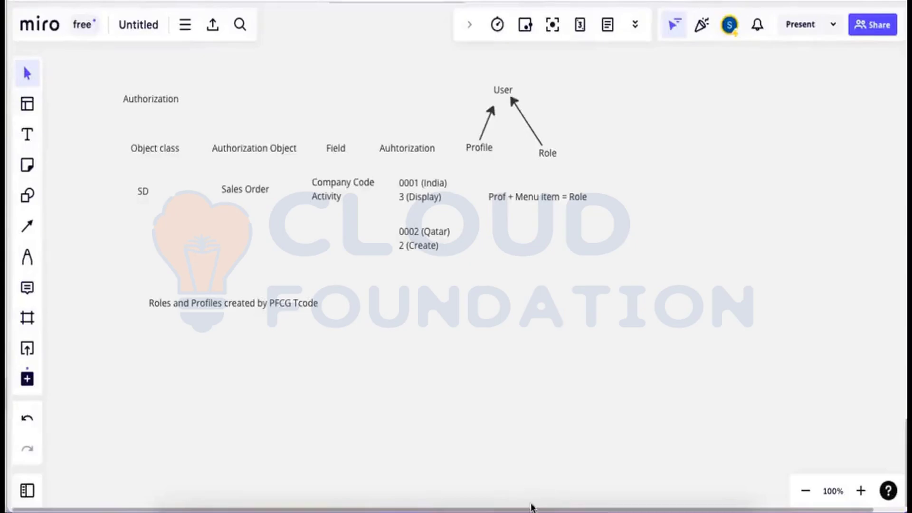
Back in SAP, open PFCG and create single role TESTROLE with description 'Role'.
mouse_move(532, 507)
click(539, 490)
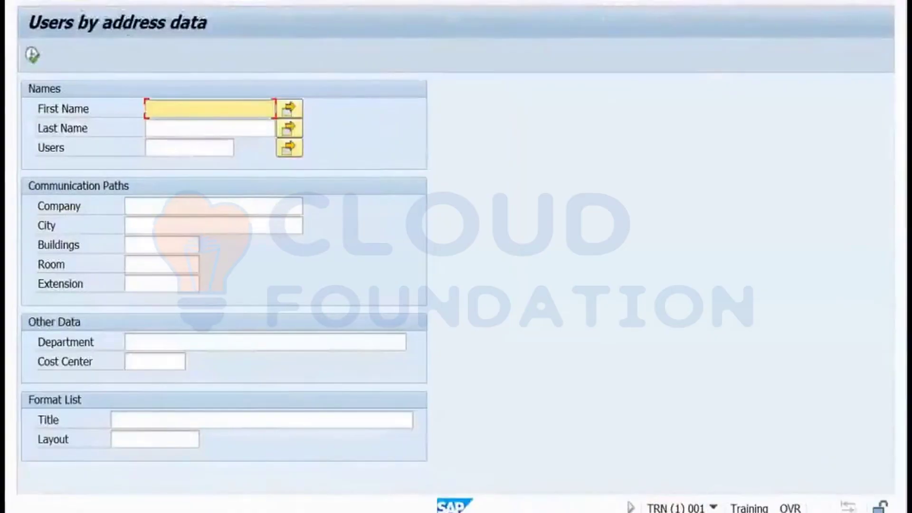
key(F3)
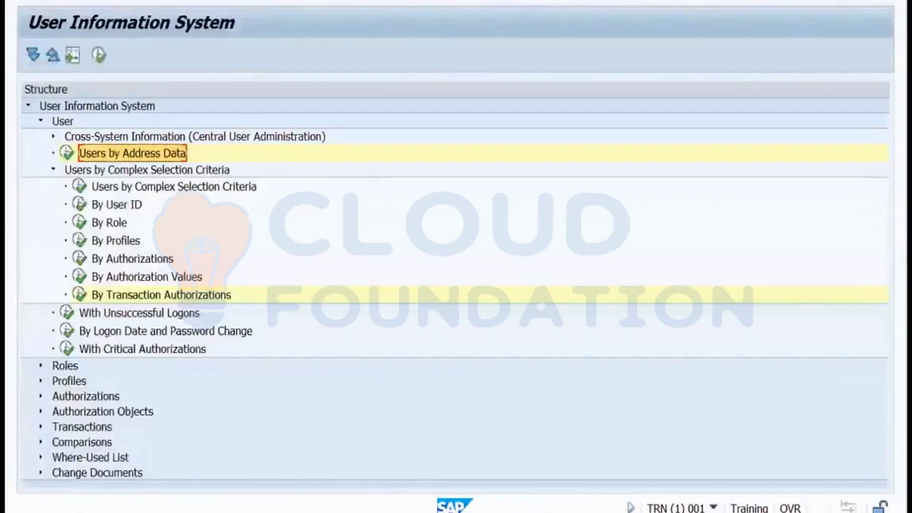
key(F3)
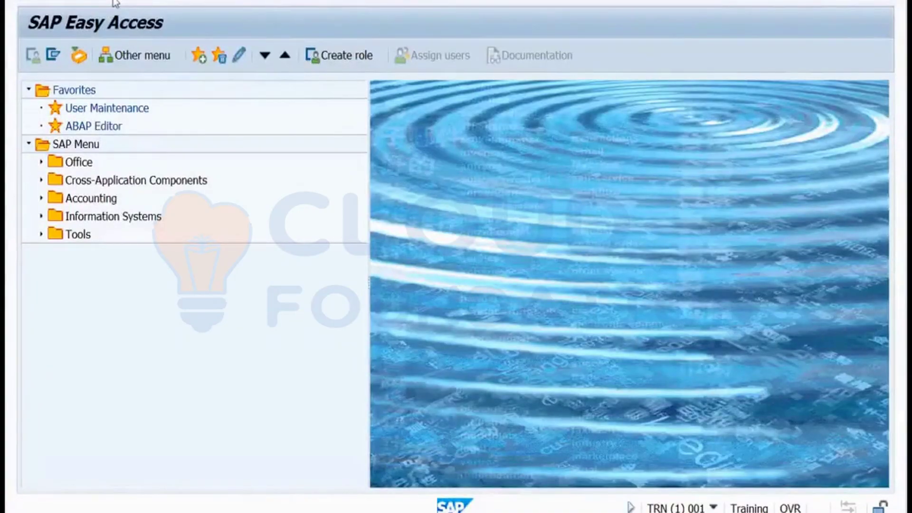
key(Return)
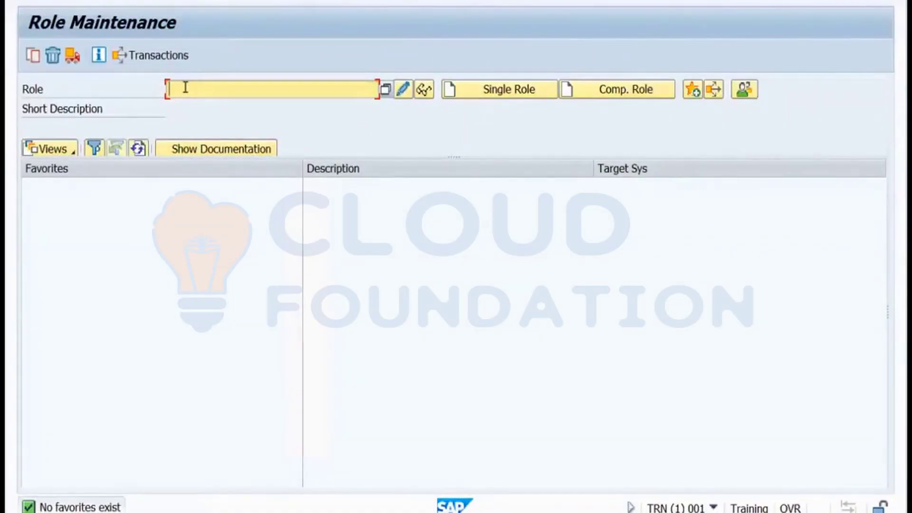
text(testrole)
click(485, 95)
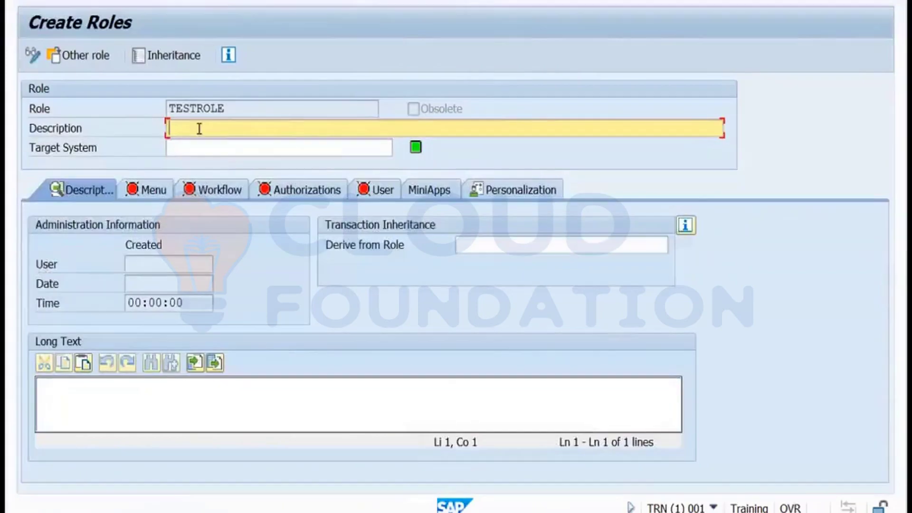
text(Role)
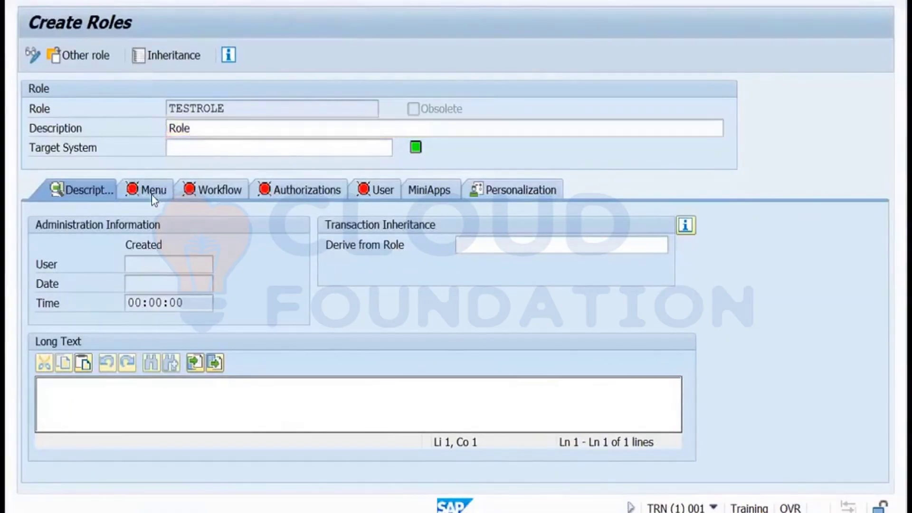
click(161, 187)
click(152, 184)
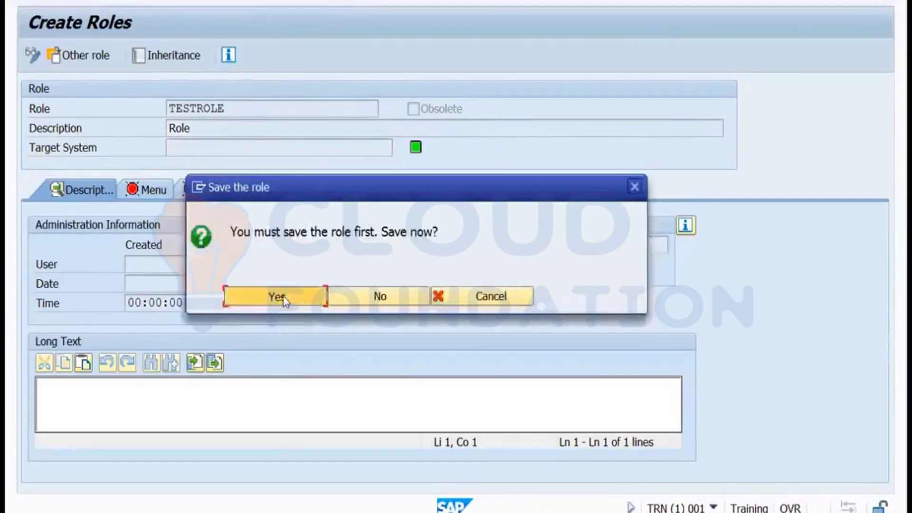
click(285, 297)
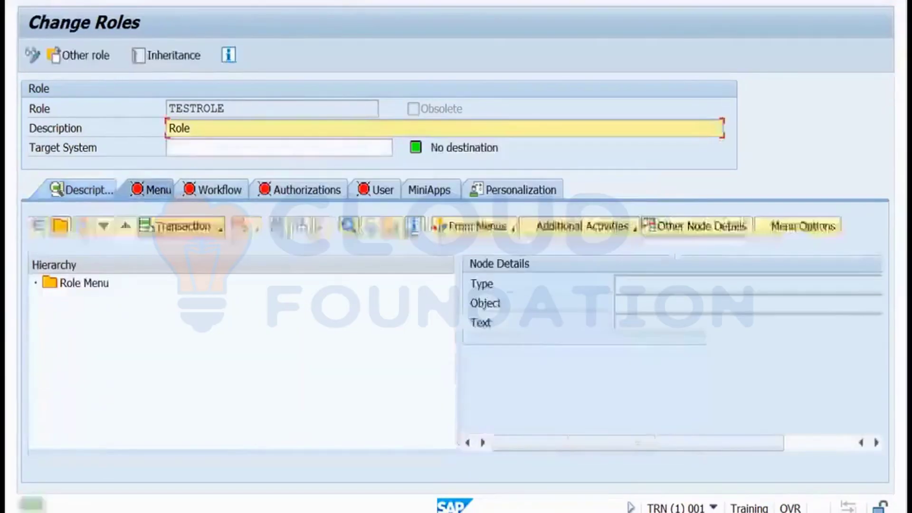
click(221, 230)
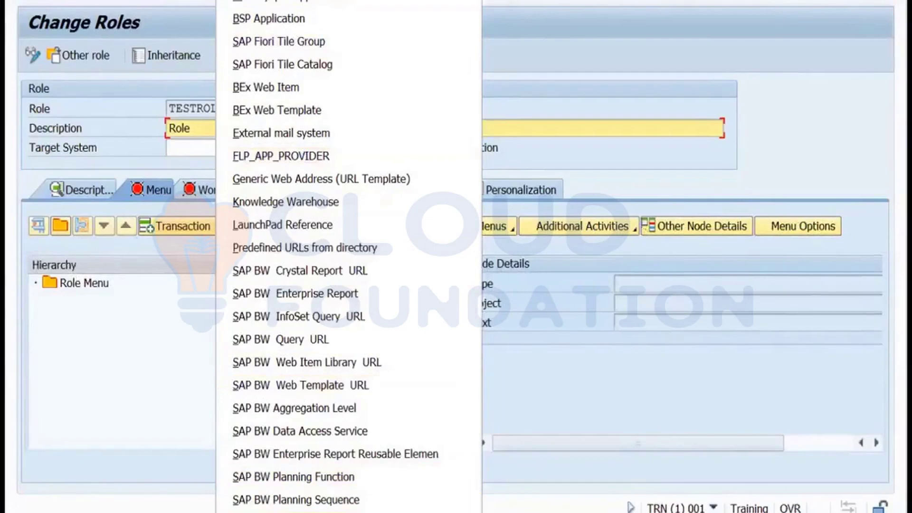
scroll(336, 260, down, 5)
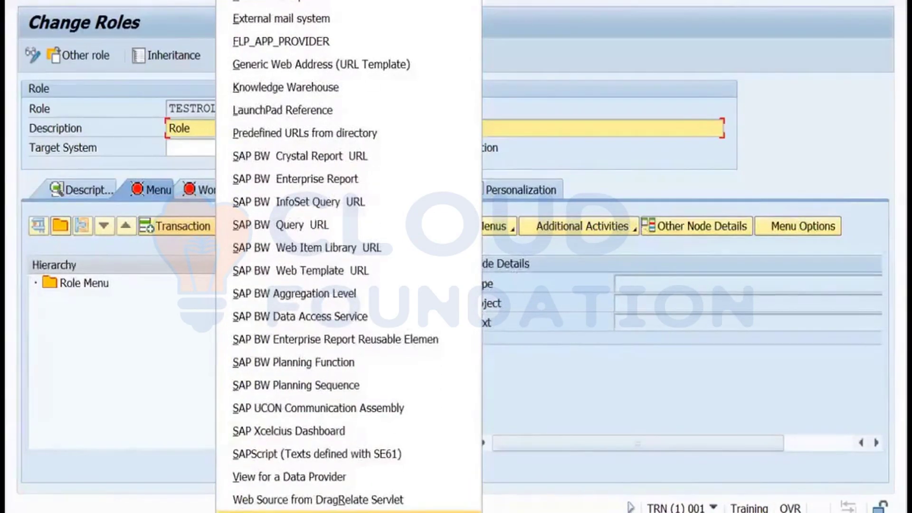
click(283, 512)
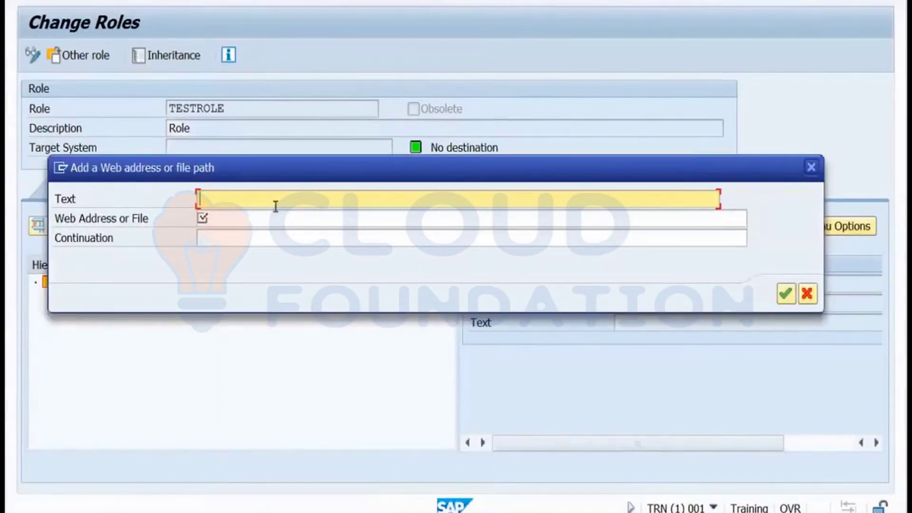
text(Google.com)
click(261, 218)
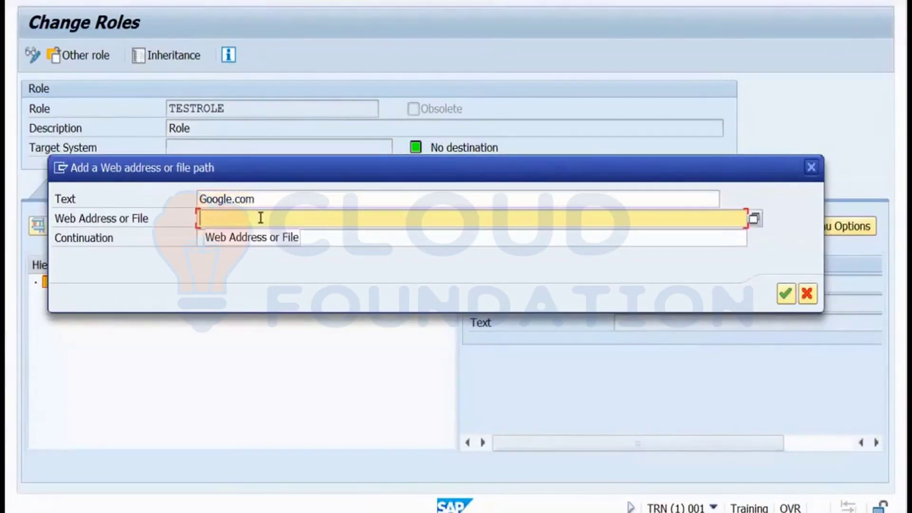
text(http:)
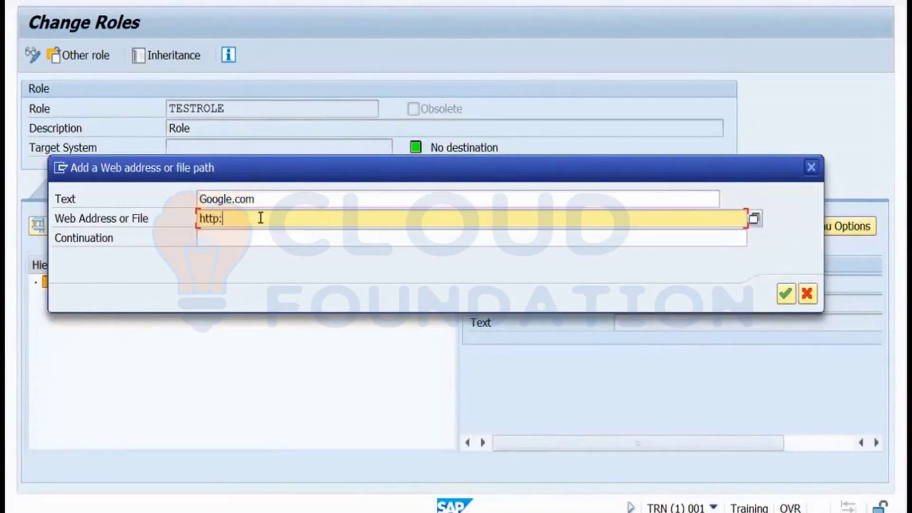
text(//google.com)
click(788, 295)
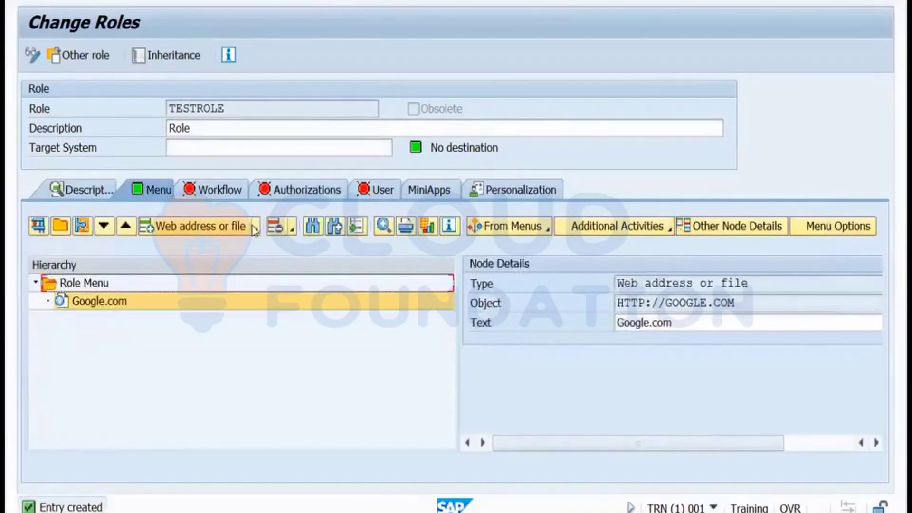
click(256, 230)
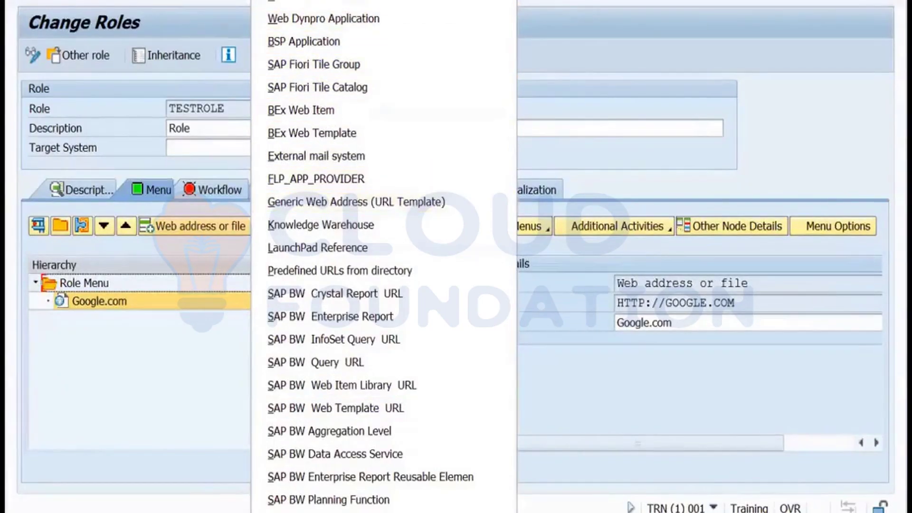
Add transactions SM50, SM37, SM51 and SM66 to TESTROLE's role menu.
click(299, 3)
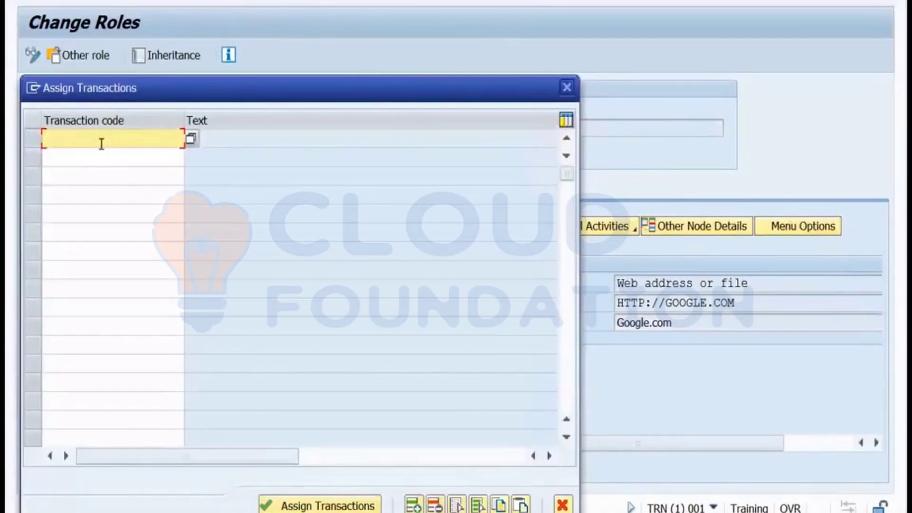
text(sm50)
click(88, 156)
text(sm37)
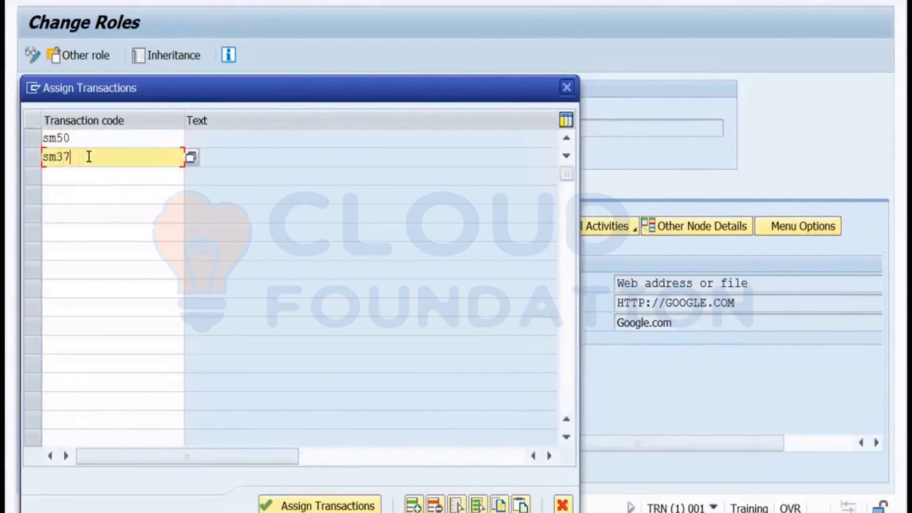
click(69, 176)
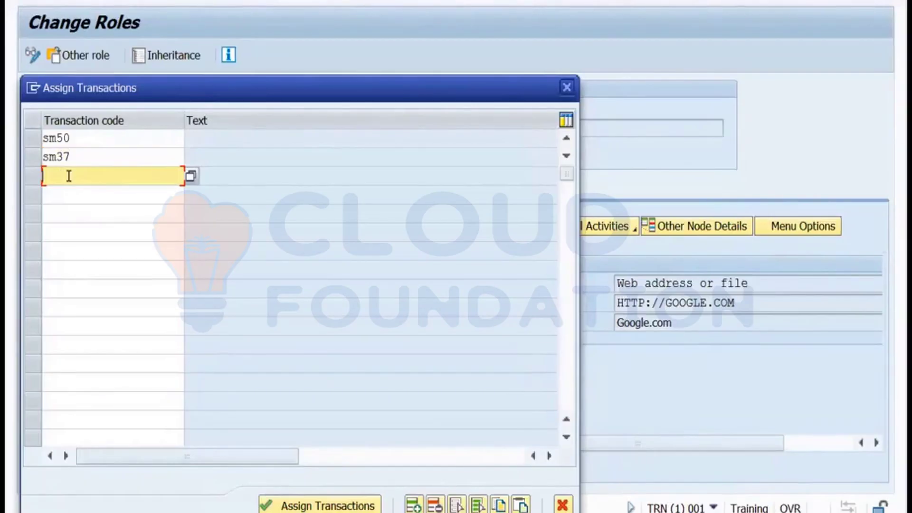
text(sm51)
click(63, 191)
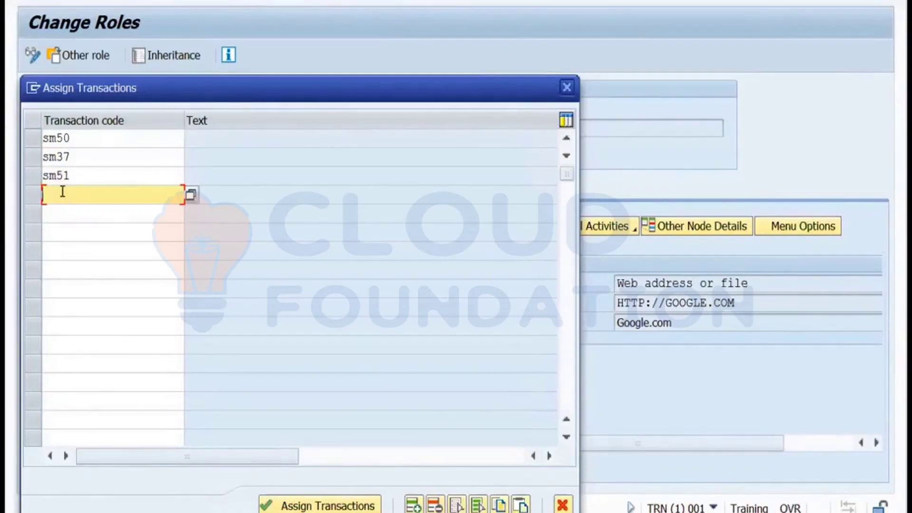
text(sm66)
click(288, 505)
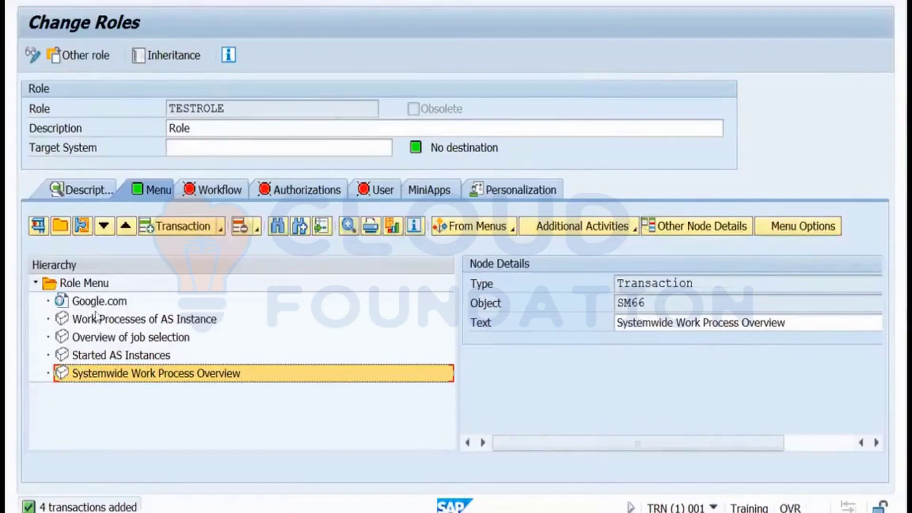
Open TESTROLE's authorization data for editing, saving the role first when prompted.
click(294, 194)
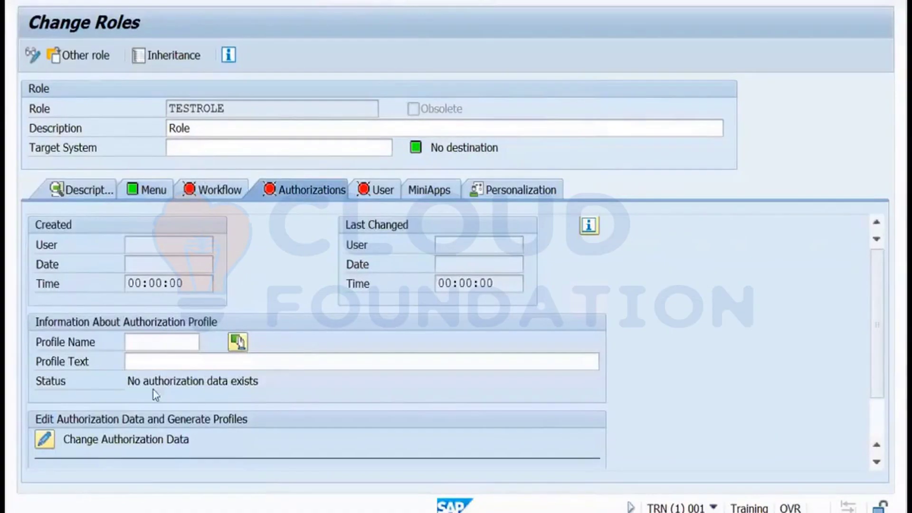
click(143, 345)
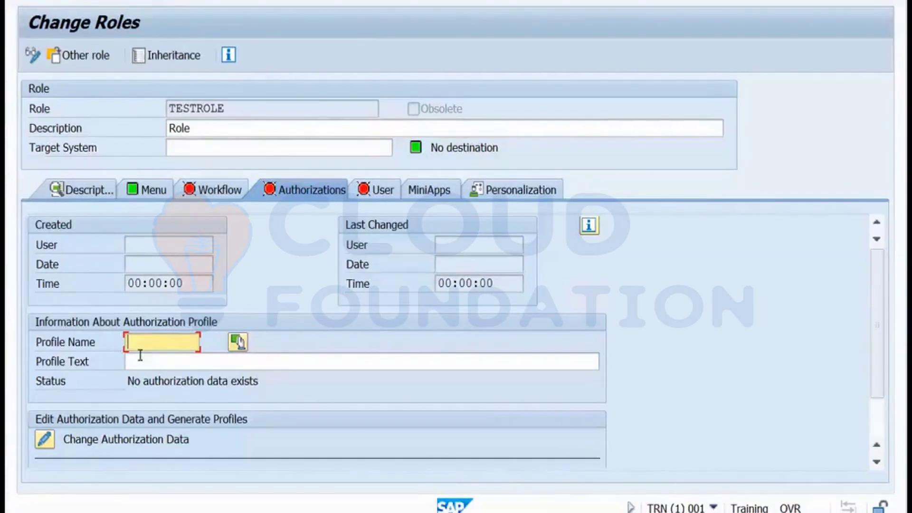
click(48, 441)
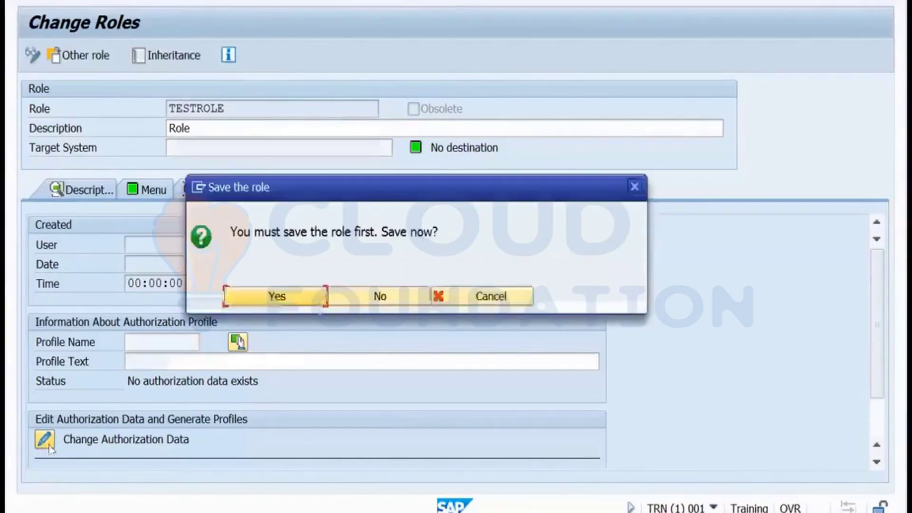
click(276, 297)
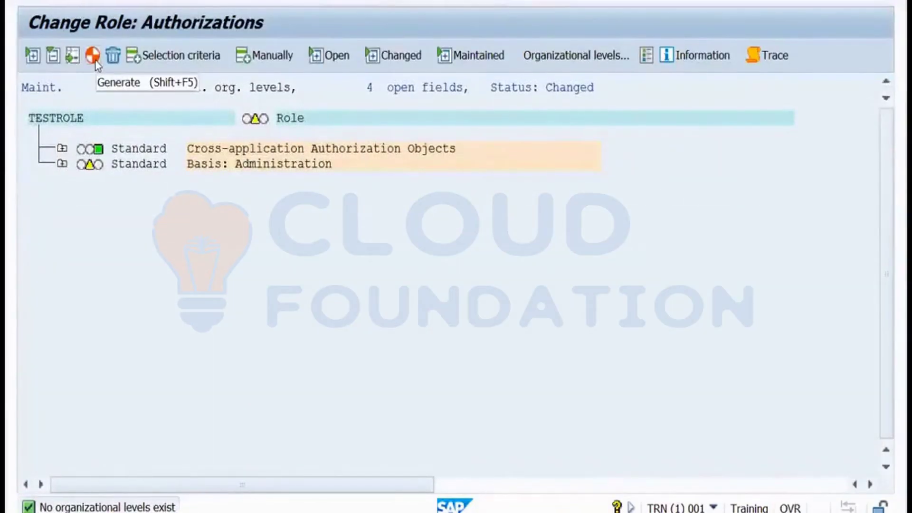
Generate the authorization profile T-TN470002 despite the open authorization fields.
click(95, 60)
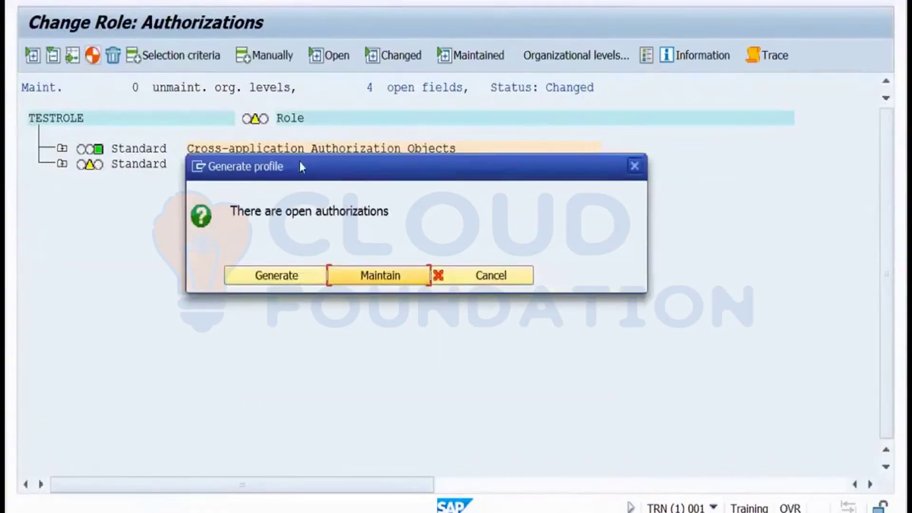
click(290, 275)
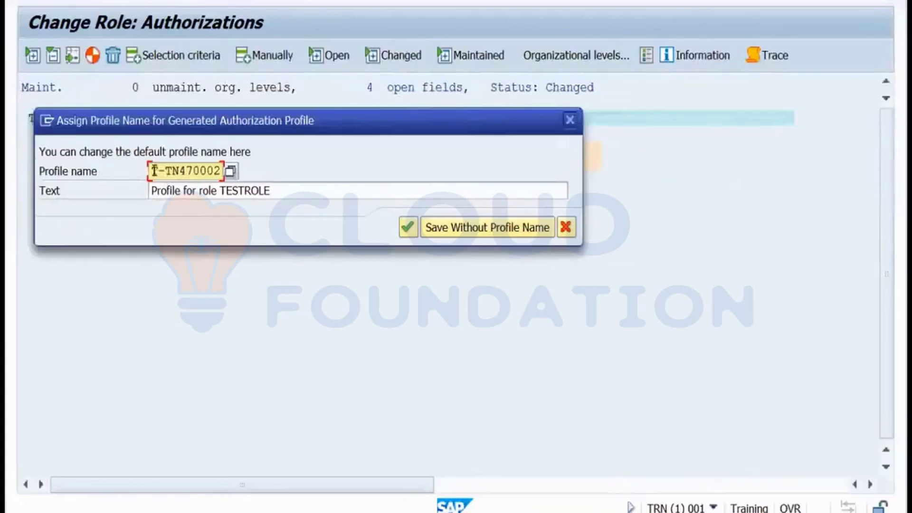
drag(155, 171, 219, 169)
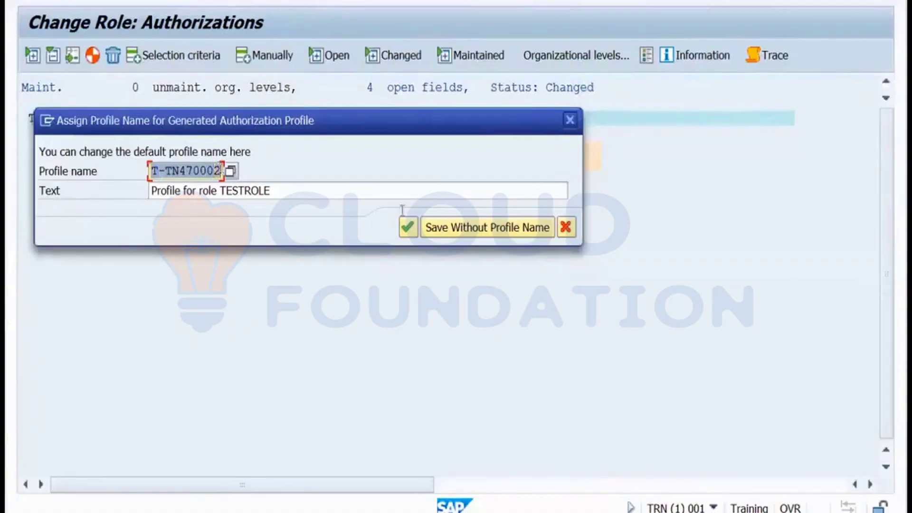
click(407, 227)
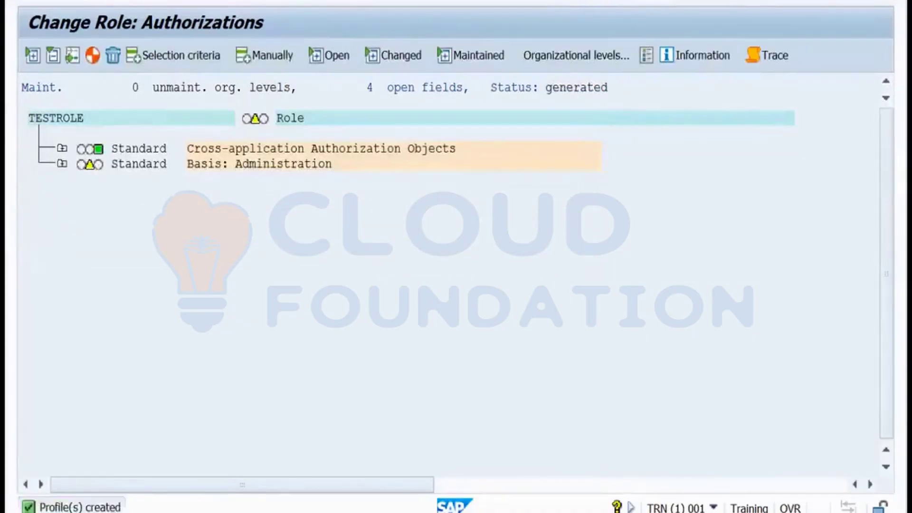
Save TESTROLE and return to the SAP Easy Access menu.
key(F3)
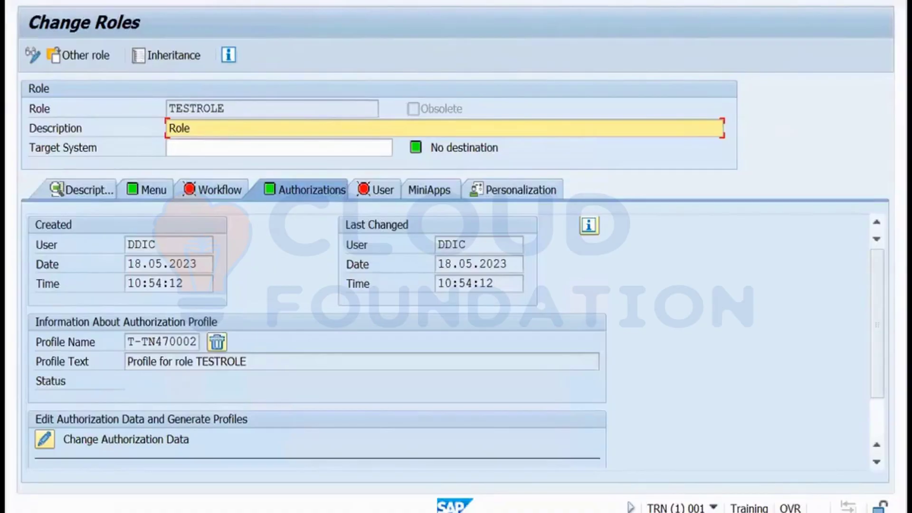
key(ctrl+s)
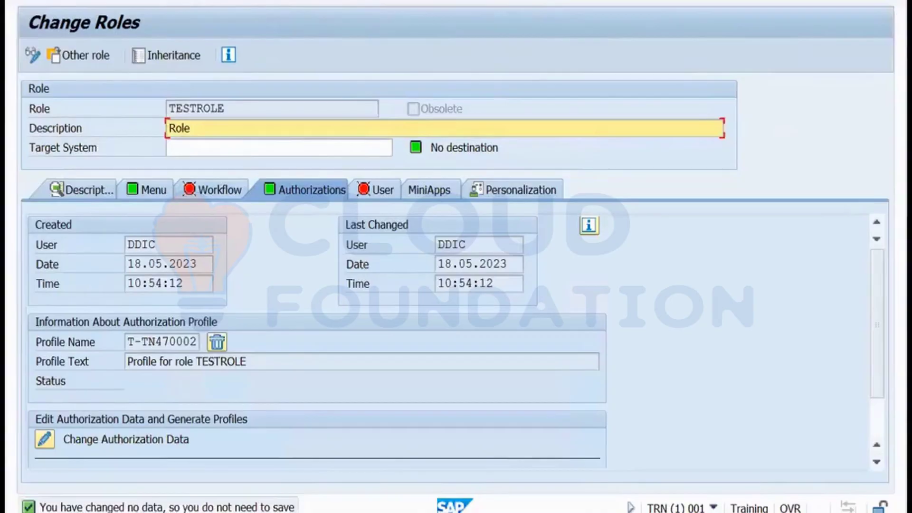
key(F3)
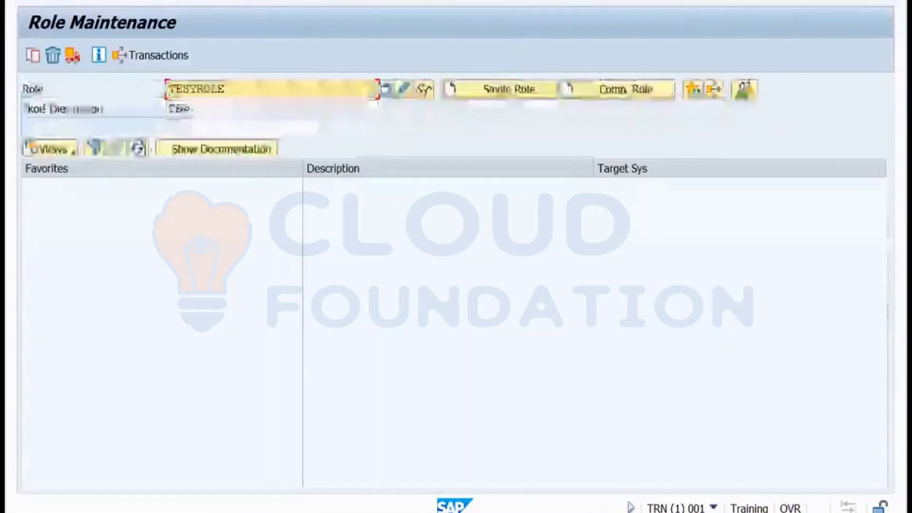
key(F3)
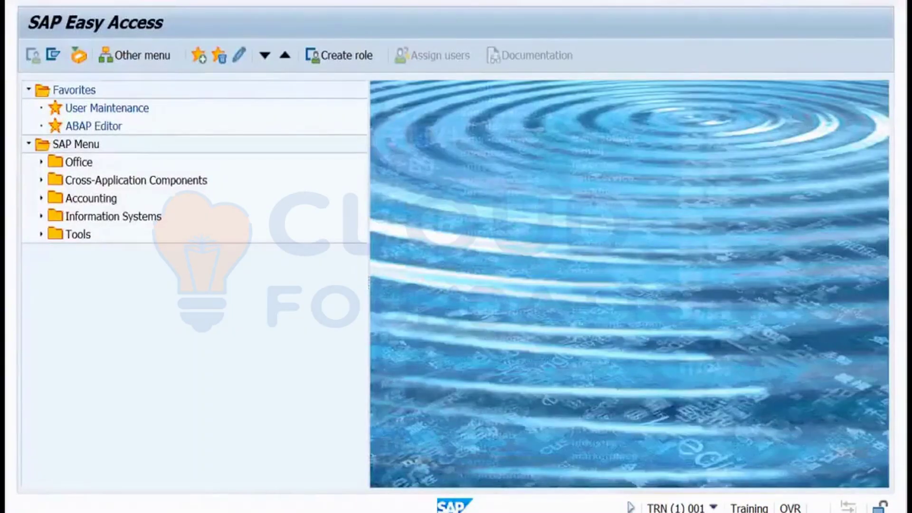
In SU01, start creating user TESTUSER with last name 'test'.
key(Return)
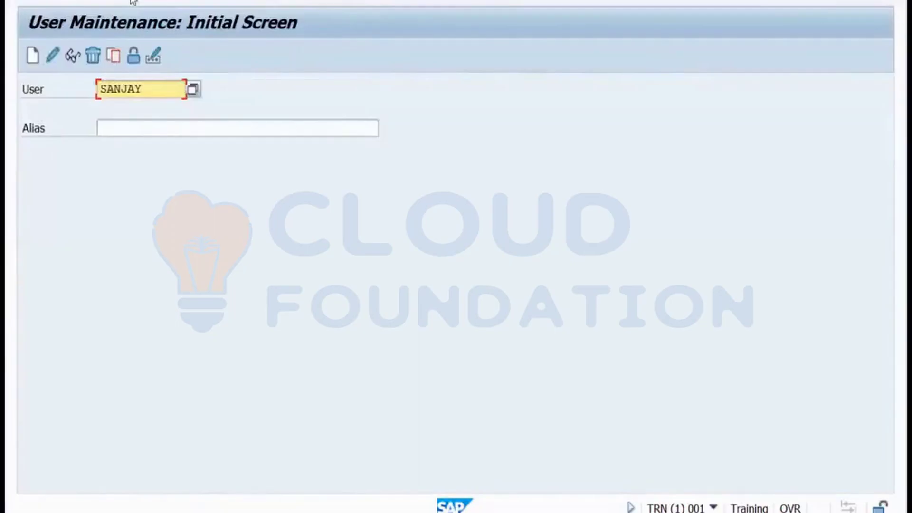
drag(148, 90, 94, 86)
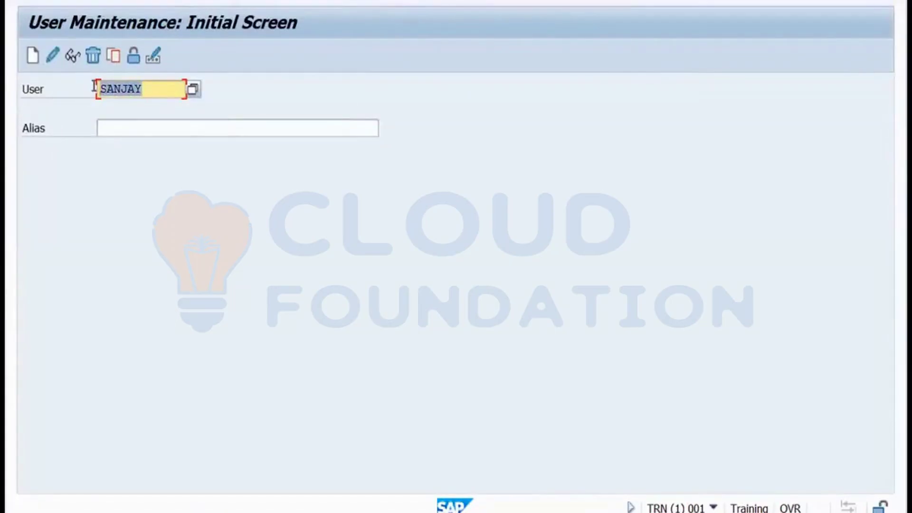
text(testuser)
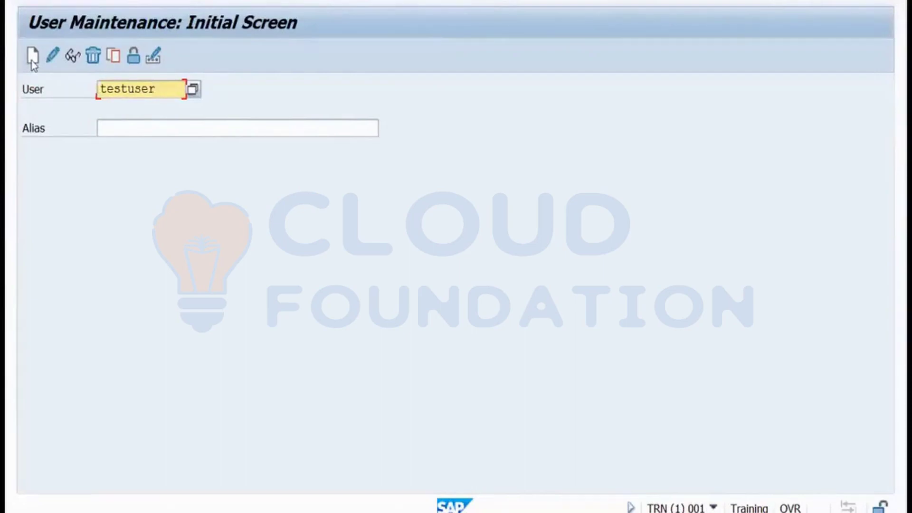
click(31, 60)
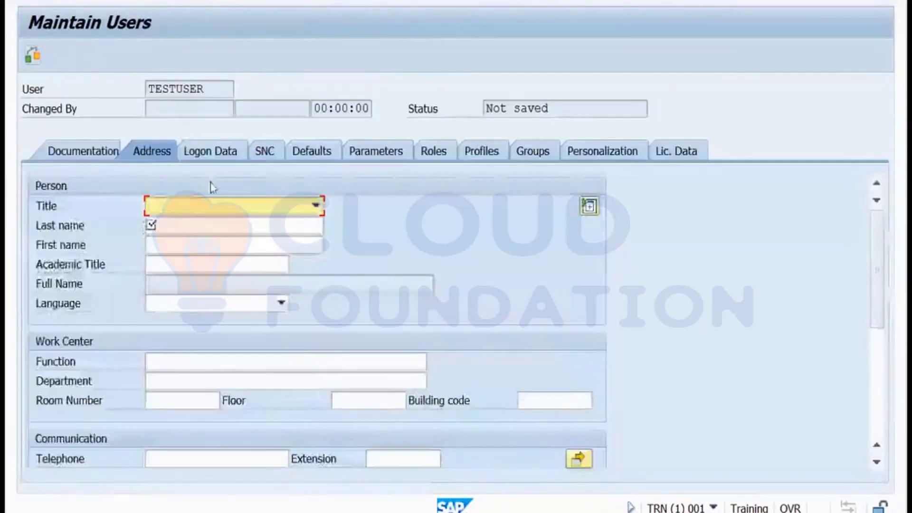
click(175, 224)
text(t)
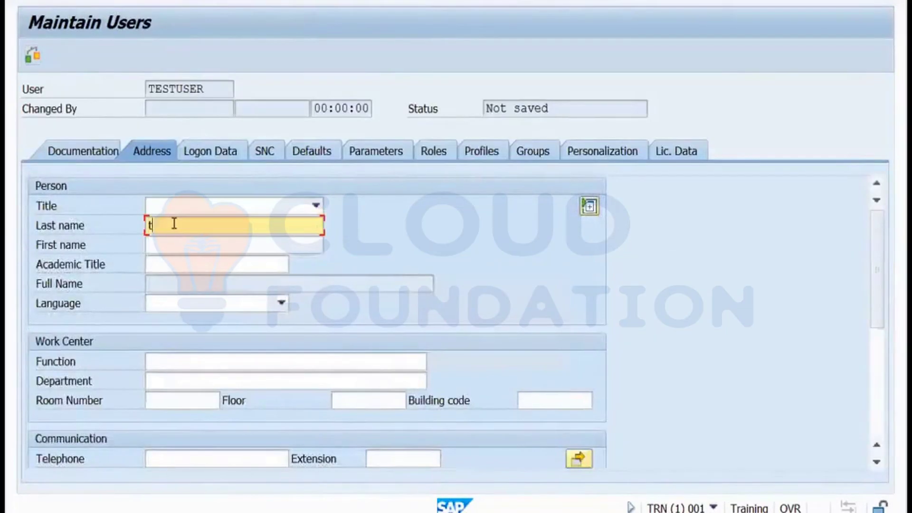
text(est)
Assign the role TESTROLE to TESTUSER on the Roles tab.
click(429, 154)
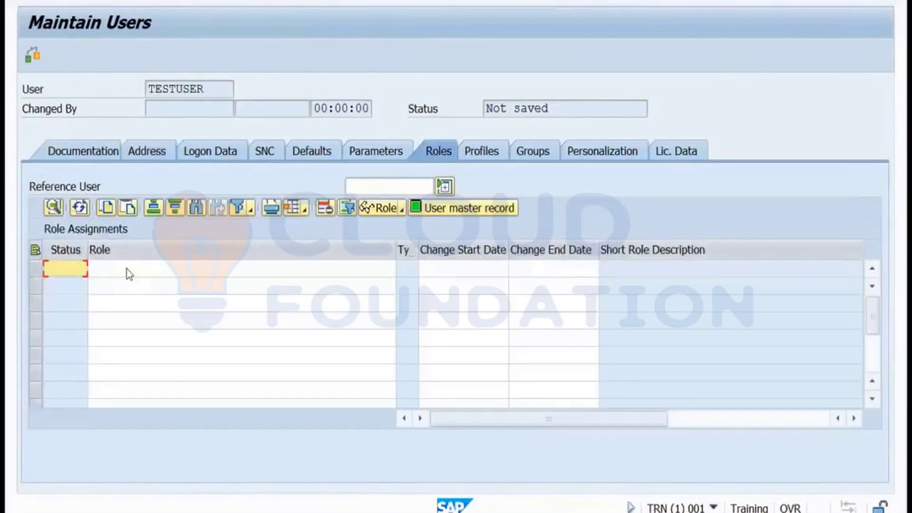
click(128, 270)
text(tes)
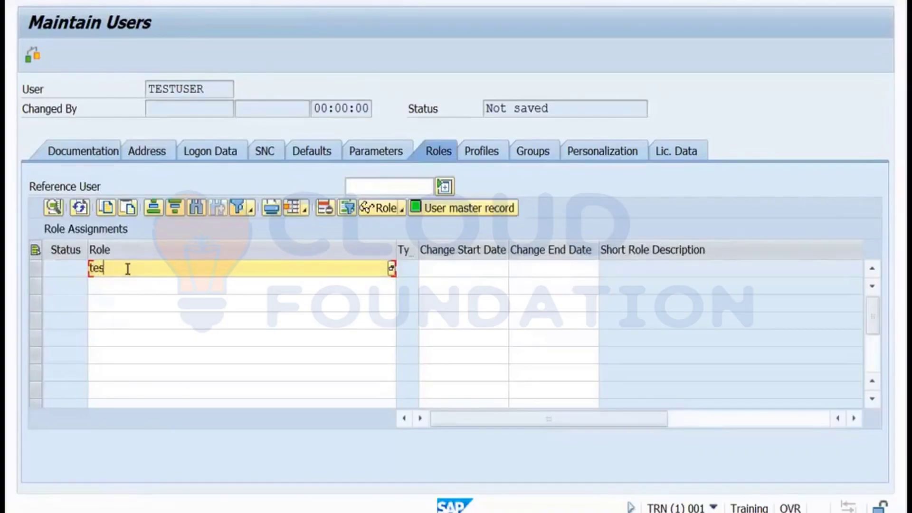
text(trole)
key(Return)
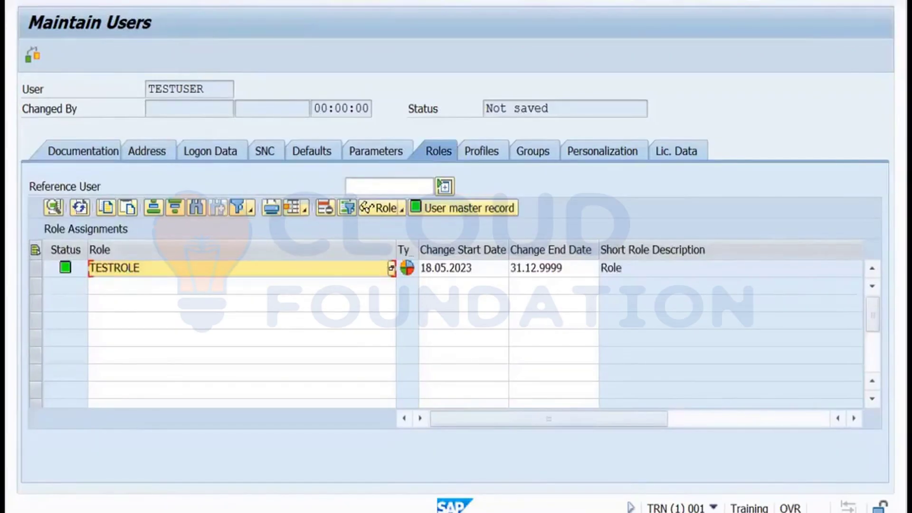
Make TESTUSER a Service user with an initial password and save it.
key(ctrl+s)
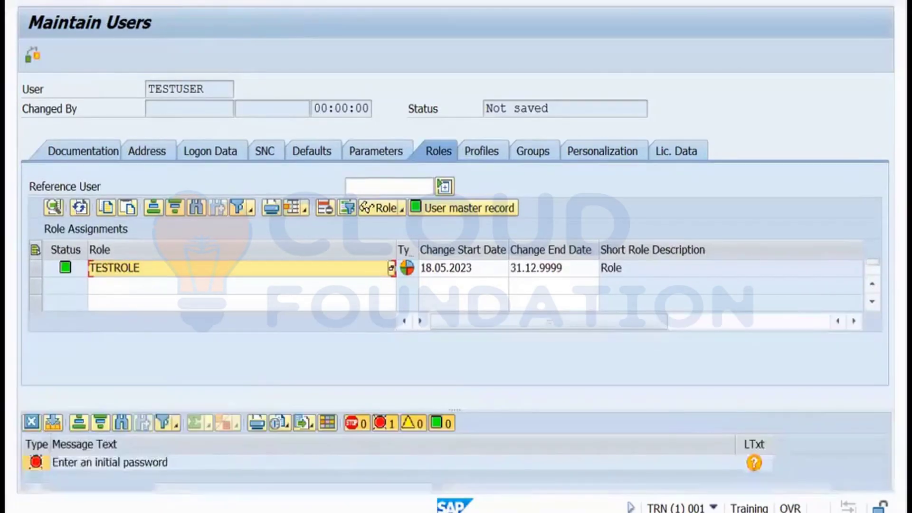
click(206, 158)
click(192, 209)
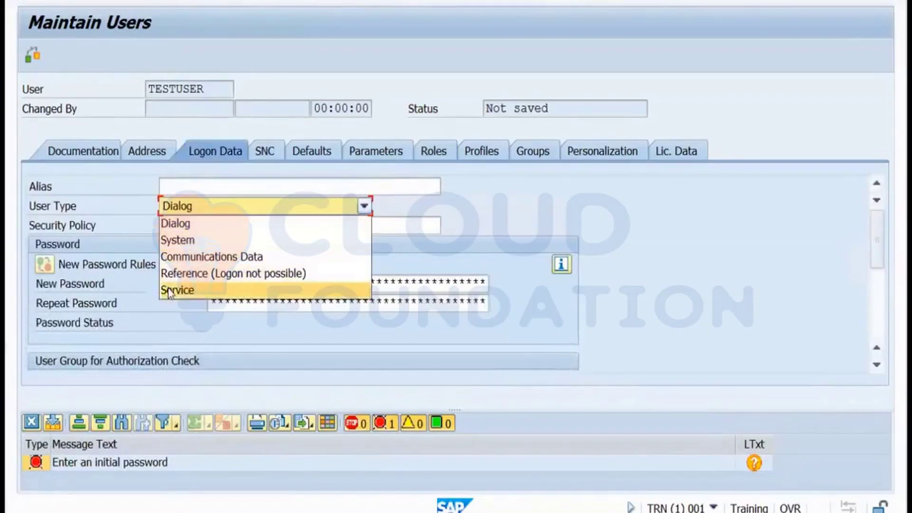
click(172, 289)
click(225, 284)
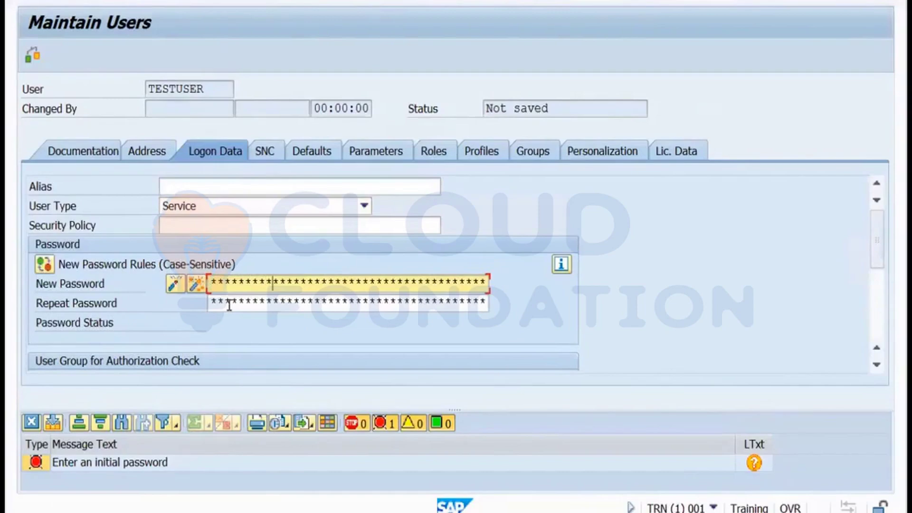
click(229, 305)
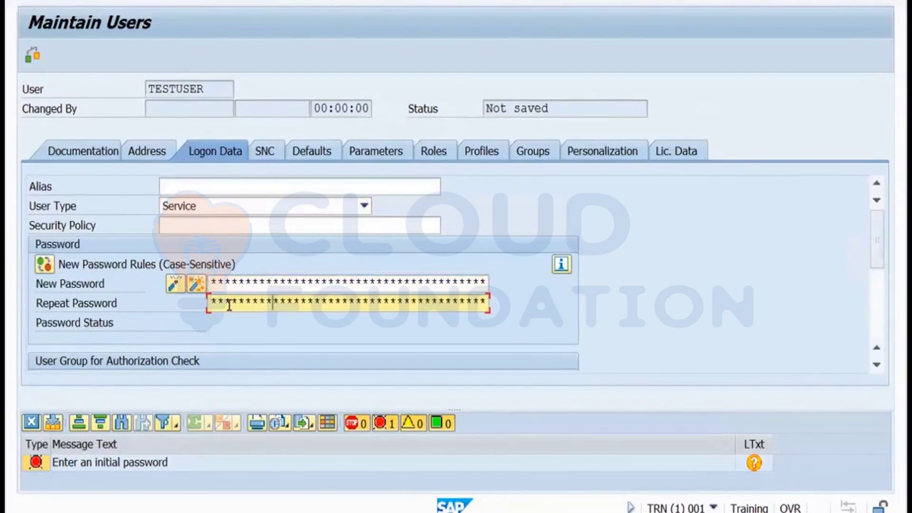
key(ctrl+s)
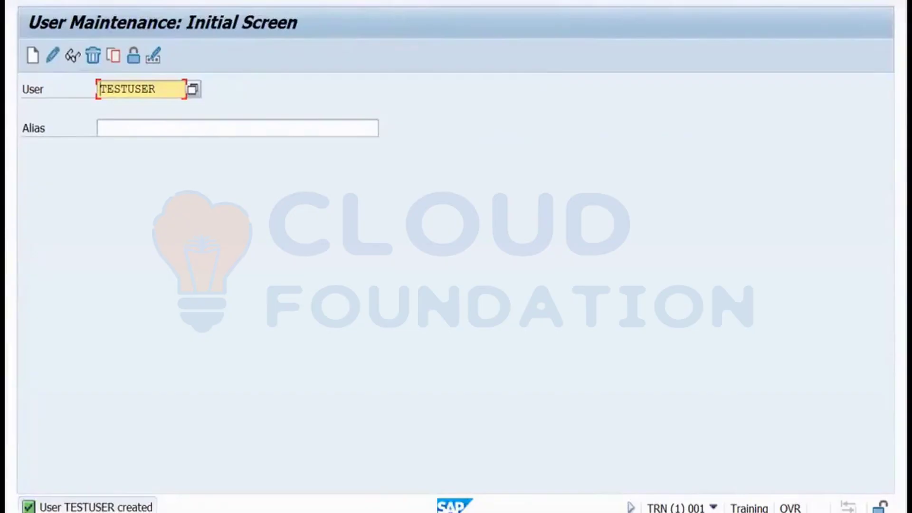
Log on to the TRN system as testuser with its password and dismiss the copyright notice.
mouse_move(140, 506)
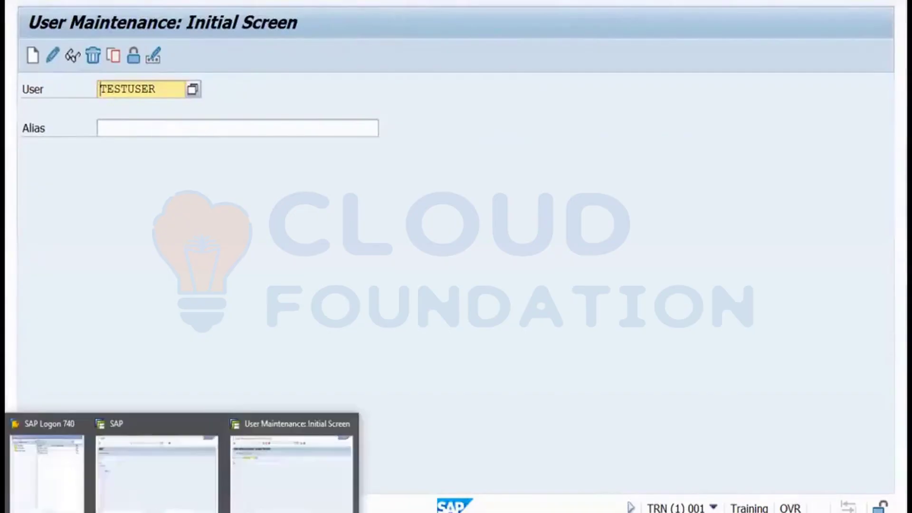
click(63, 471)
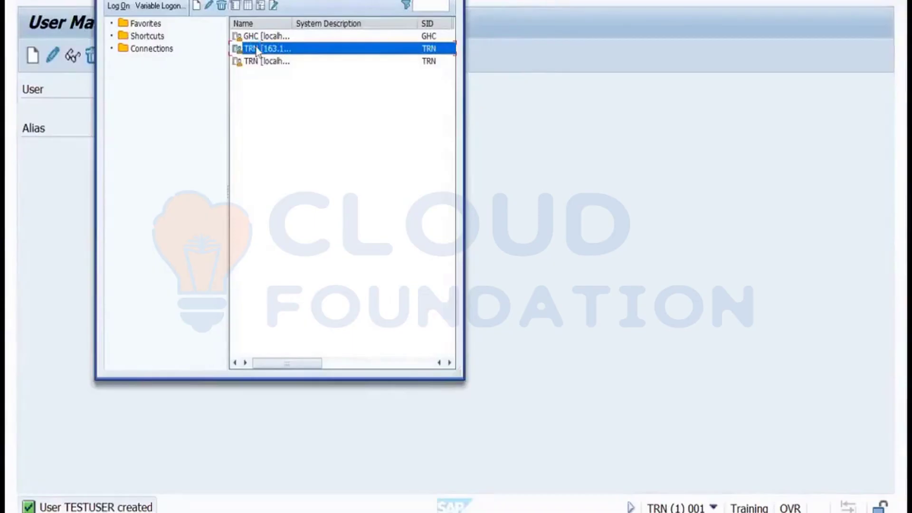
double_click(256, 49)
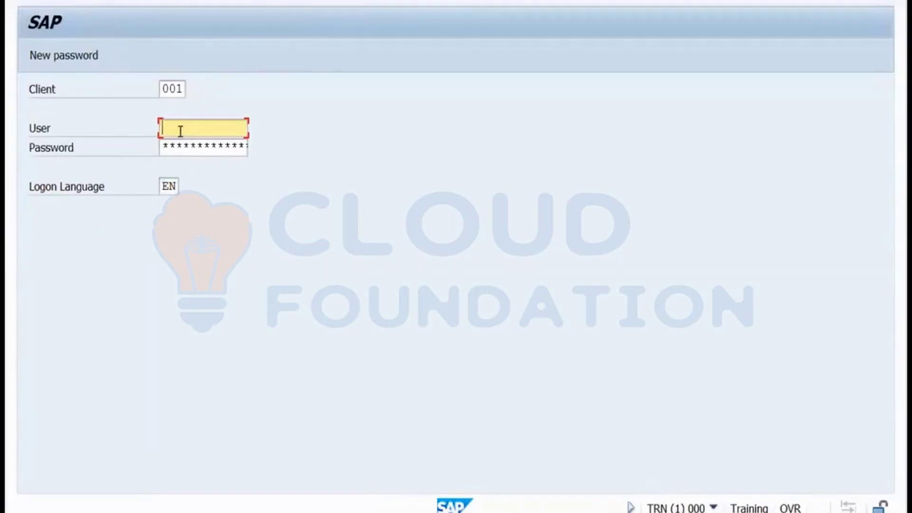
text(testuser)
click(176, 148)
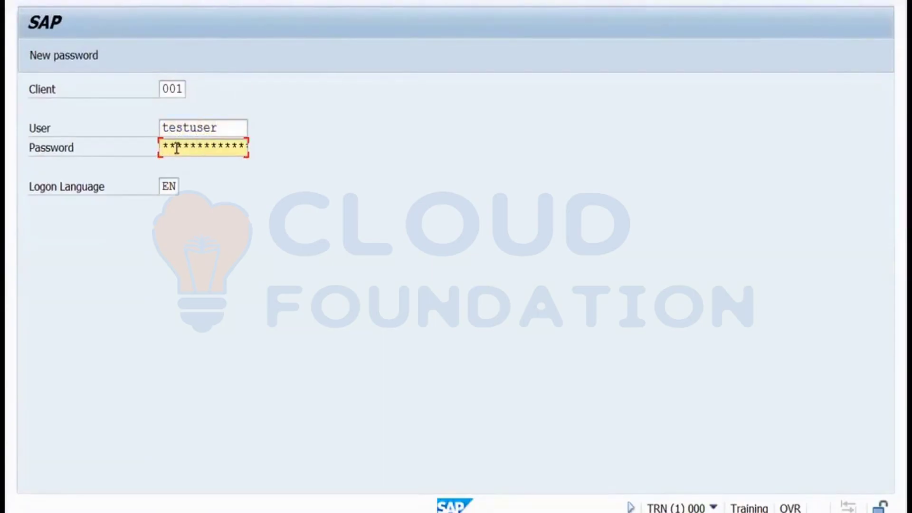
key(Return)
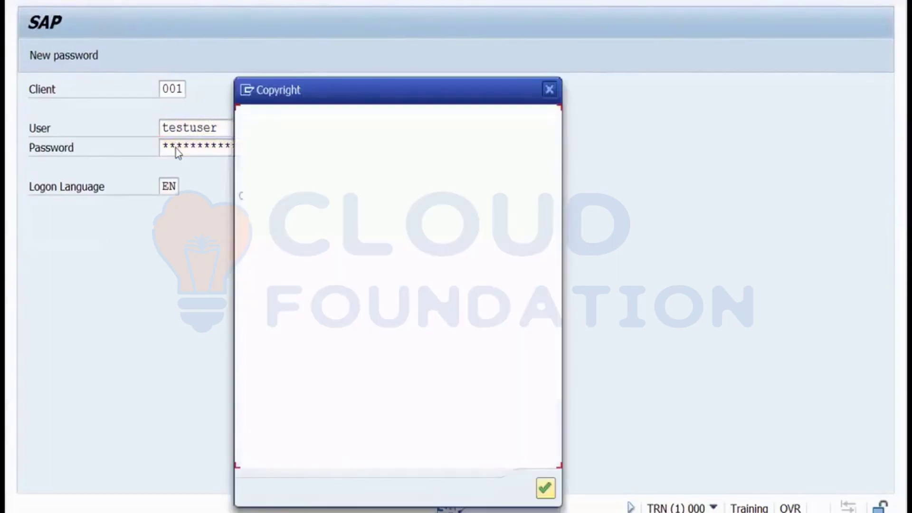
key(Return)
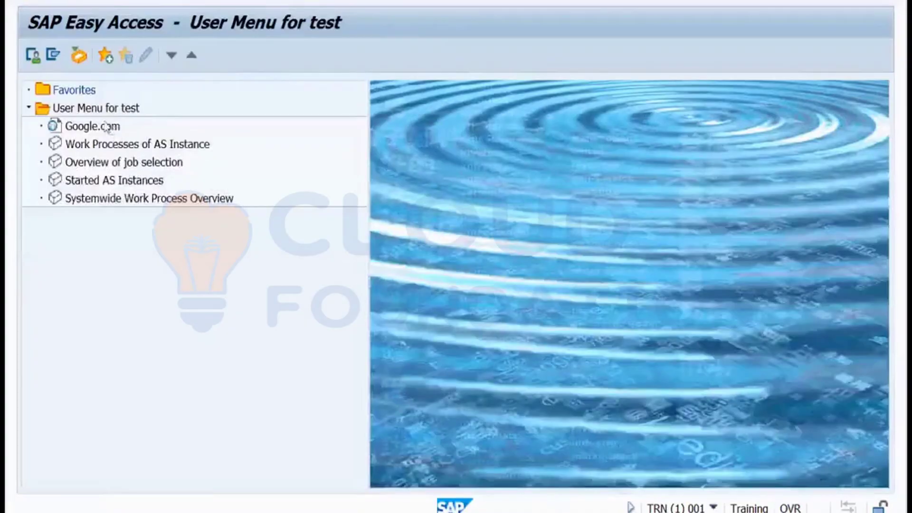
Select Google.com and the four transaction entries in the test user menu, then open the Start menu.
click(109, 127)
click(105, 147)
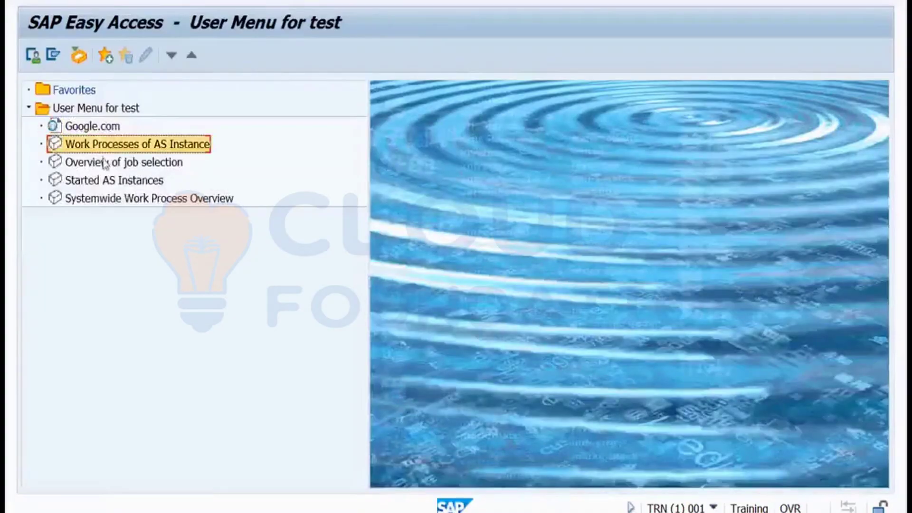
click(93, 130)
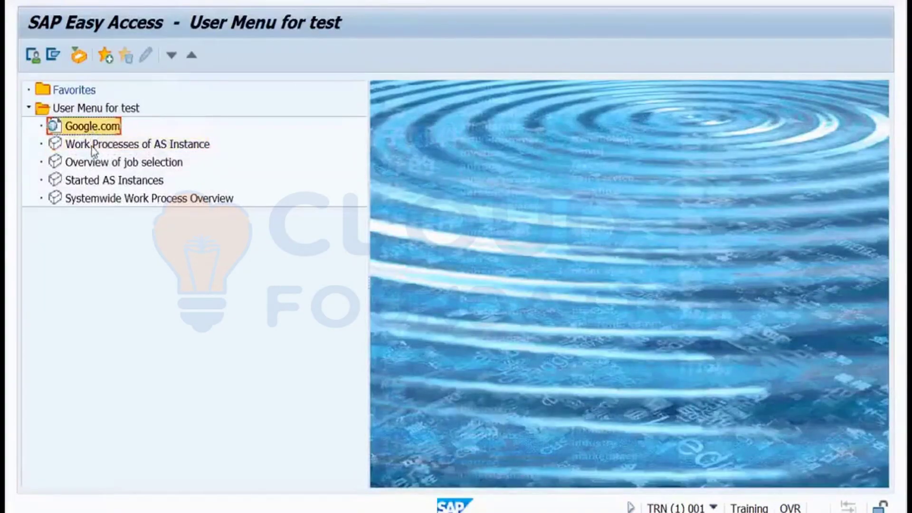
click(92, 148)
click(93, 166)
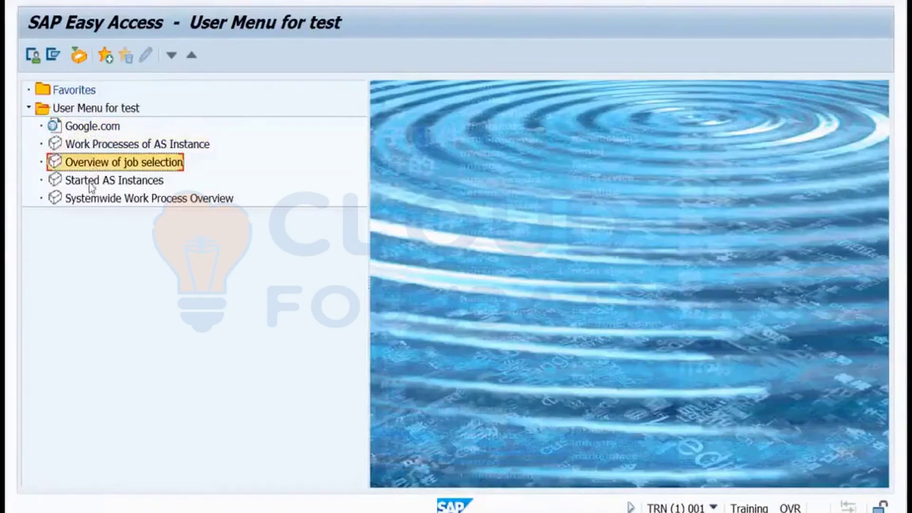
click(91, 184)
click(90, 199)
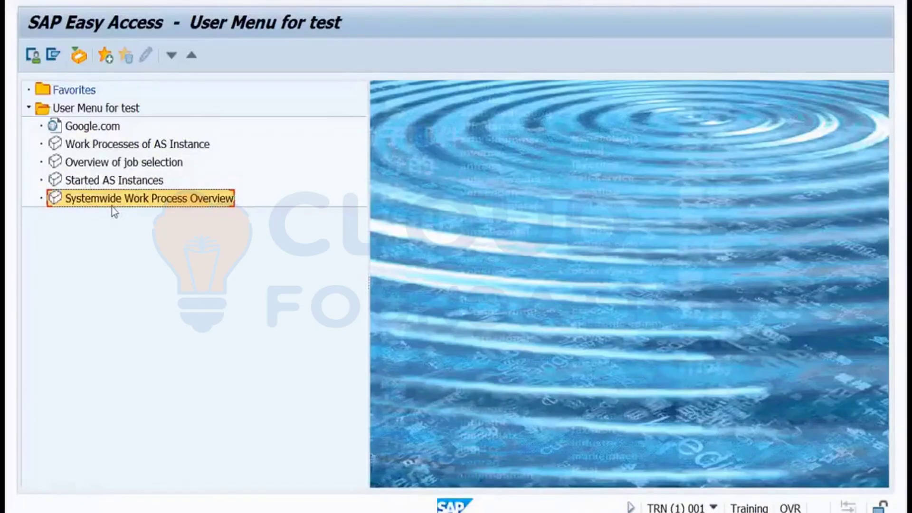
key(super)
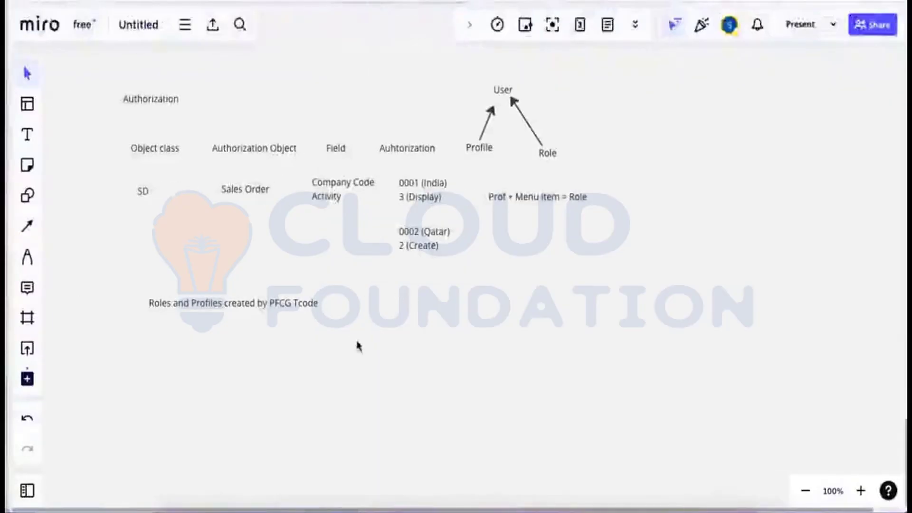
Glance at the presentation slide and Miro, then return to the remote SAP session.
click(448, 497)
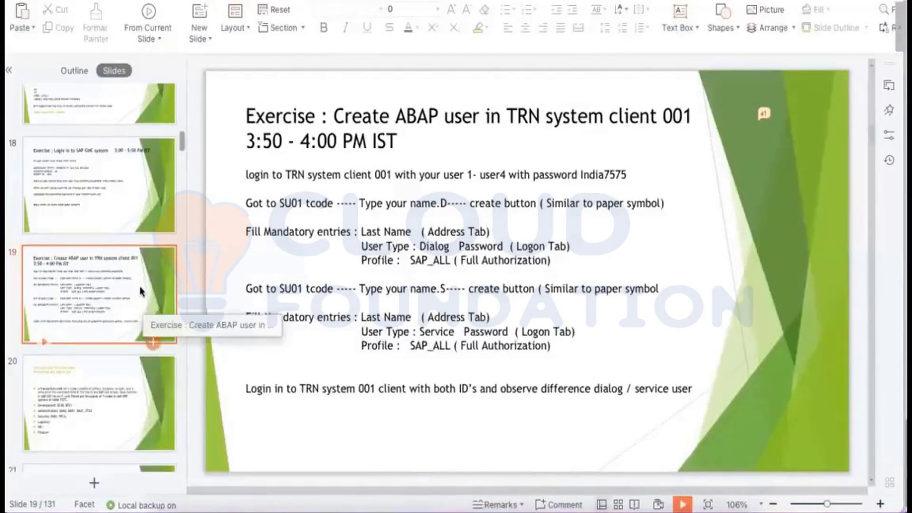
key(super+Tab)
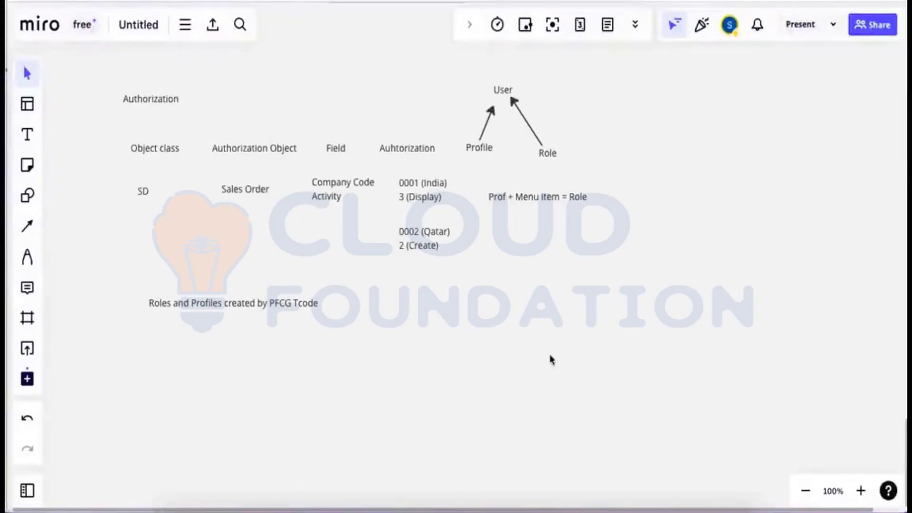
click(518, 494)
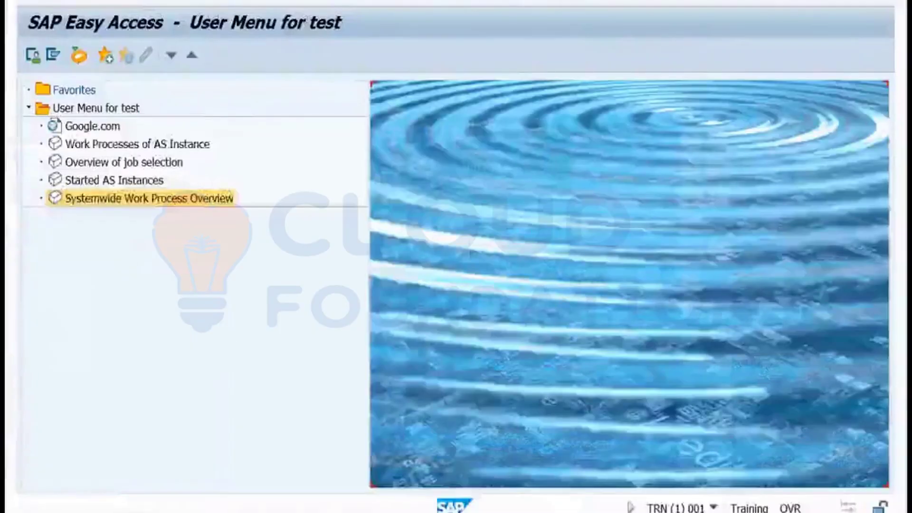
Search SU01 users starting with 'nel' and pick the existing user from the hit list.
mouse_move(189, 493)
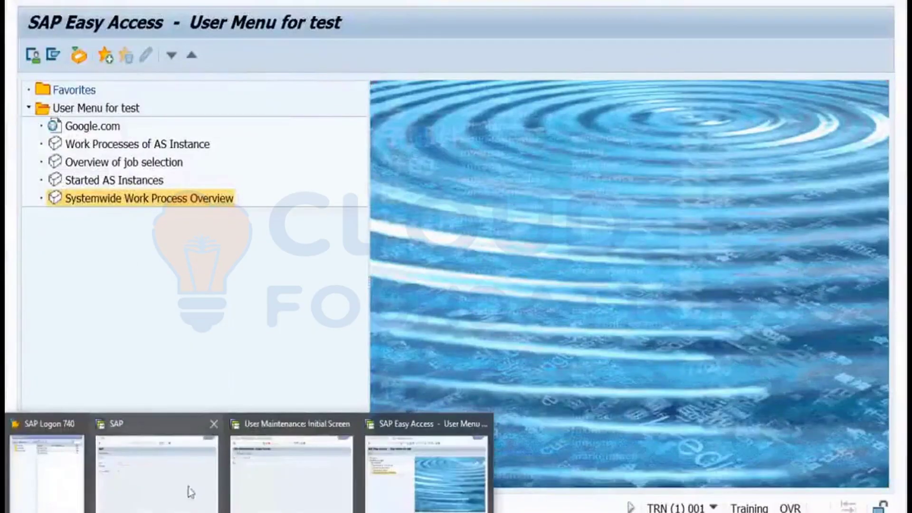
click(261, 476)
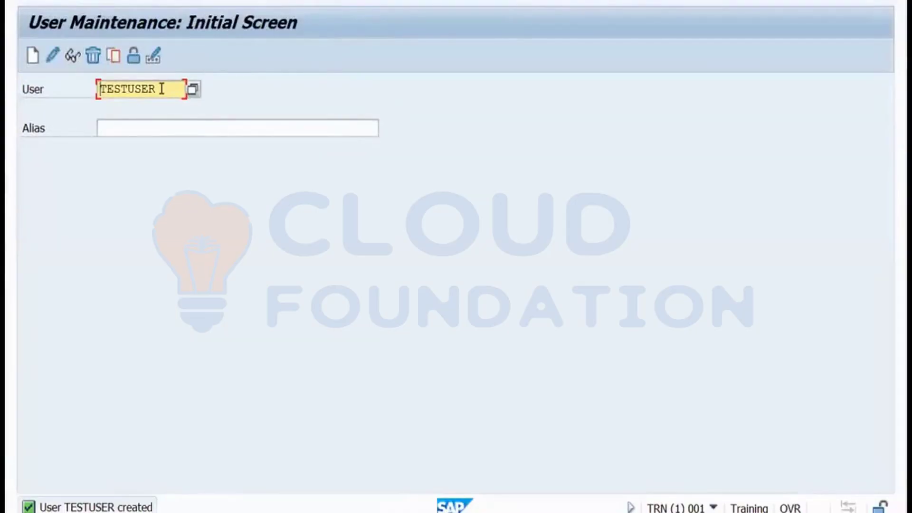
drag(161, 89, 99, 89)
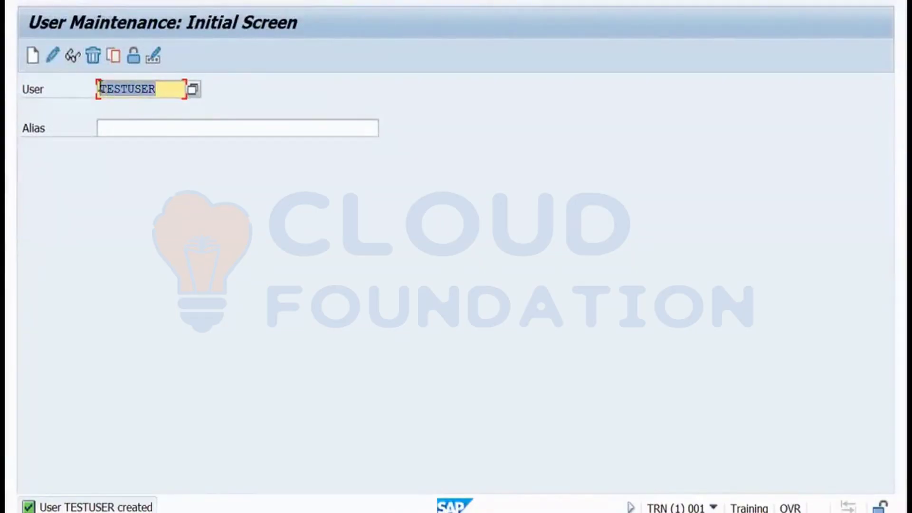
text(nel)
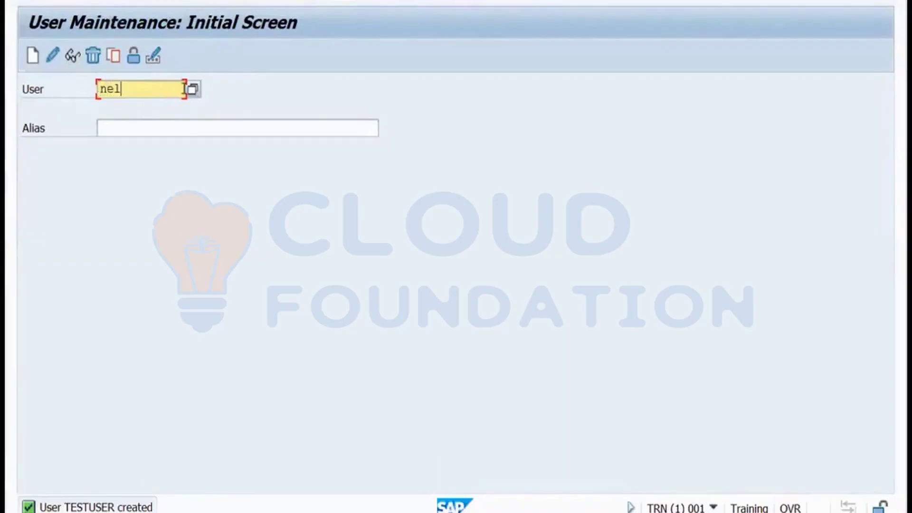
click(192, 91)
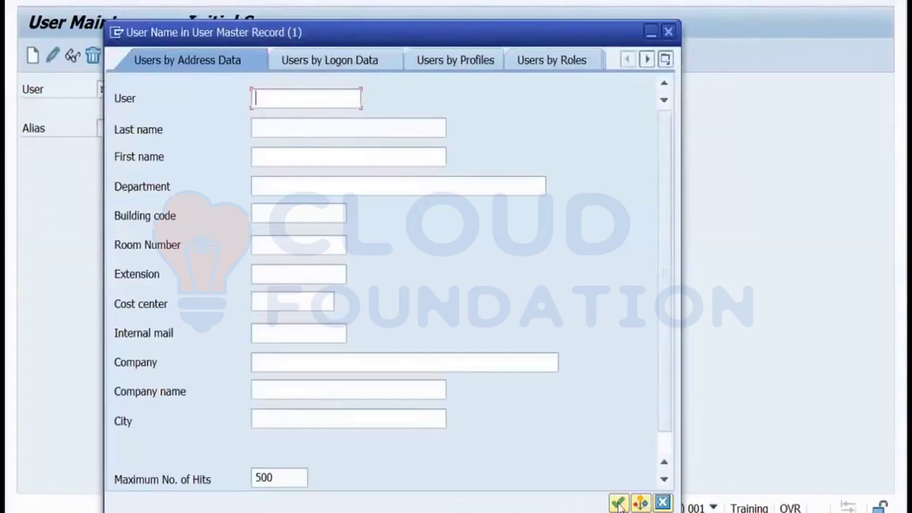
click(618, 505)
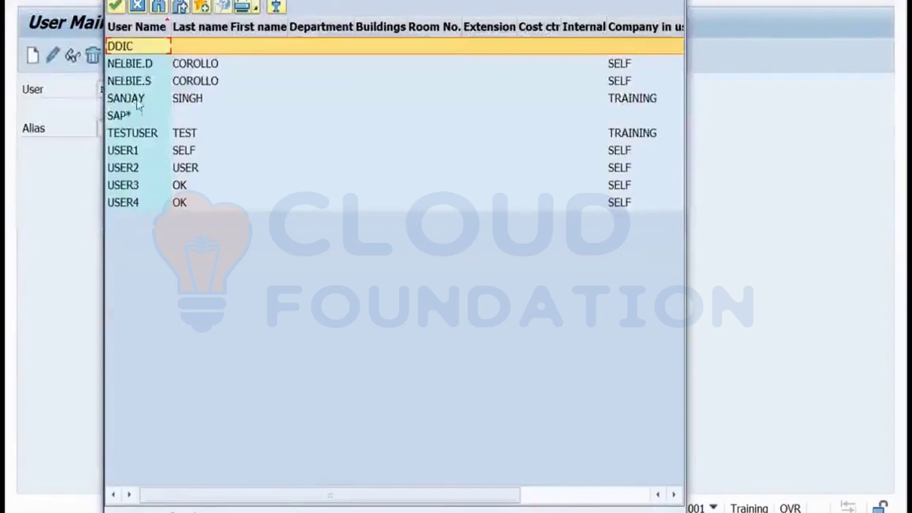
double_click(137, 81)
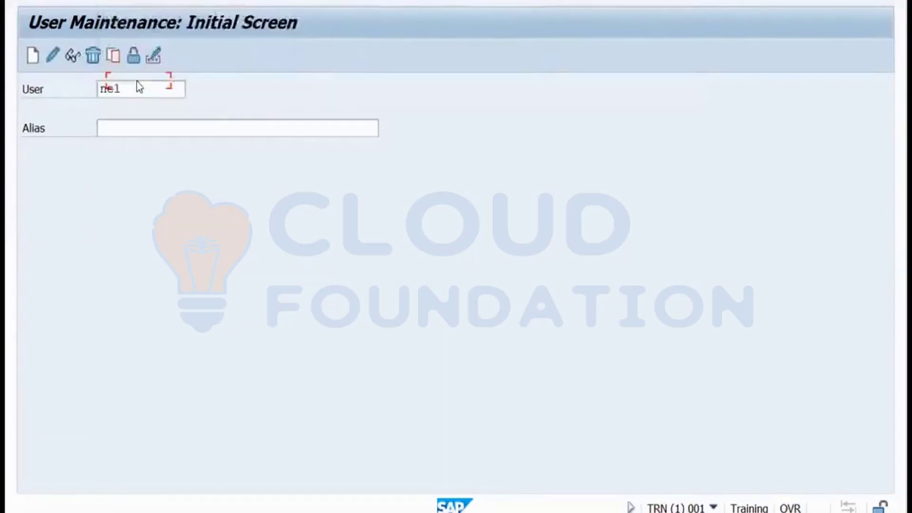
Add TESTROLE in the first row of the existing user's Roles tab and save.
click(53, 55)
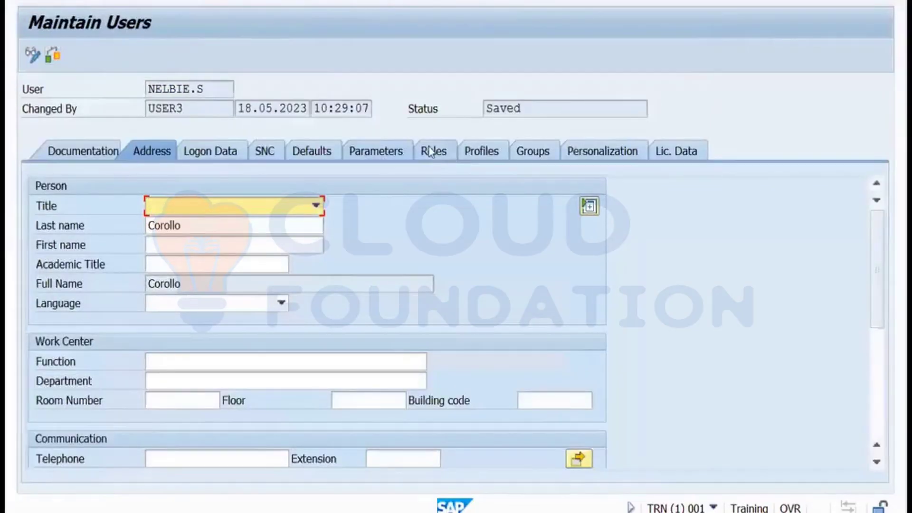
click(430, 151)
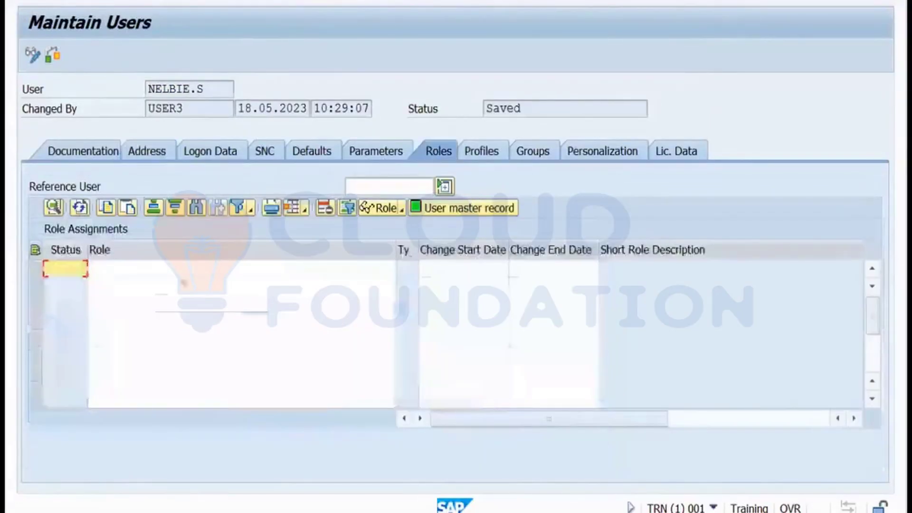
click(157, 271)
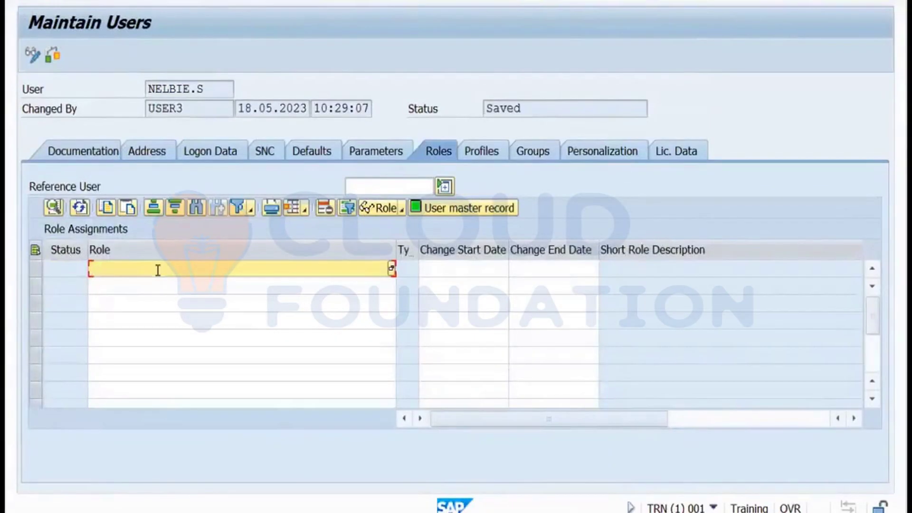
text(testrole)
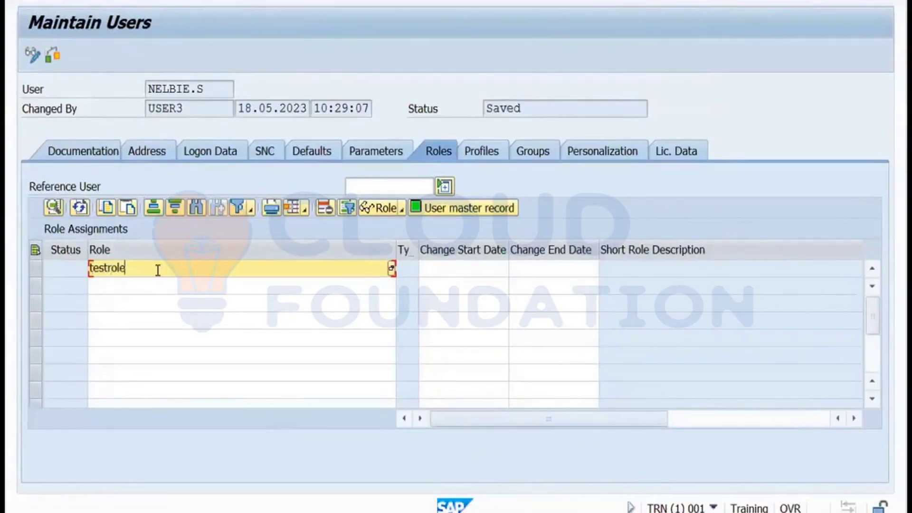
key(Return)
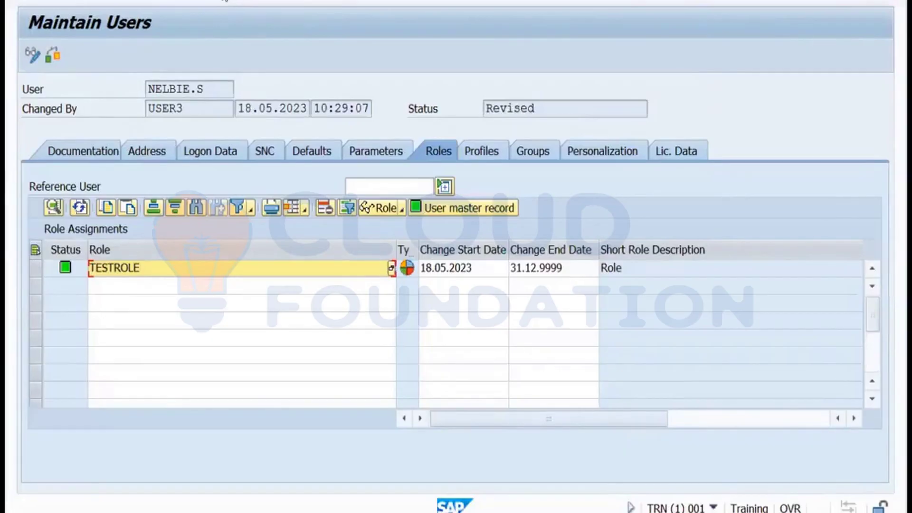
key(ctrl+s)
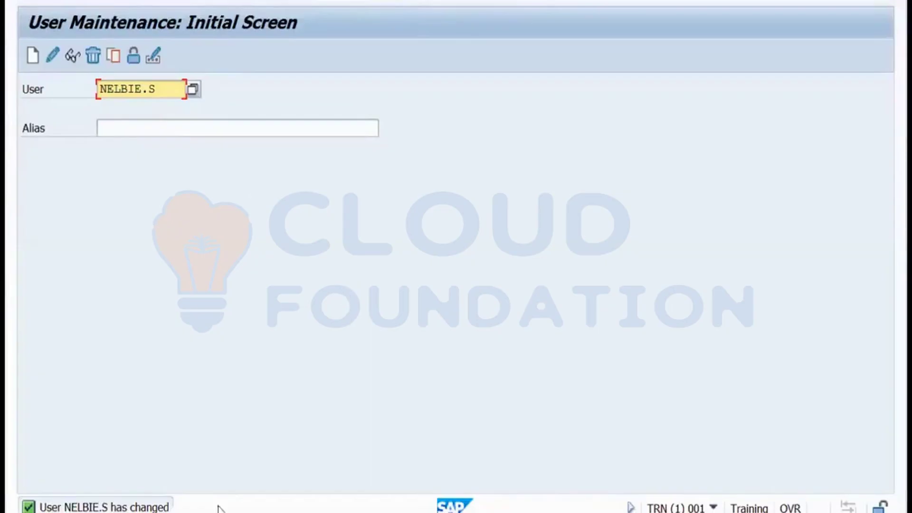
Back in Miro, move the 'Roles and Profiles created by PFCG Tcode' text up and left.
click(273, 509)
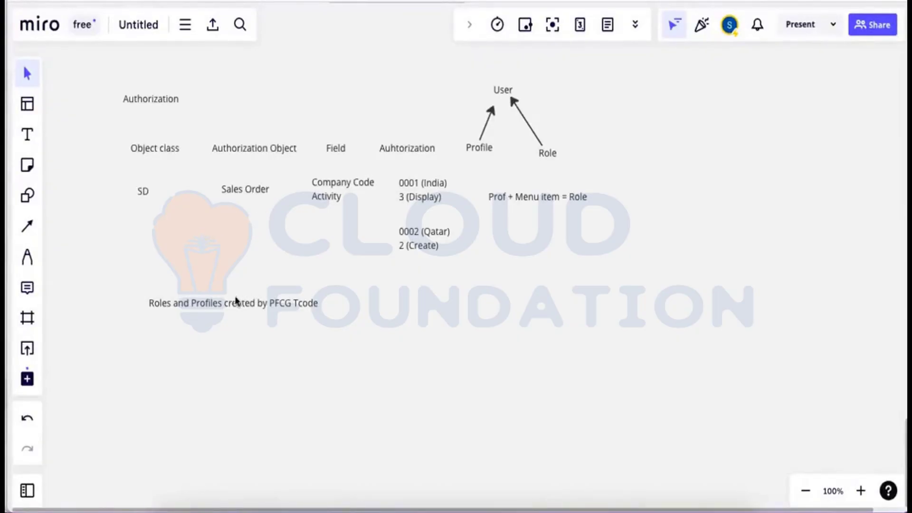
drag(227, 307, 204, 283)
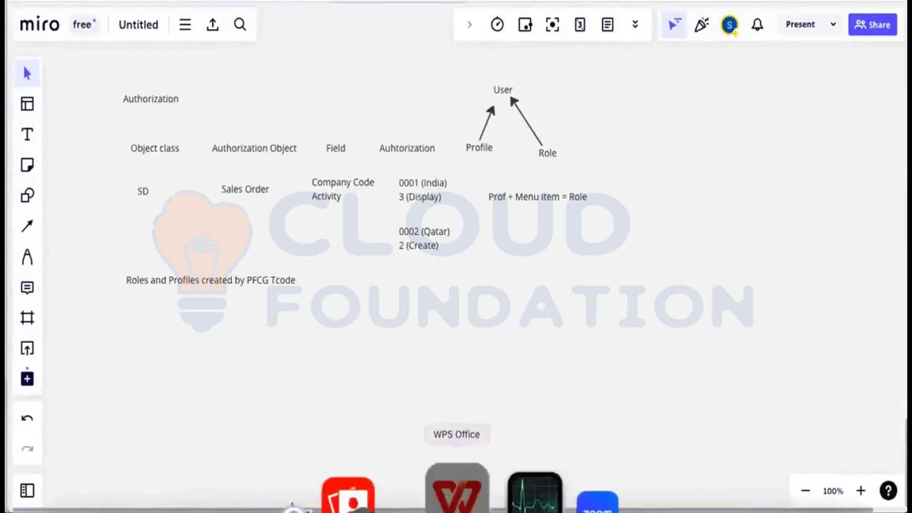
In the WPS exercise slide, replace 'user' with 'role' in the 'Create ABAP user' title.
click(457, 494)
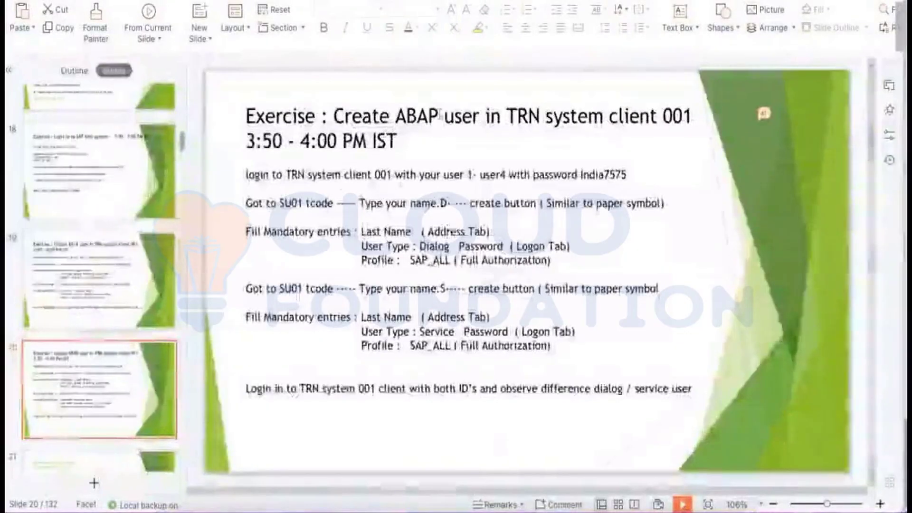
click(439, 116)
drag(480, 116, 448, 117)
text(role)
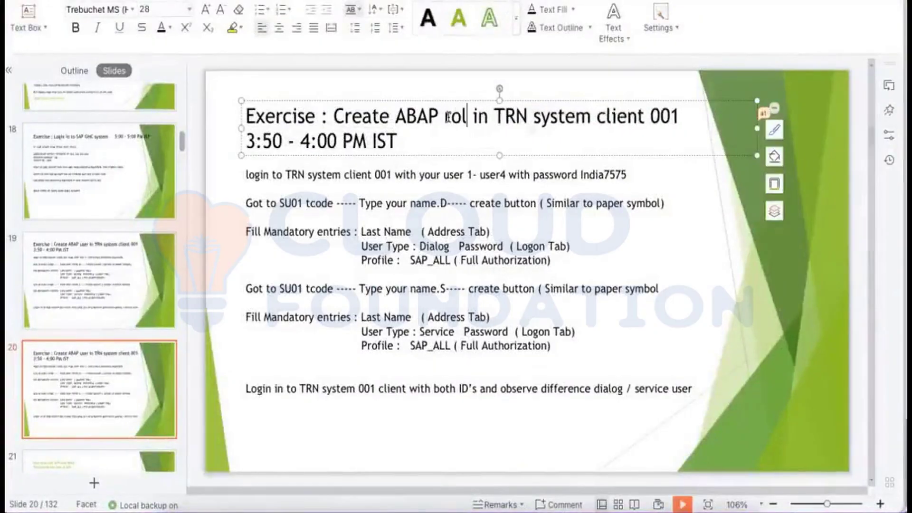
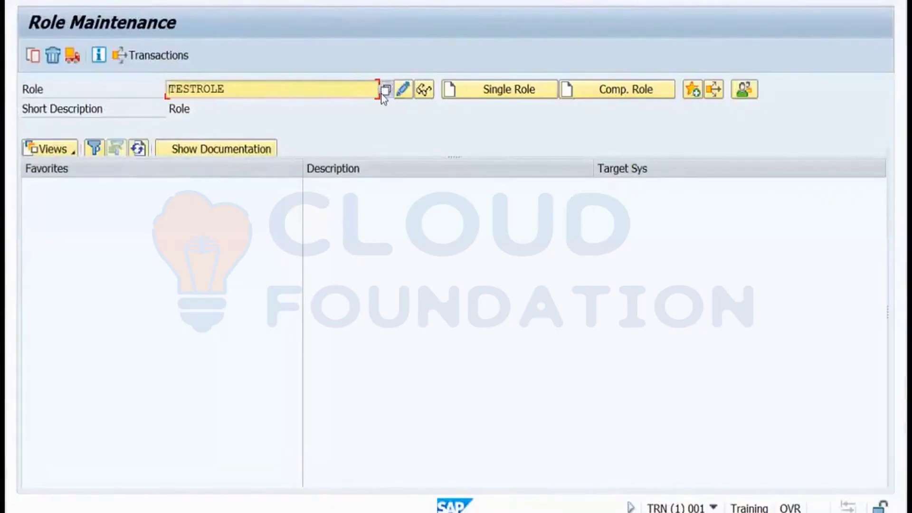
Open the Role field's value help, close the search popup, and go back to the User Information System.
click(382, 92)
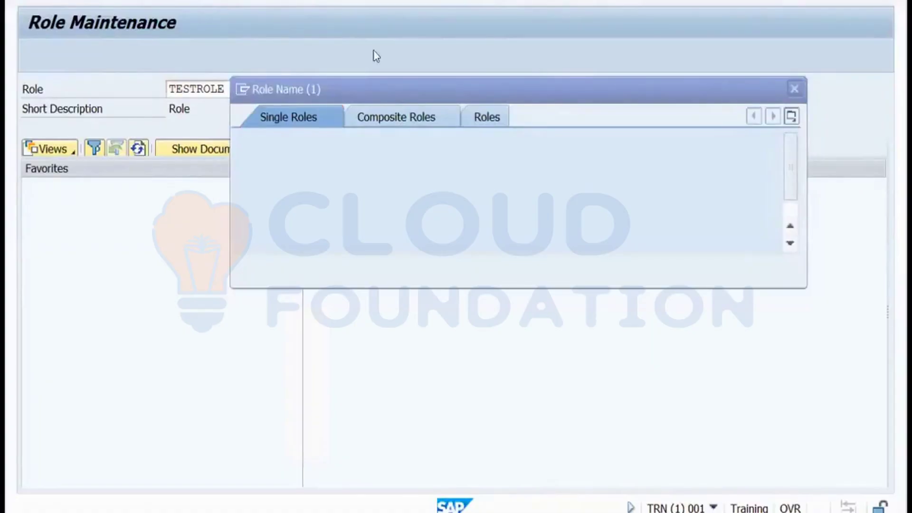
click(793, 90)
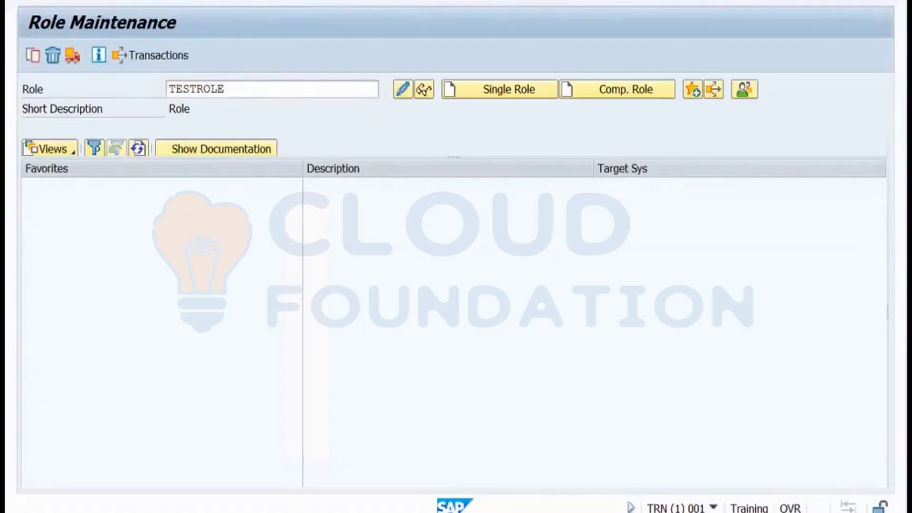
key(F3)
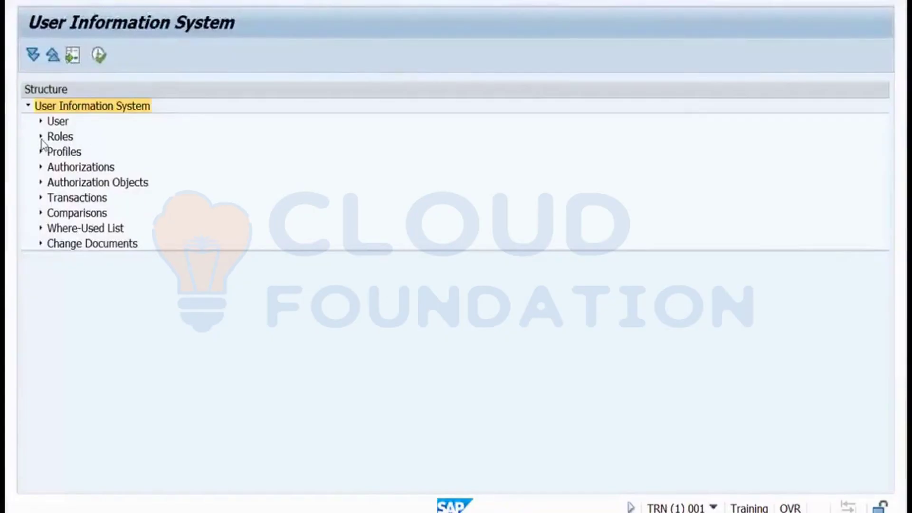
Expand Roles and its complex selection reports, open the By Role Name search, then return to the tree.
click(41, 137)
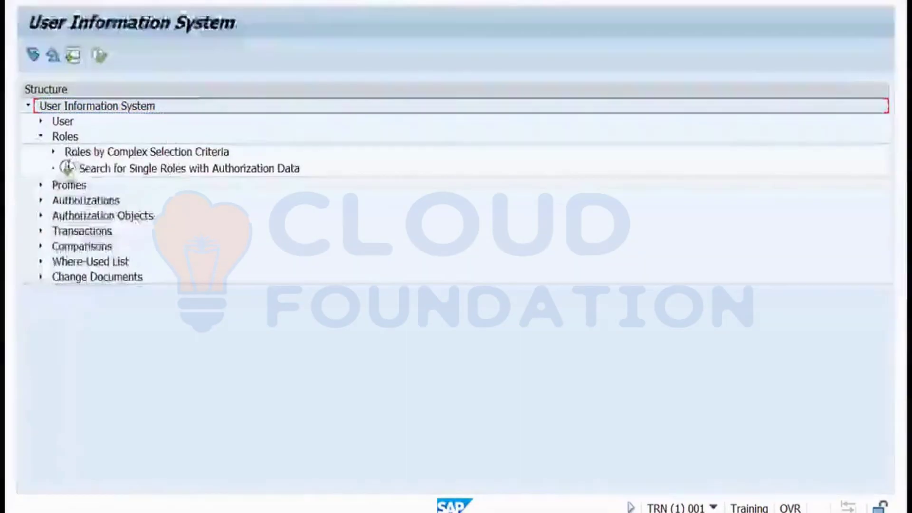
click(54, 152)
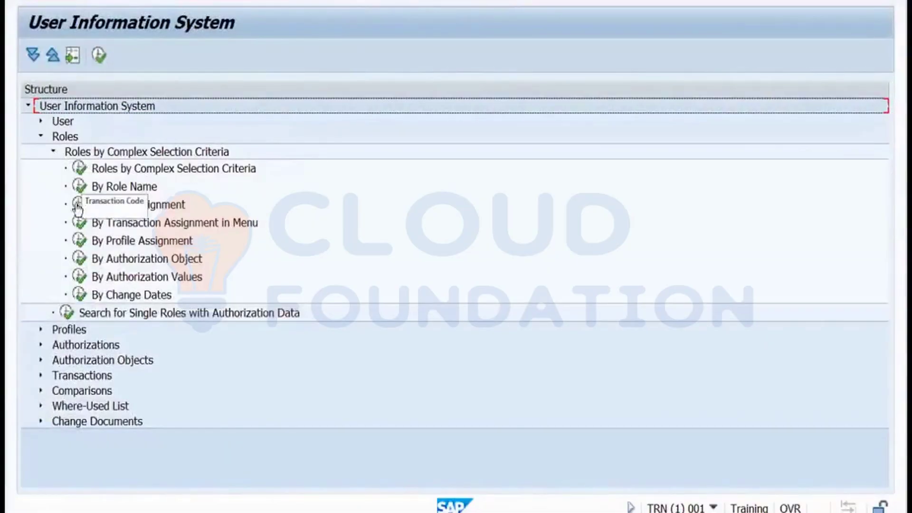
double_click(81, 189)
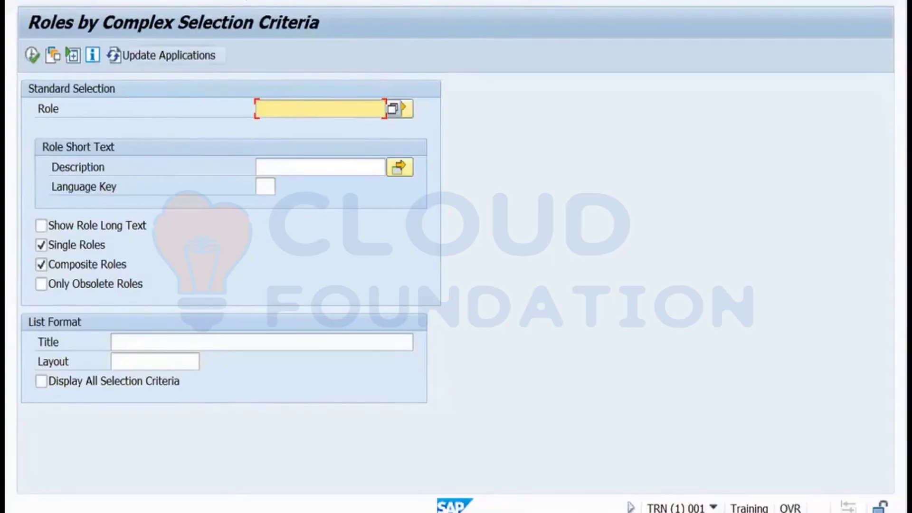
key(F3)
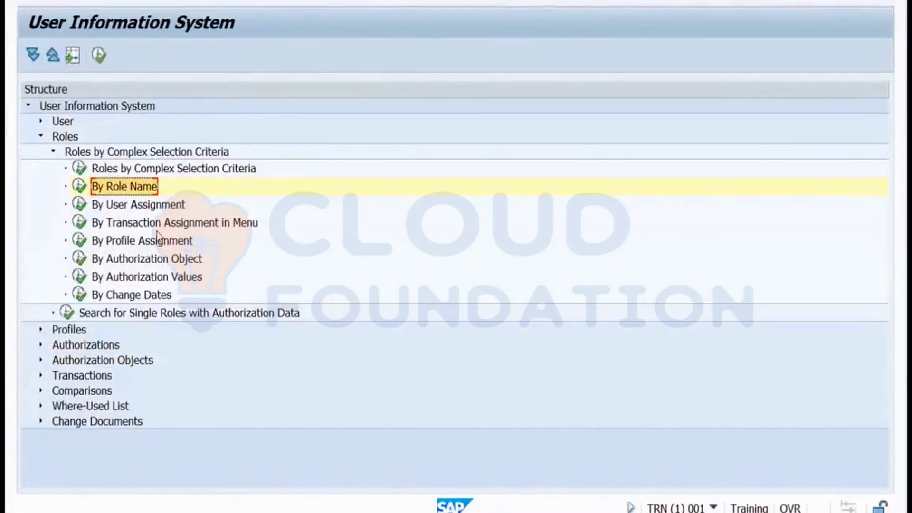
Open the Roles by Complex Selection Criteria report, scroll through its form, and return to the tree.
click(81, 170)
double_click(81, 170)
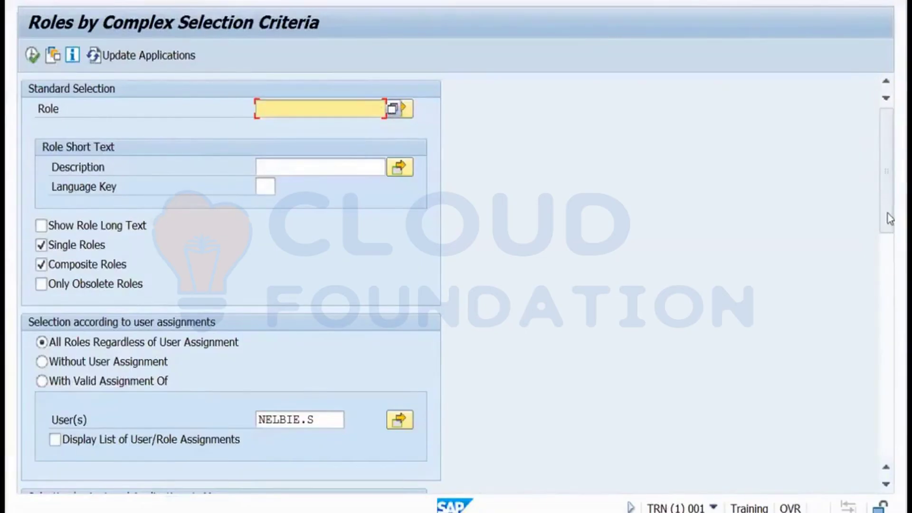
drag(890, 219, 870, 457)
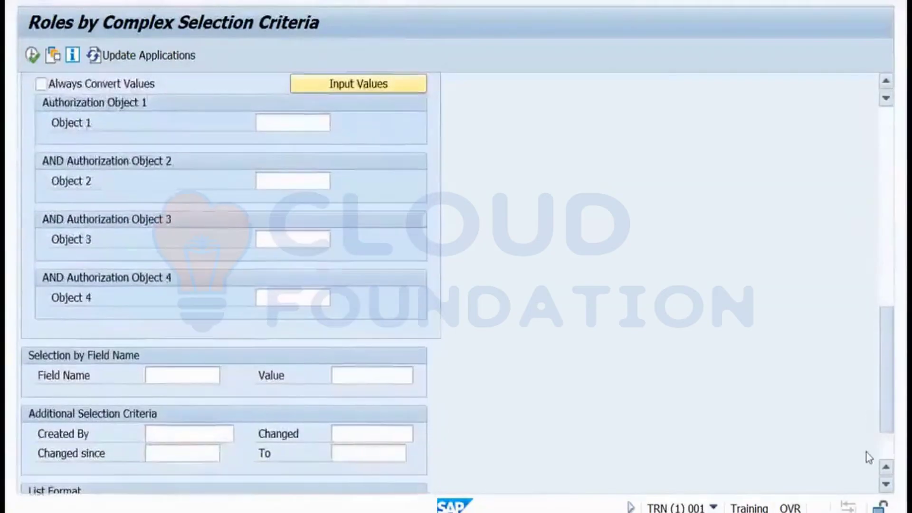
drag(871, 419, 852, 244)
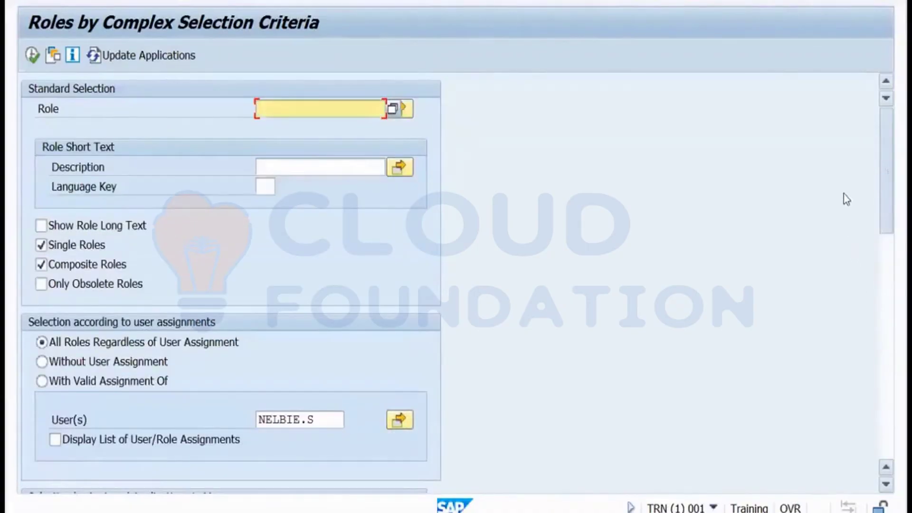
drag(844, 194, 843, 191)
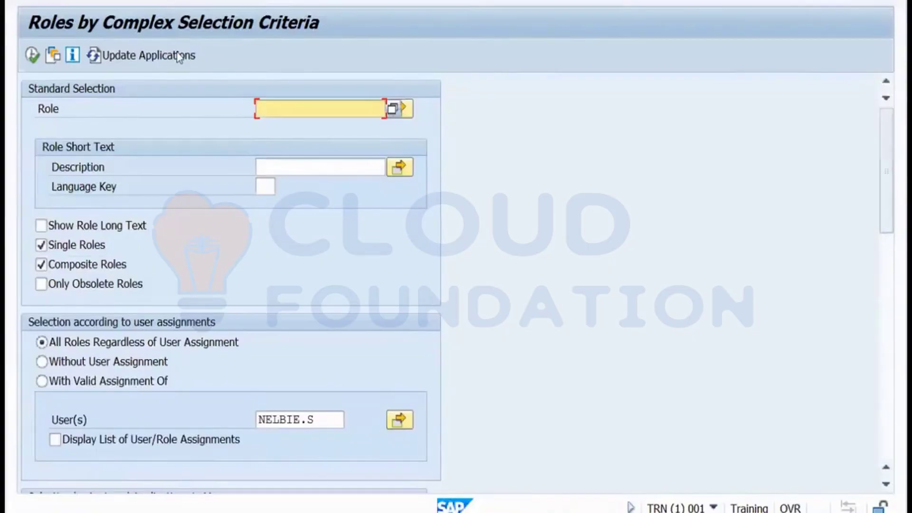
key(F3)
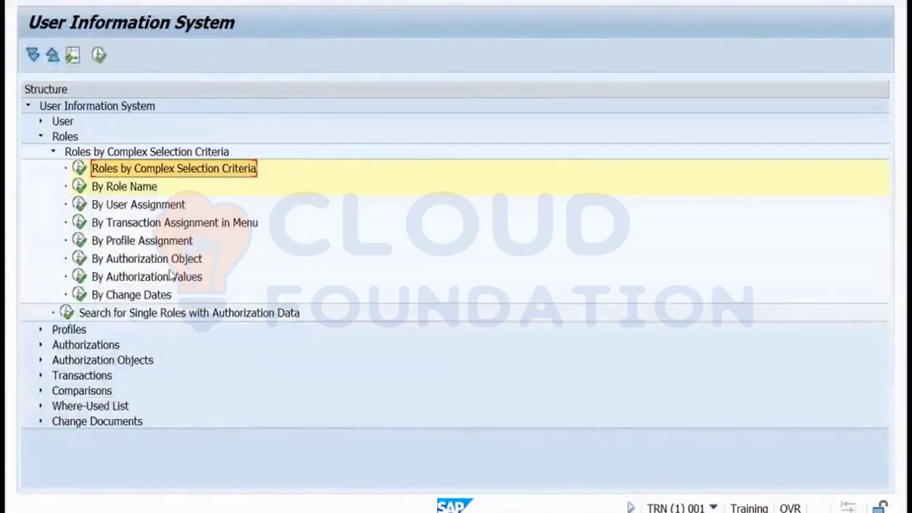
Run the By Change Dates role report unfiltered, review the 685 roles, and return to its criteria form.
double_click(81, 295)
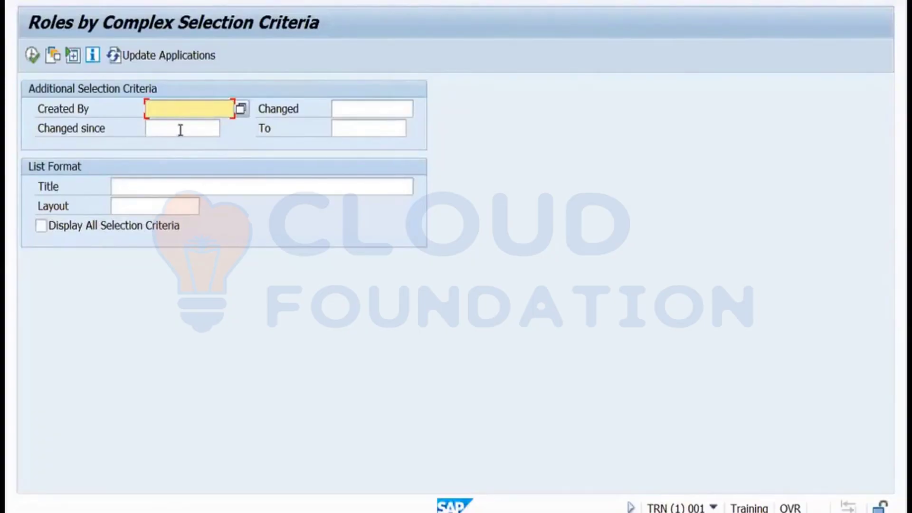
click(29, 59)
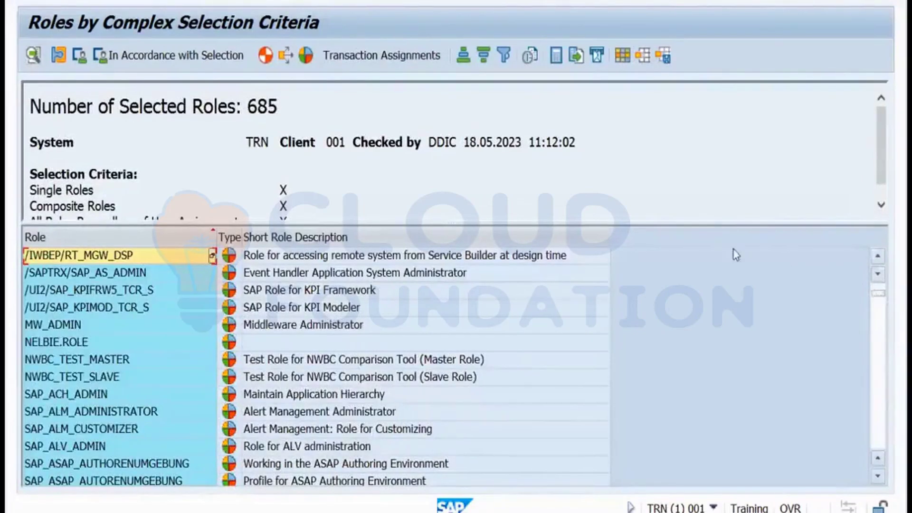
scroll(734, 252, down, 5)
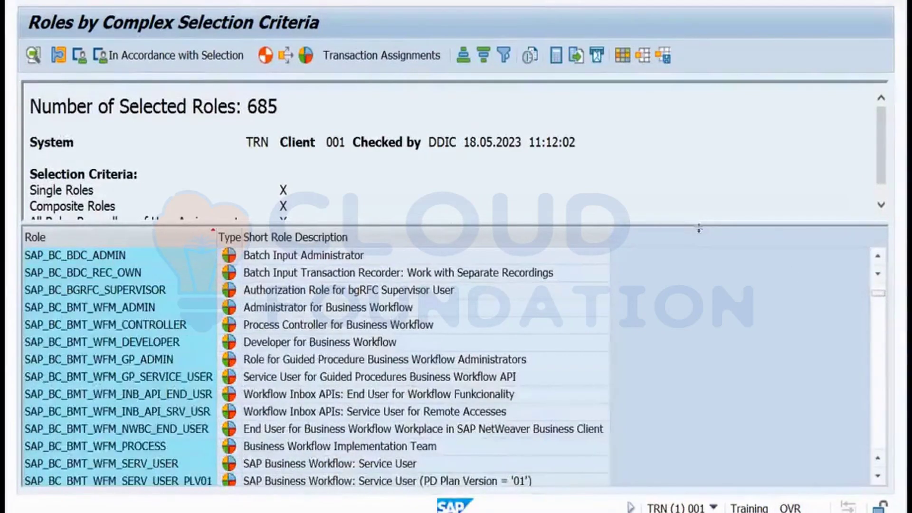
drag(701, 228, 698, 239)
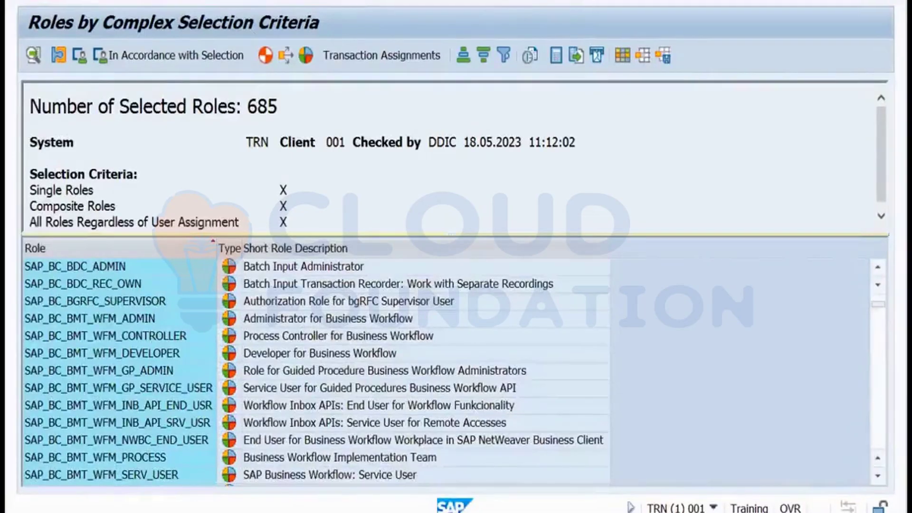
key(F3)
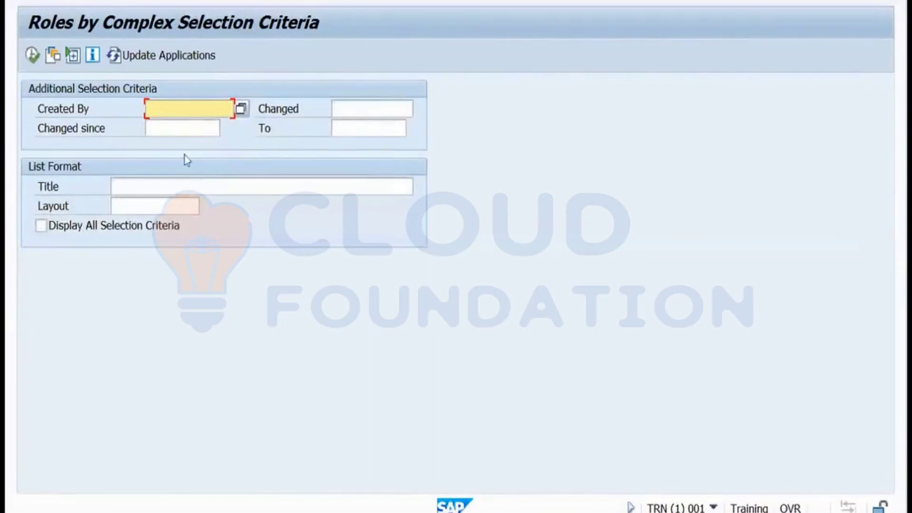
click(167, 130)
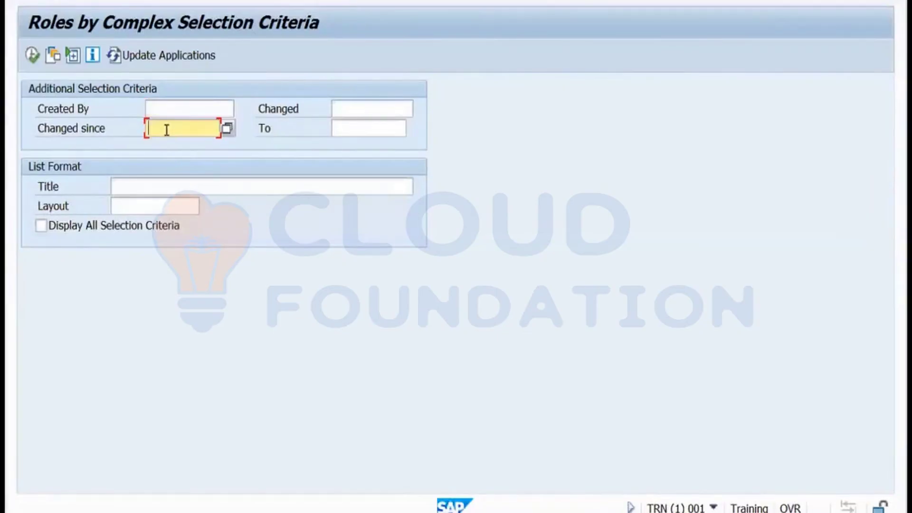
Set Changed since to 17.05.2023 from the calendar and run the report, getting three roles including TESTROLE.
click(227, 129)
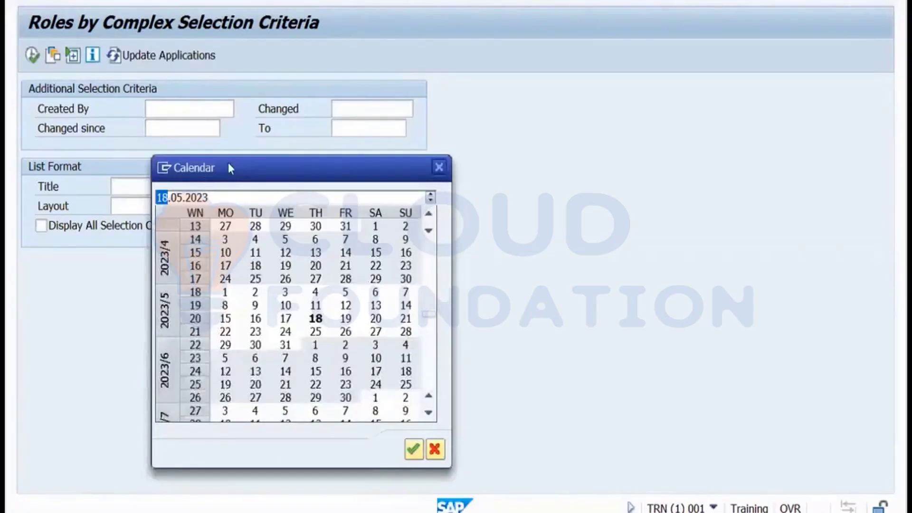
double_click(287, 319)
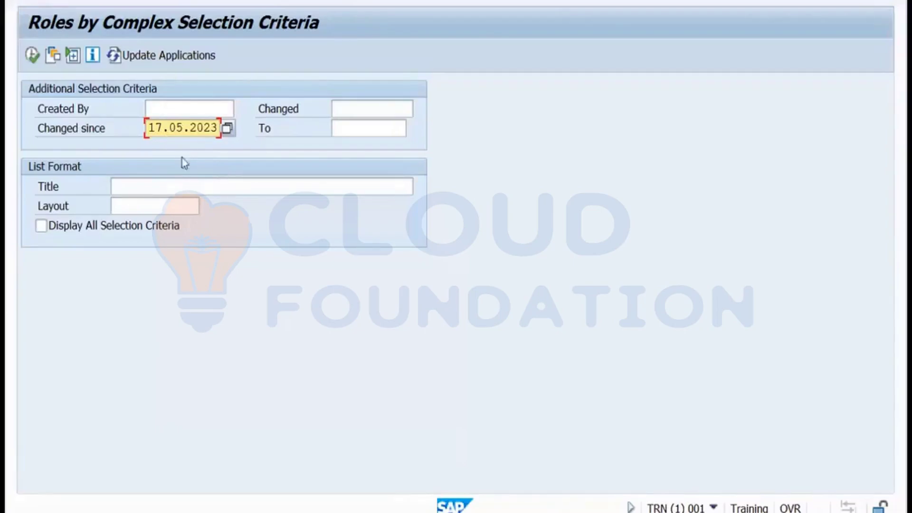
click(30, 56)
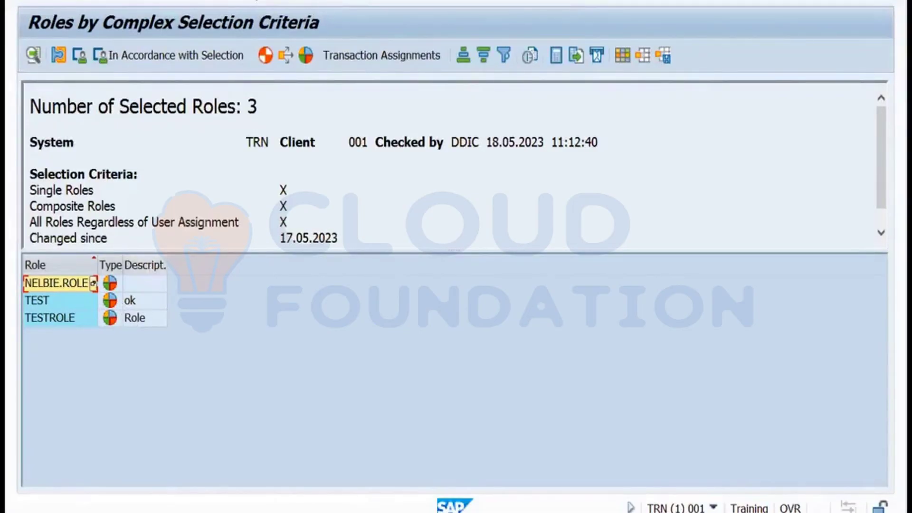
key(F3)
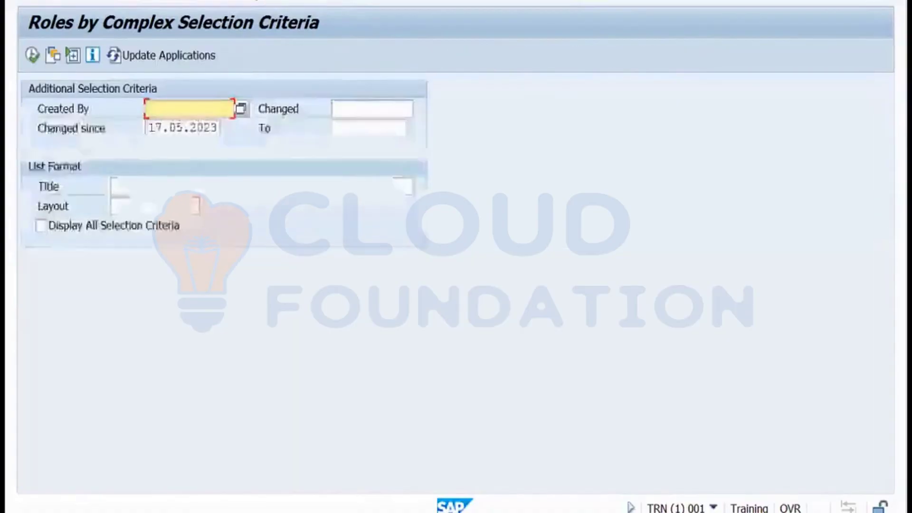
Start PFCG from the main menu and create composite role TESTROLE1, saving it when prompted.
key(F3)
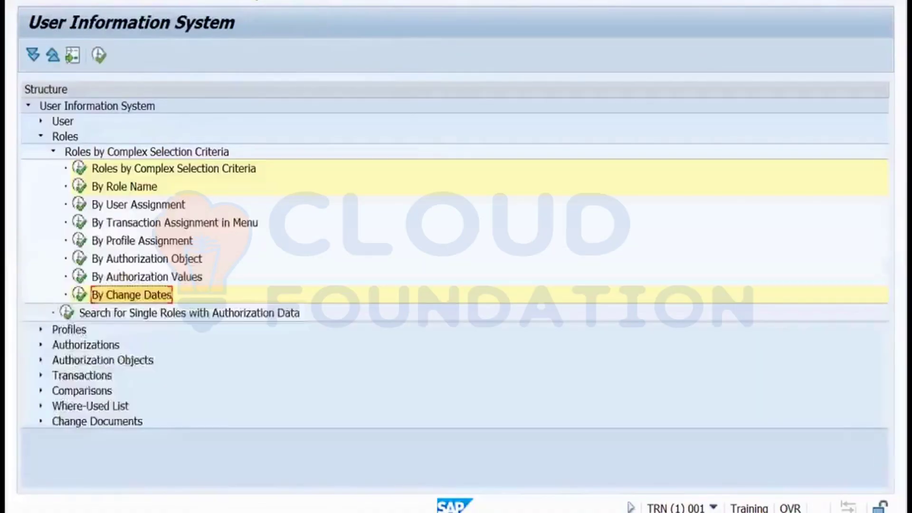
key(F3)
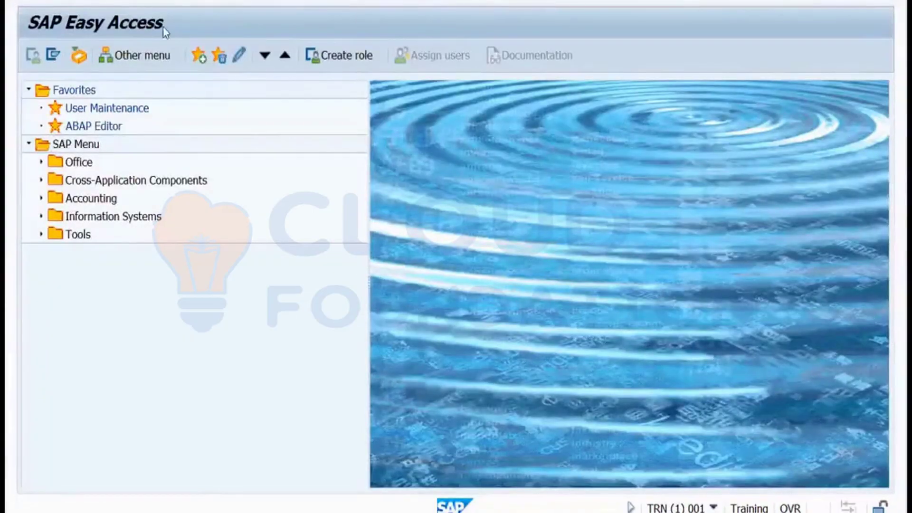
key(Return)
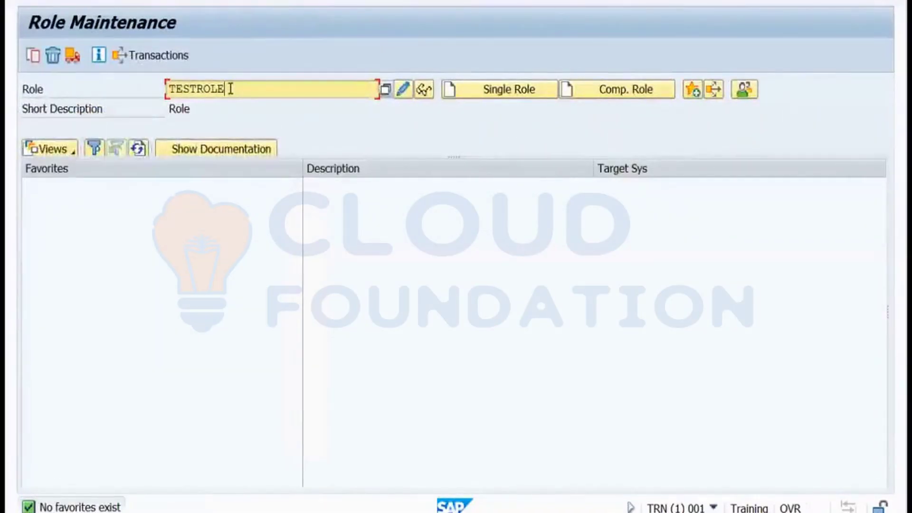
text(1)
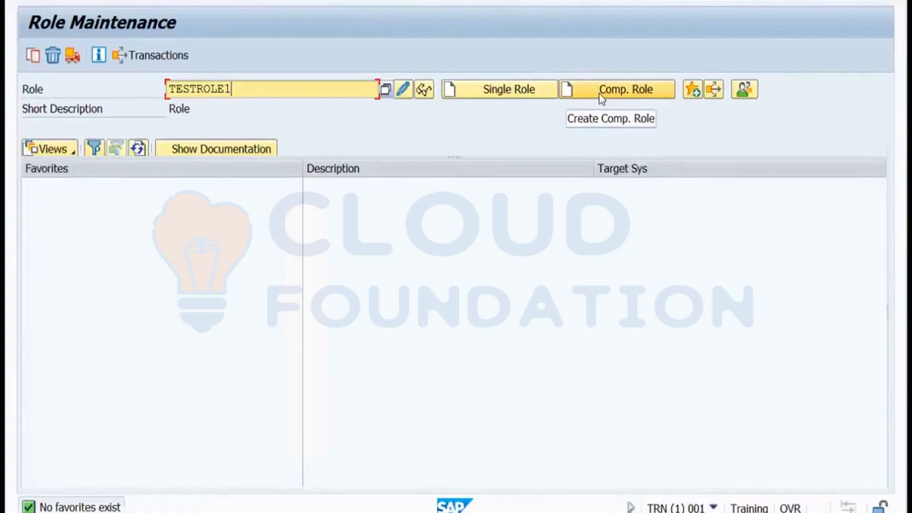
click(602, 95)
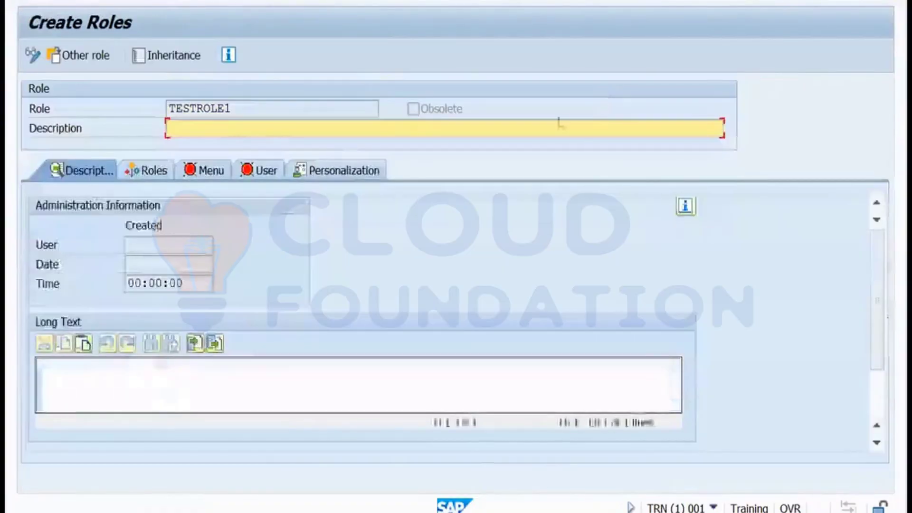
click(153, 179)
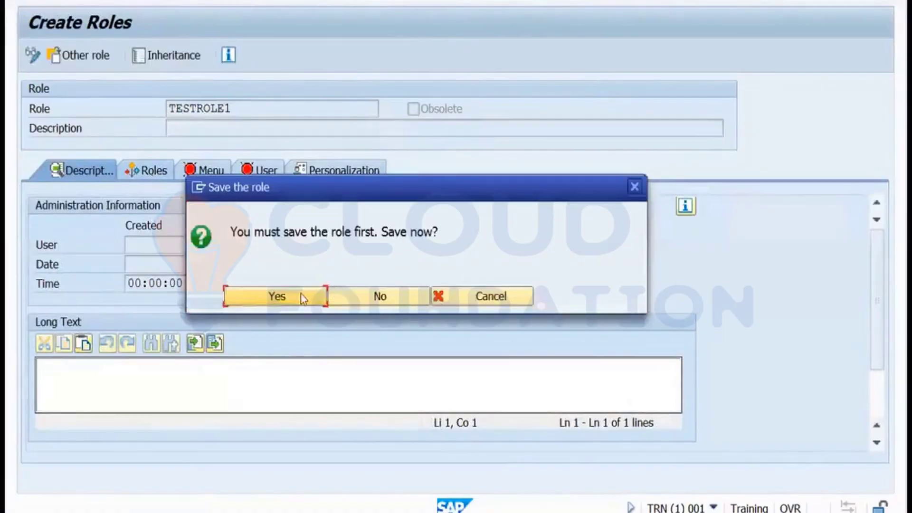
click(301, 297)
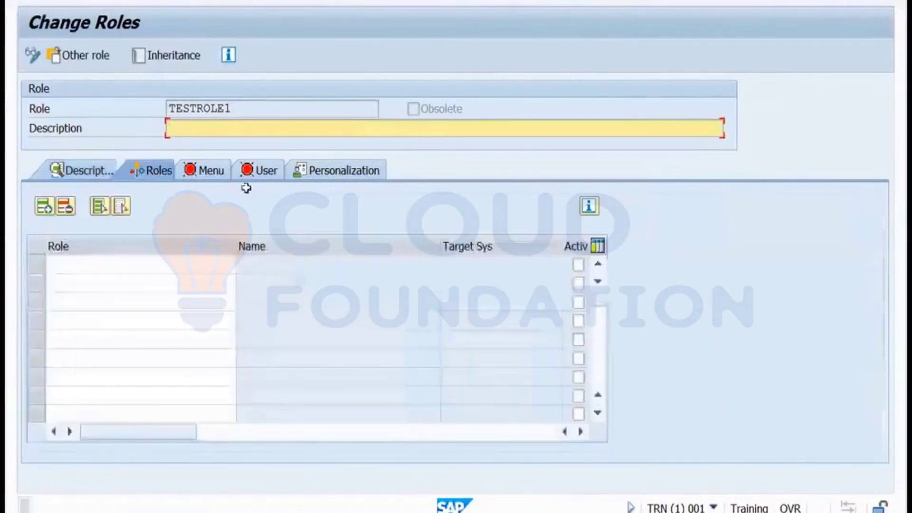
Give TESTROLE1 the description 'ok', add testrole as its single role, and view its empty menu.
click(196, 127)
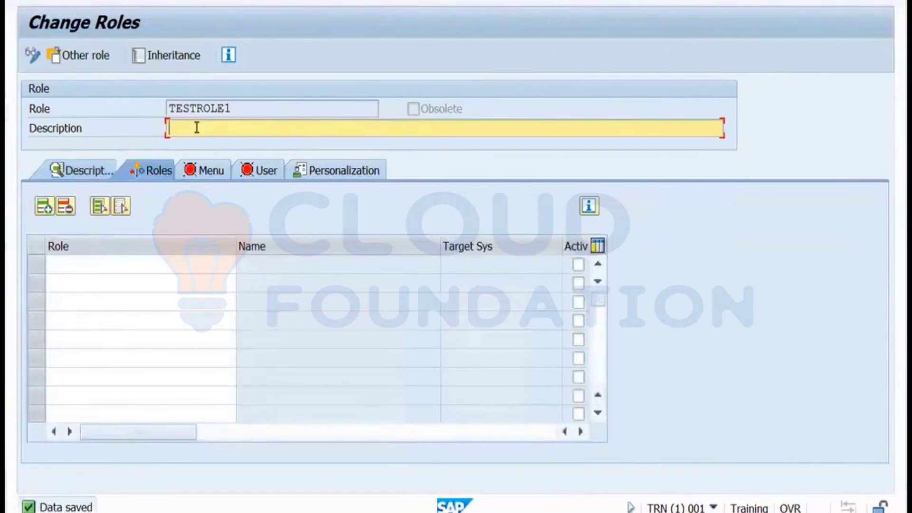
text(ok)
click(130, 262)
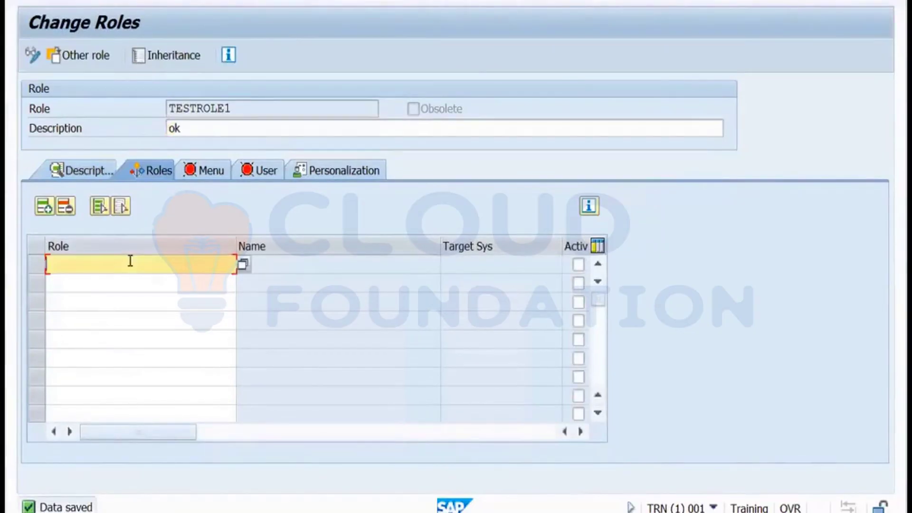
text(testrole)
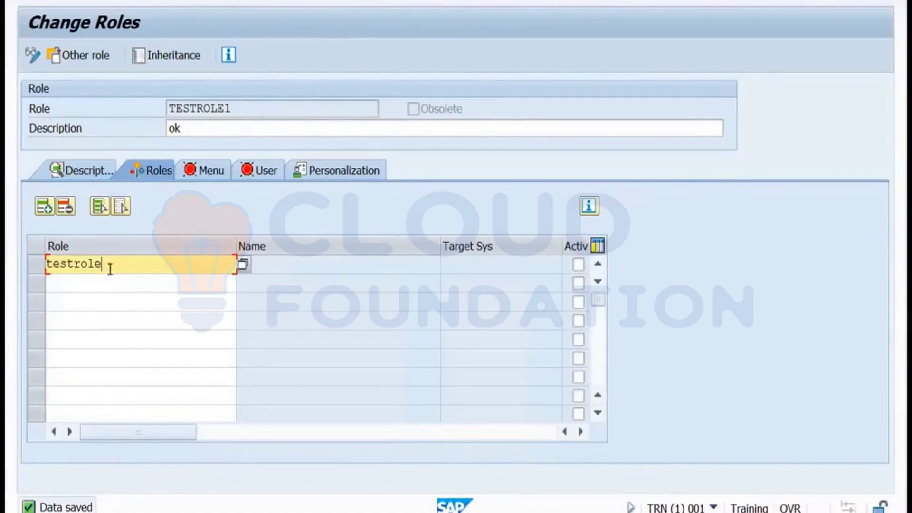
click(207, 178)
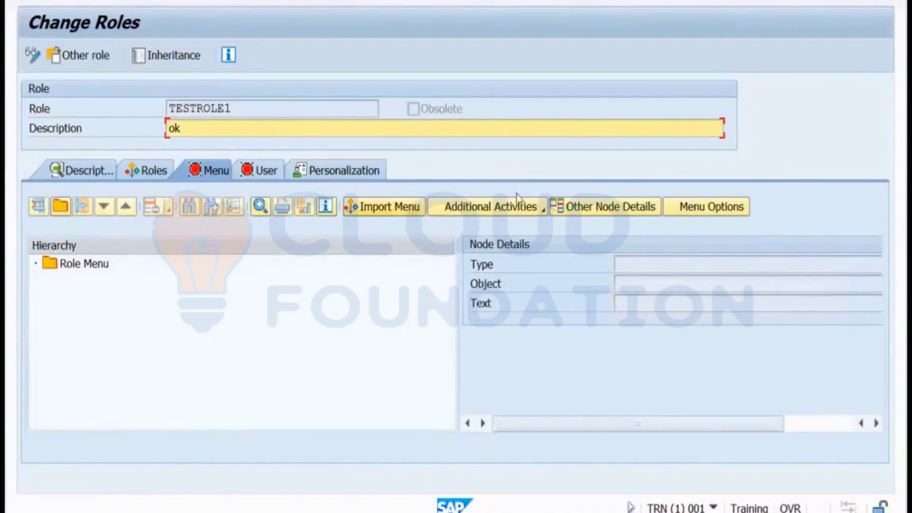
click(544, 214)
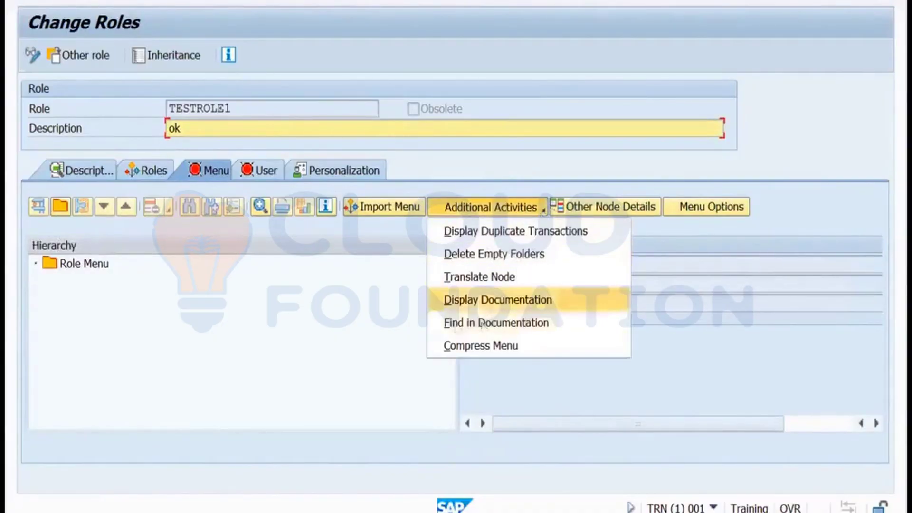
click(386, 321)
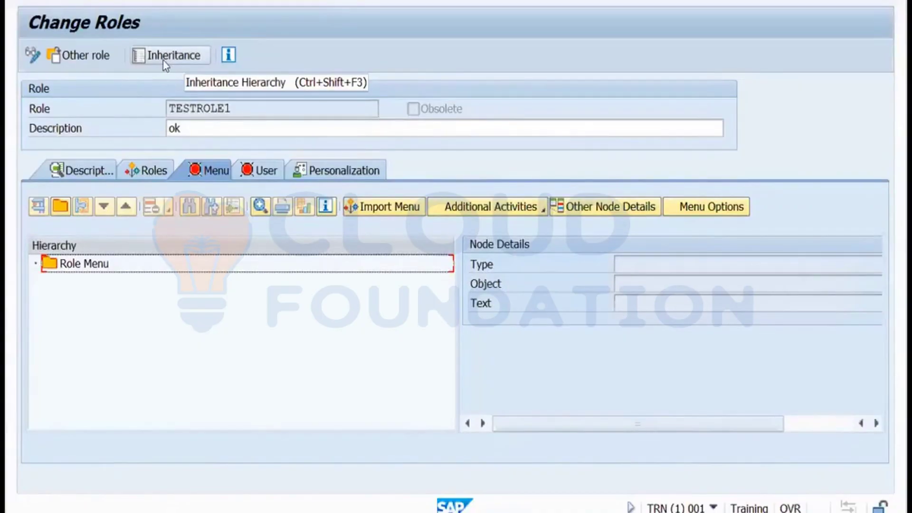
Check TESTROLE1's role inheritance hierarchy, then exit the role without saving changes.
click(163, 61)
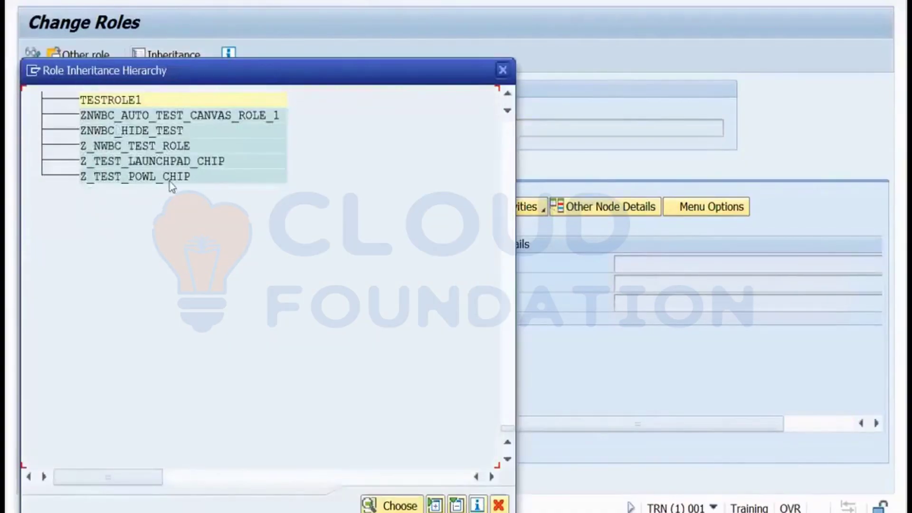
click(505, 70)
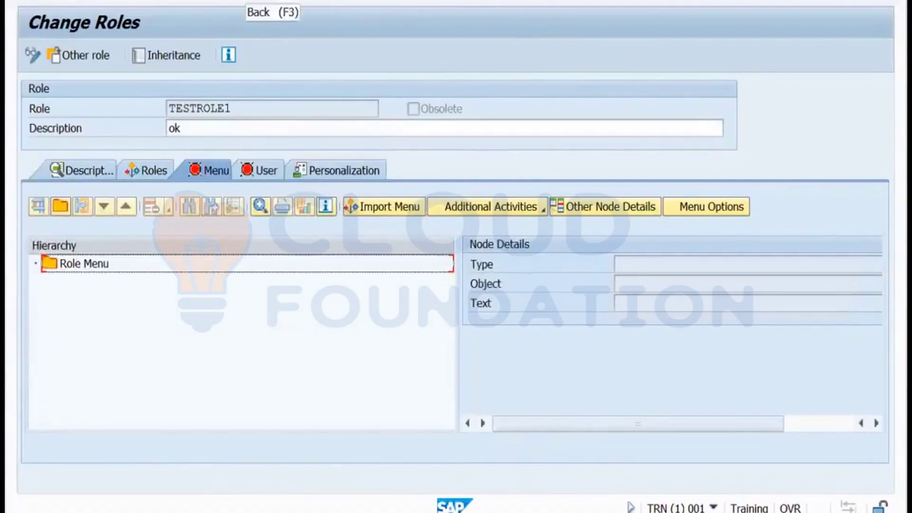
key(F3)
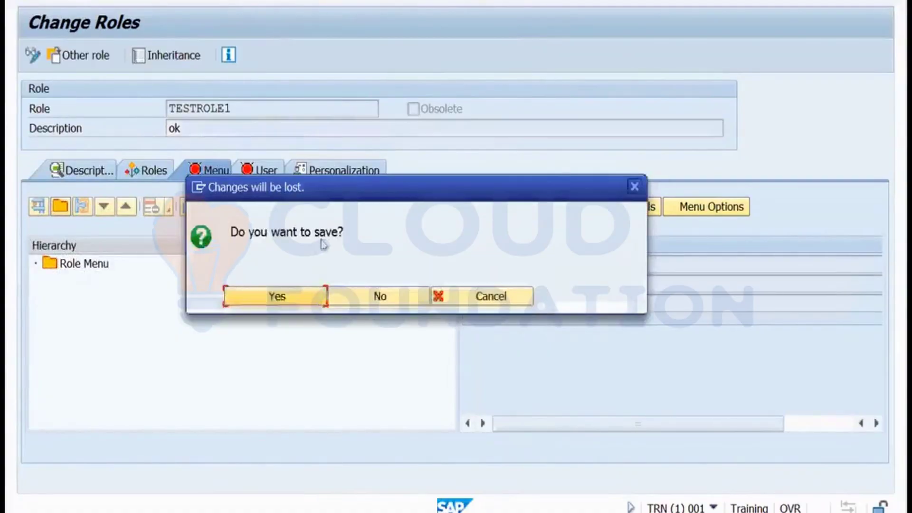
click(374, 305)
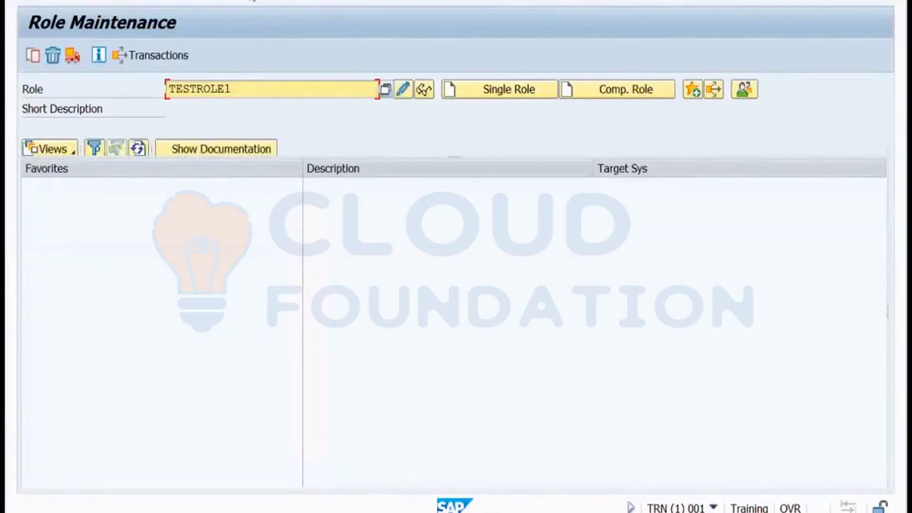
Return to SAP Easy Access and launch transaction SUIM.
click(252, 0)
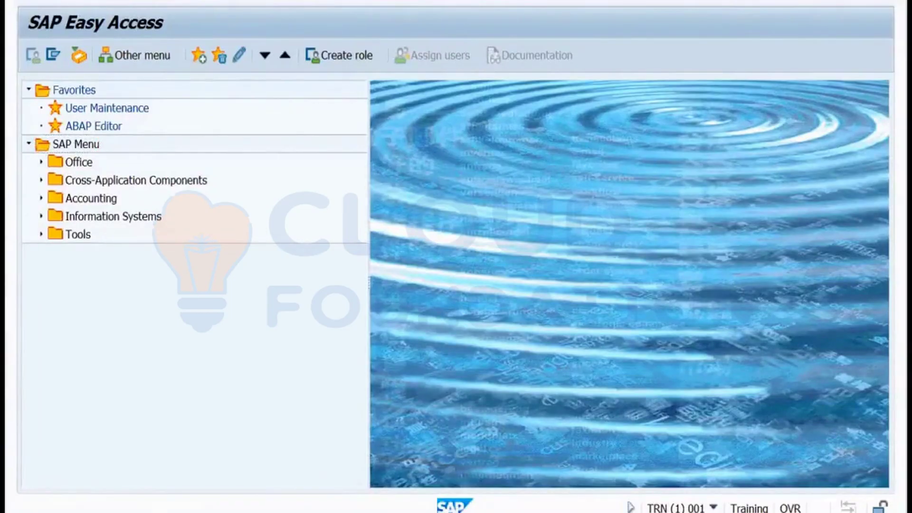
key(Return)
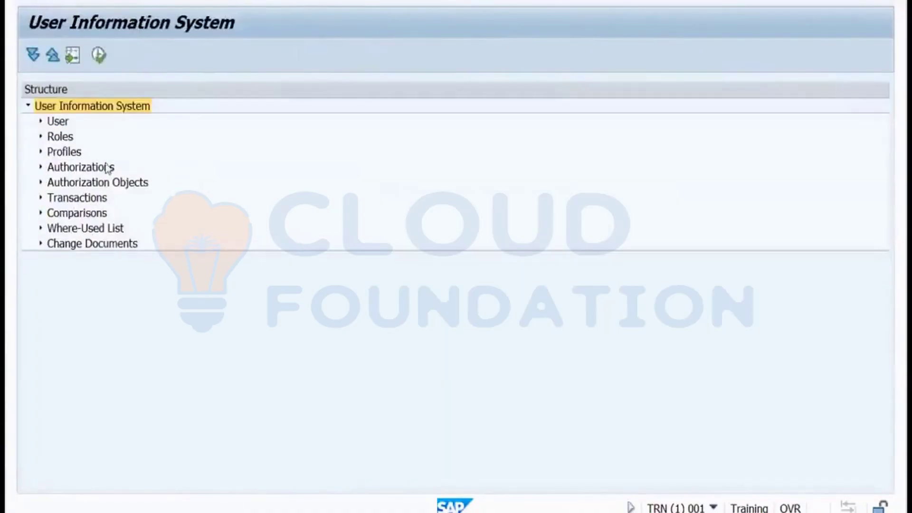
Run the Change Documents For Roles report with role name testrole.
click(41, 244)
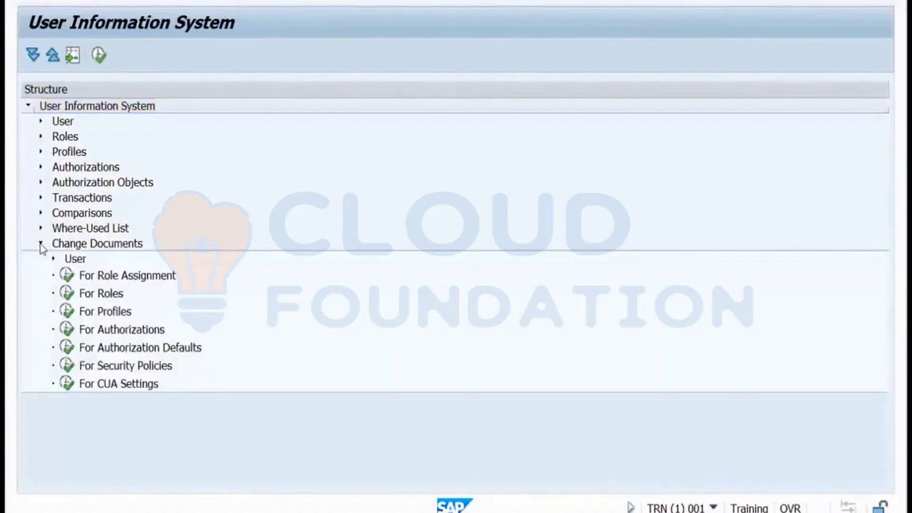
double_click(65, 295)
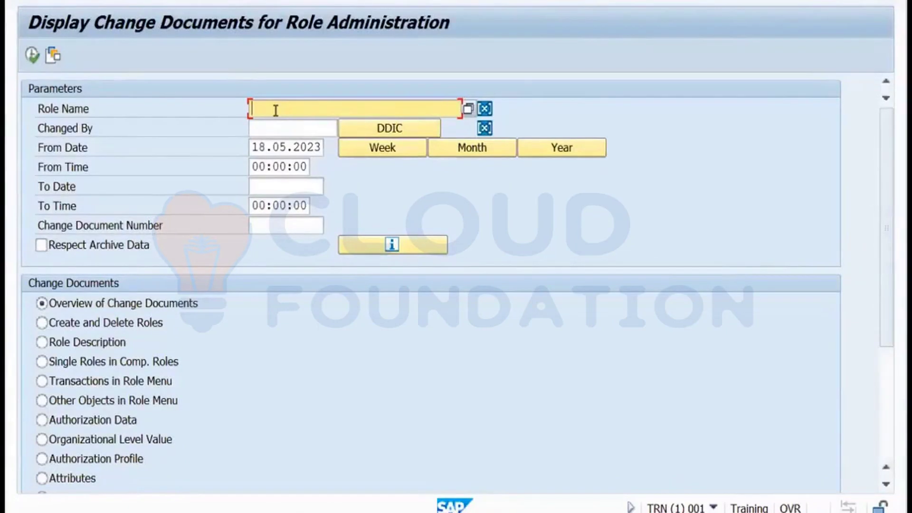
text(testrole)
click(38, 62)
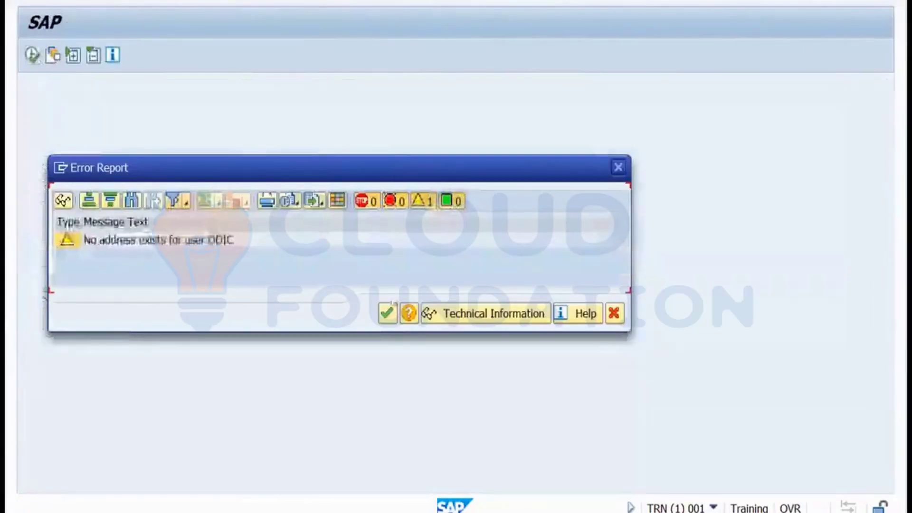
Dismiss the missing-address warning, inspect the profile and 10:55:20 and 10:57:07 role assignment entries, then go back.
click(385, 314)
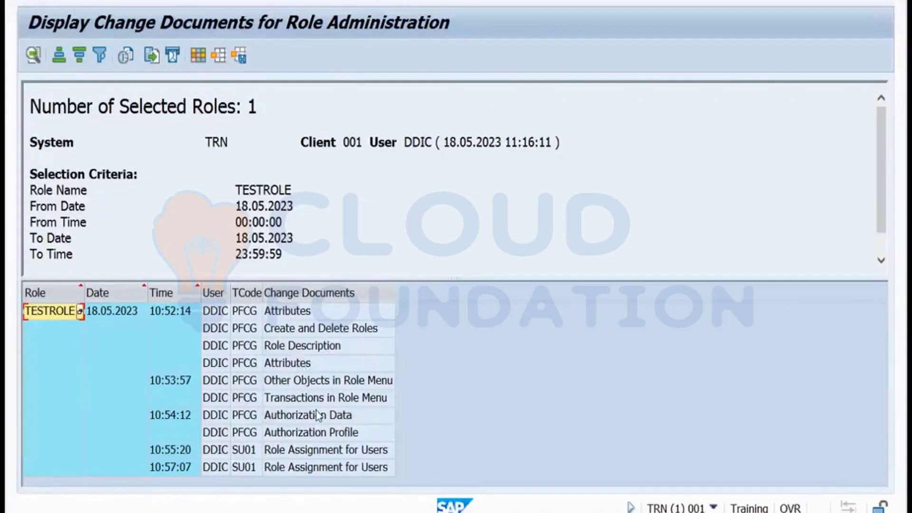
click(361, 434)
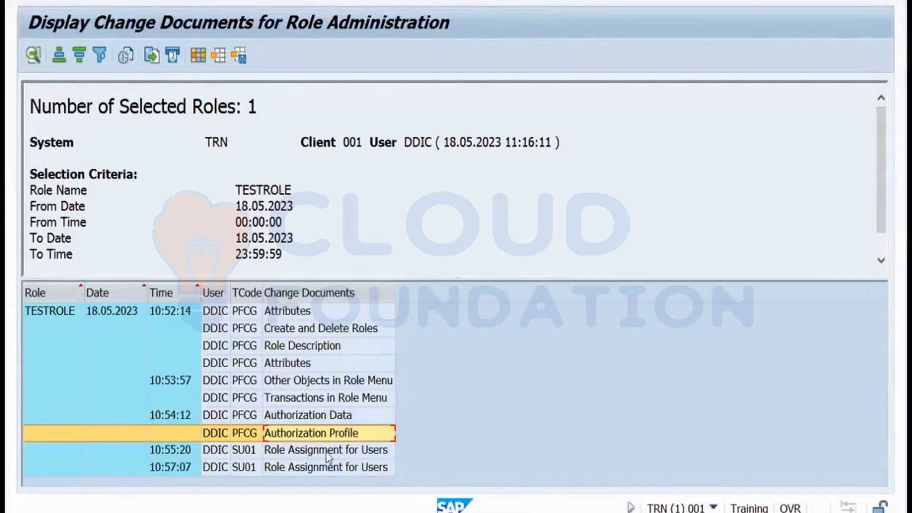
click(227, 454)
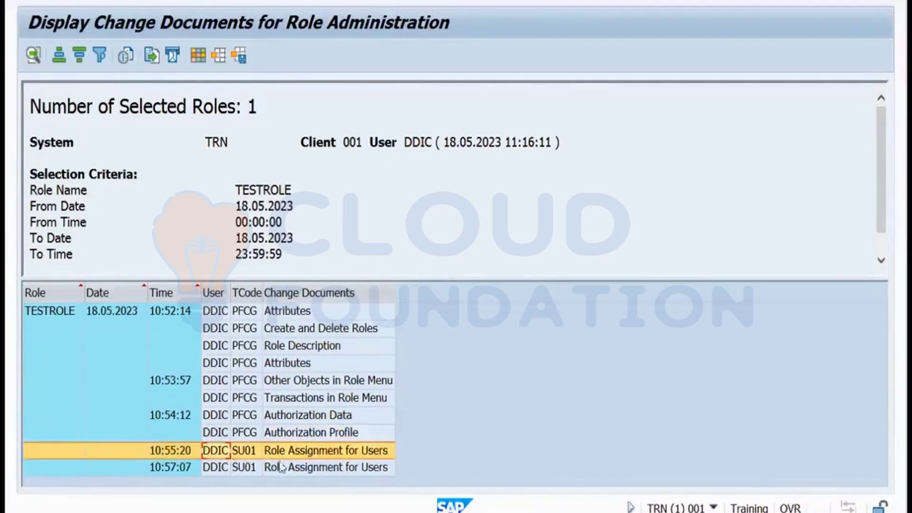
click(247, 467)
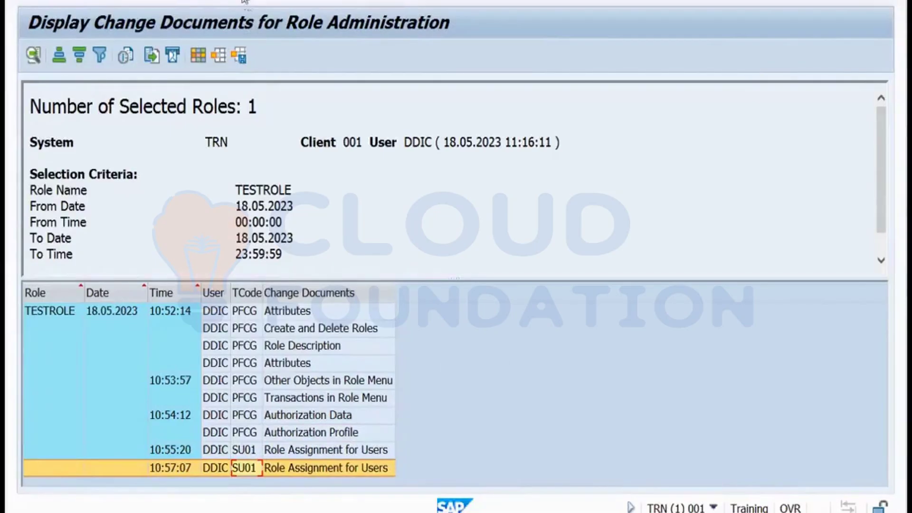
key(F3)
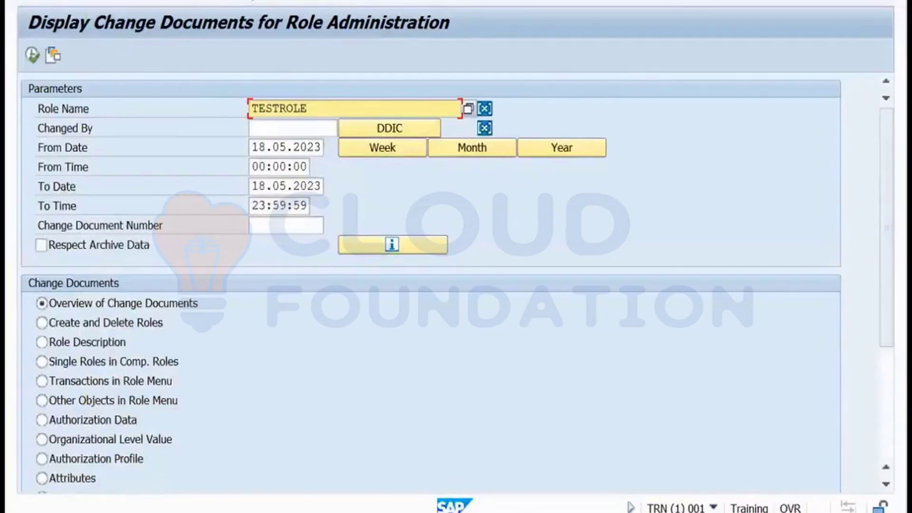
key(F3)
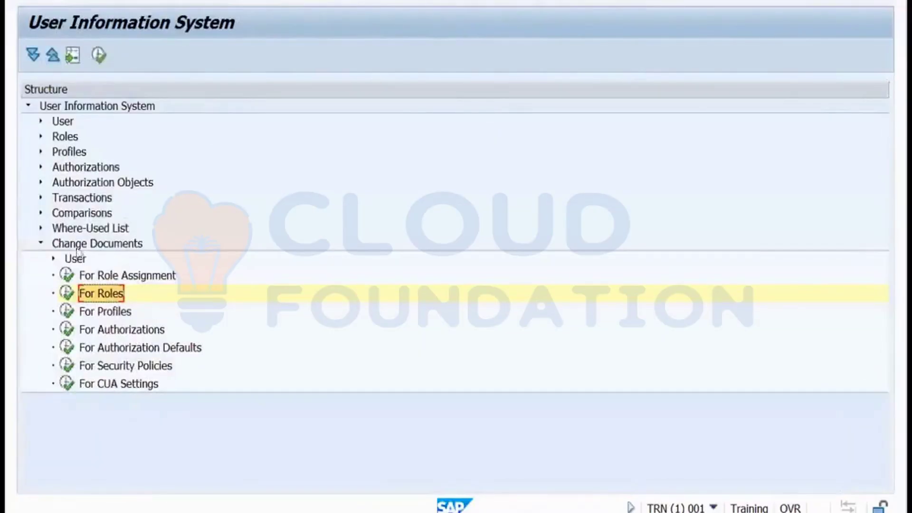
Run the Change Documents For Roles report filtered to the trainee's own role.
click(89, 244)
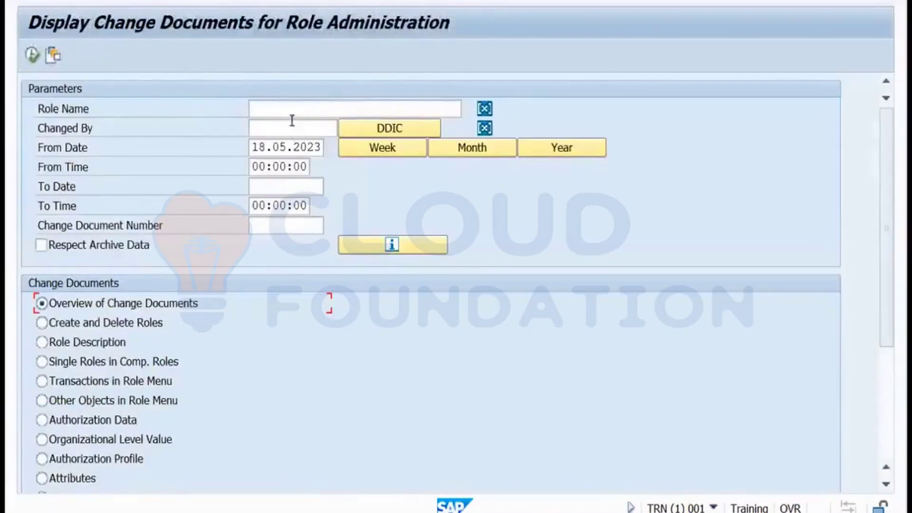
click(290, 110)
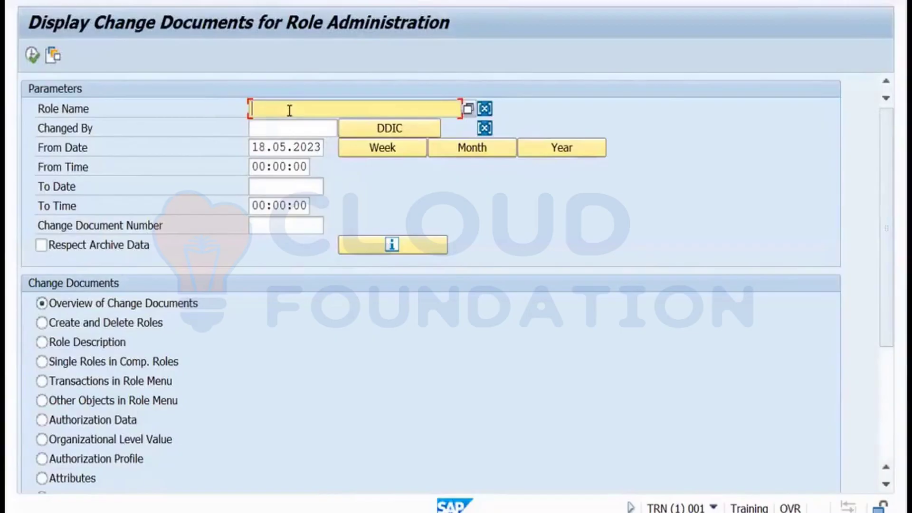
text(nelbie.role)
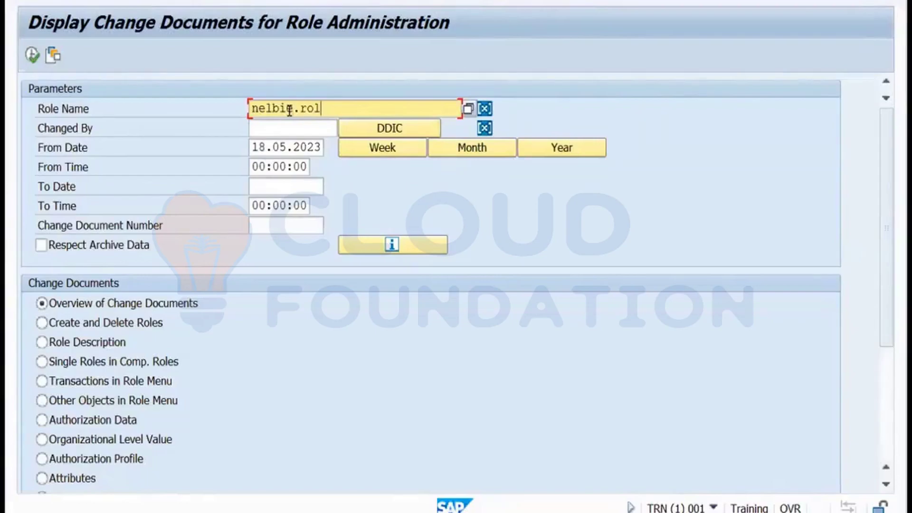
click(32, 55)
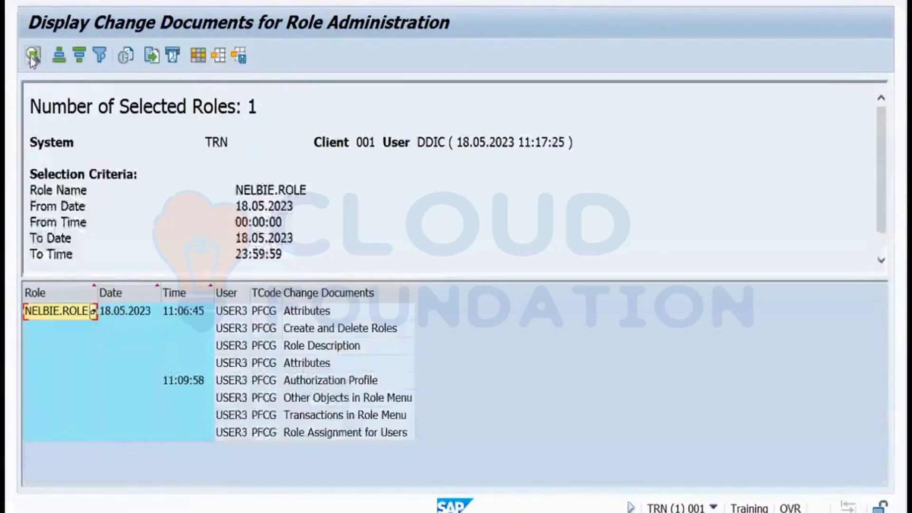
Step through the eight 18.05.2023 PFCG entries, from Attributes down to Role Assignment for Users.
click(237, 314)
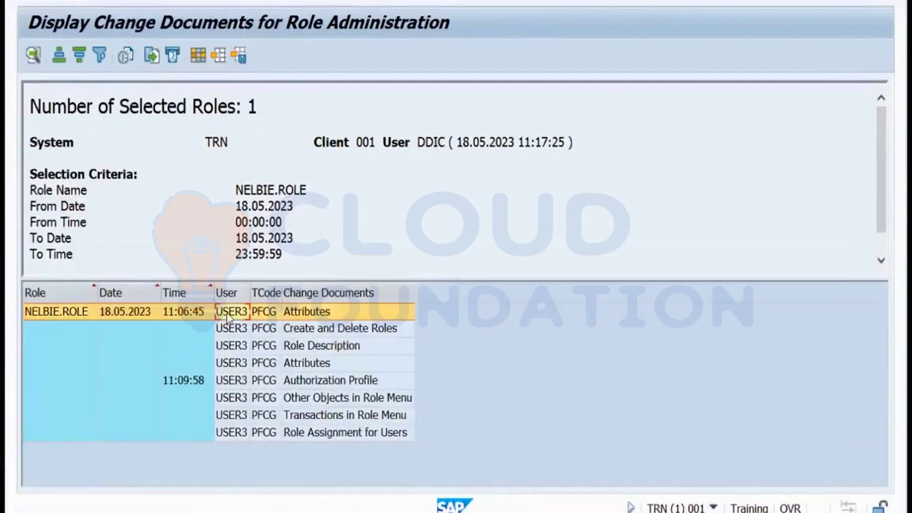
click(277, 313)
click(277, 334)
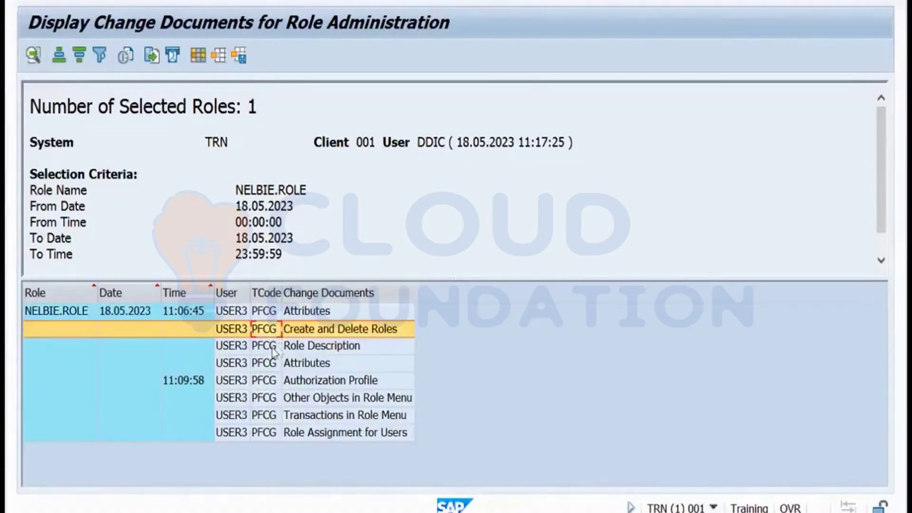
click(268, 350)
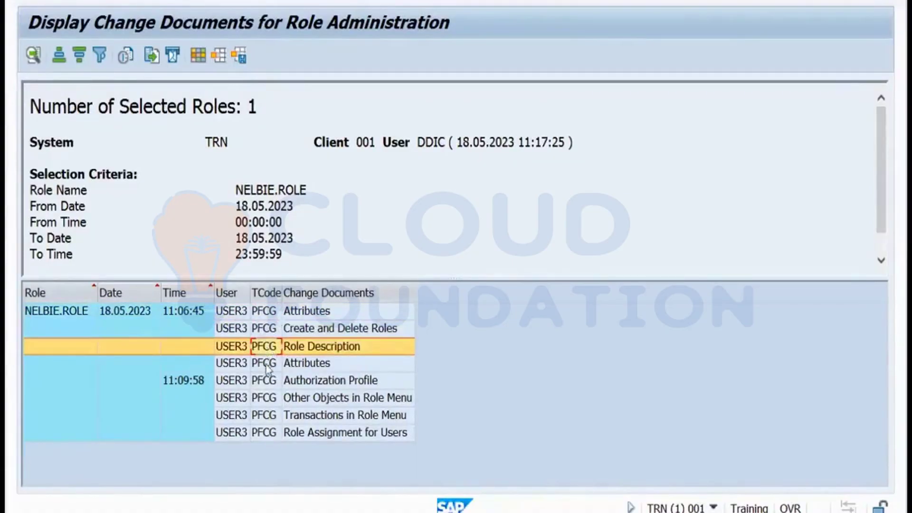
click(267, 365)
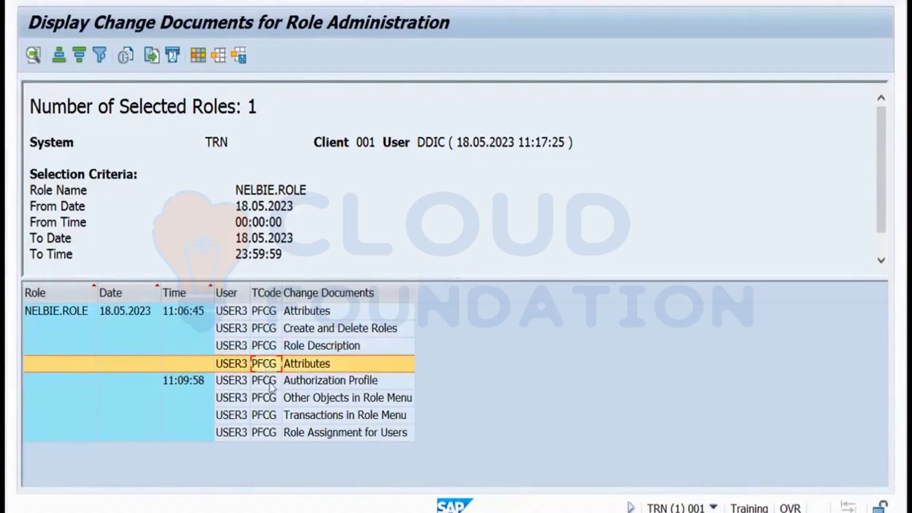
click(271, 384)
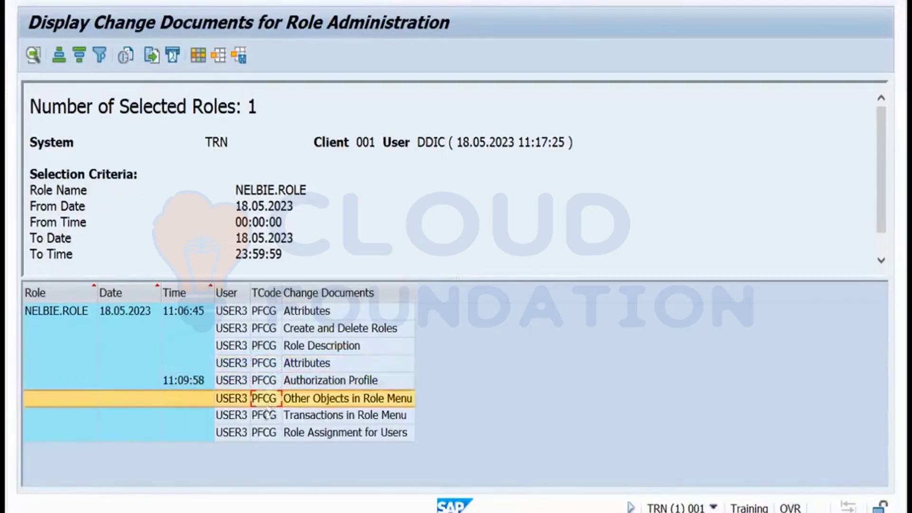
click(269, 399)
click(265, 434)
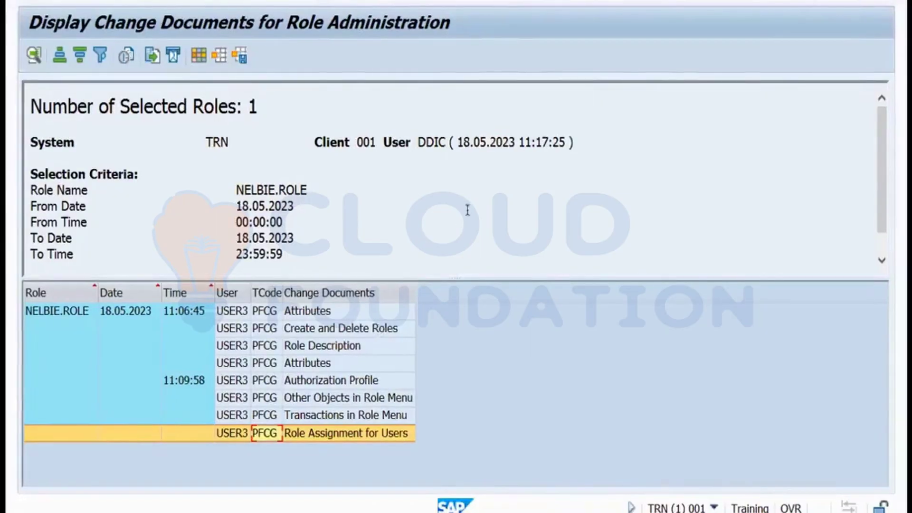
Bring up slide 2, Topics, in the WPS Presentation course deck.
key(alt+Tab)
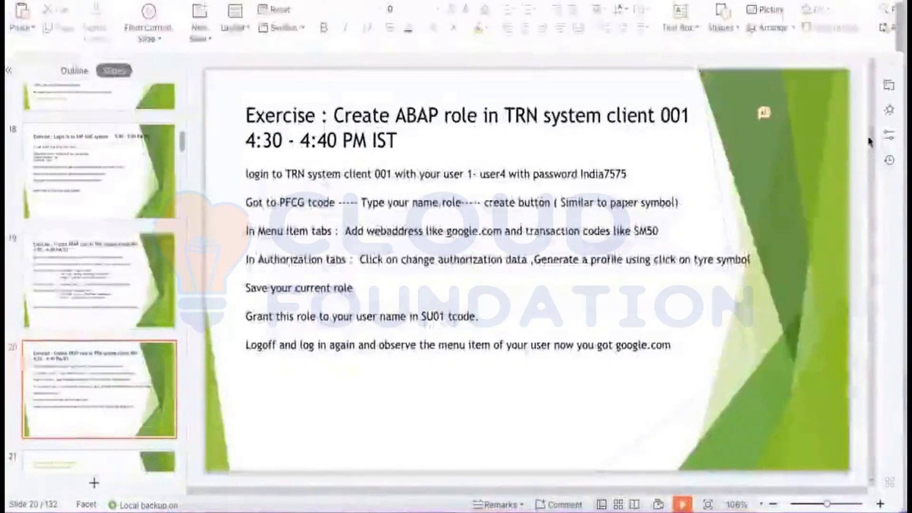
key(Home)
key(Down)
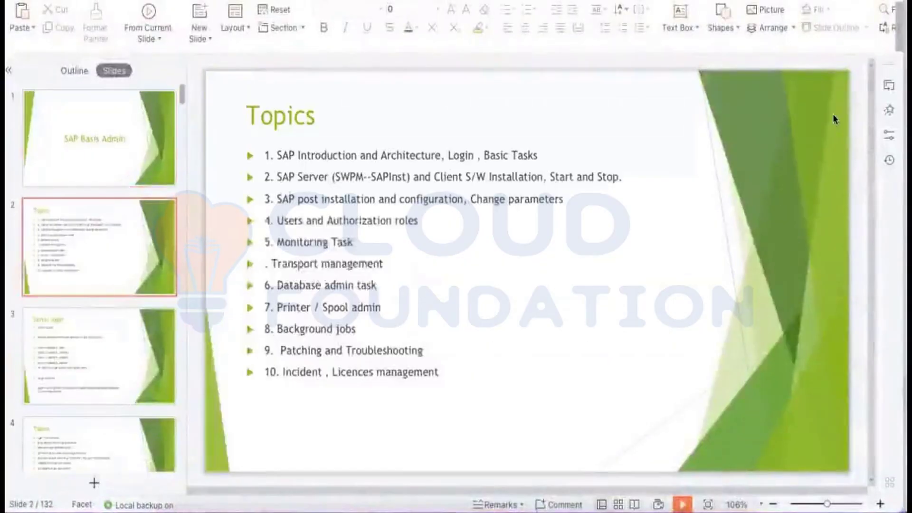
Append '( RZ10/ RZ11)' after Change parameters and '(SU01)' after Users in the bullet list.
click(449, 192)
click(563, 195)
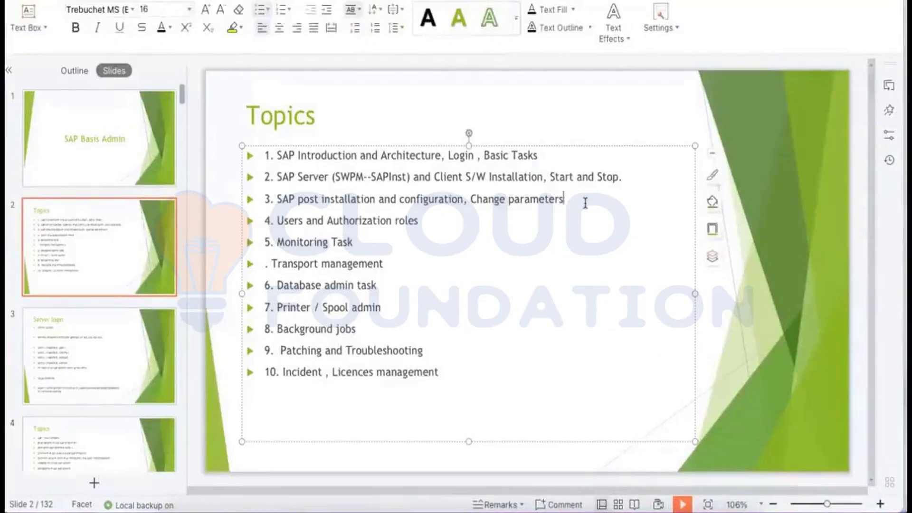
text(( RZ10/ RZ11))
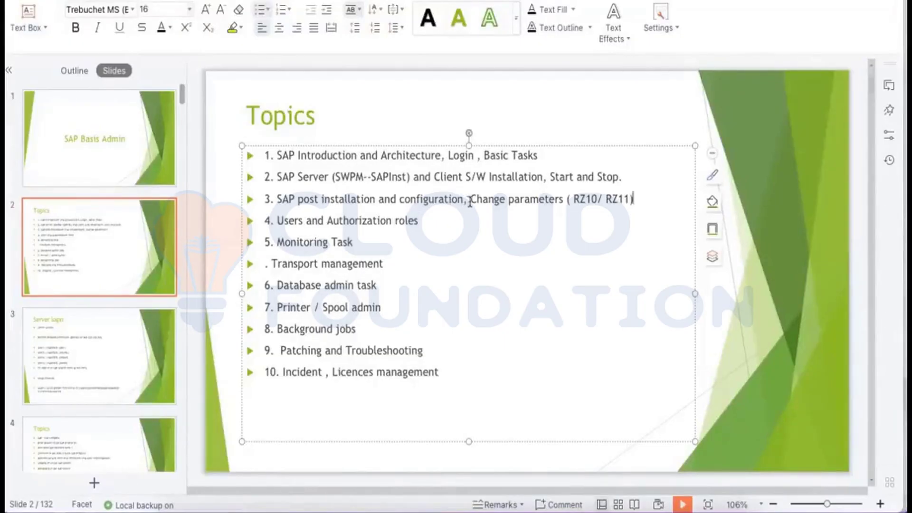
click(302, 220)
text((SU)
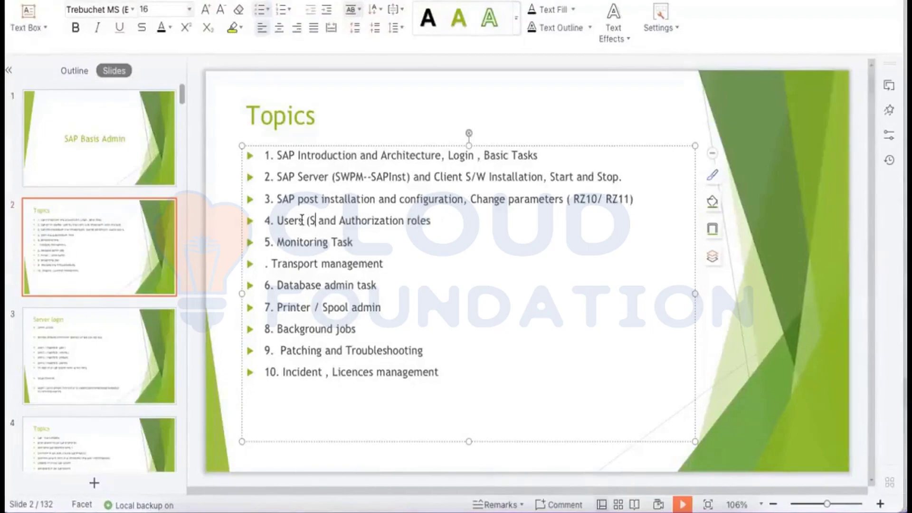
text(01))
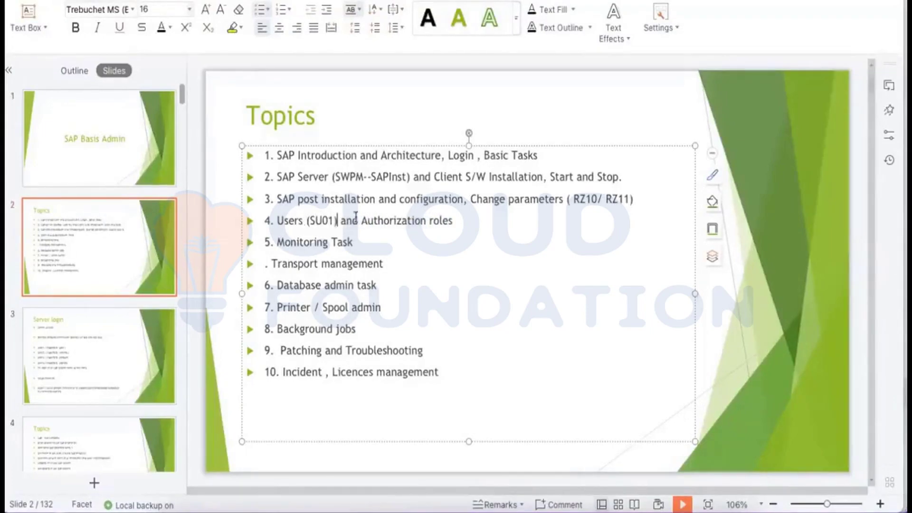